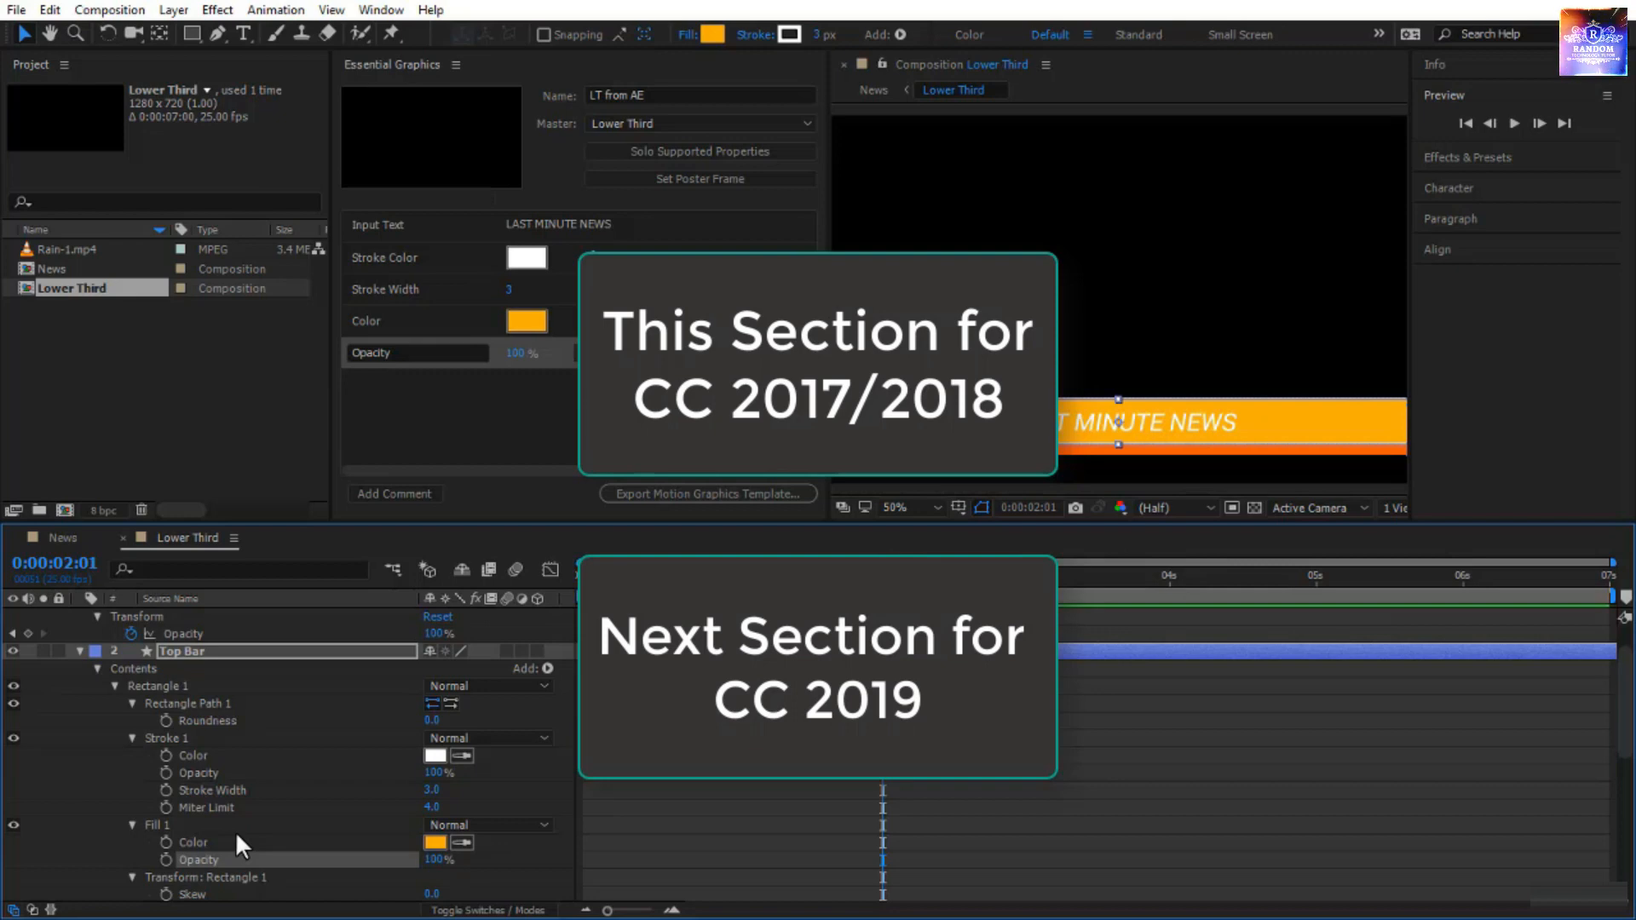
- Rename the Color control in the template's property list to "BG Color"
{"action": "left_click", "coordinate": [378, 321]}
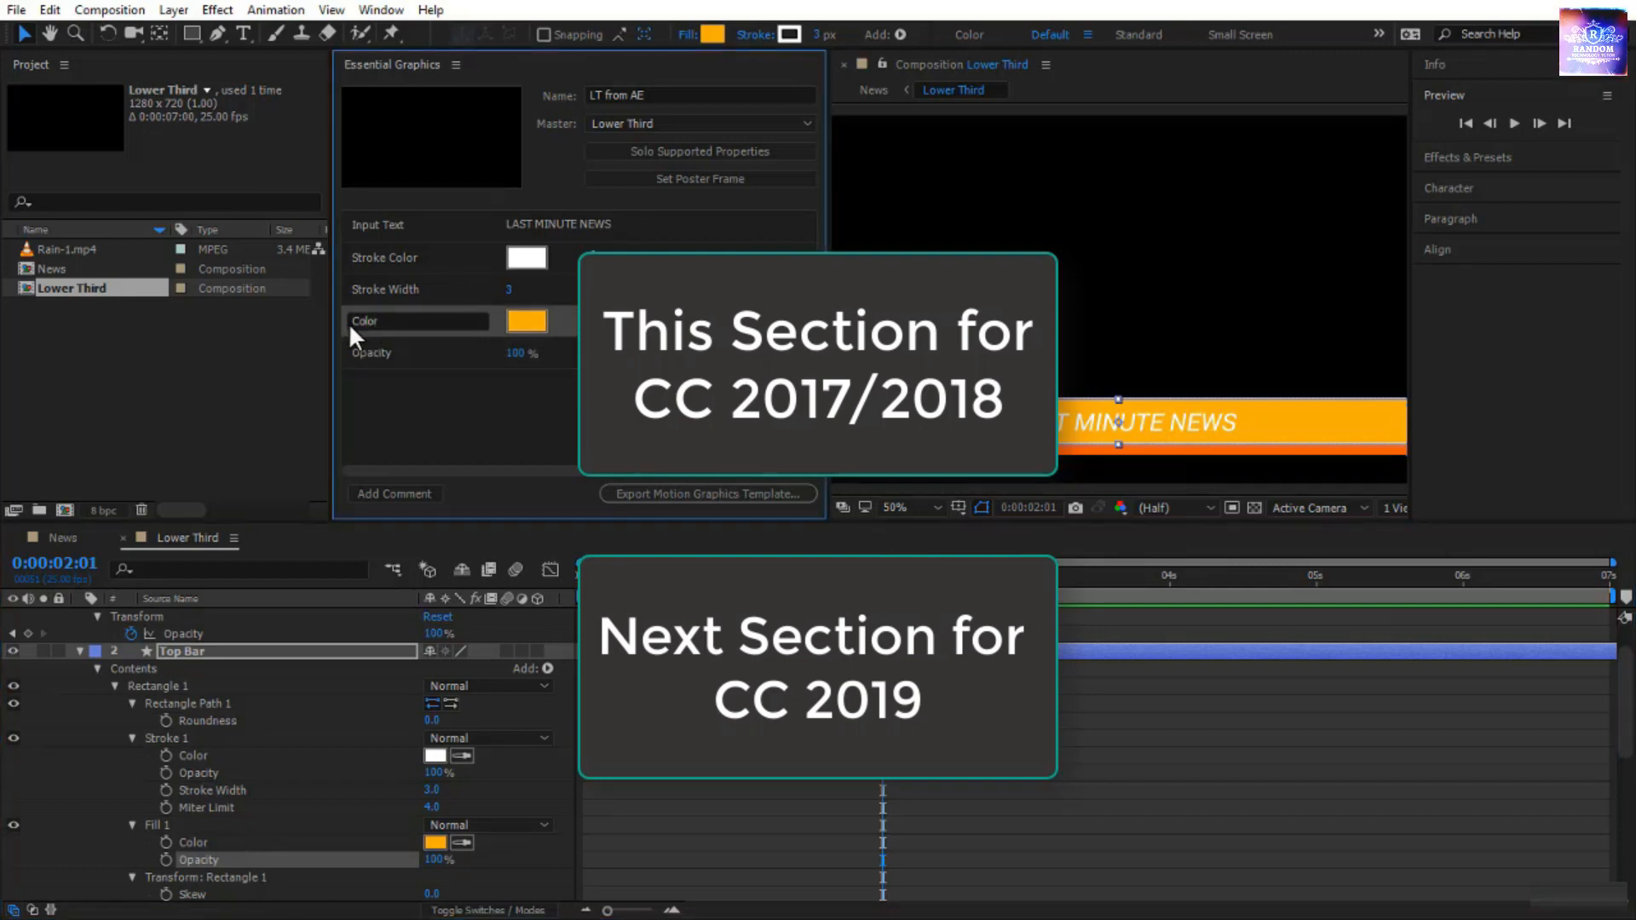
{"action": "left_click", "coordinate": [350, 324]}
{"action": "key", "text": "Home"}
{"action": "type", "text": "BG"}
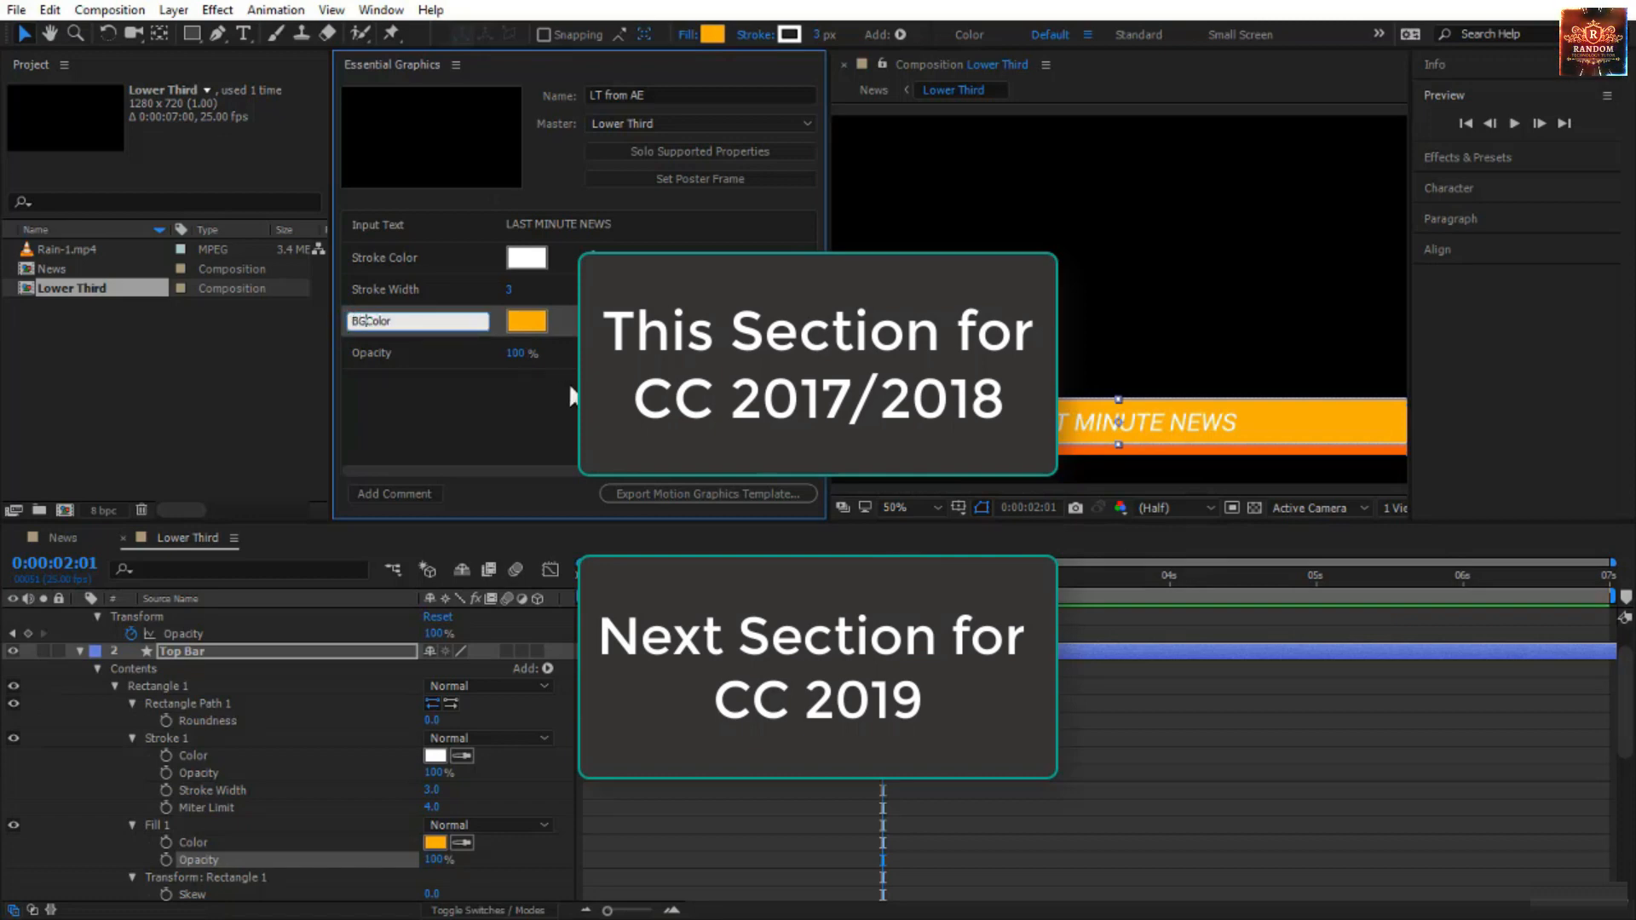
- Add a comment titled "Top Bar" with the text "Chnage Colors" and move it between the Input Text and Stroke Color controls
{"action": "left_click", "coordinate": [398, 493]}
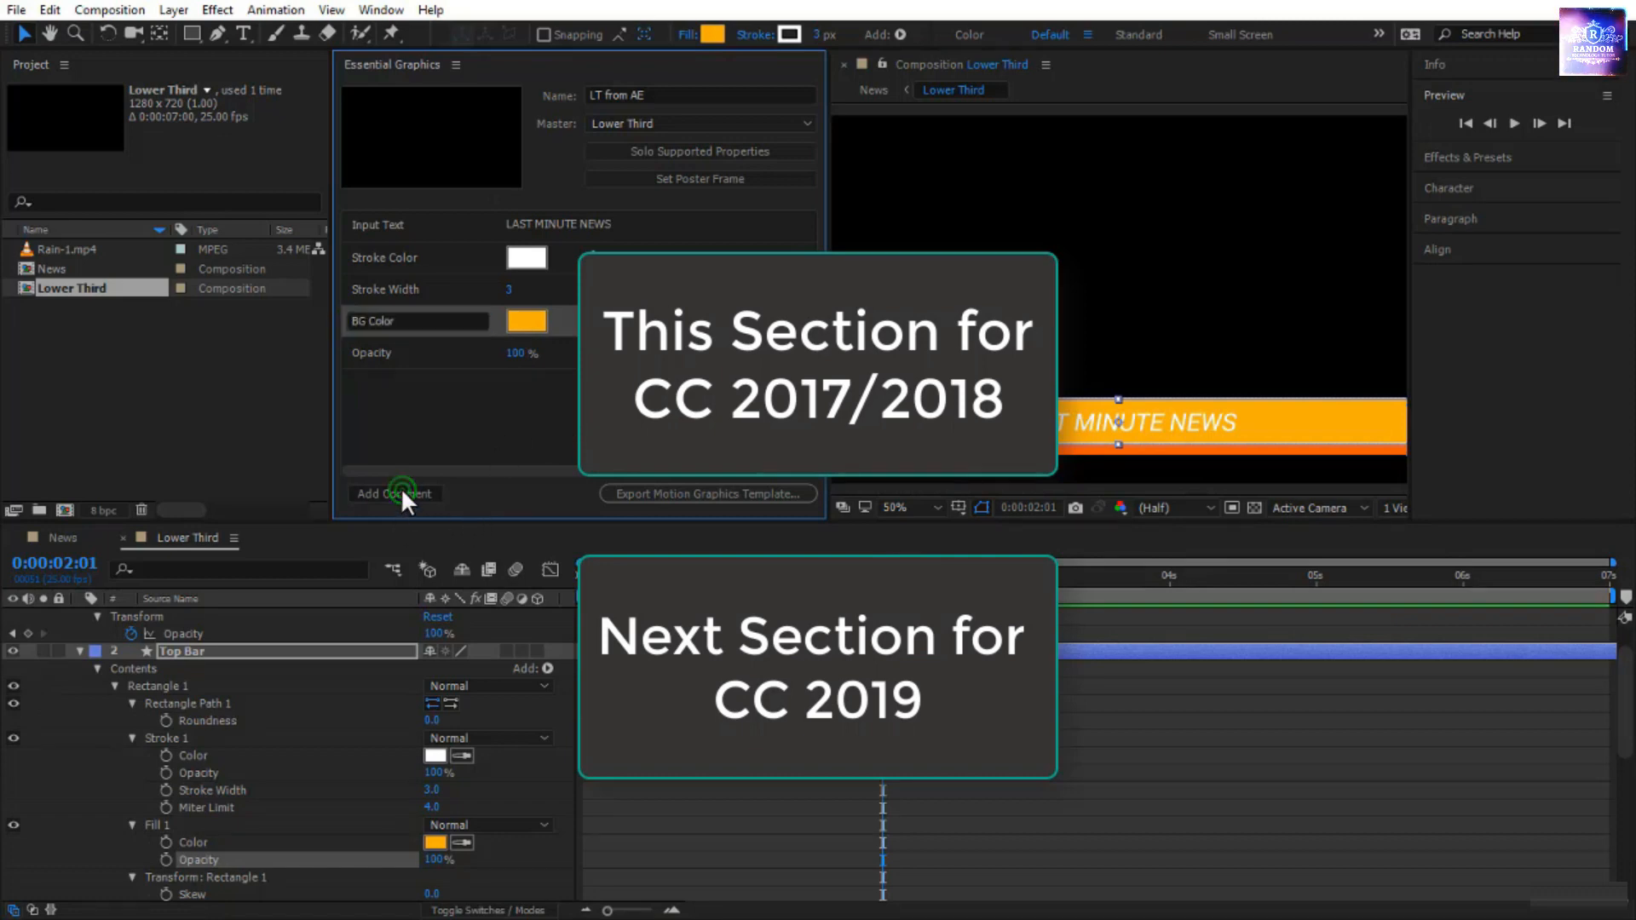
{"action": "left_click", "coordinate": [401, 383]}
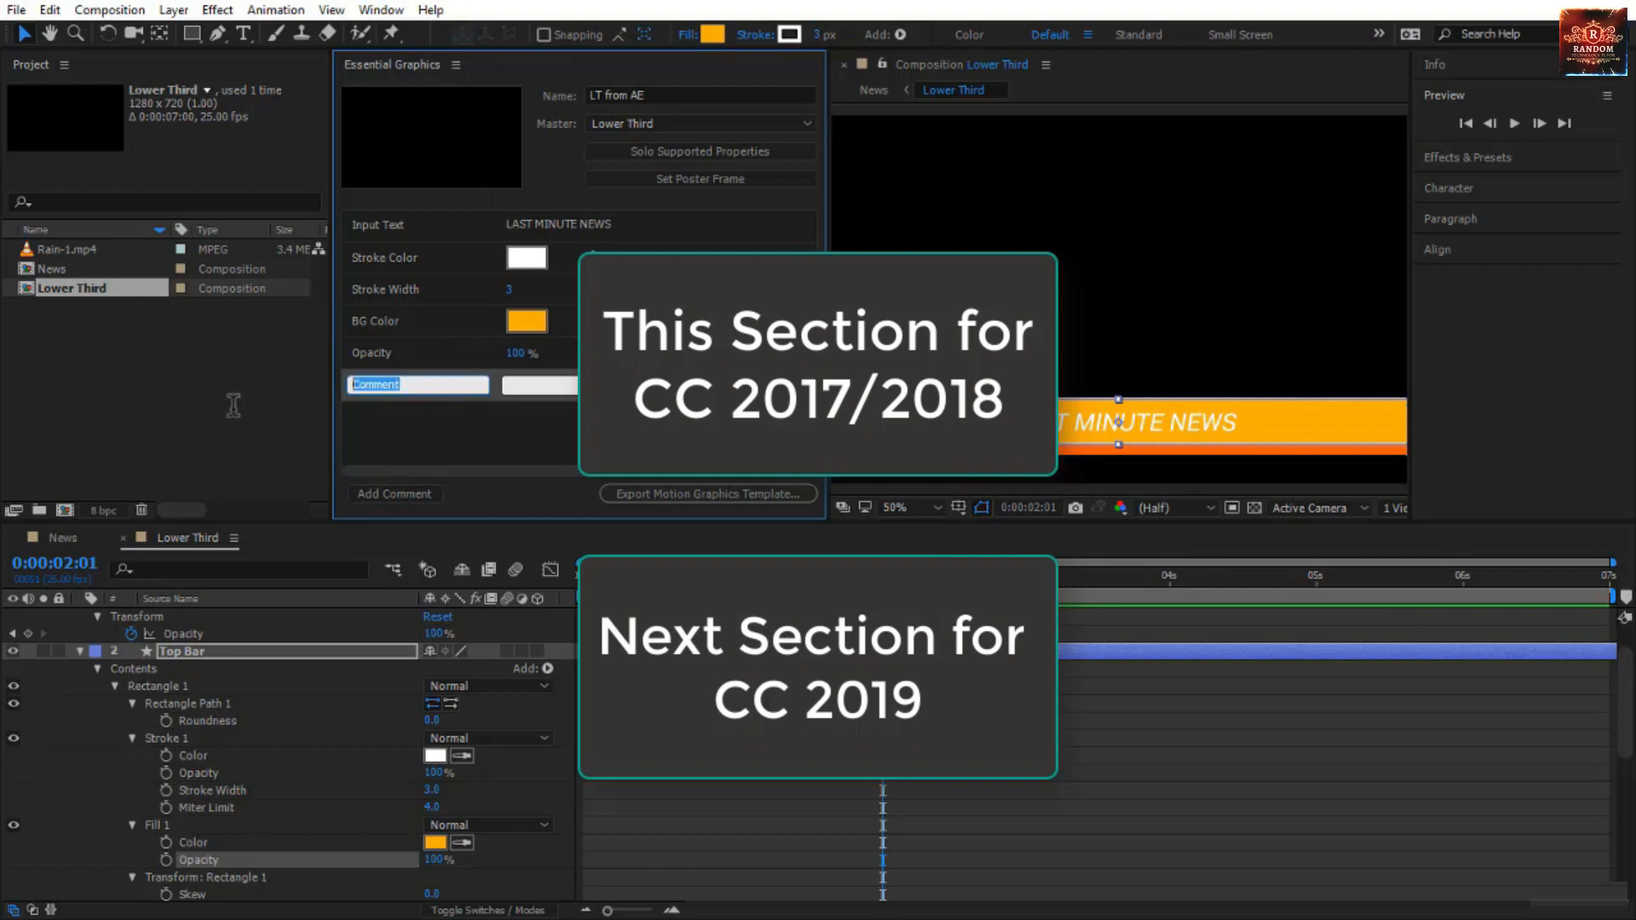
{"action": "type", "text": "Top Bar"}
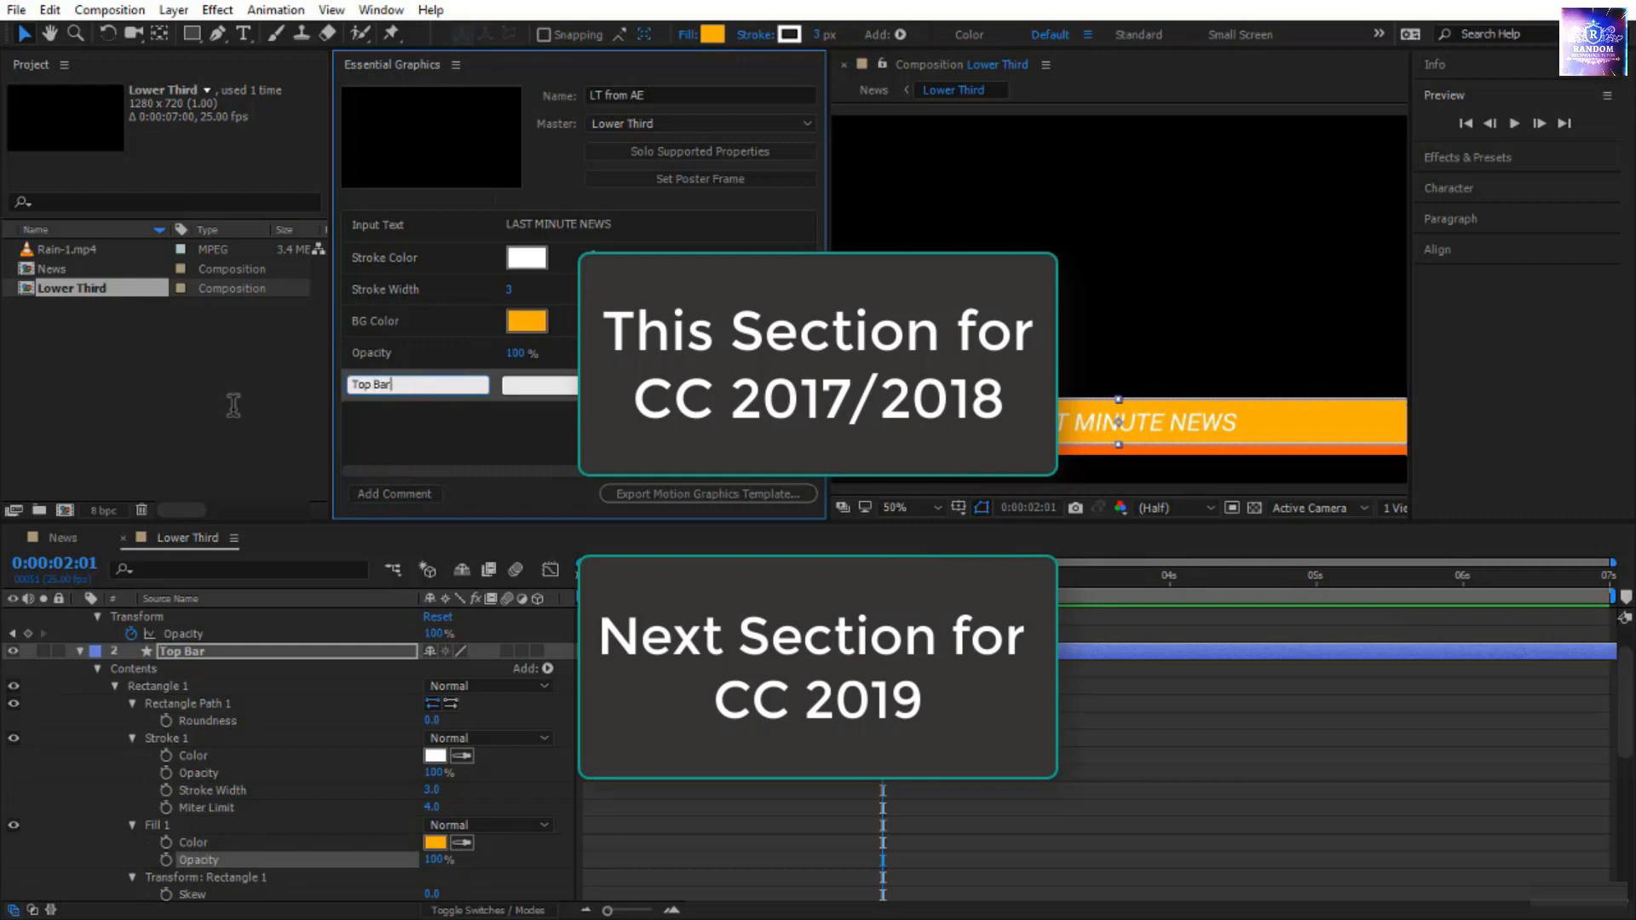
{"action": "key", "text": "Tab"}
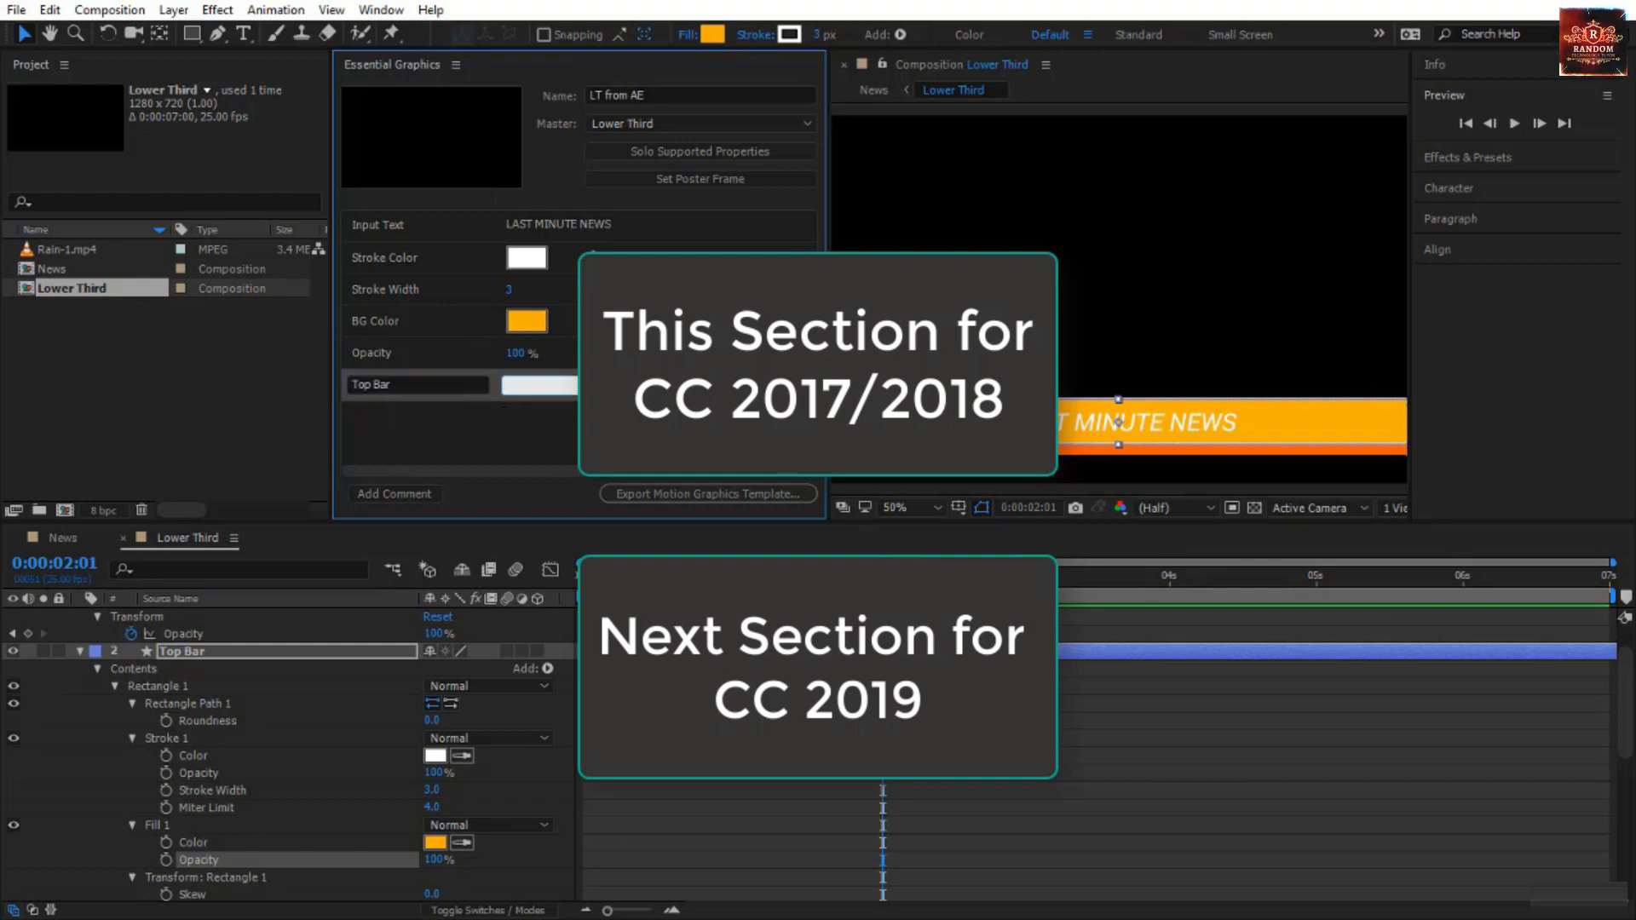
{"action": "type", "text": "Chnage "}
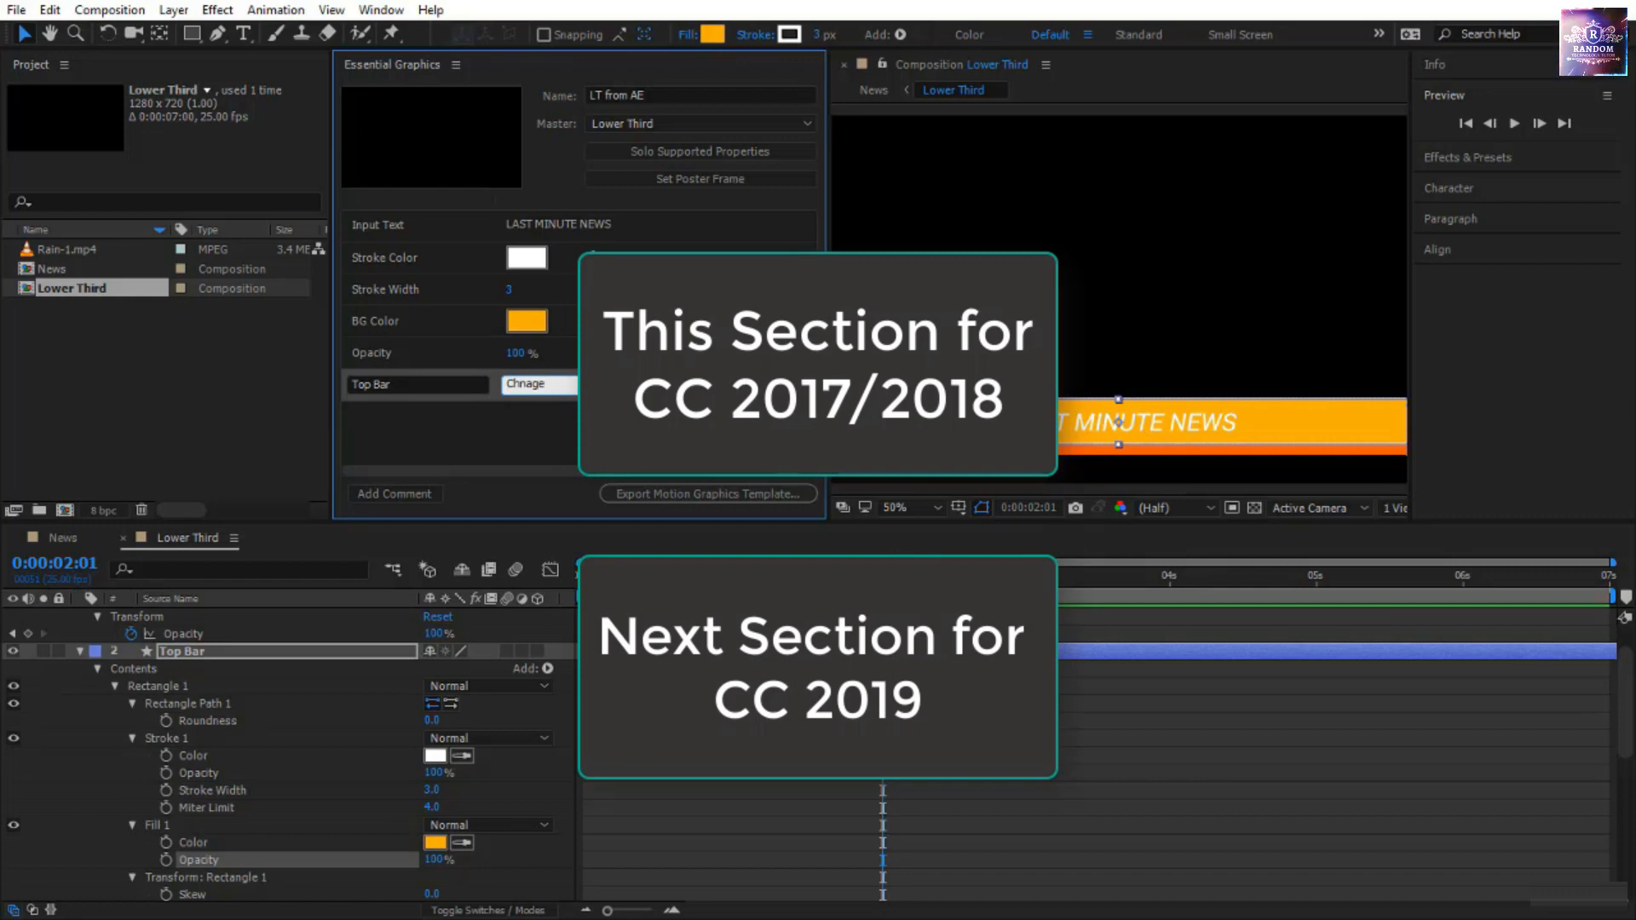
{"action": "type", "text": "Colors"}
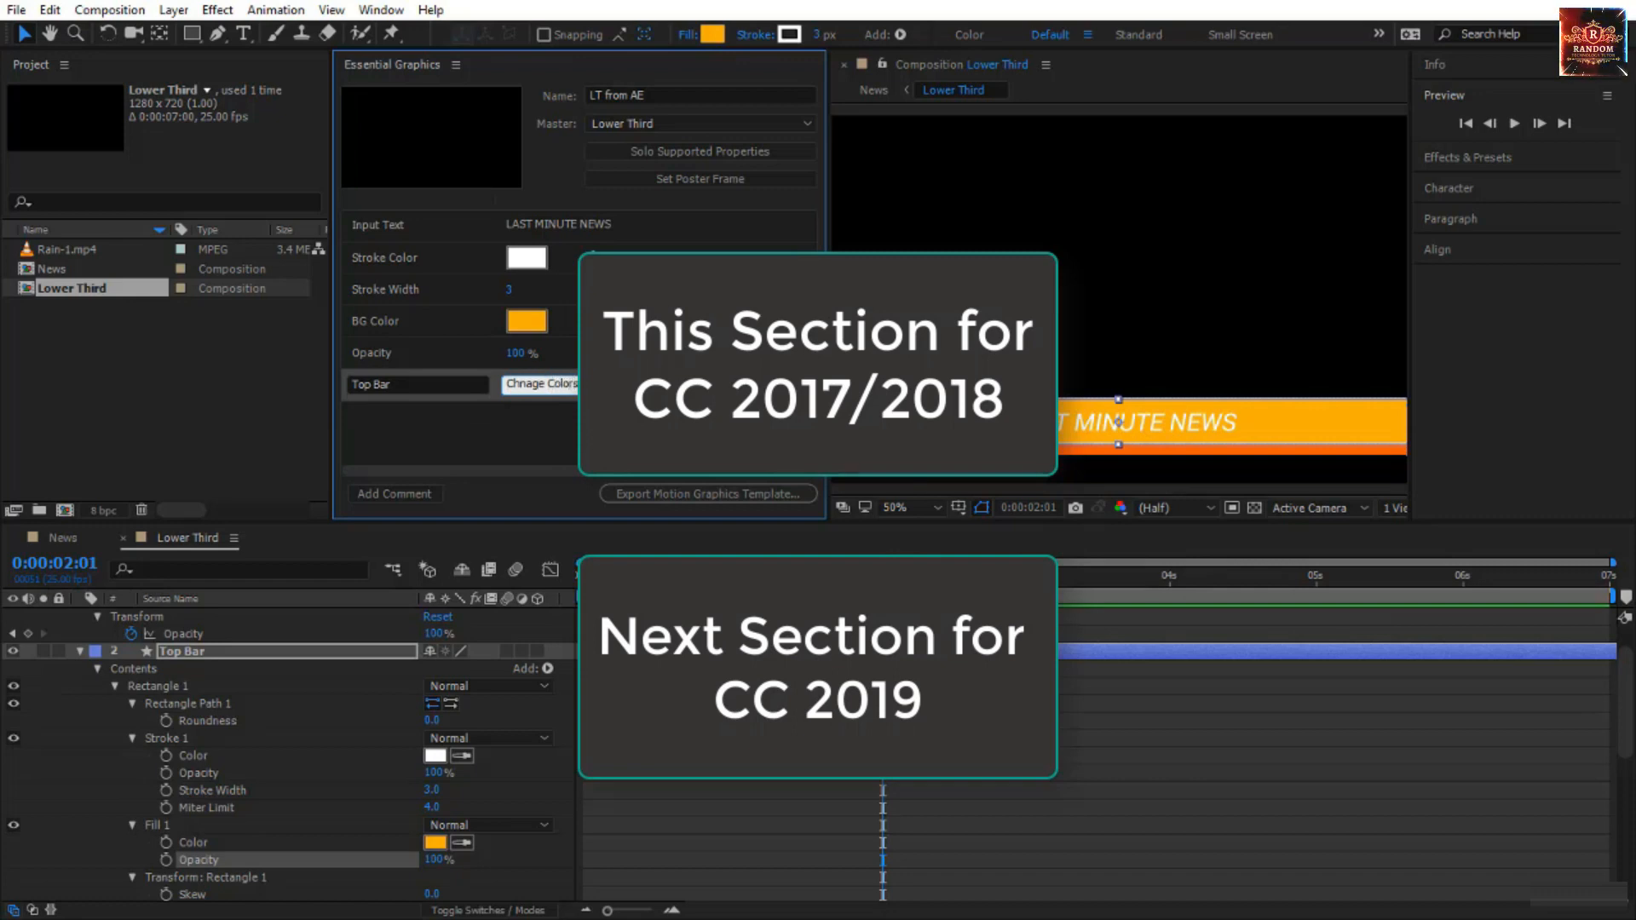
{"action": "left_click", "coordinate": [519, 425]}
{"action": "left_click", "coordinate": [465, 383]}
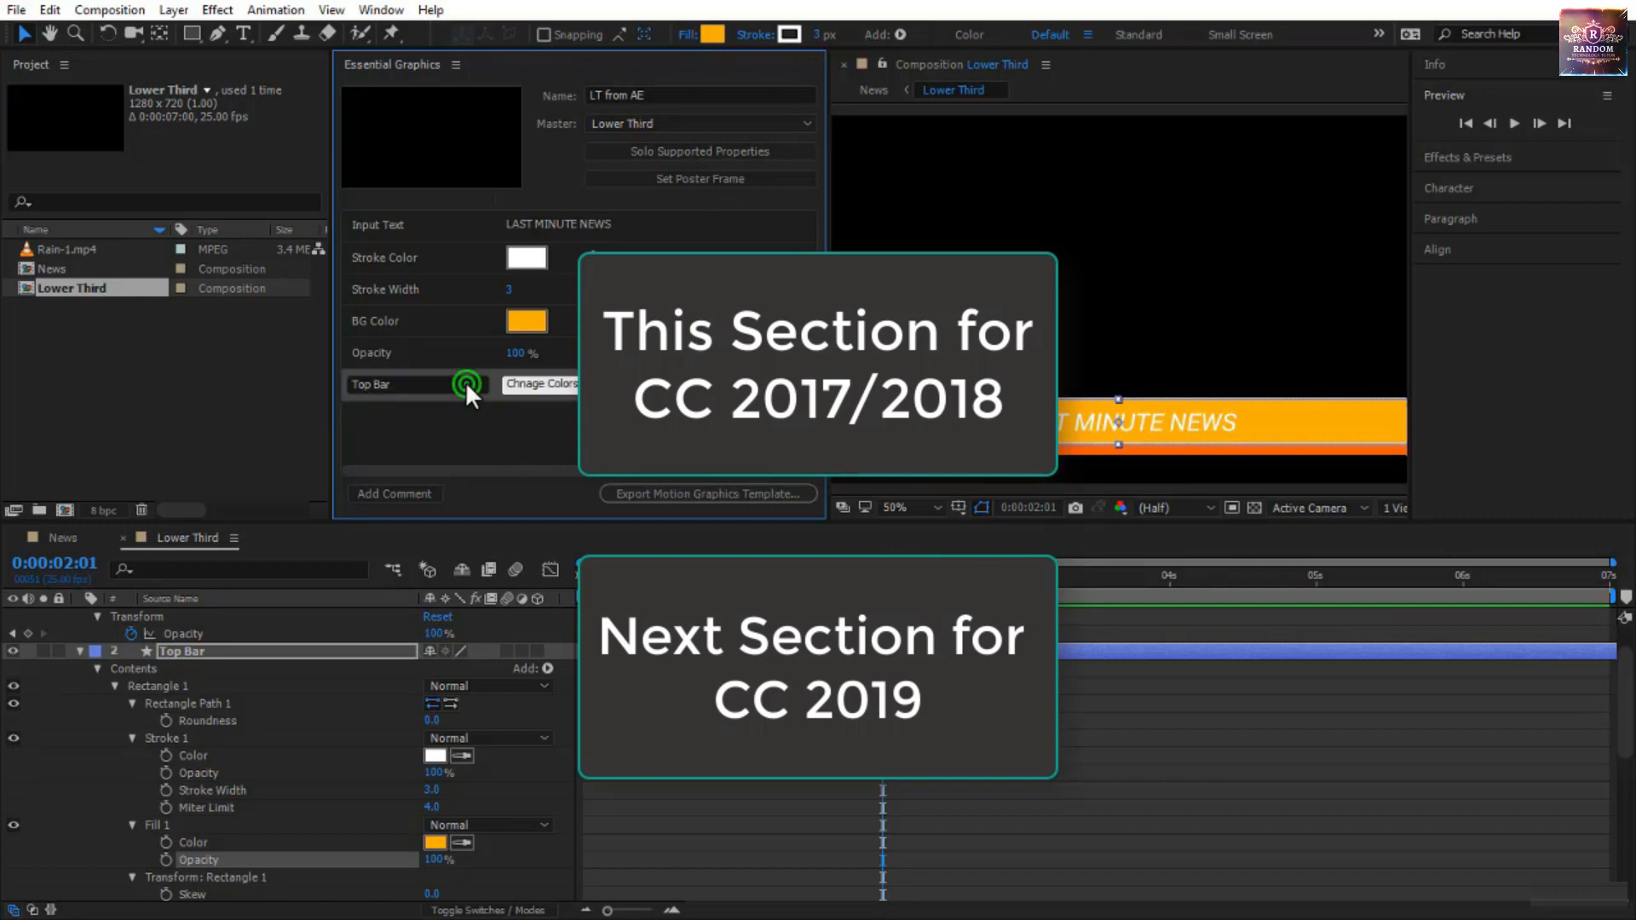
{"action": "mouse_move", "coordinate": [465, 381]}
{"action": "left_mouse_down"}
{"action": "mouse_move", "coordinate": [487, 292]}
{"action": "mouse_move", "coordinate": [474, 243]}
{"action": "left_mouse_up"}
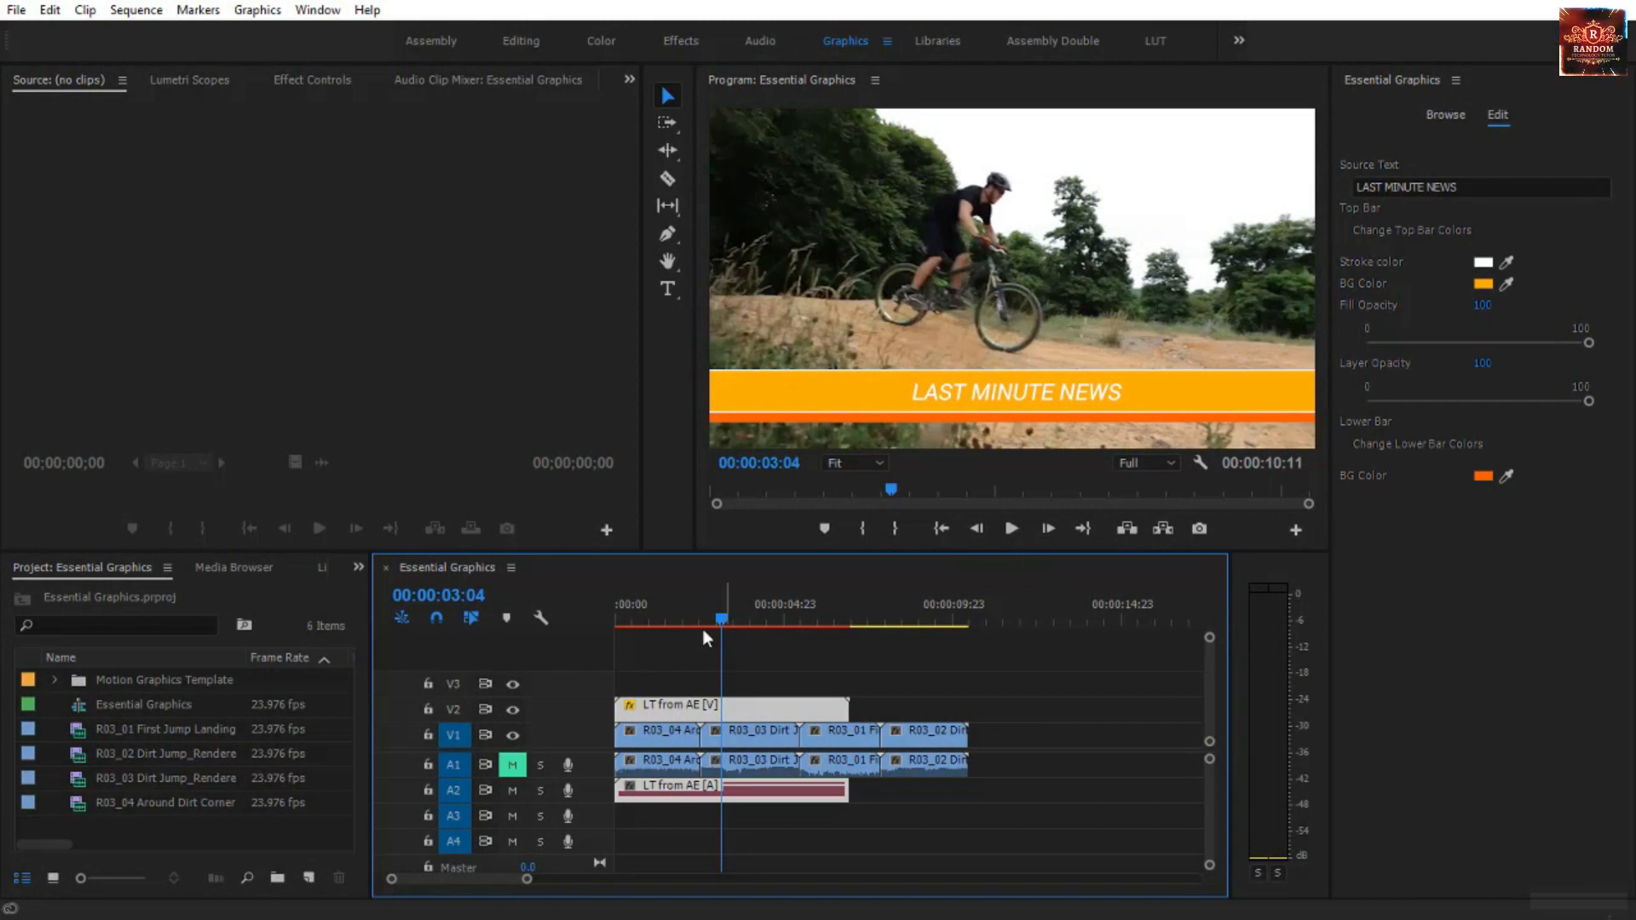
- Scrub through the Premiere Pro sequence and the After Effects News composition to preview the lower third animation
{"action": "left_click_drag", "start_coordinate": [723, 622], "coordinate": [756, 652]}
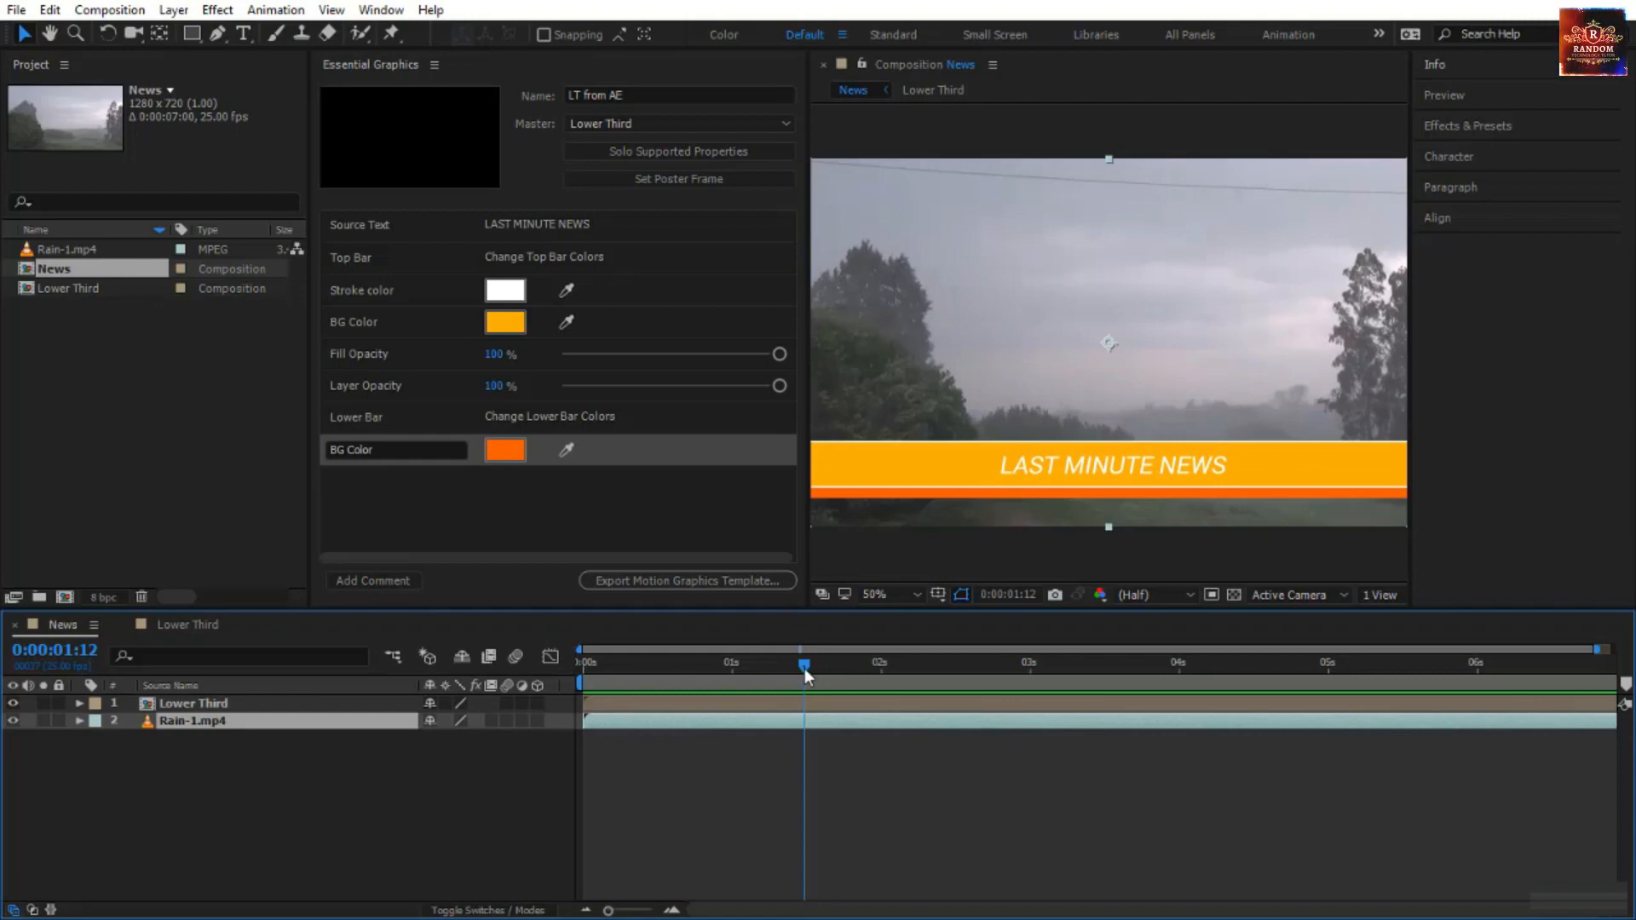
{"action": "left_click_drag", "start_coordinate": [804, 668], "coordinate": [804, 712]}
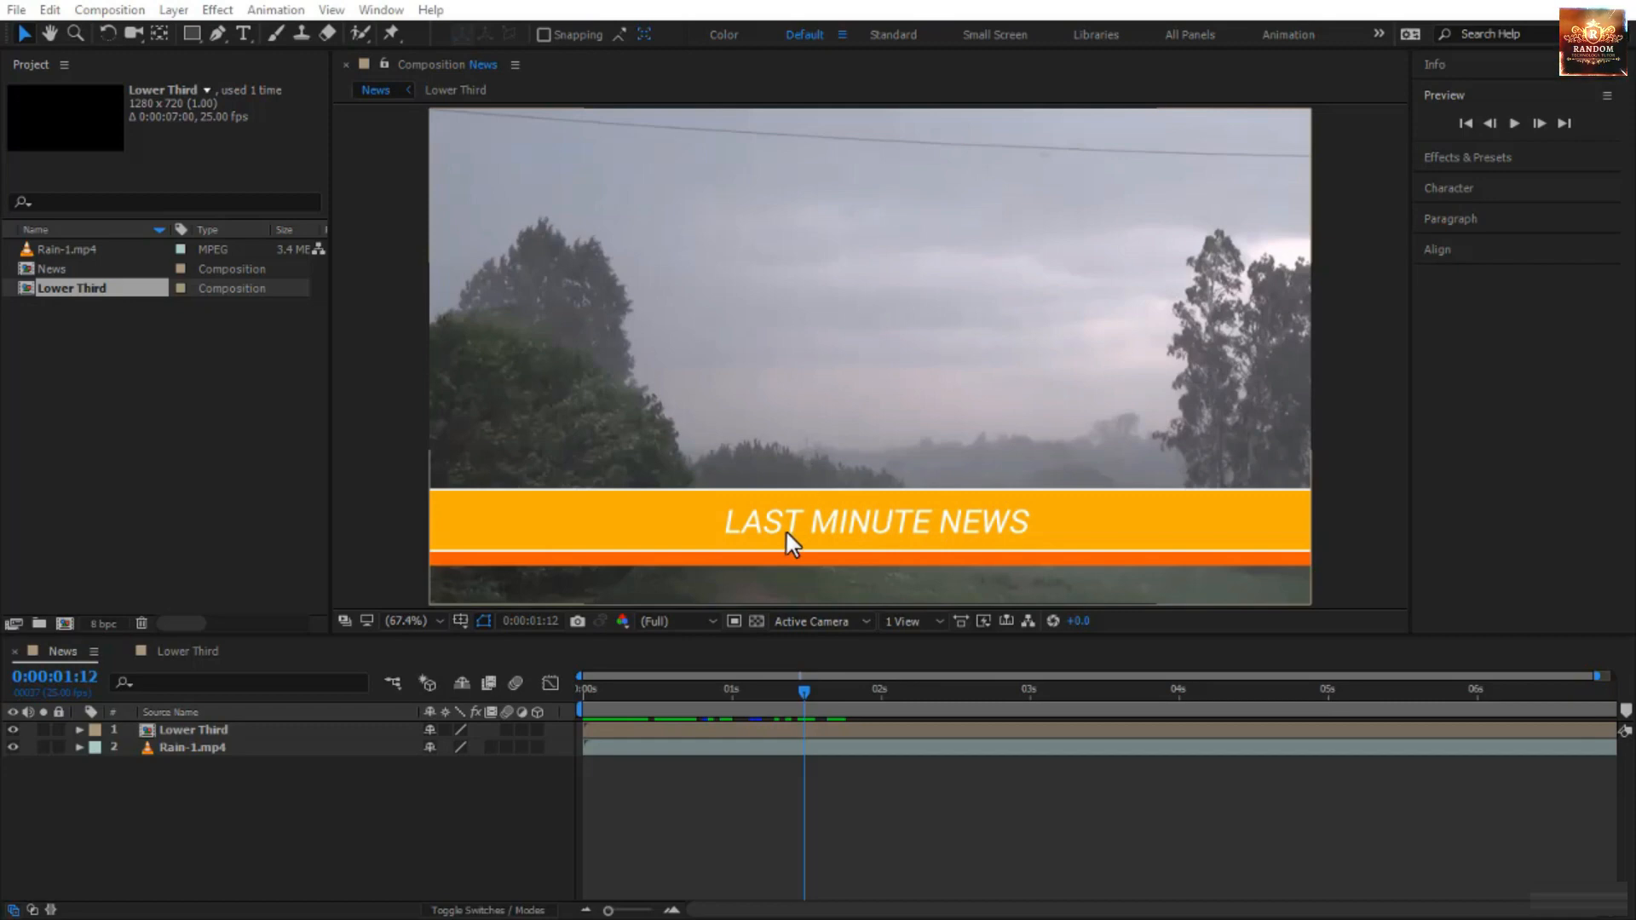
{"action": "left_click_drag", "start_coordinate": [804, 690], "coordinate": [747, 759]}
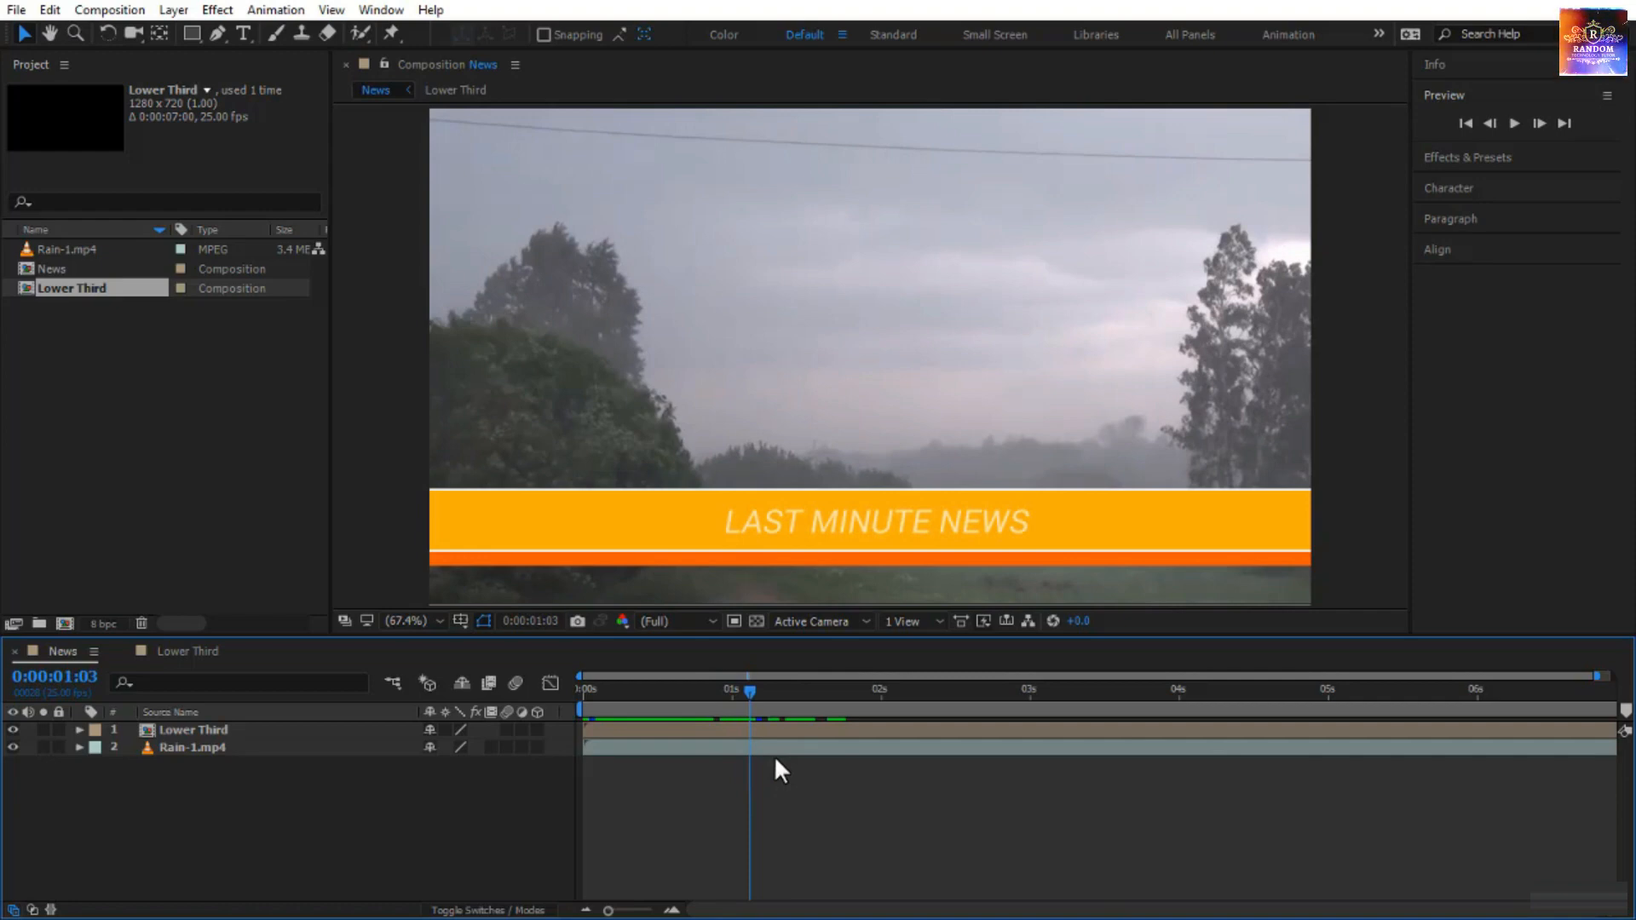
{"action": "left_click_drag", "start_coordinate": [748, 693], "coordinate": [888, 720]}
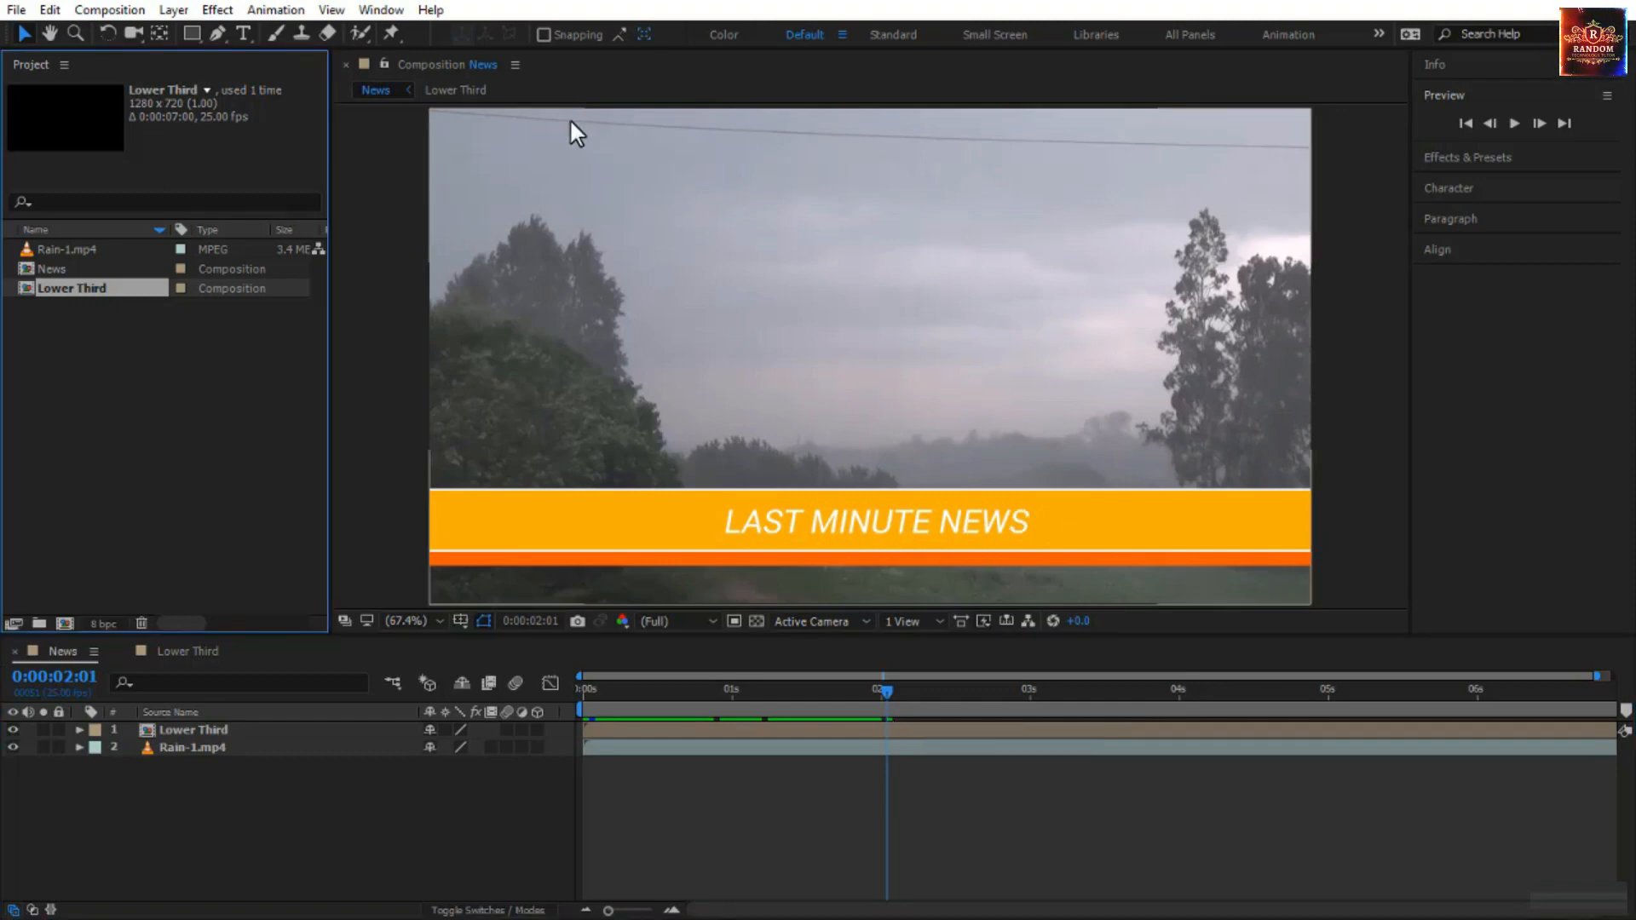
- Open the Lower Third composition in Essential Graphics
{"action": "left_click", "coordinate": [375, 11]}
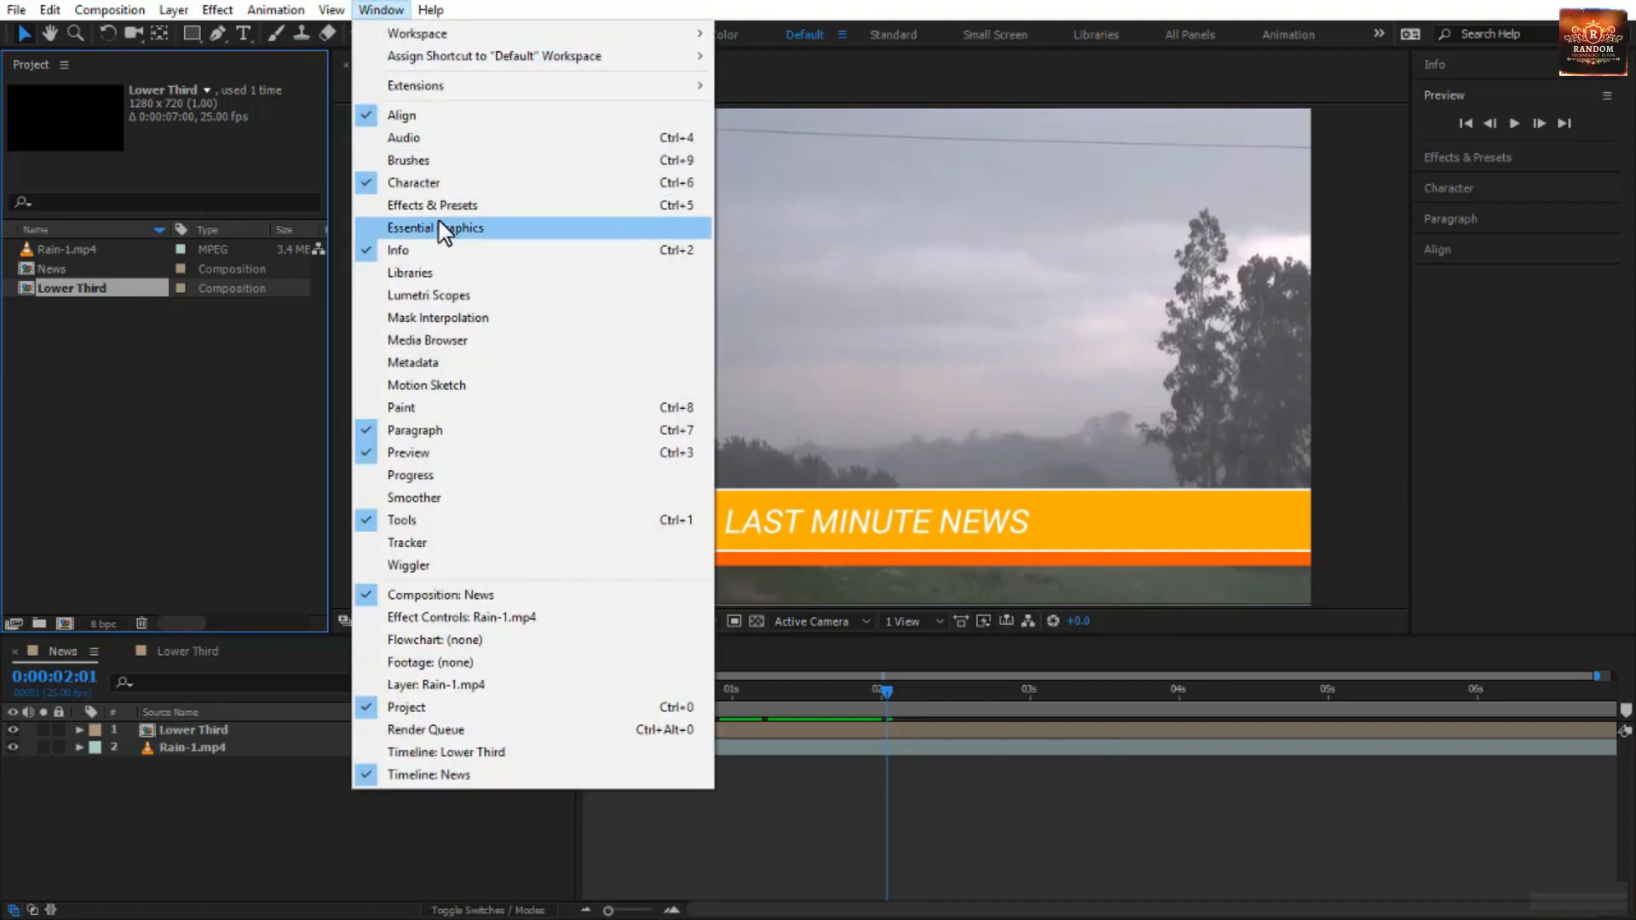
{"action": "left_click", "coordinate": [212, 368]}
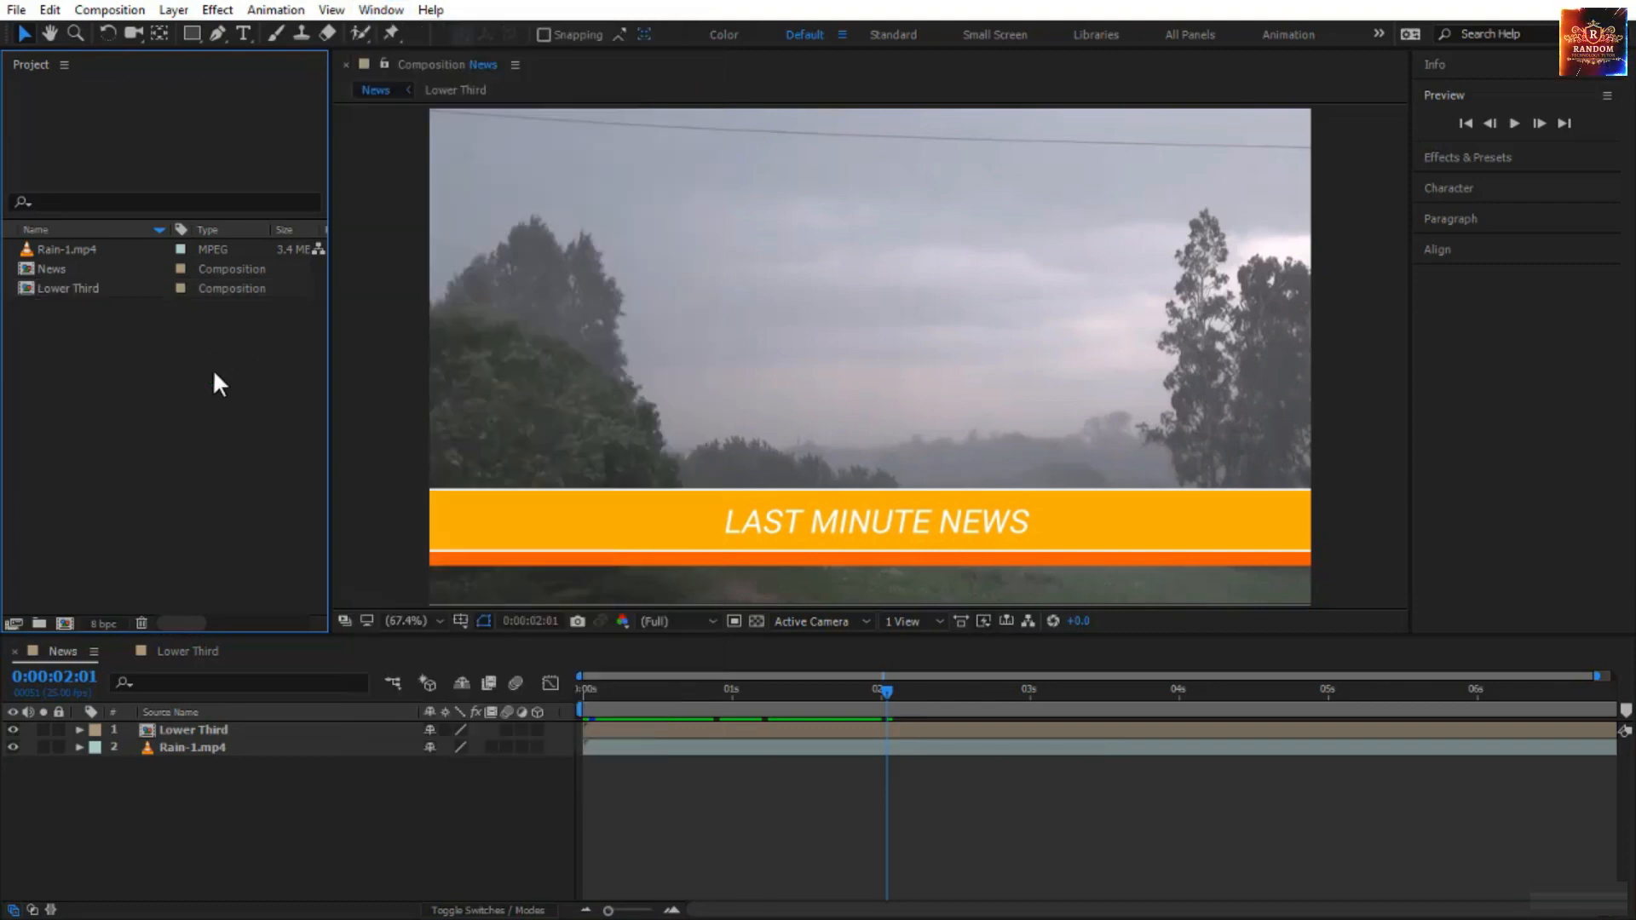
{"action": "left_click", "coordinate": [108, 287]}
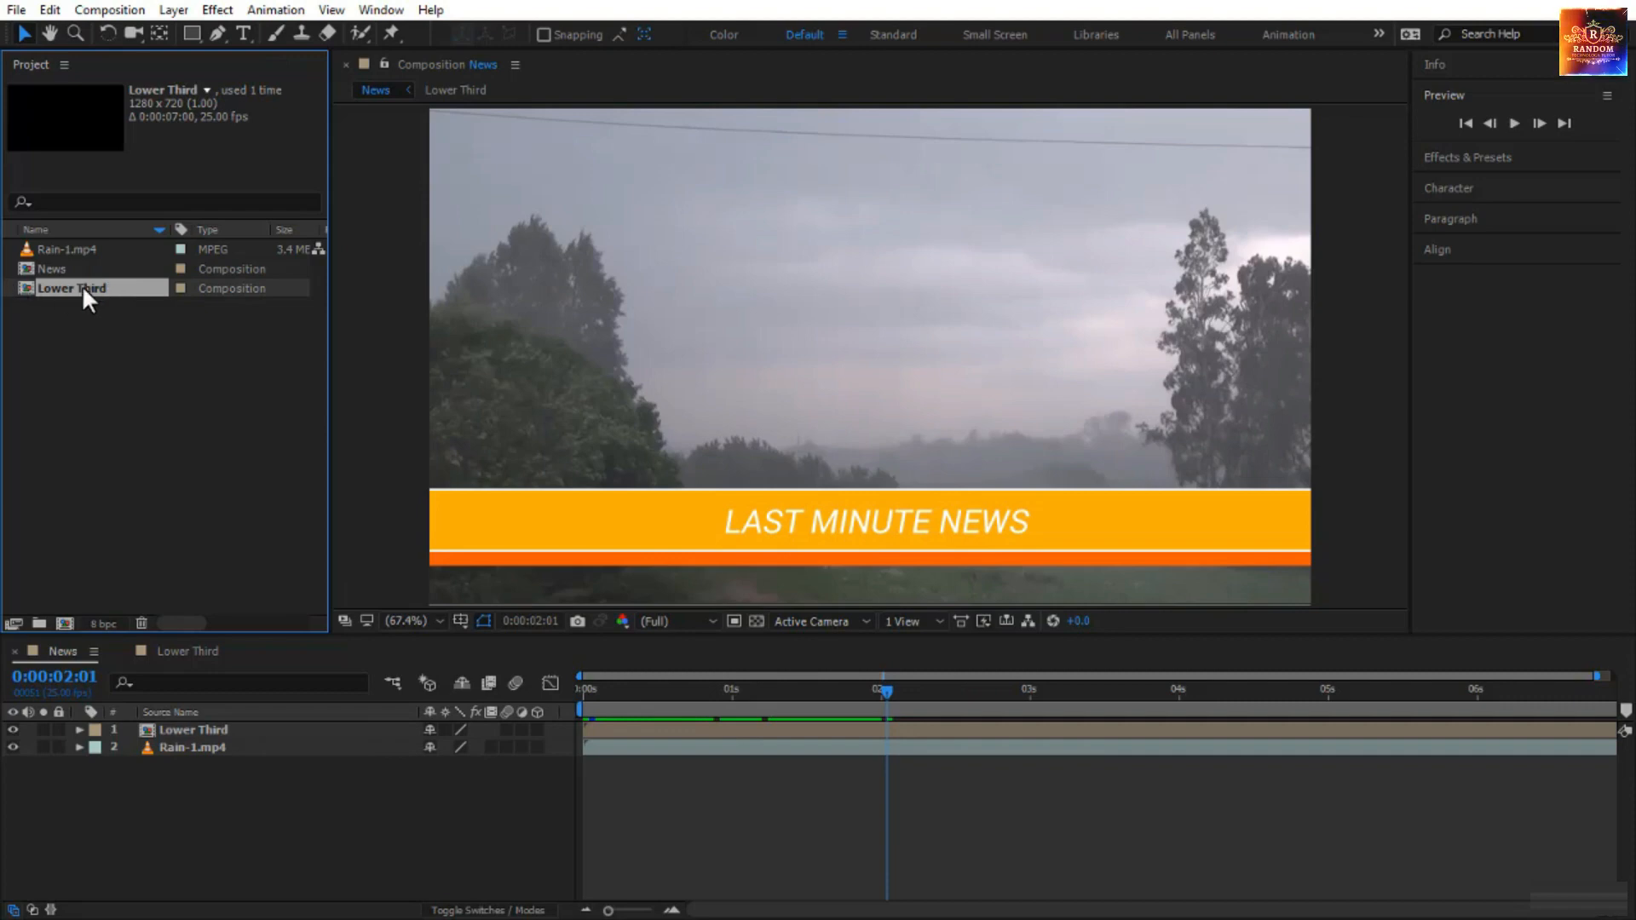
{"action": "right_click", "coordinate": [82, 285]}
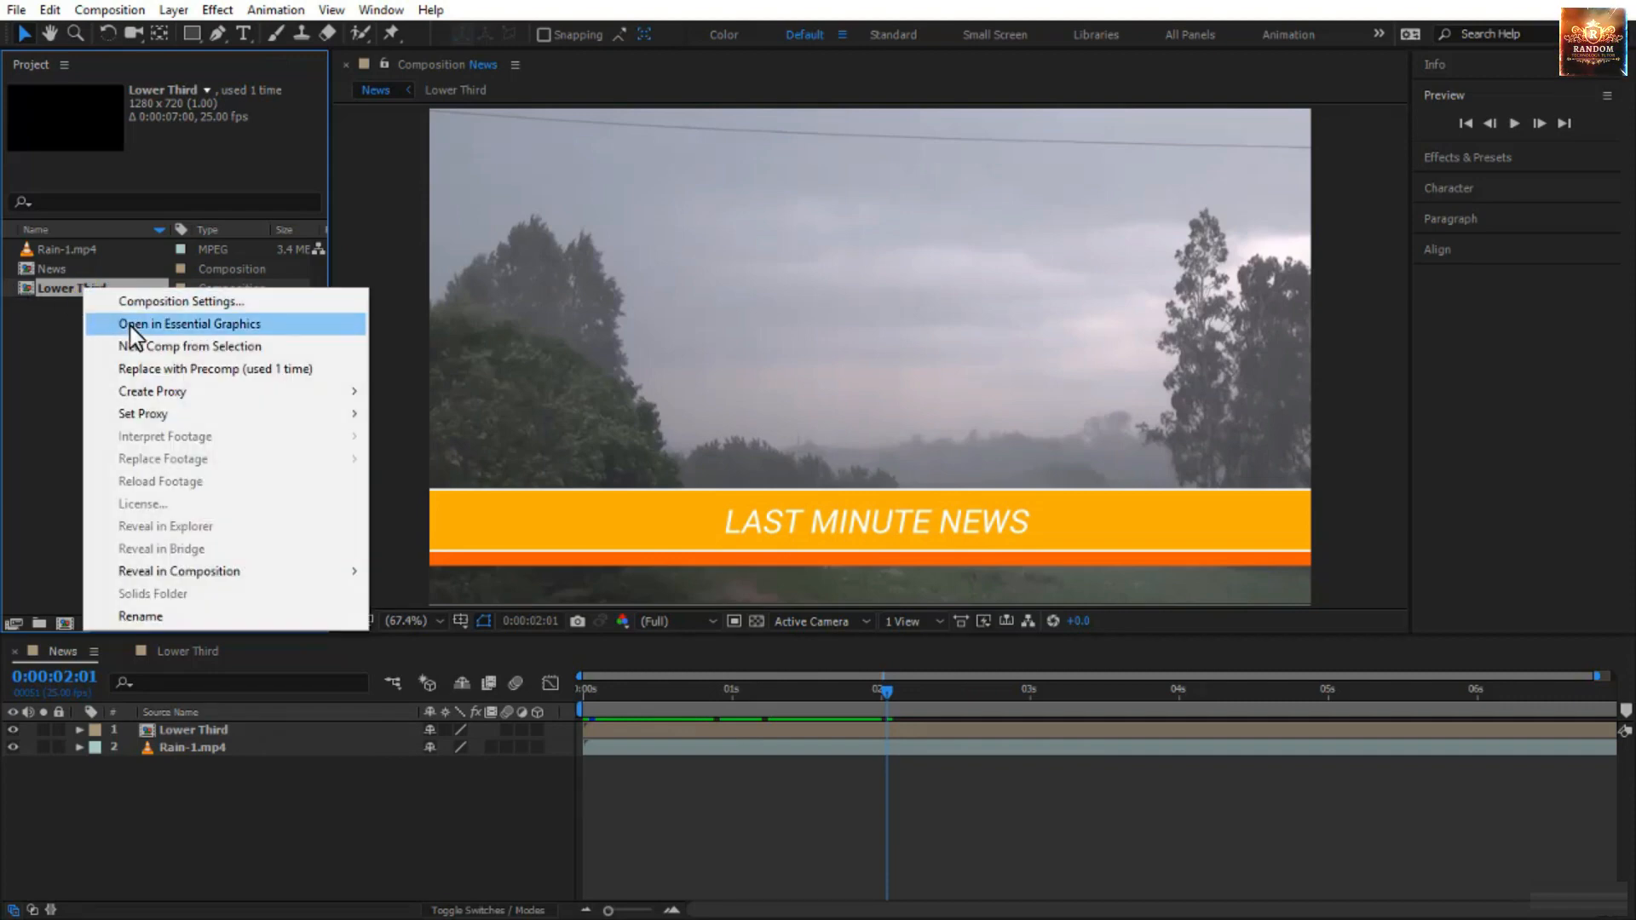
{"action": "left_click", "coordinate": [130, 324]}
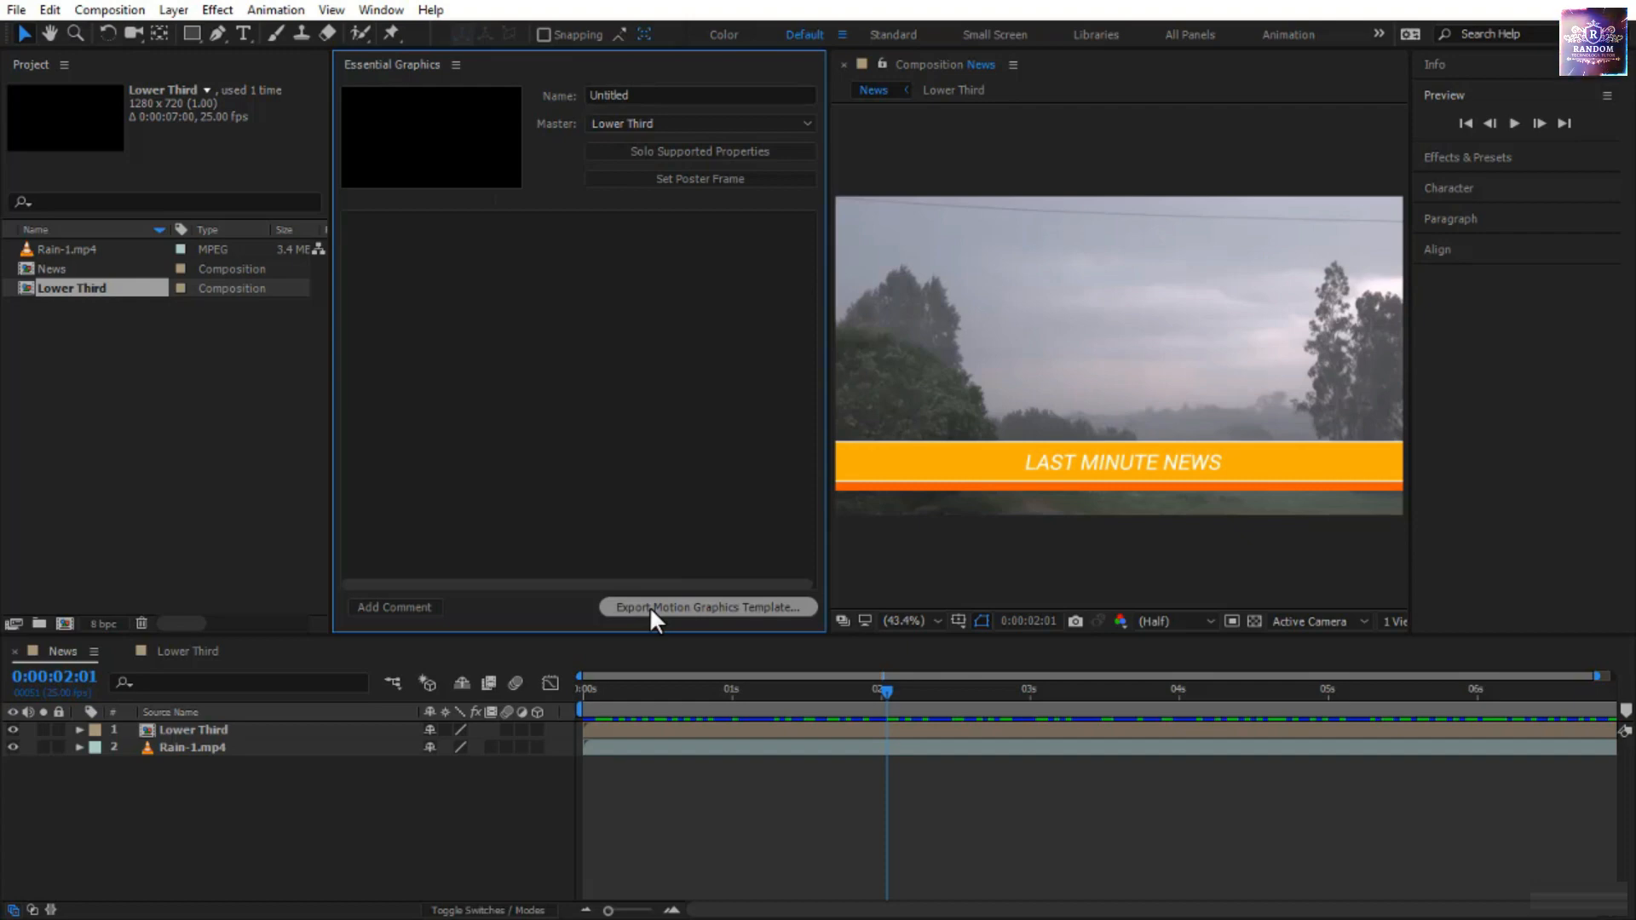
- Name the motion graphics template "LT from AE"
{"action": "left_click", "coordinate": [609, 91]}
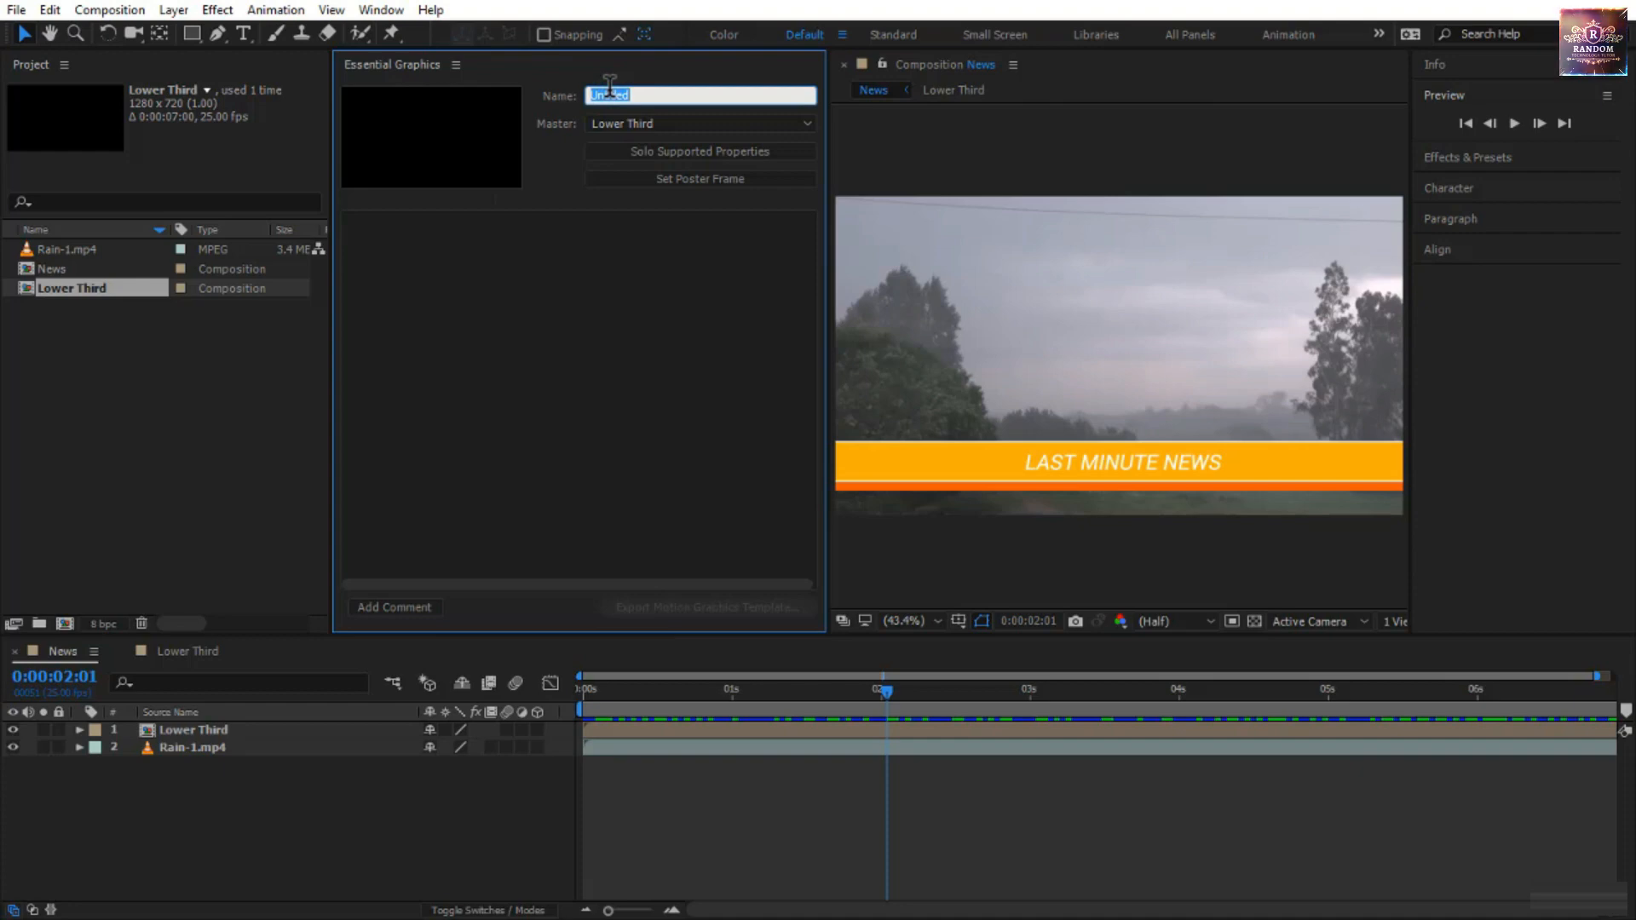
{"action": "type", "text": "LT"}
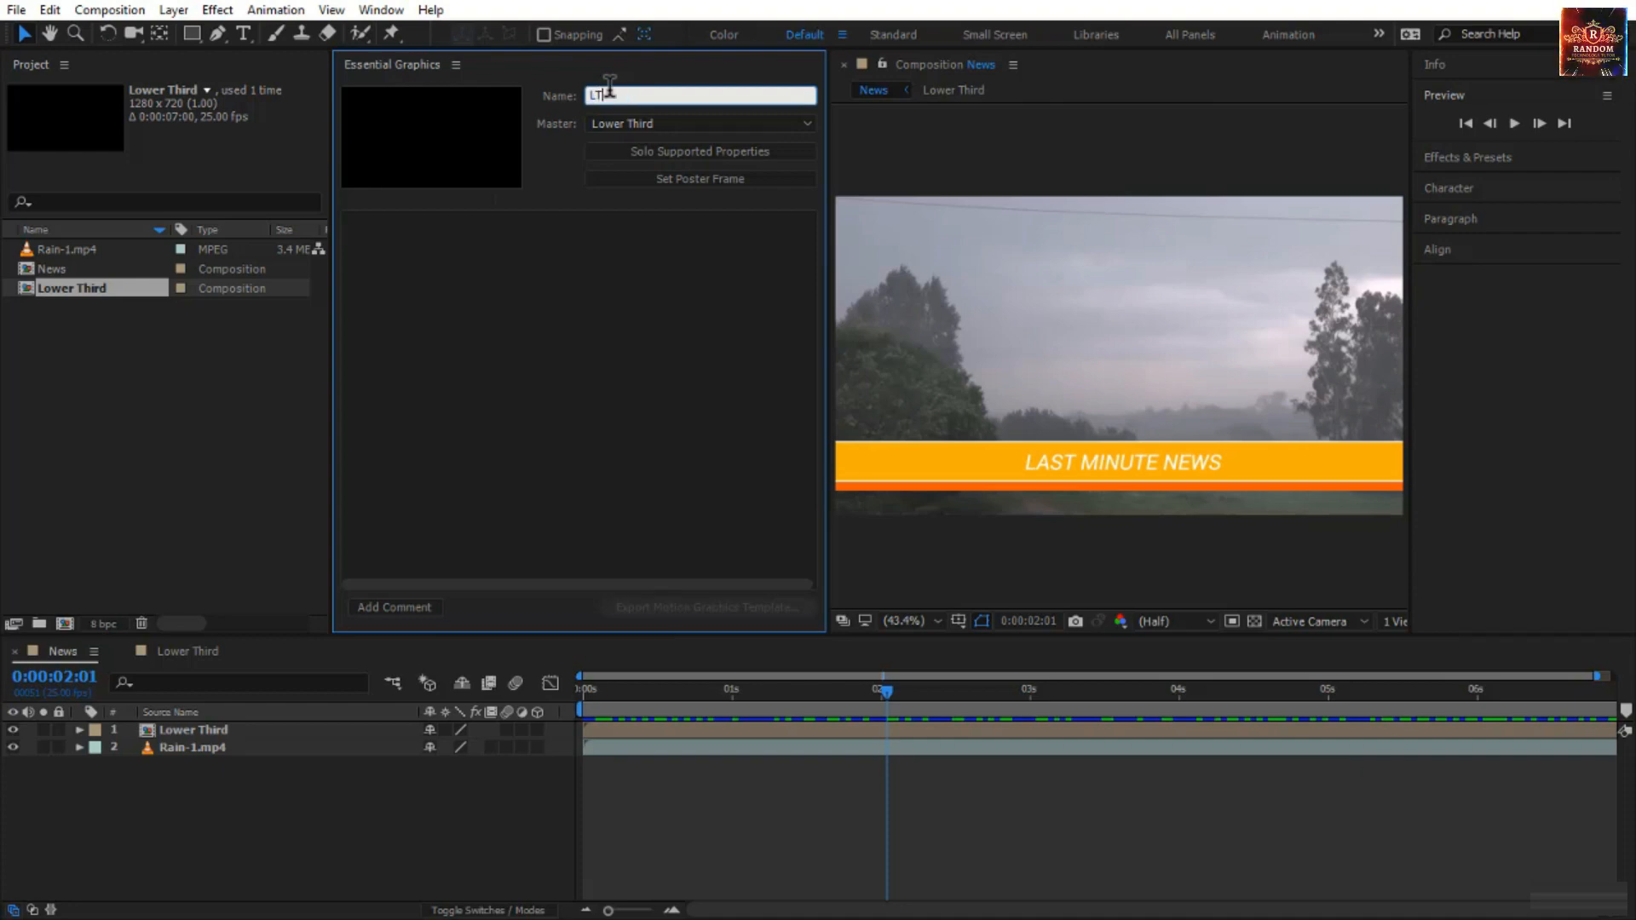
{"action": "type", "text": " from AE"}
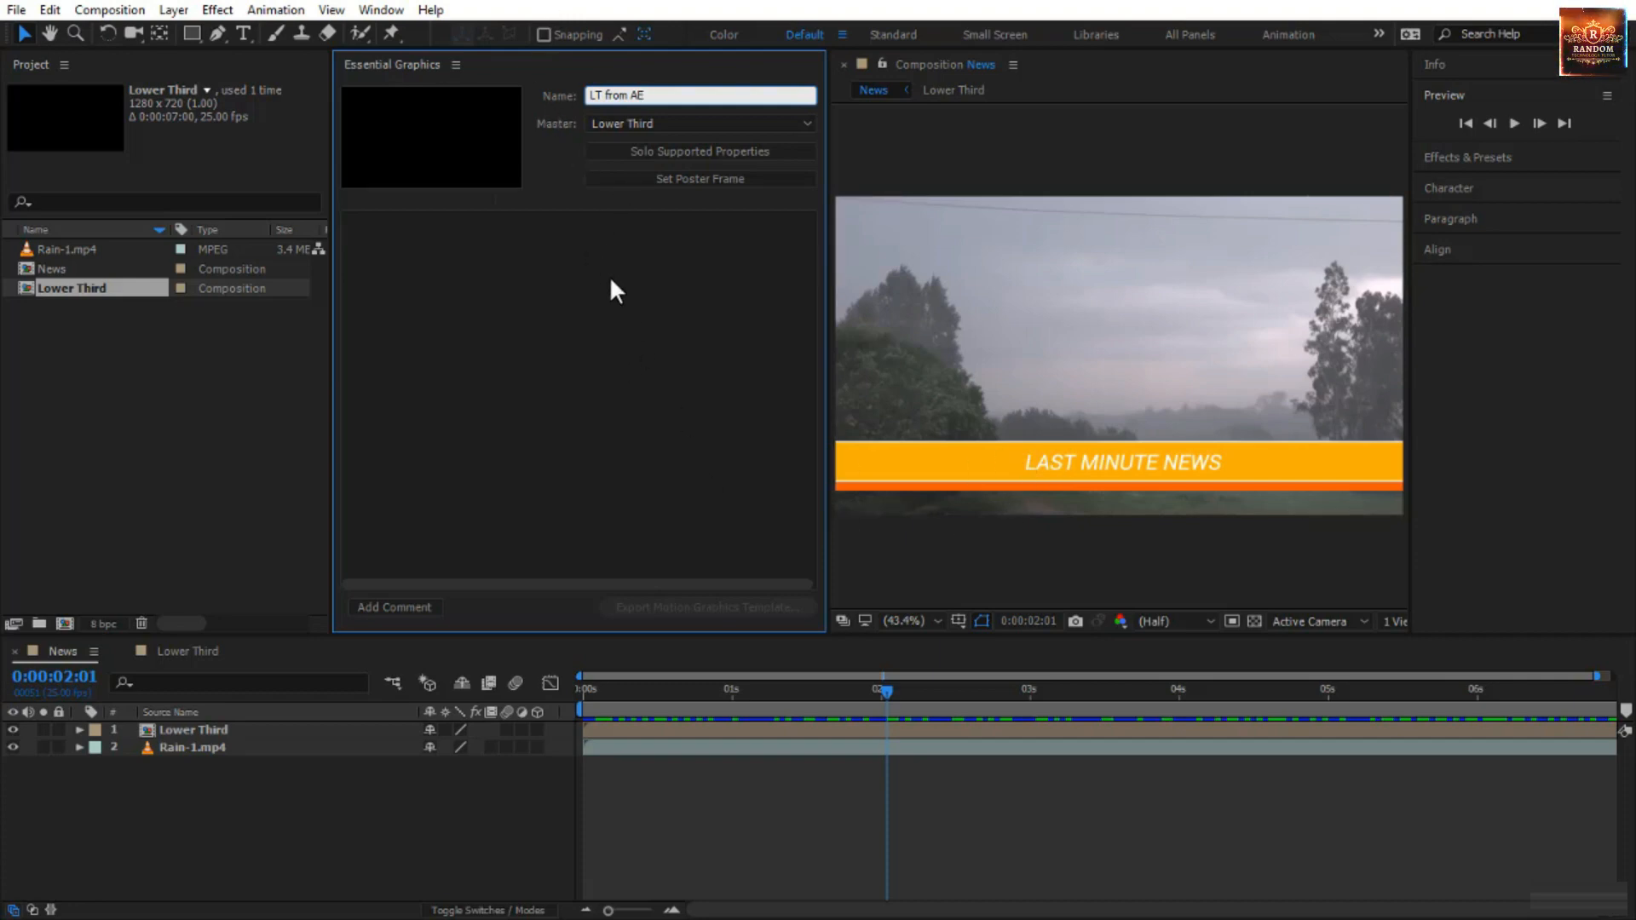
{"action": "left_click", "coordinate": [563, 132]}
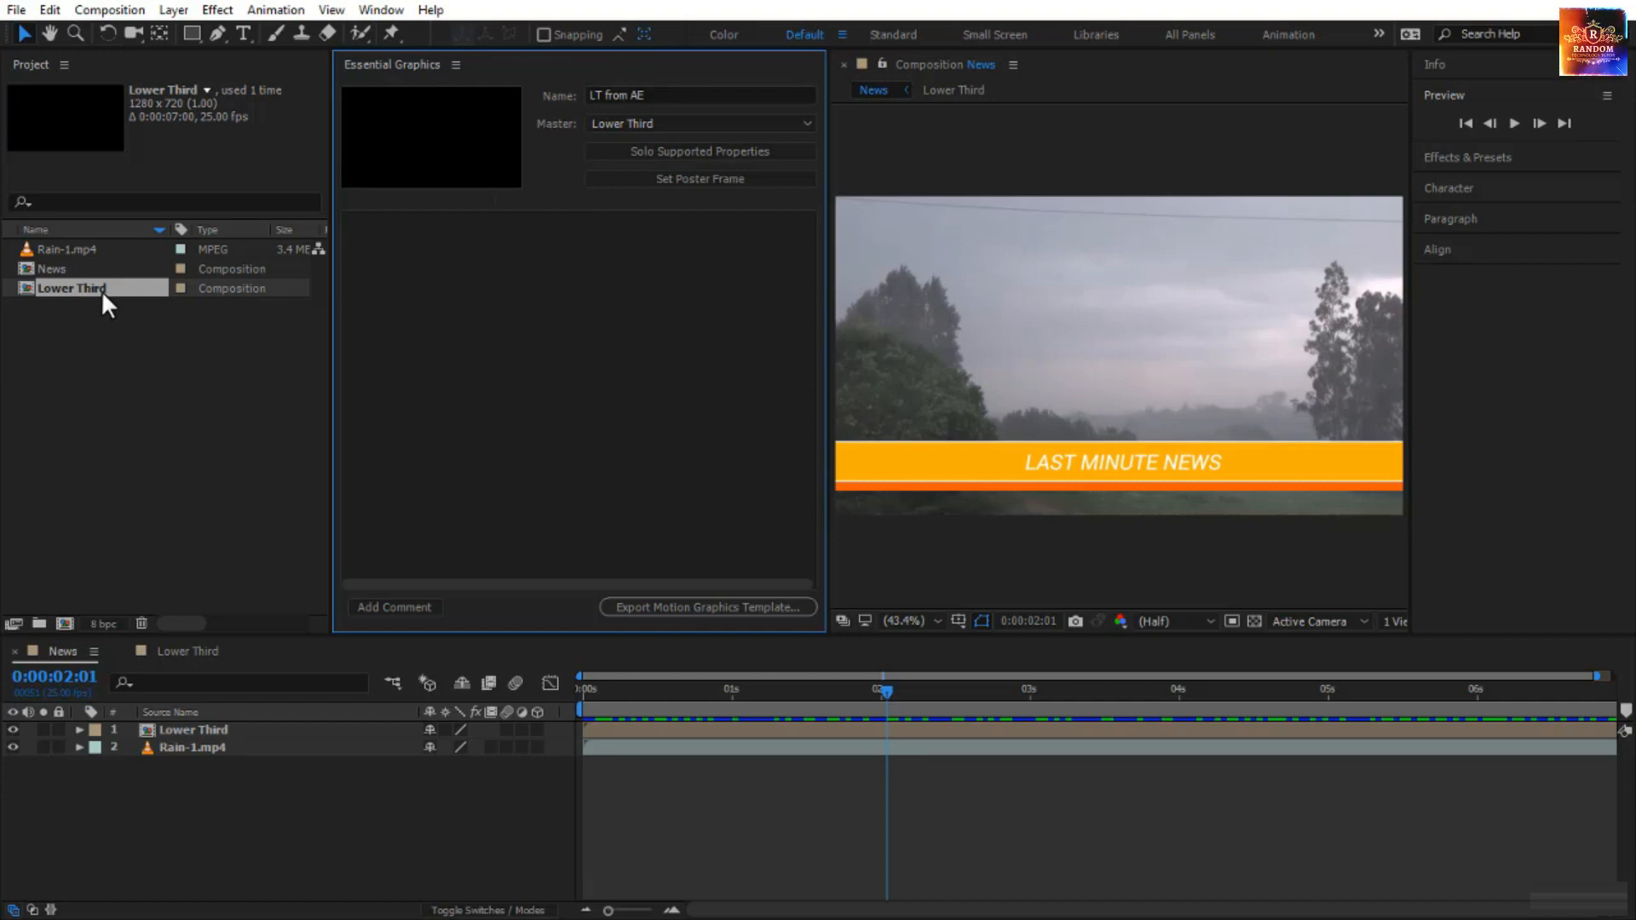
{"action": "left_click", "coordinate": [604, 124]}
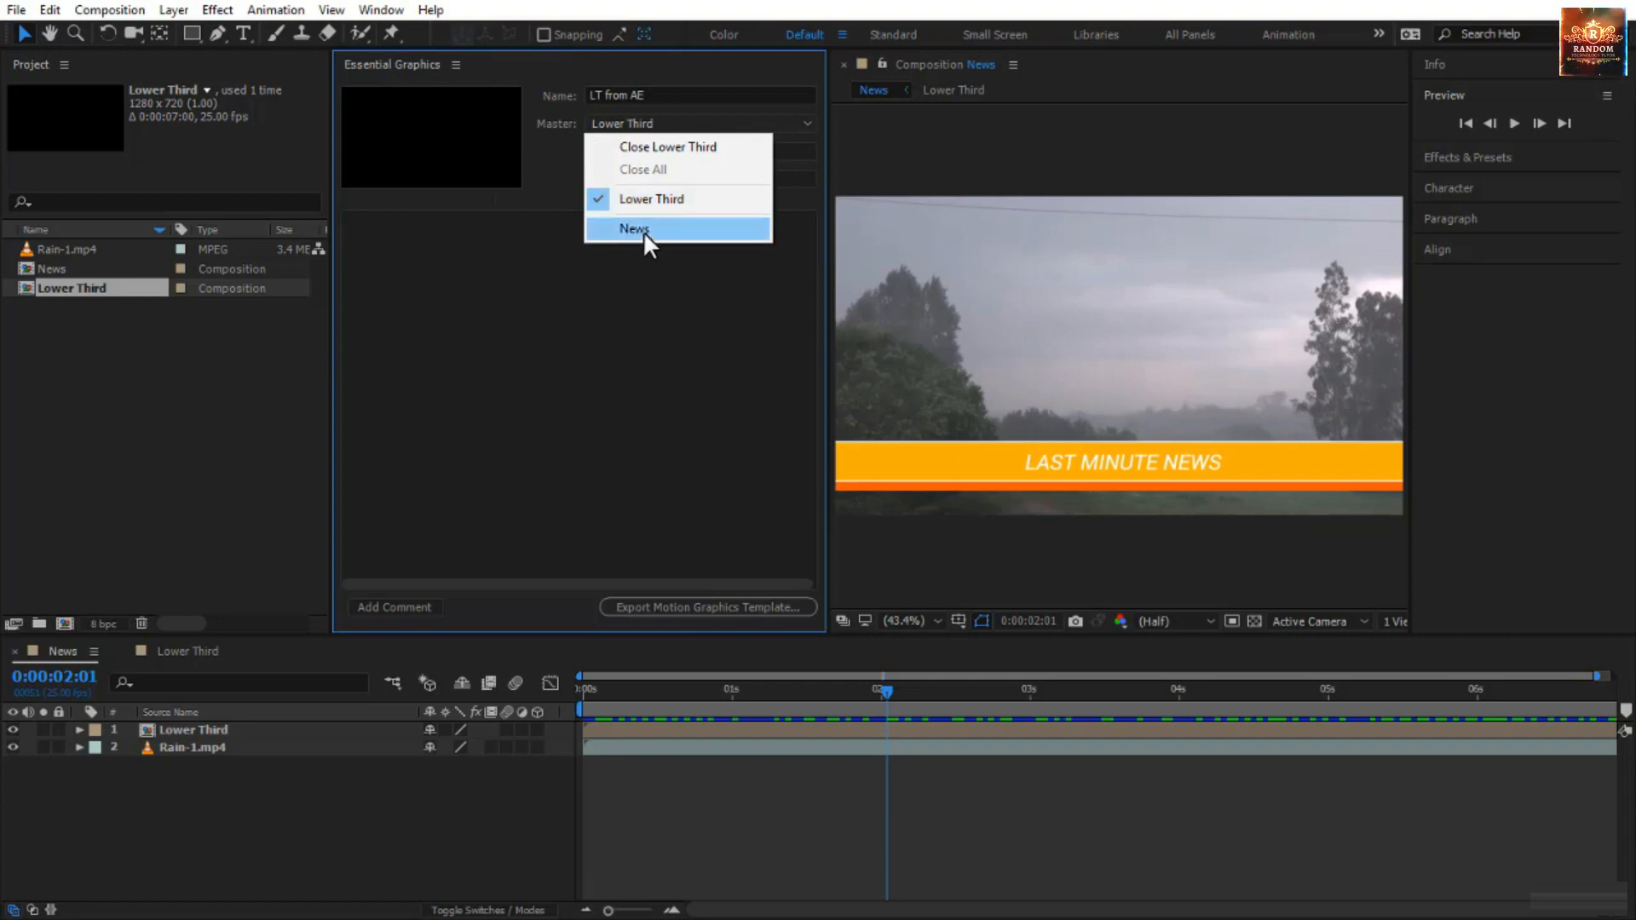
{"action": "left_click", "coordinate": [666, 320]}
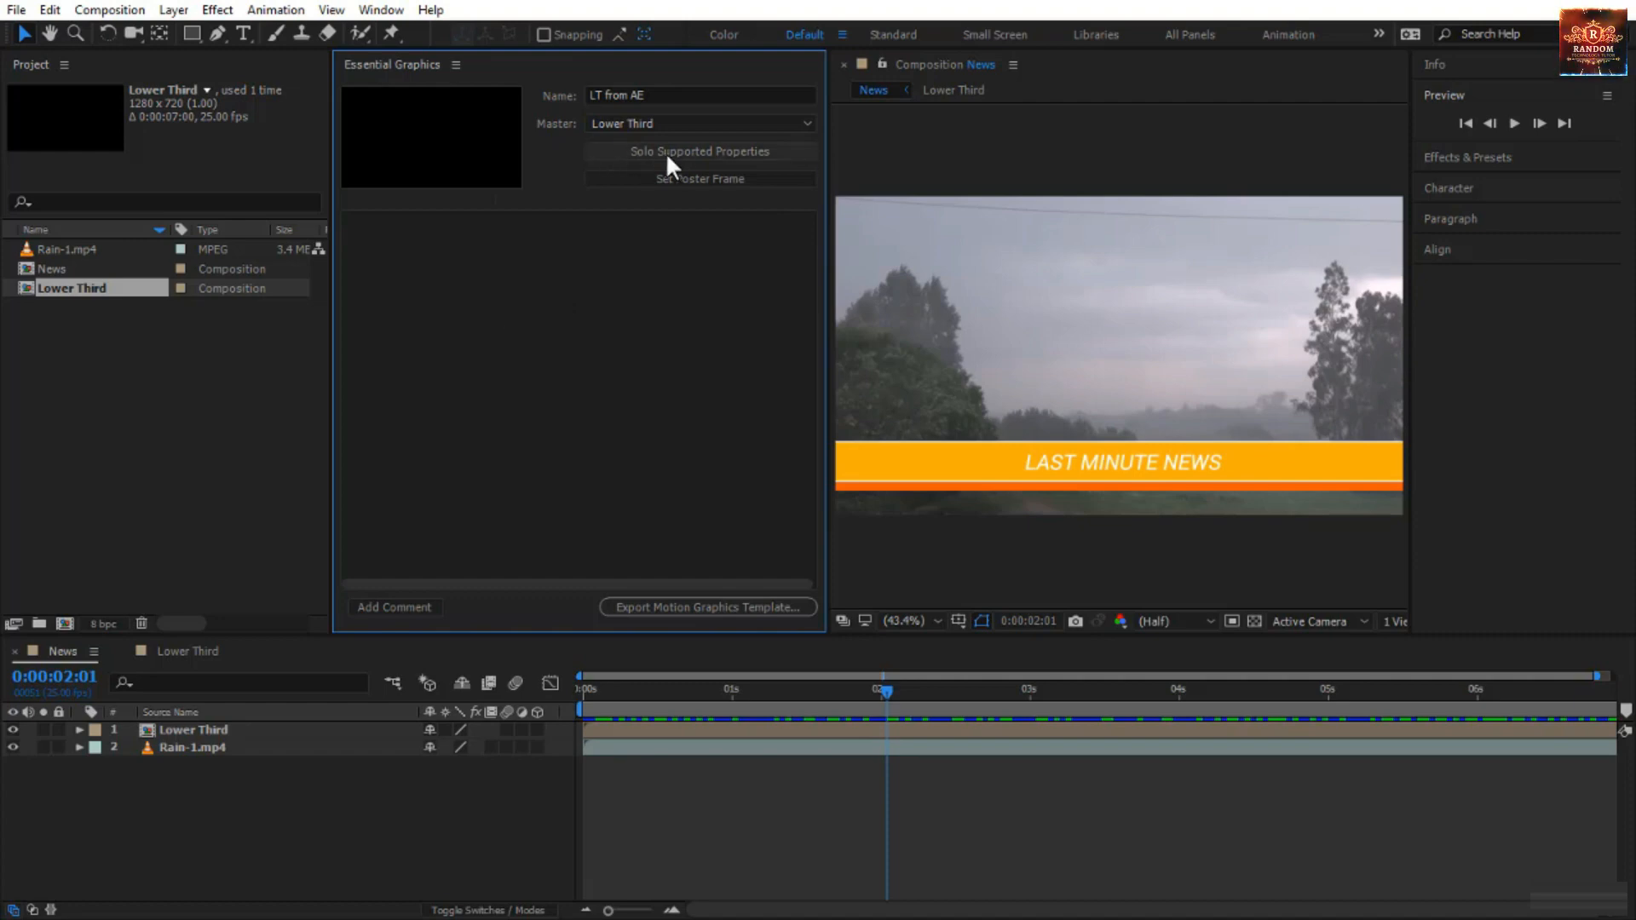
- Solo the supported properties of the Lower Third composition's layers in its timeline
{"action": "left_click", "coordinate": [775, 150]}
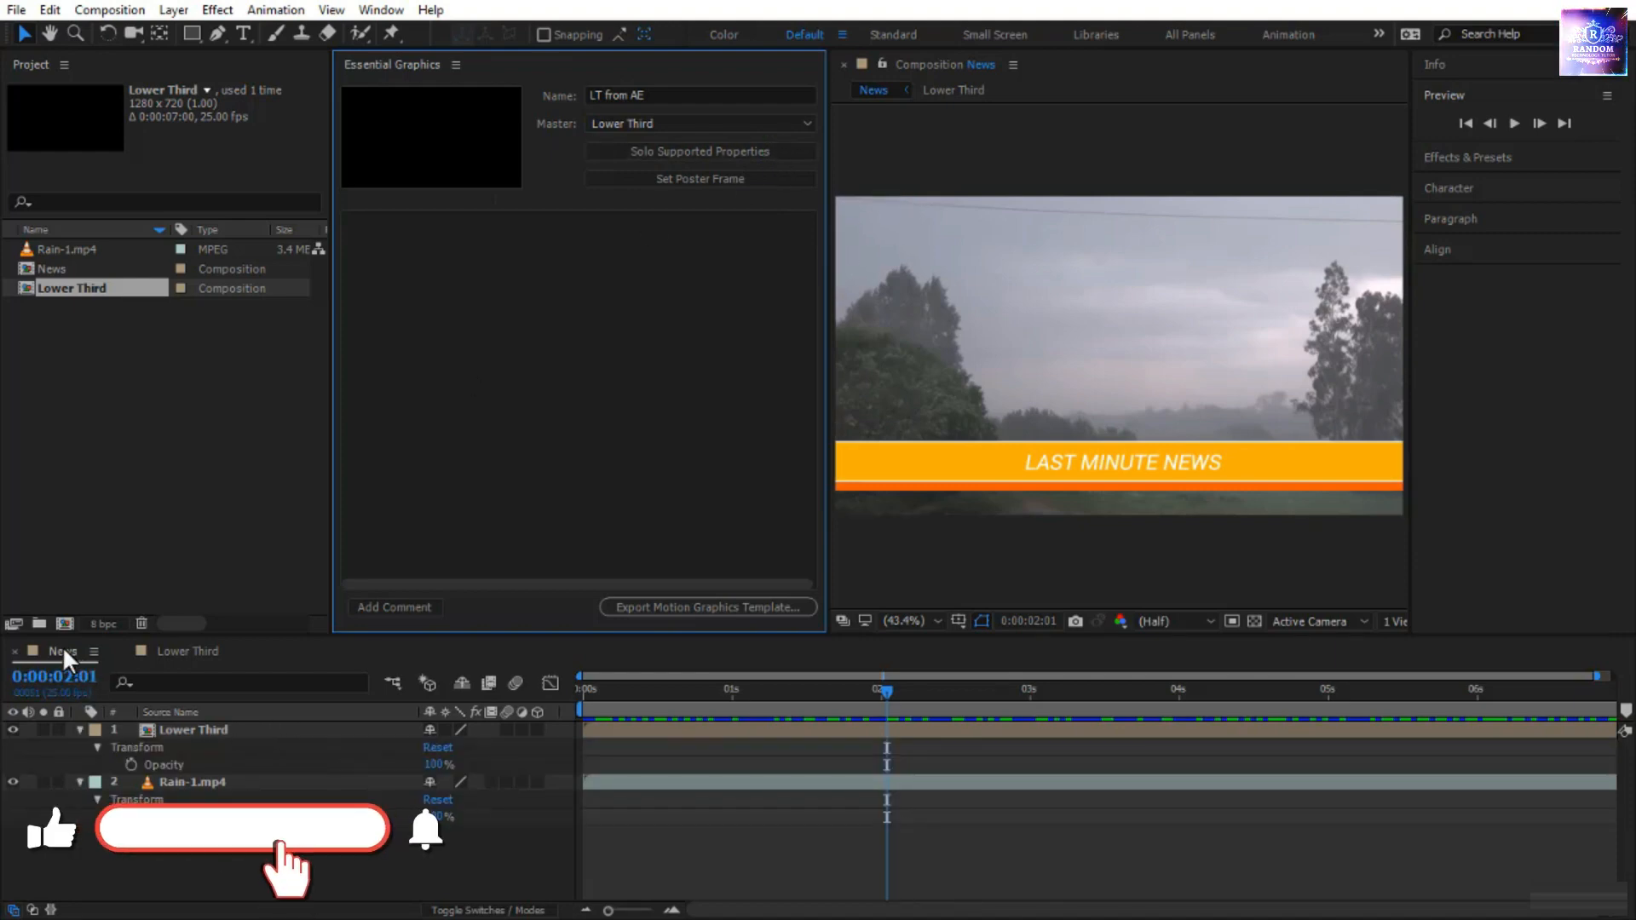
{"action": "left_click", "coordinate": [179, 653]}
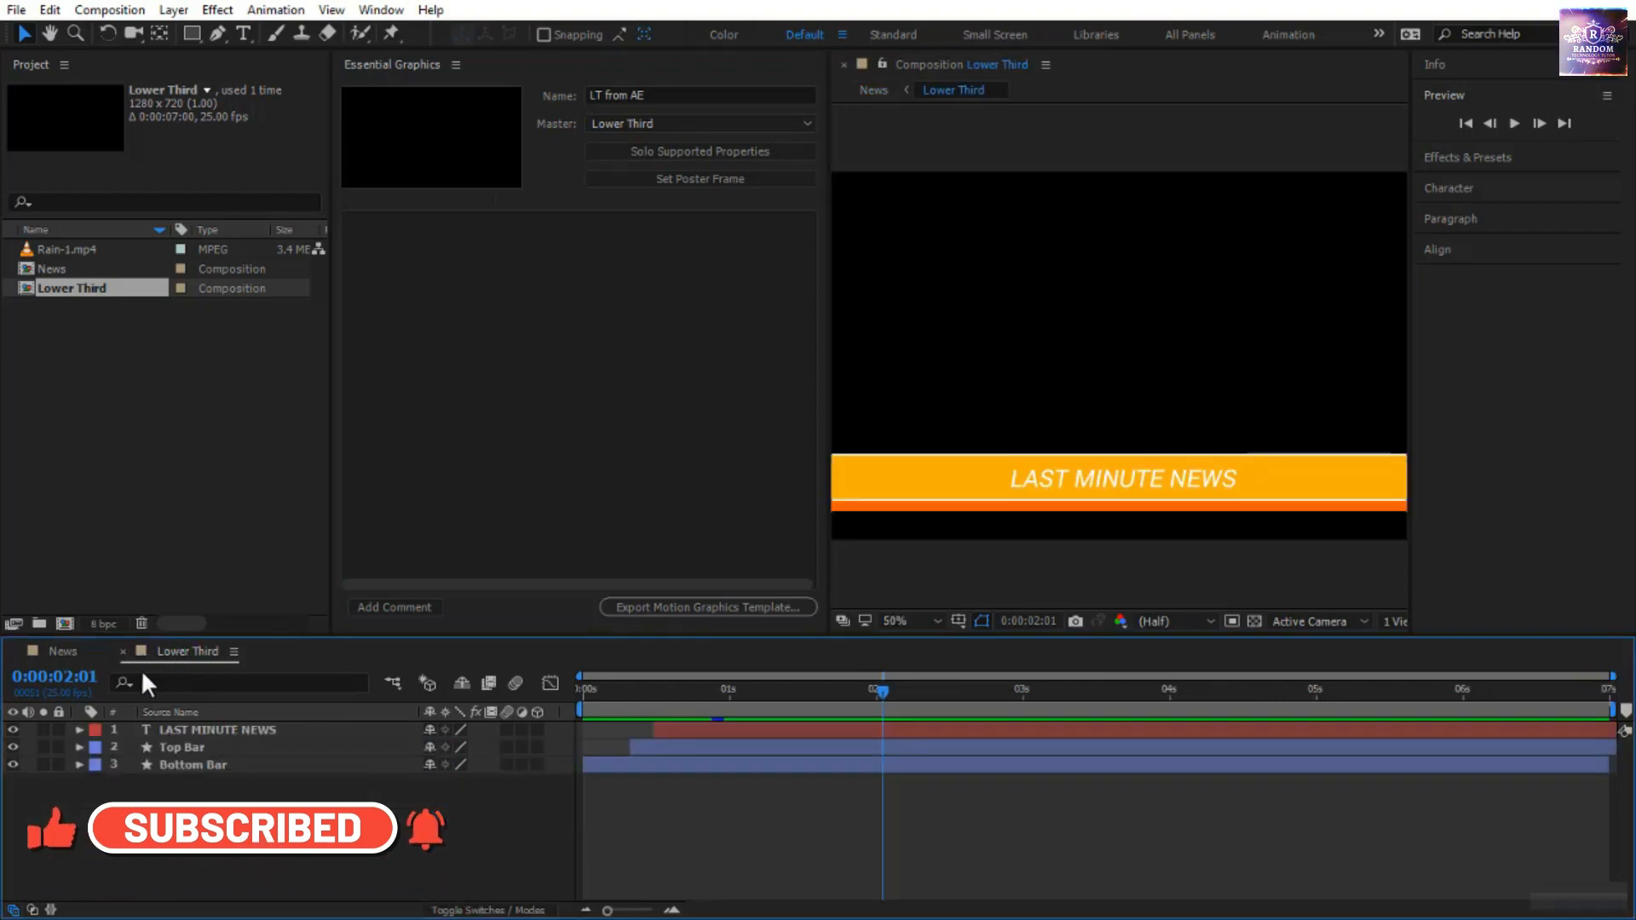
{"action": "left_click", "coordinate": [631, 147]}
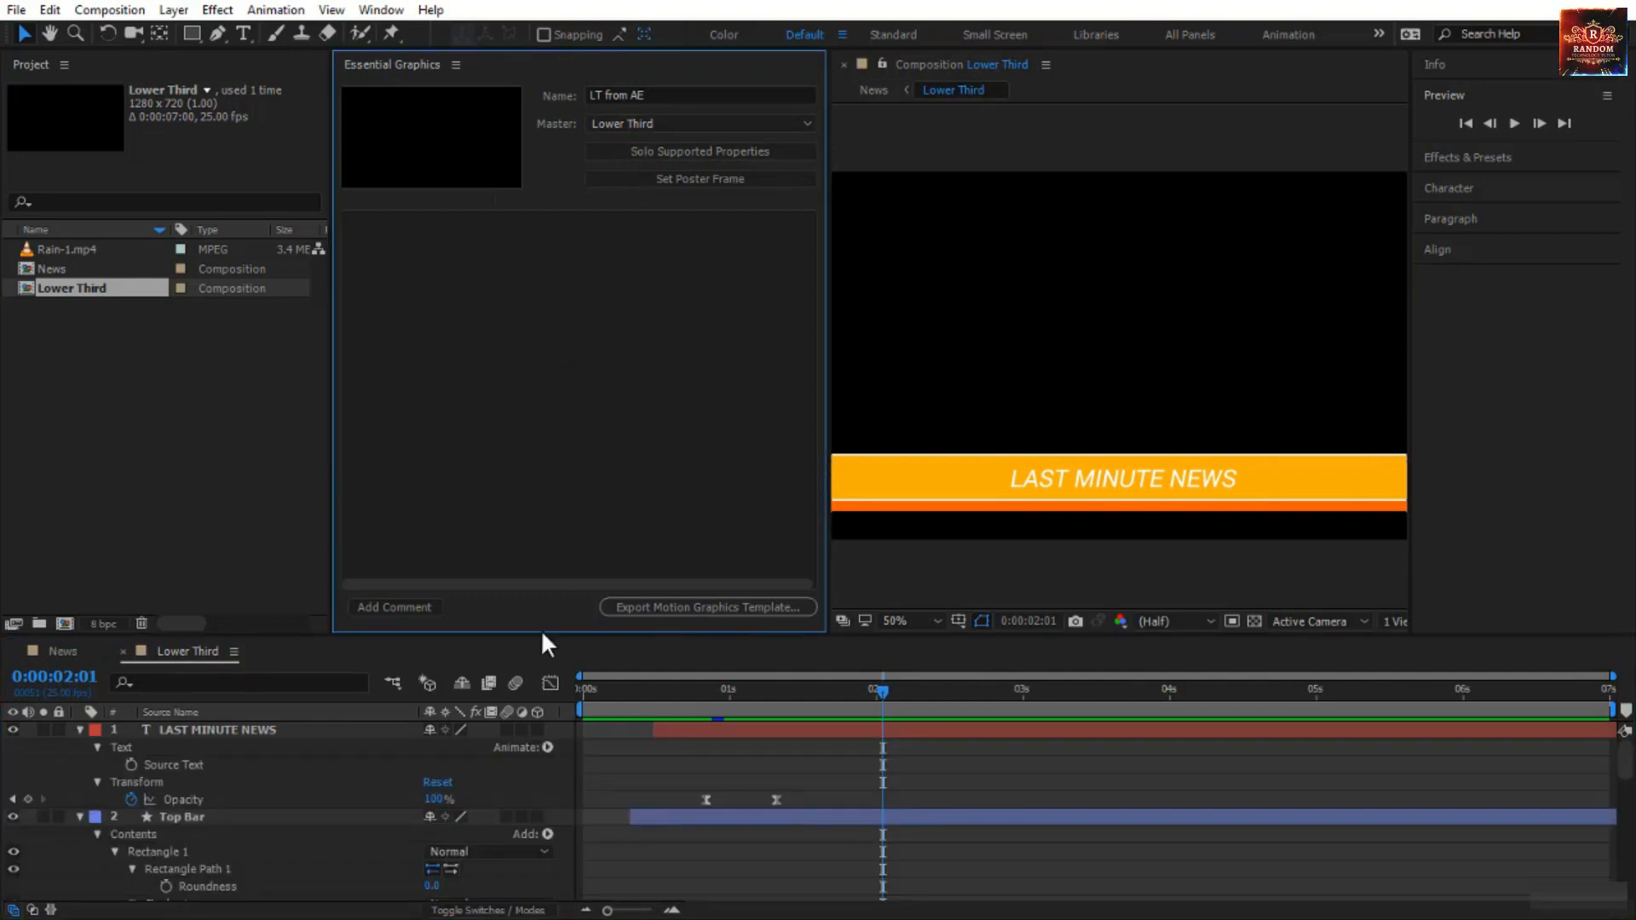
{"action": "left_click_drag", "start_coordinate": [542, 632], "coordinate": [541, 402]}
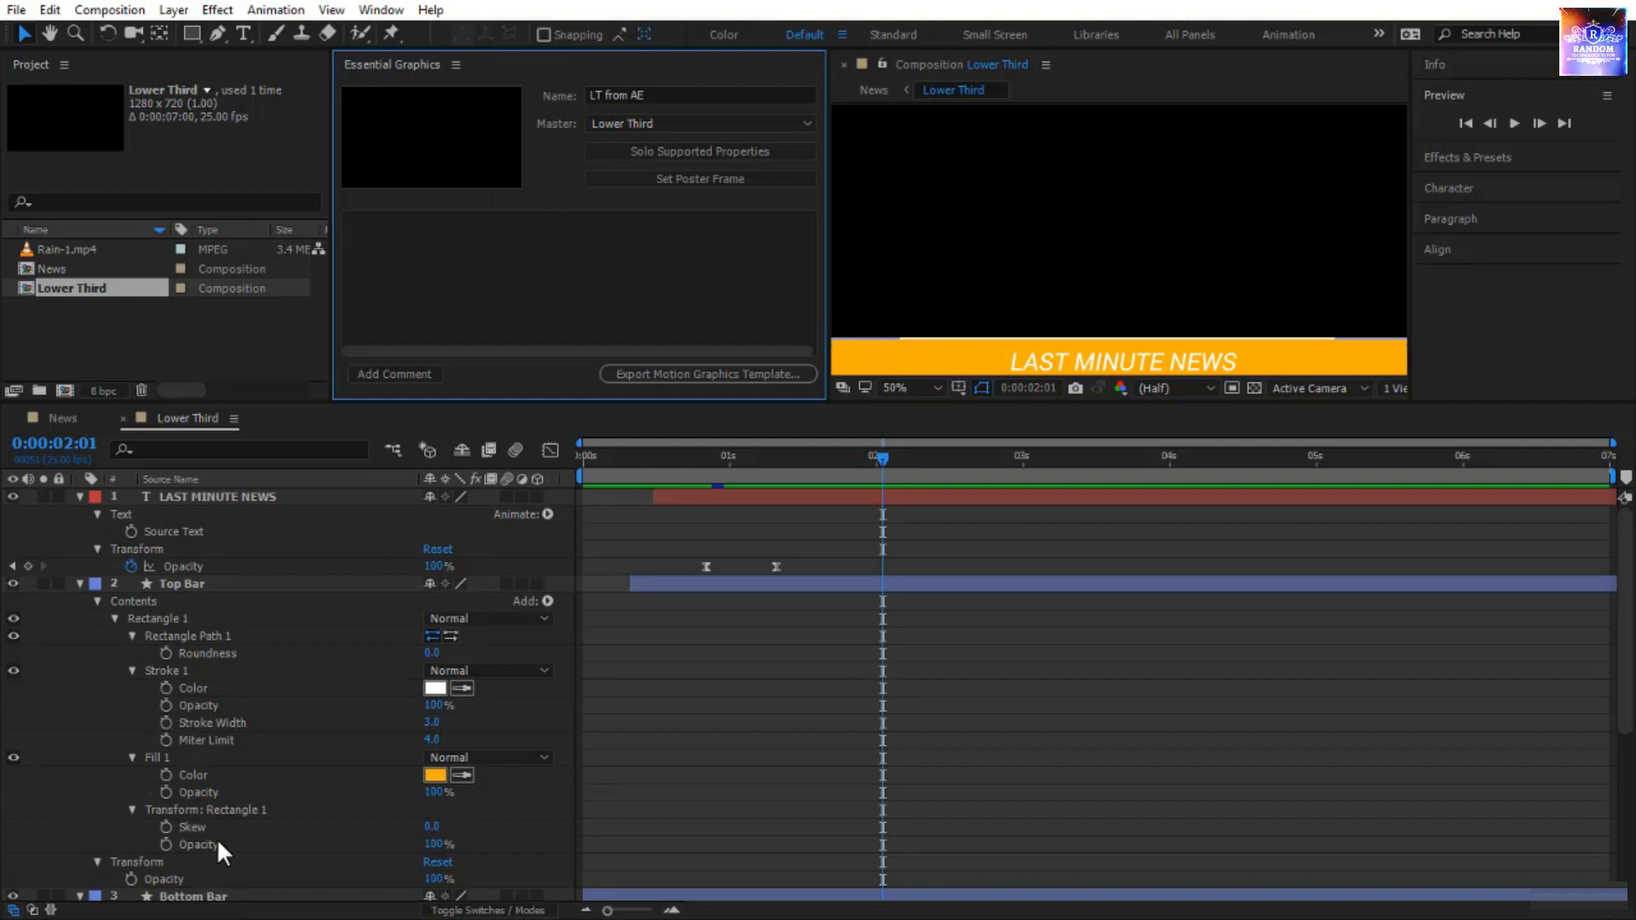
- Add the Source Text property of the LAST MINUTE NEWS layer to the Essential Graphics template
{"action": "left_click", "coordinate": [279, 499]}
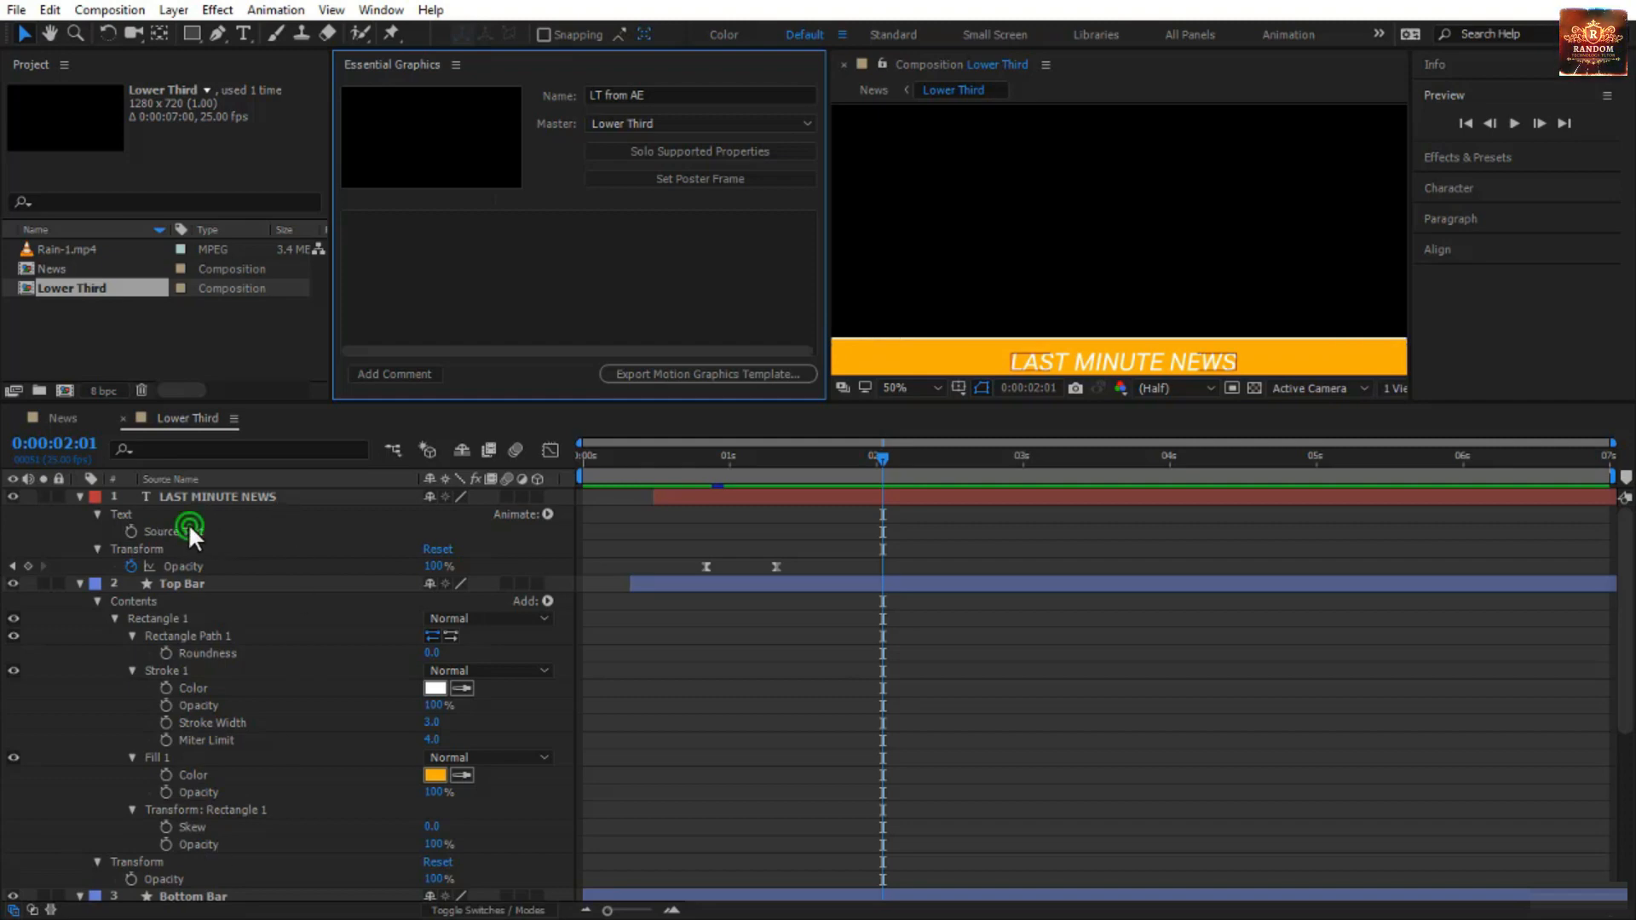
{"action": "left_click", "coordinate": [187, 529]}
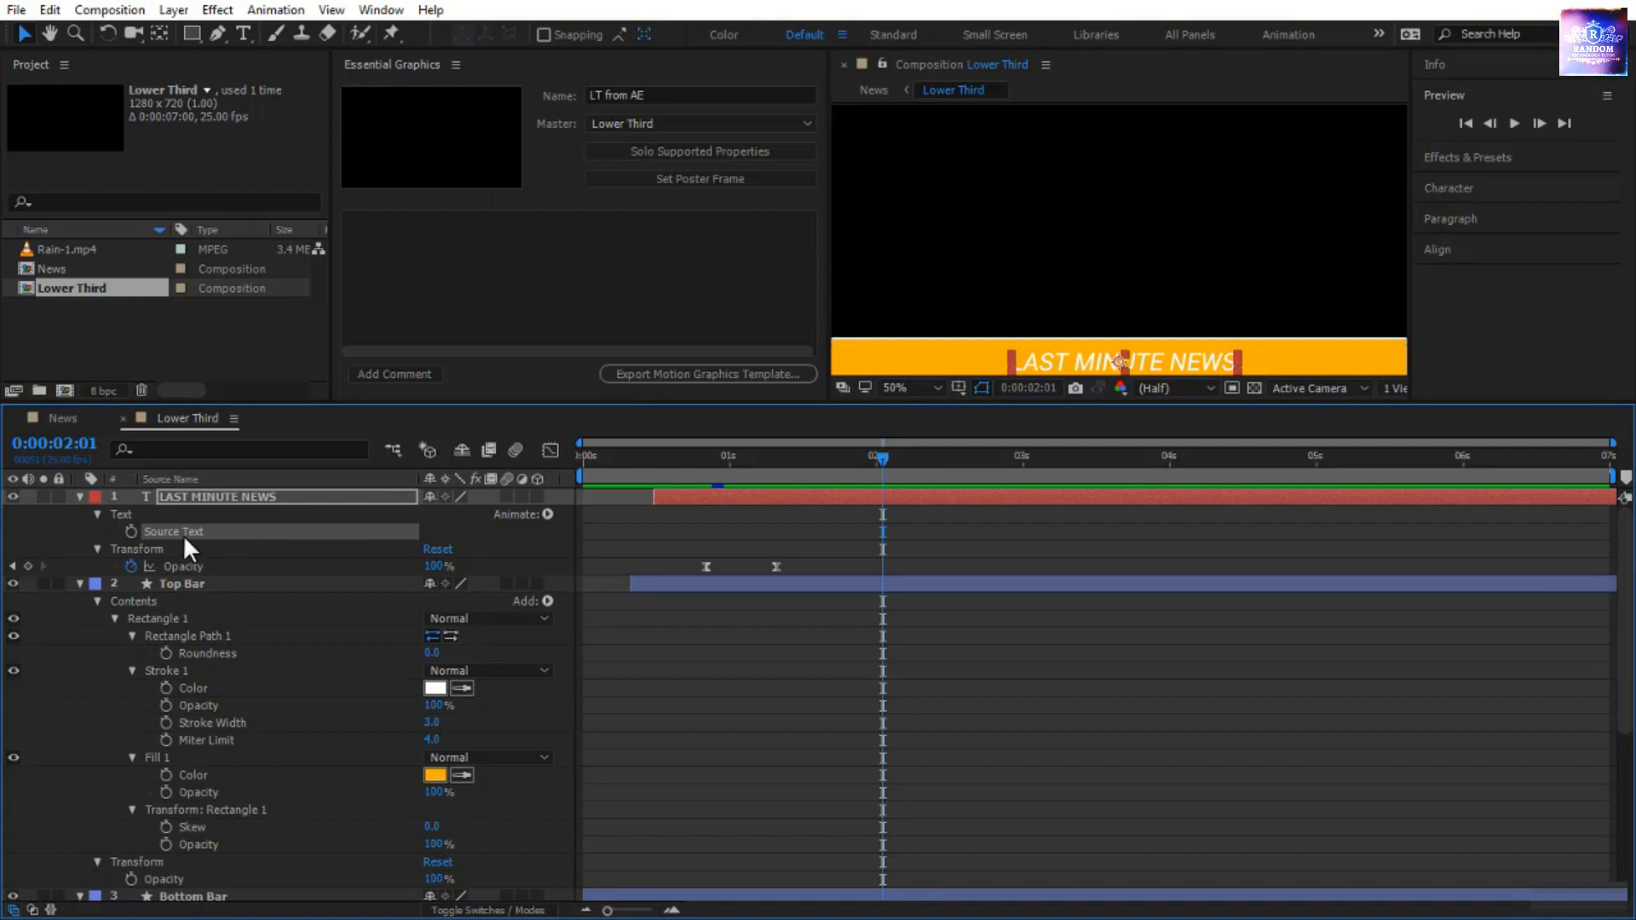
{"action": "left_click_drag", "start_coordinate": [342, 403], "coordinate": [329, 664]}
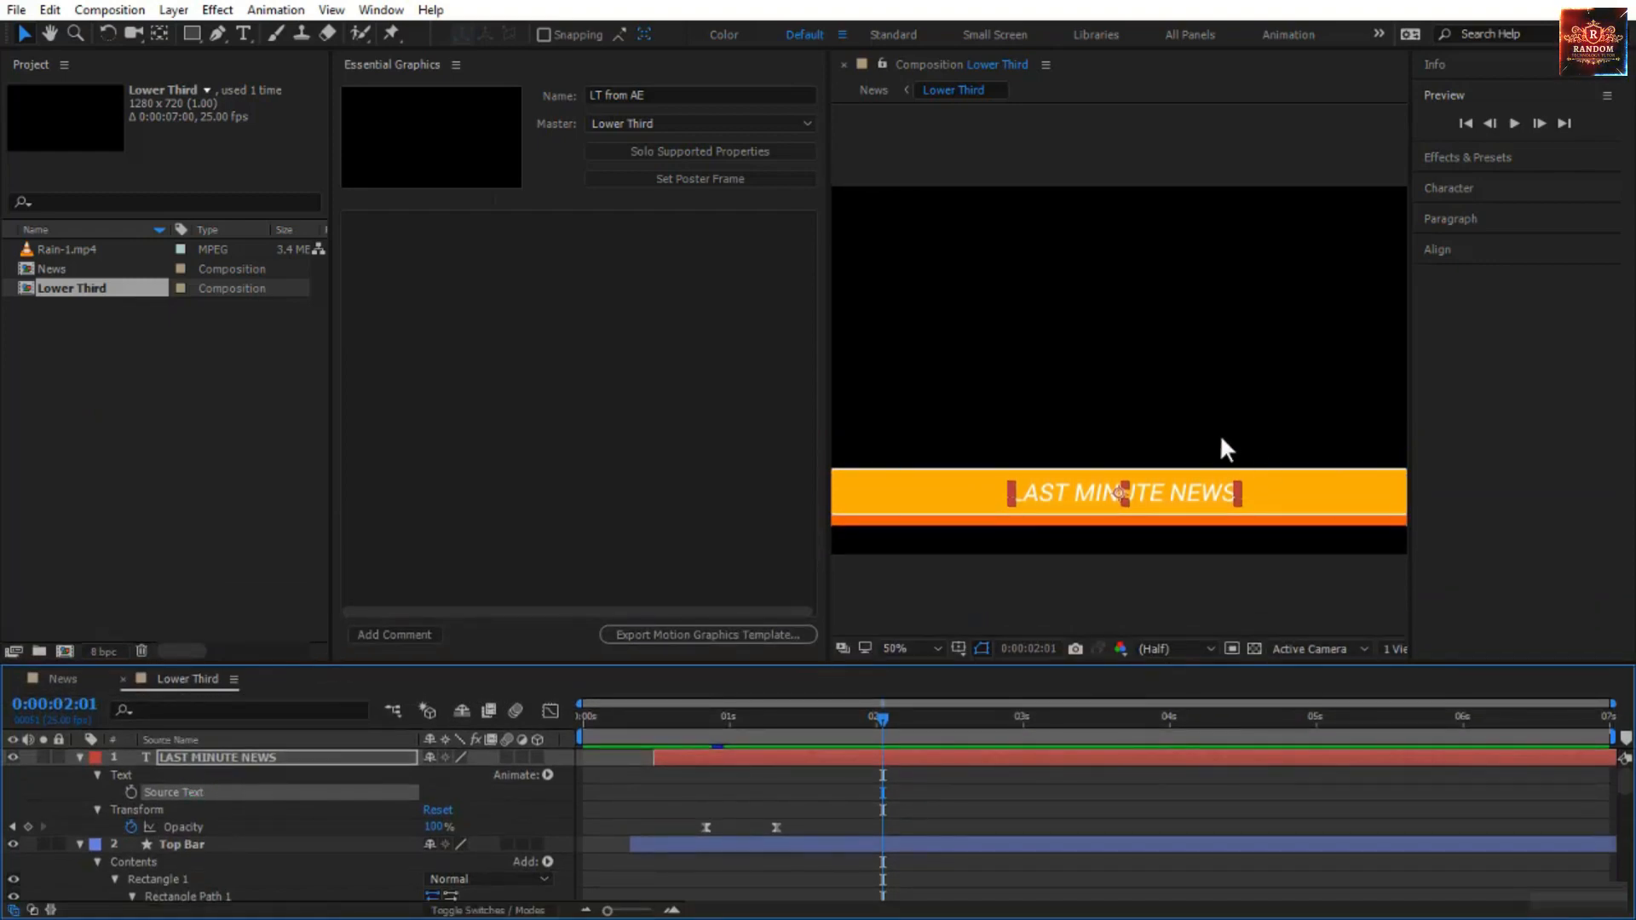
{"action": "left_click_drag", "start_coordinate": [304, 785], "coordinate": [567, 251]}
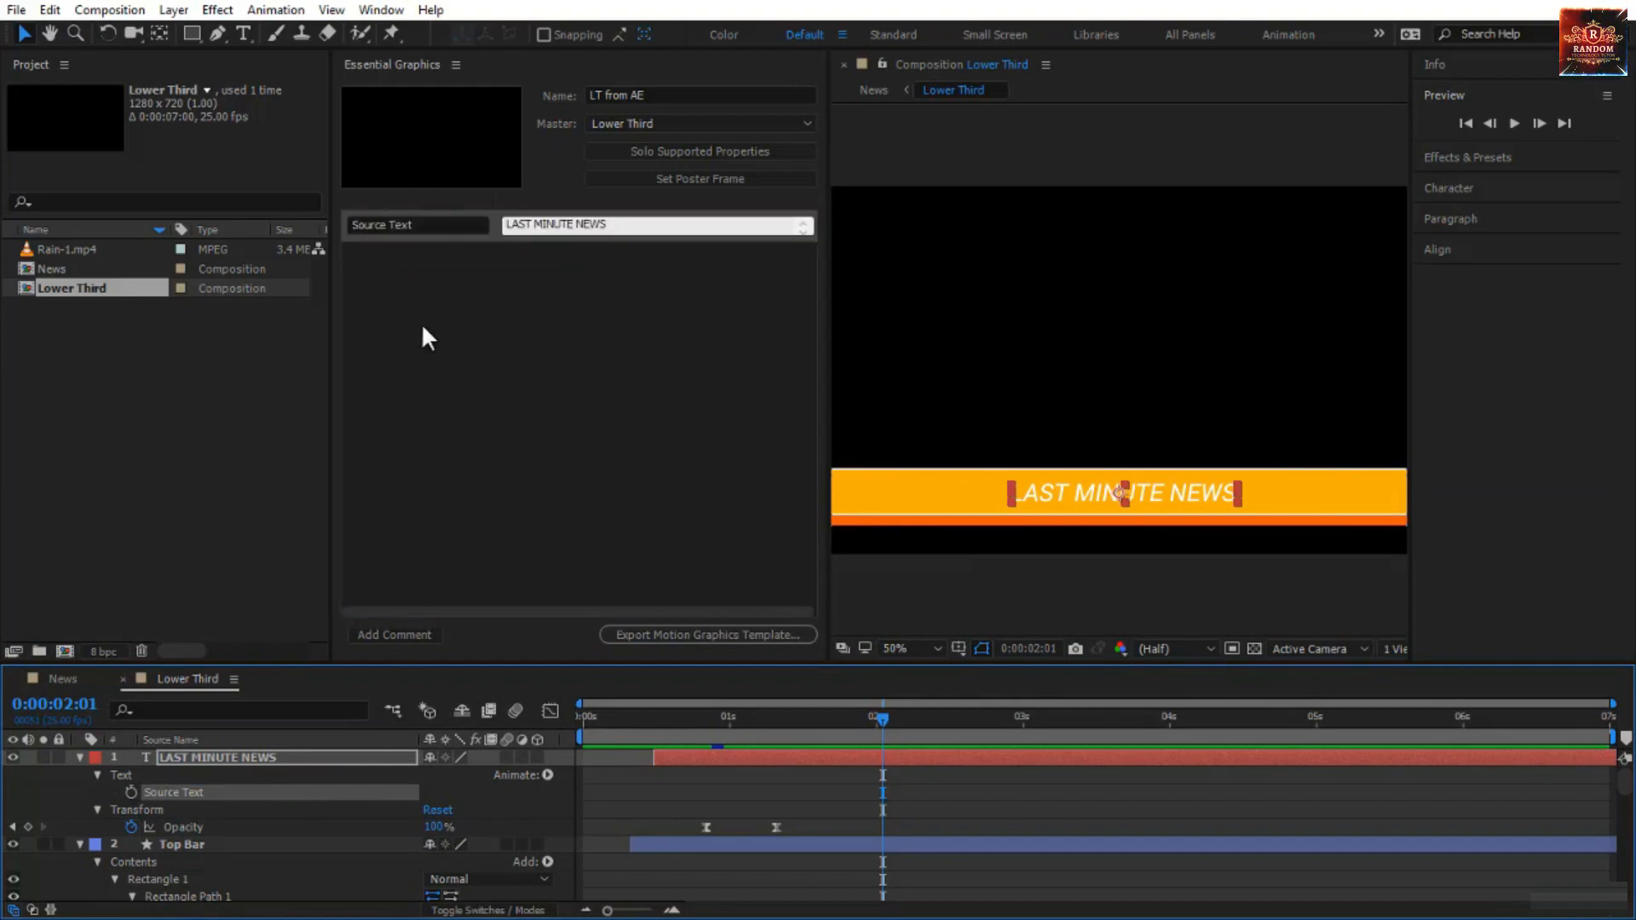
- Rename the template's Source Text property to "Input Text", keeping its LAST MINUTE NEWS value
{"action": "left_click", "coordinate": [372, 222]}
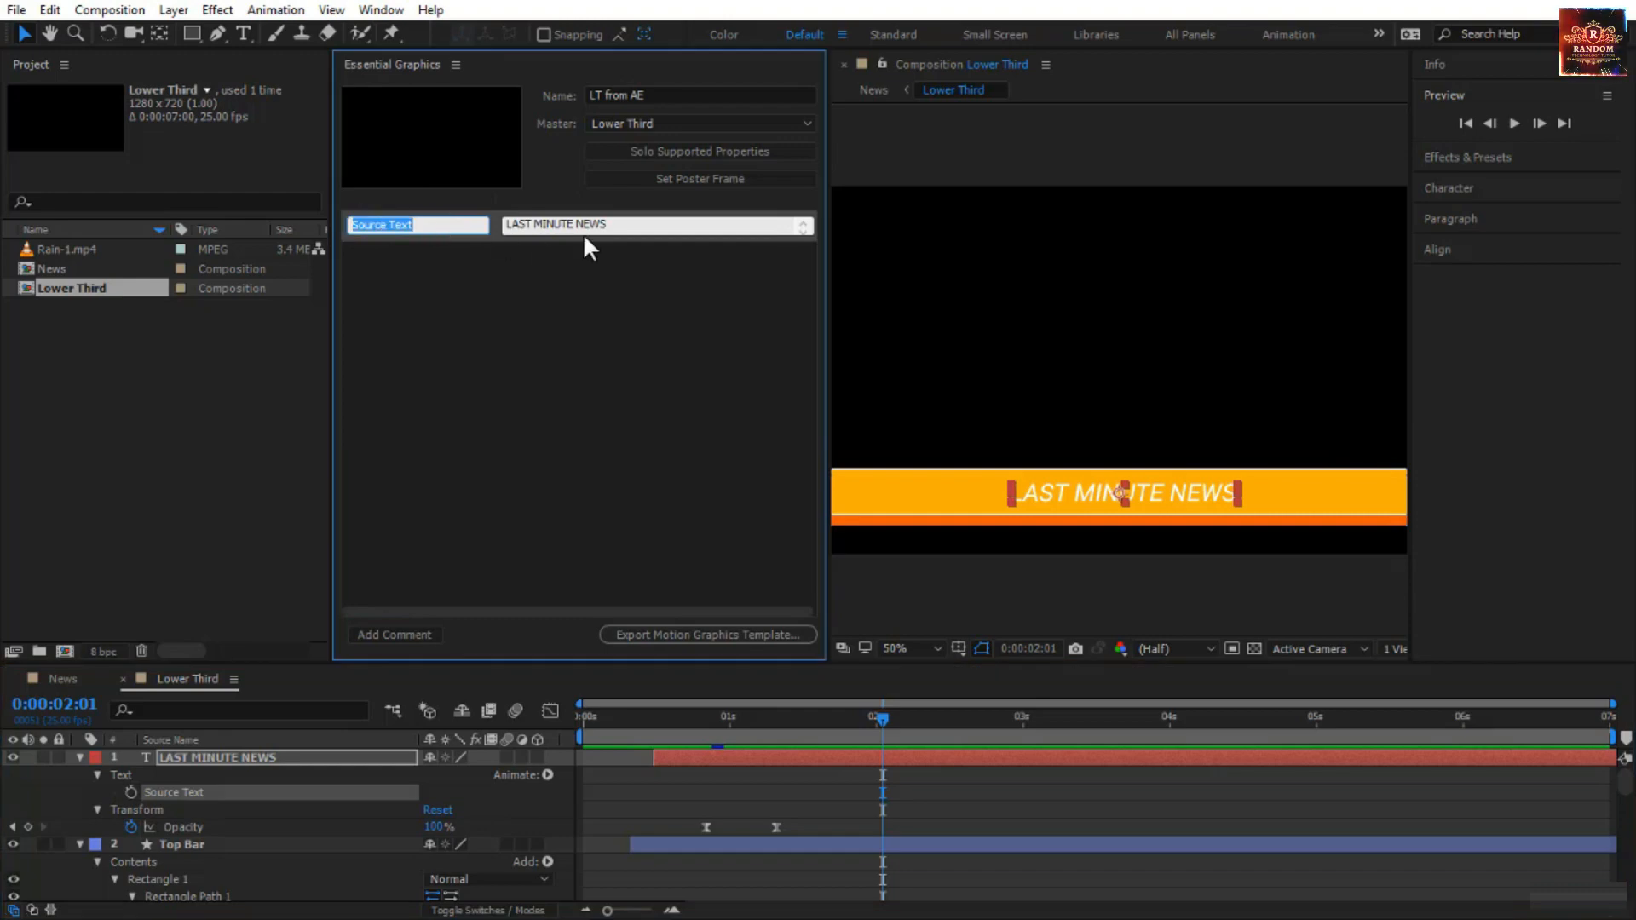
{"action": "left_click", "coordinate": [612, 225]}
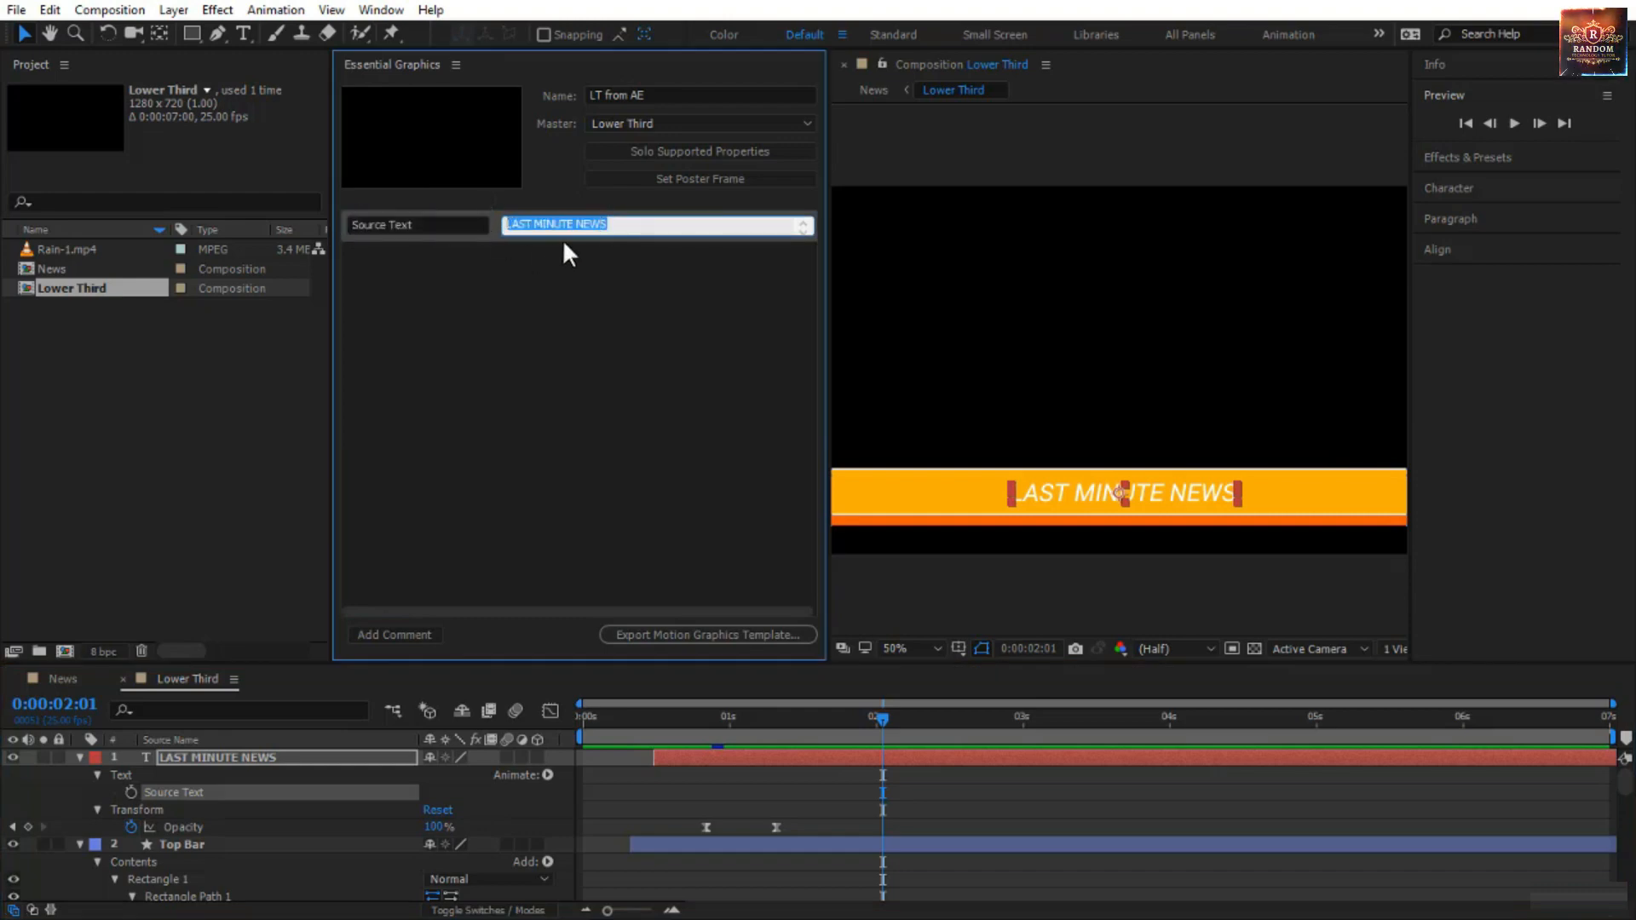
{"action": "left_click", "coordinate": [433, 224]}
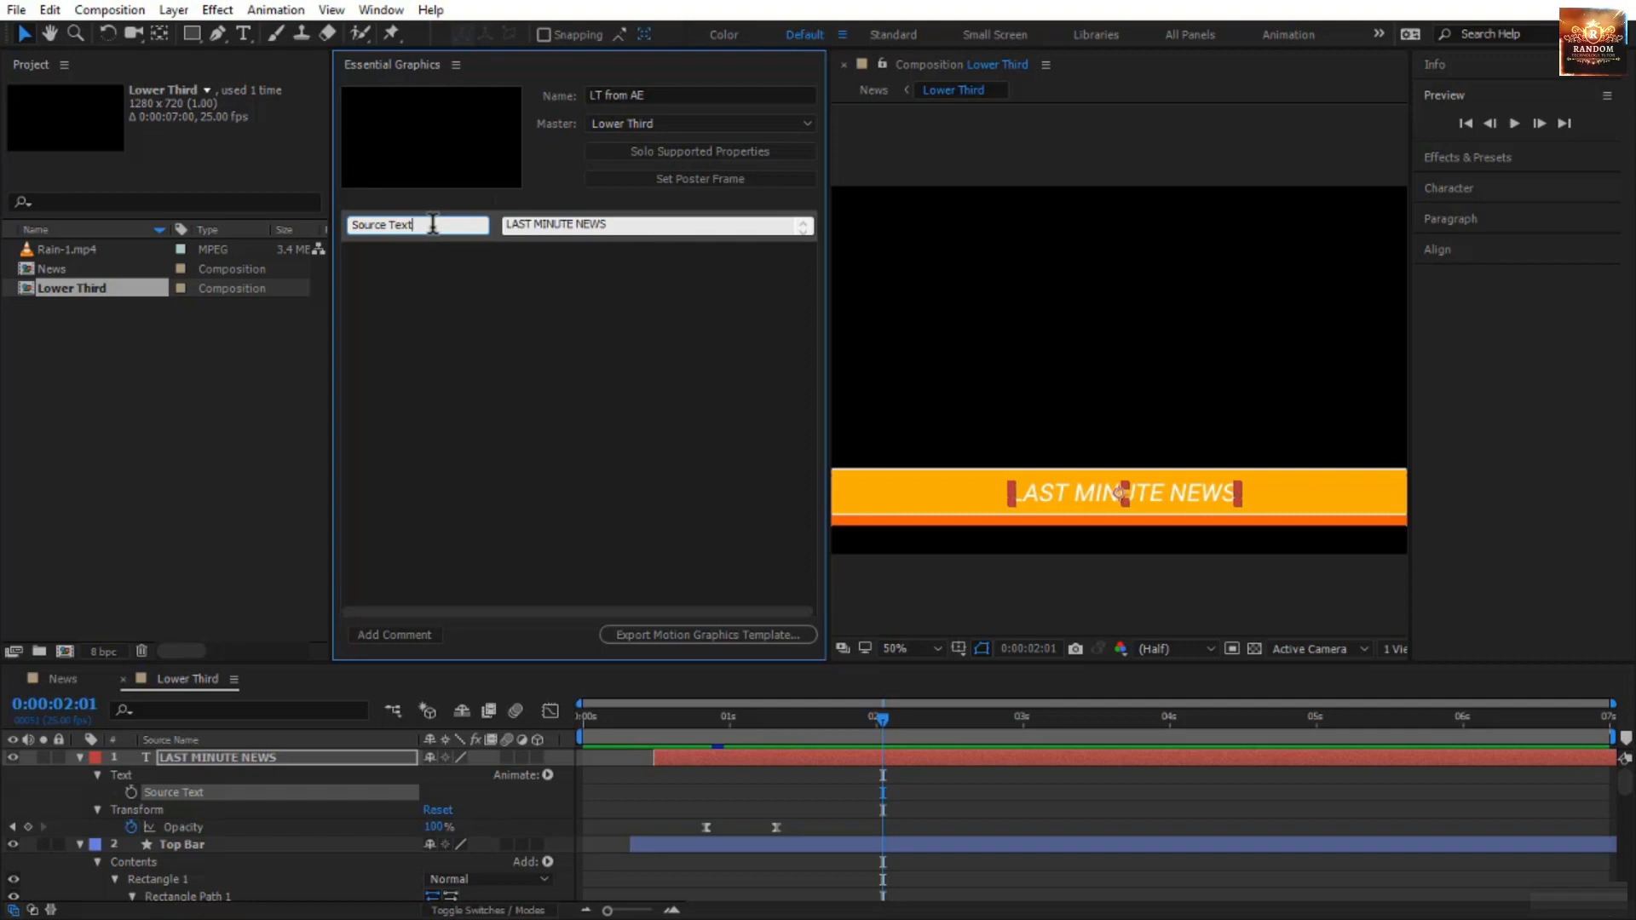
{"action": "left_click_drag", "start_coordinate": [433, 224], "coordinate": [351, 225]}
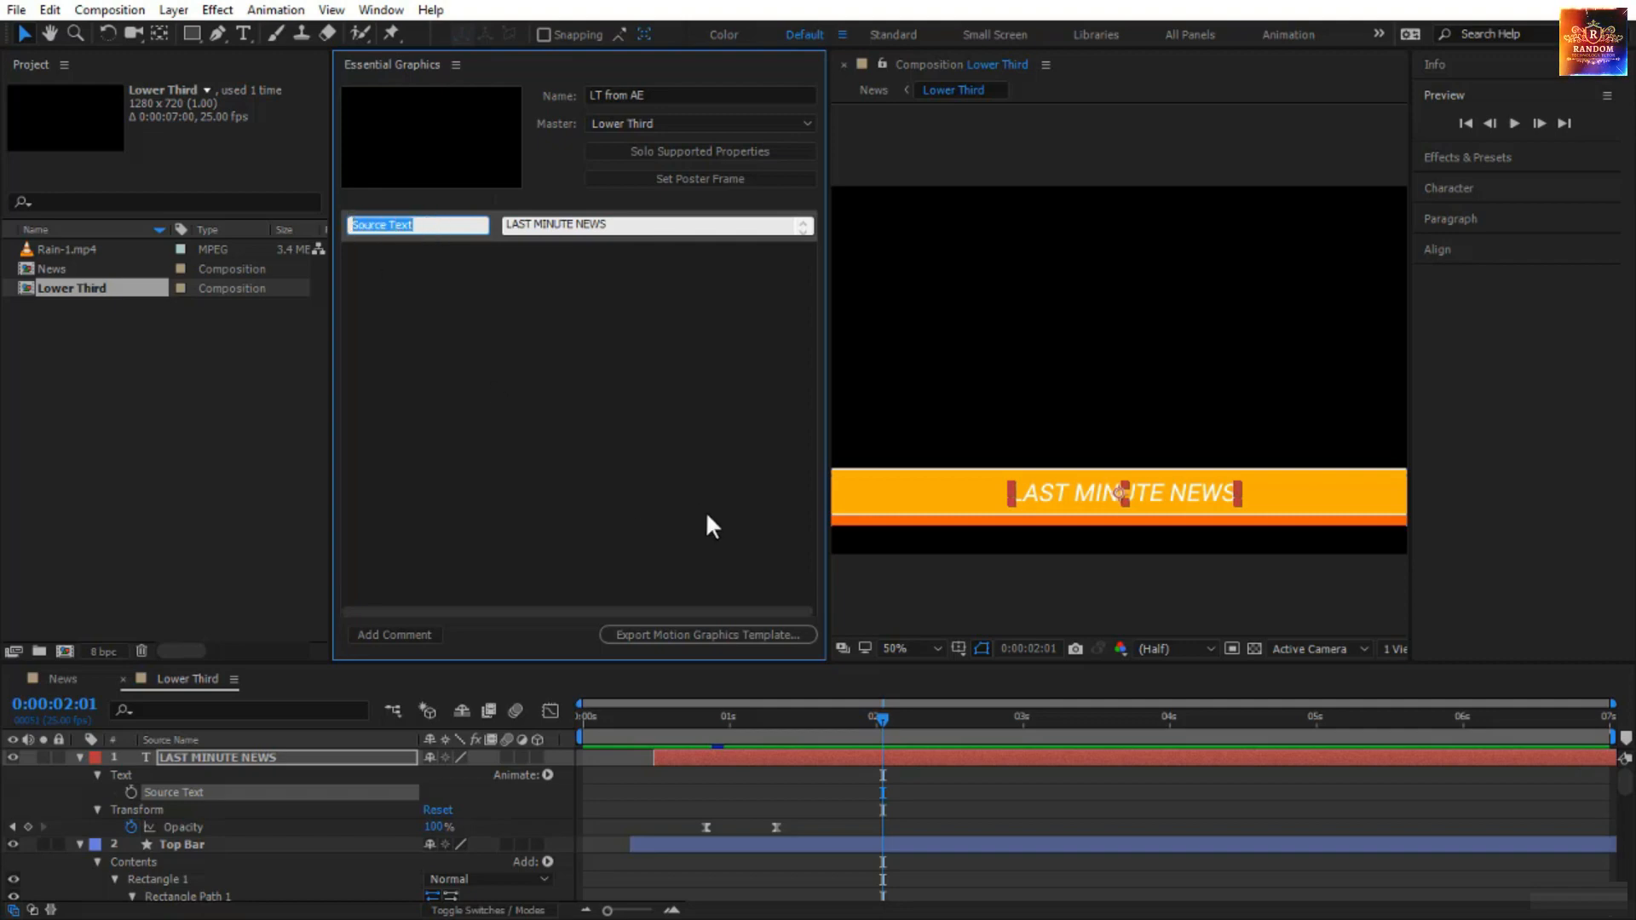
{"action": "type", "text": "Input "}
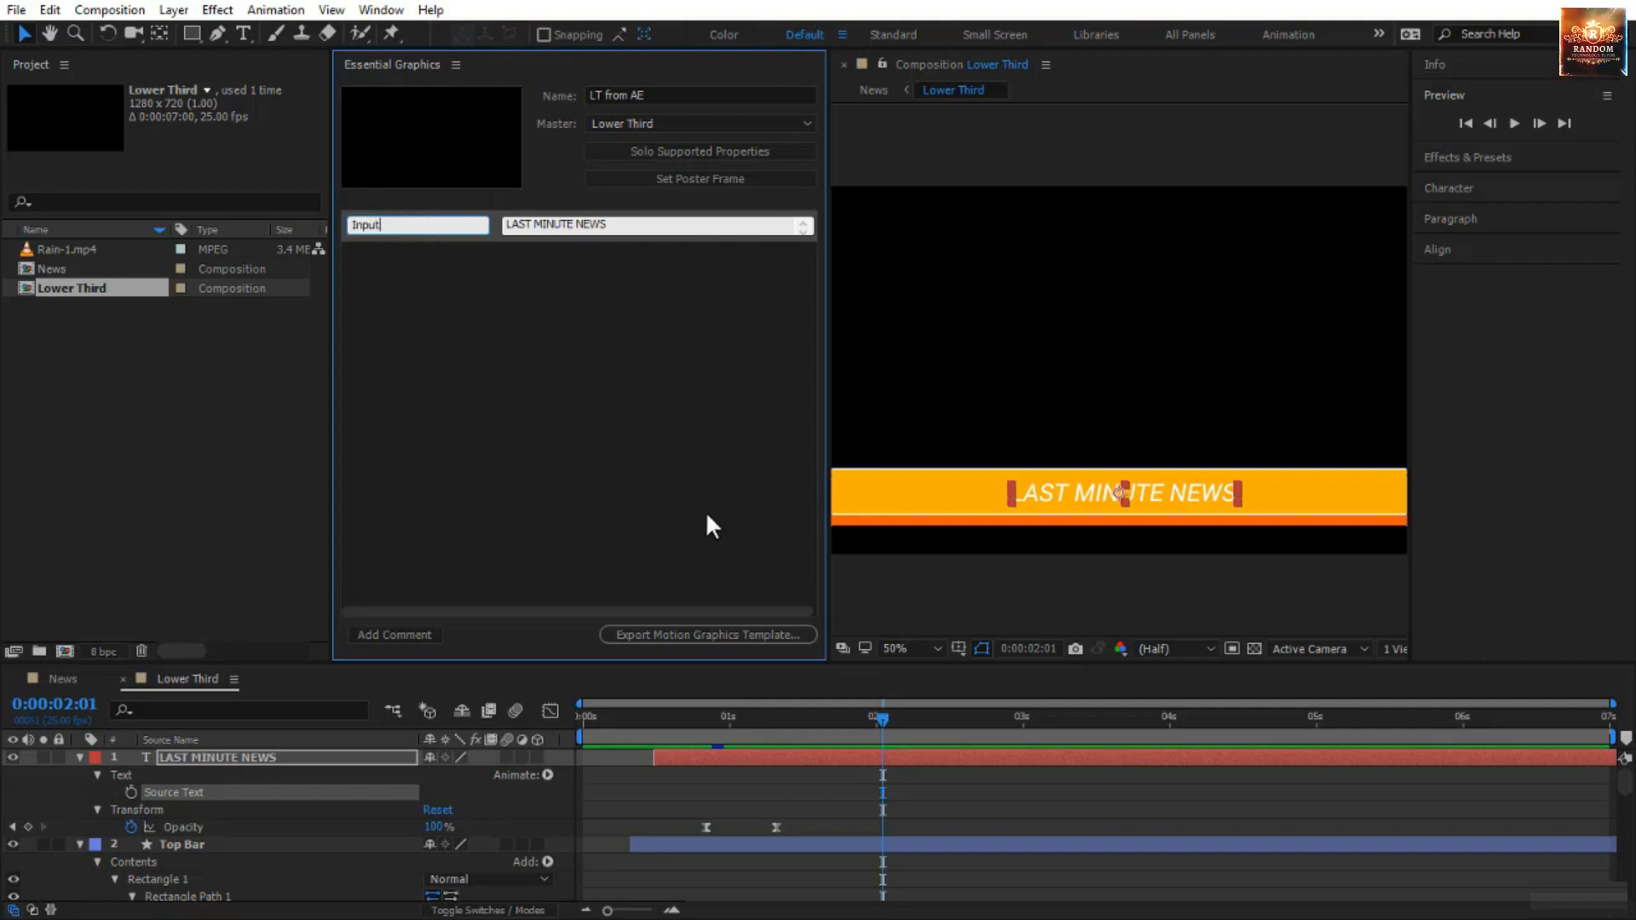
{"action": "type", "text": "Text"}
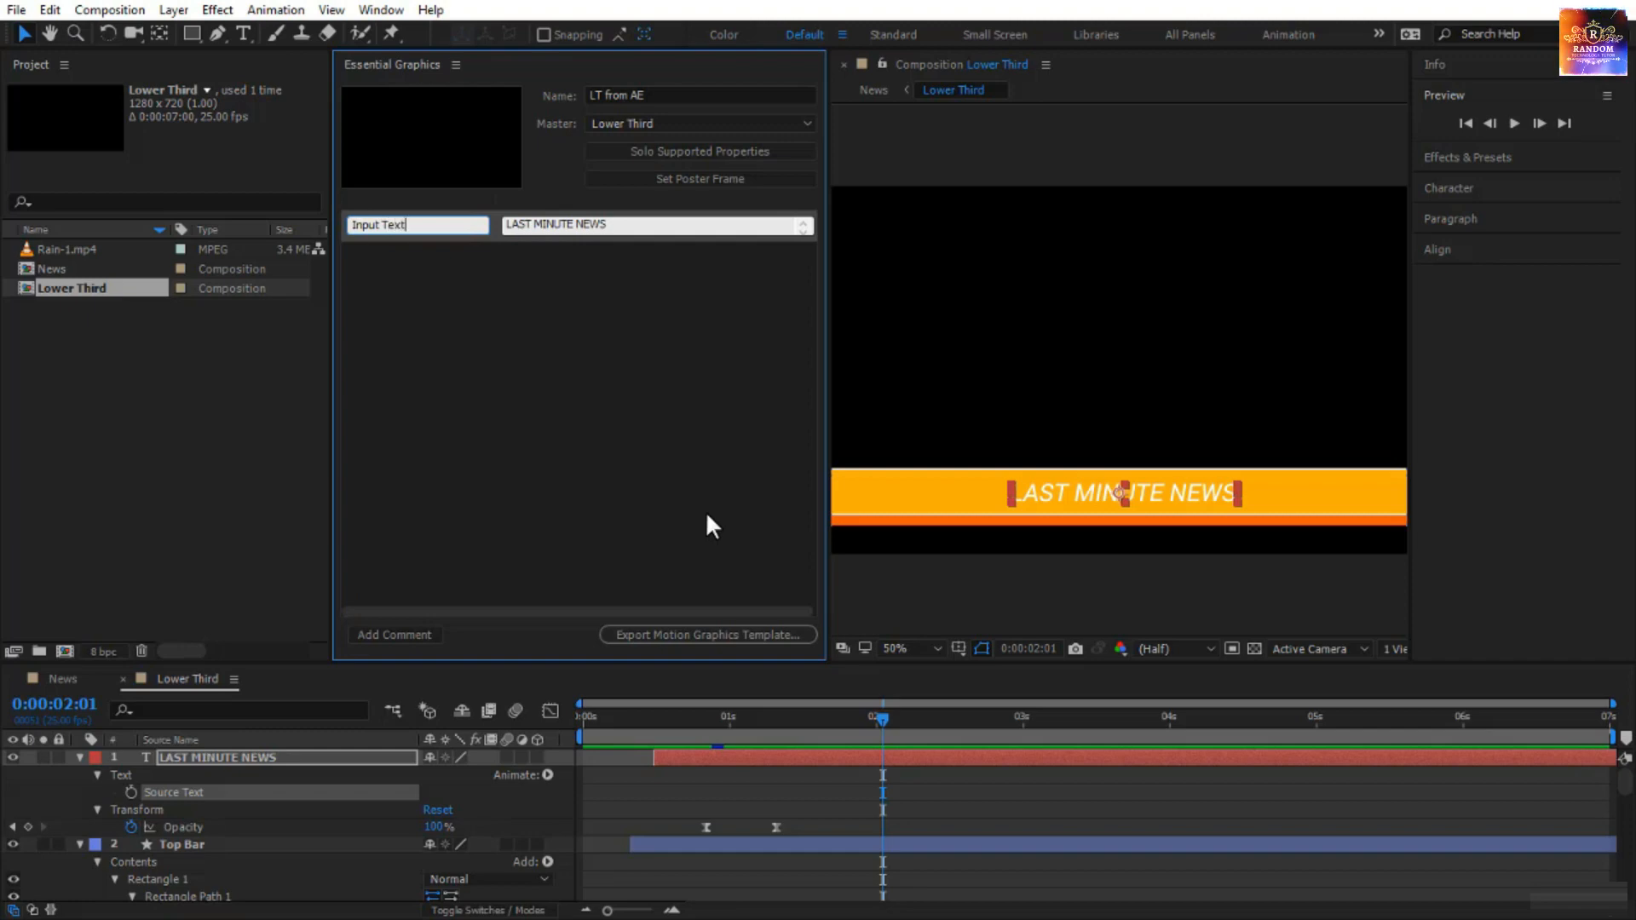
{"action": "key", "text": "Return"}
{"action": "left_click", "coordinate": [607, 226]}
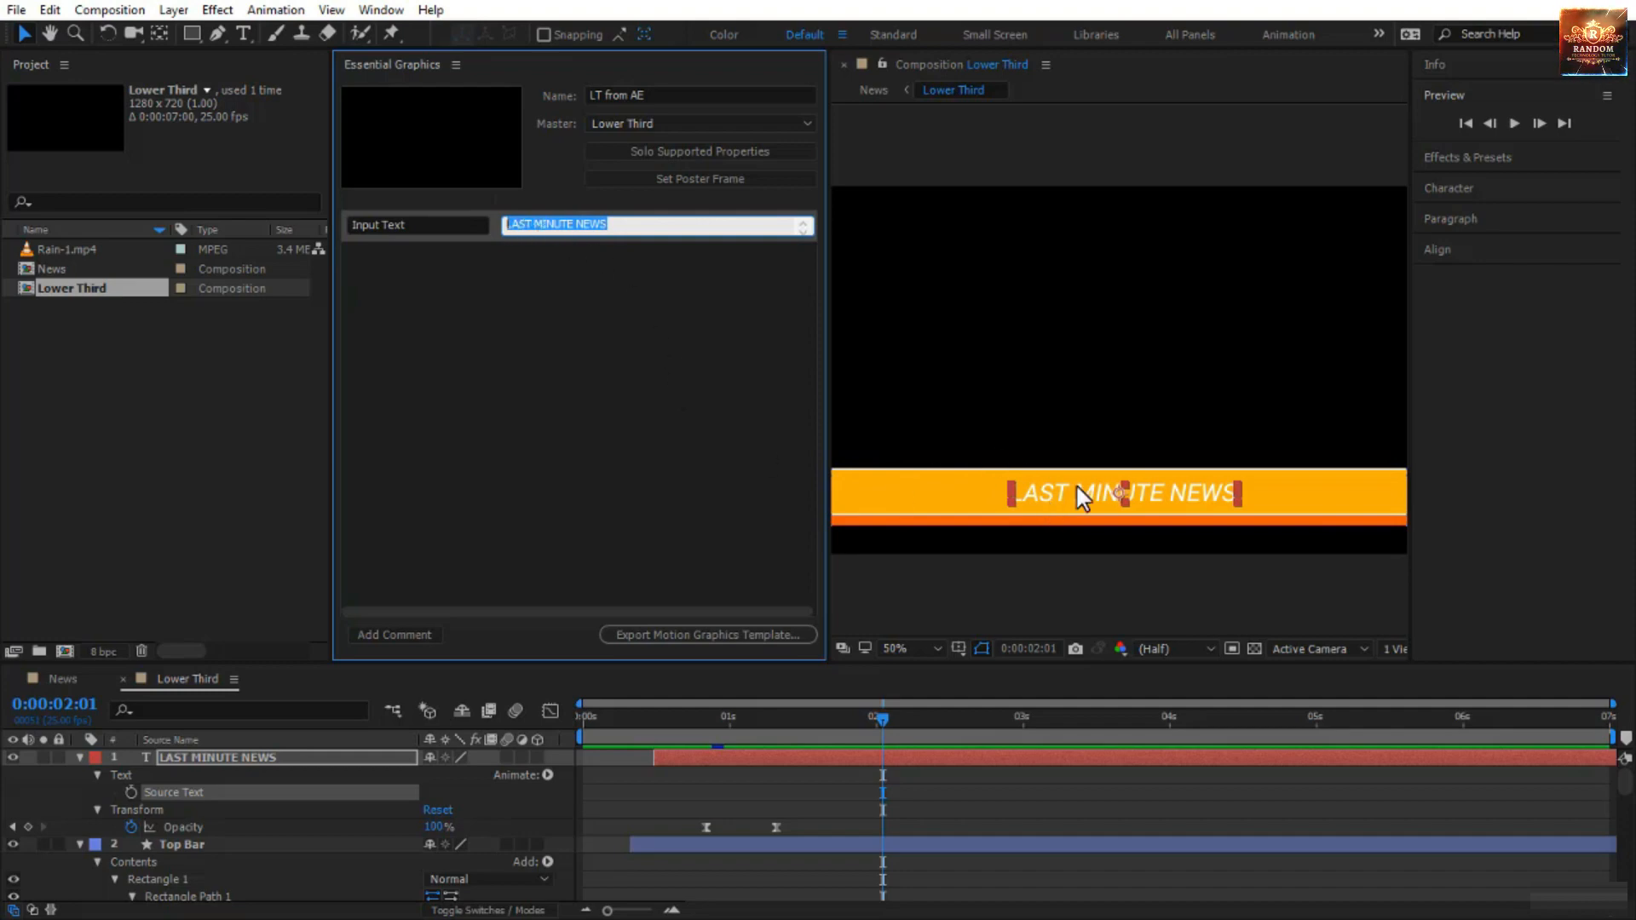
{"action": "left_click", "coordinate": [708, 303]}
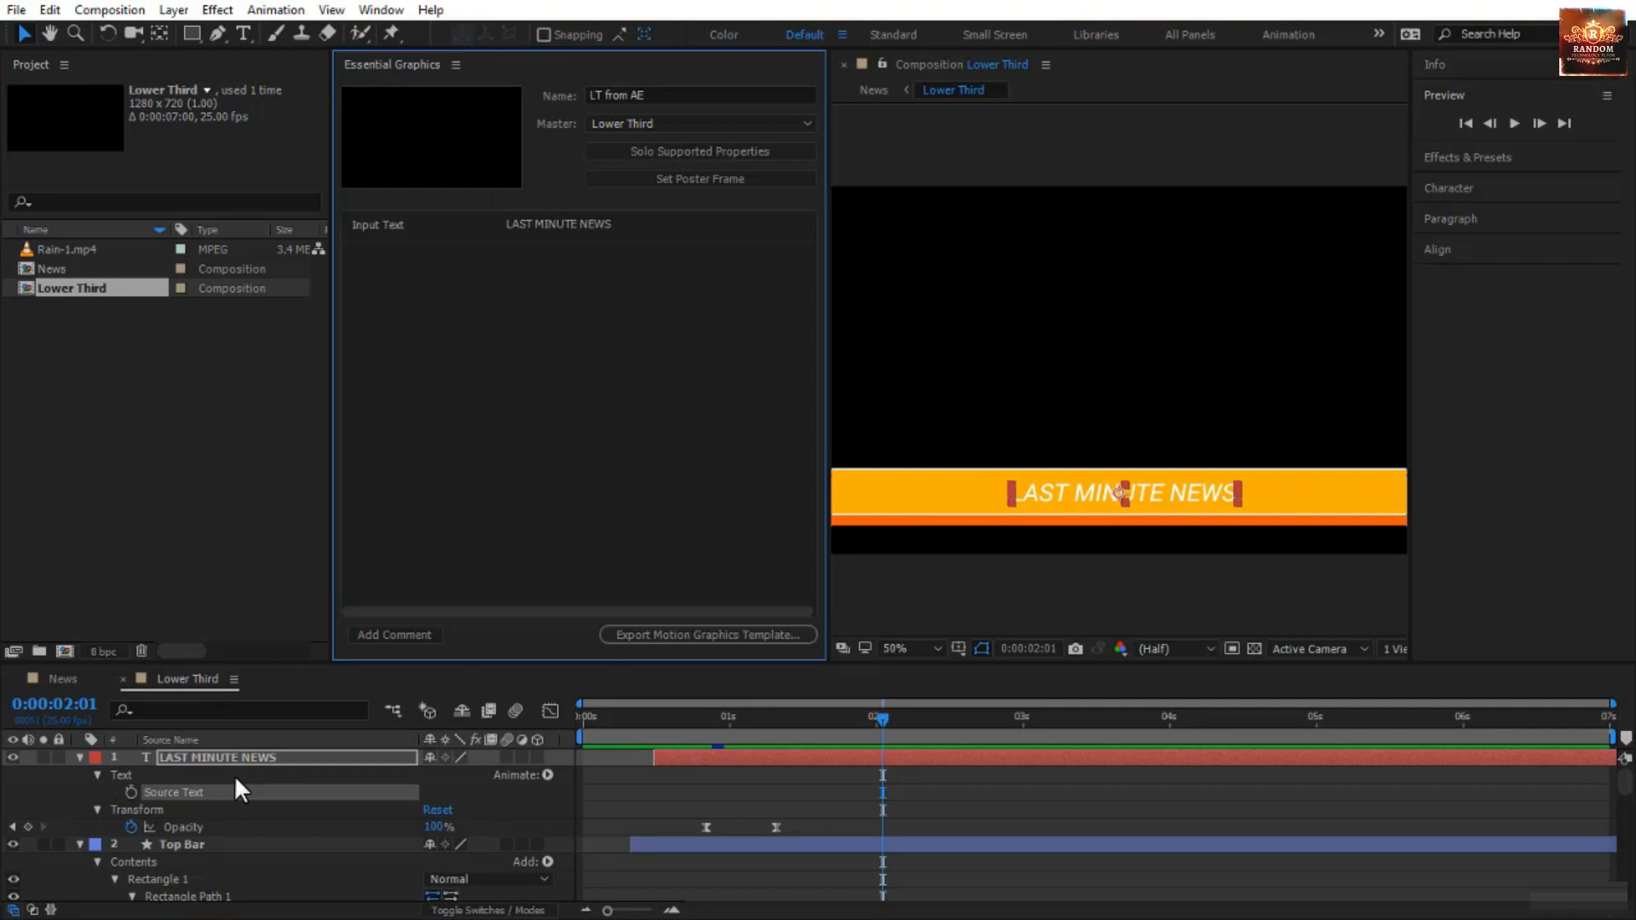
- Enlarge the timeline area and add the Stroke 1 Color property of the Top Bar layer to the Essential Graphics template
{"action": "scroll", "coordinate": [234, 775], "scroll_direction": "down", "scroll_amount": 1}
{"action": "scroll", "coordinate": [234, 775], "scroll_direction": "down", "scroll_amount": 2}
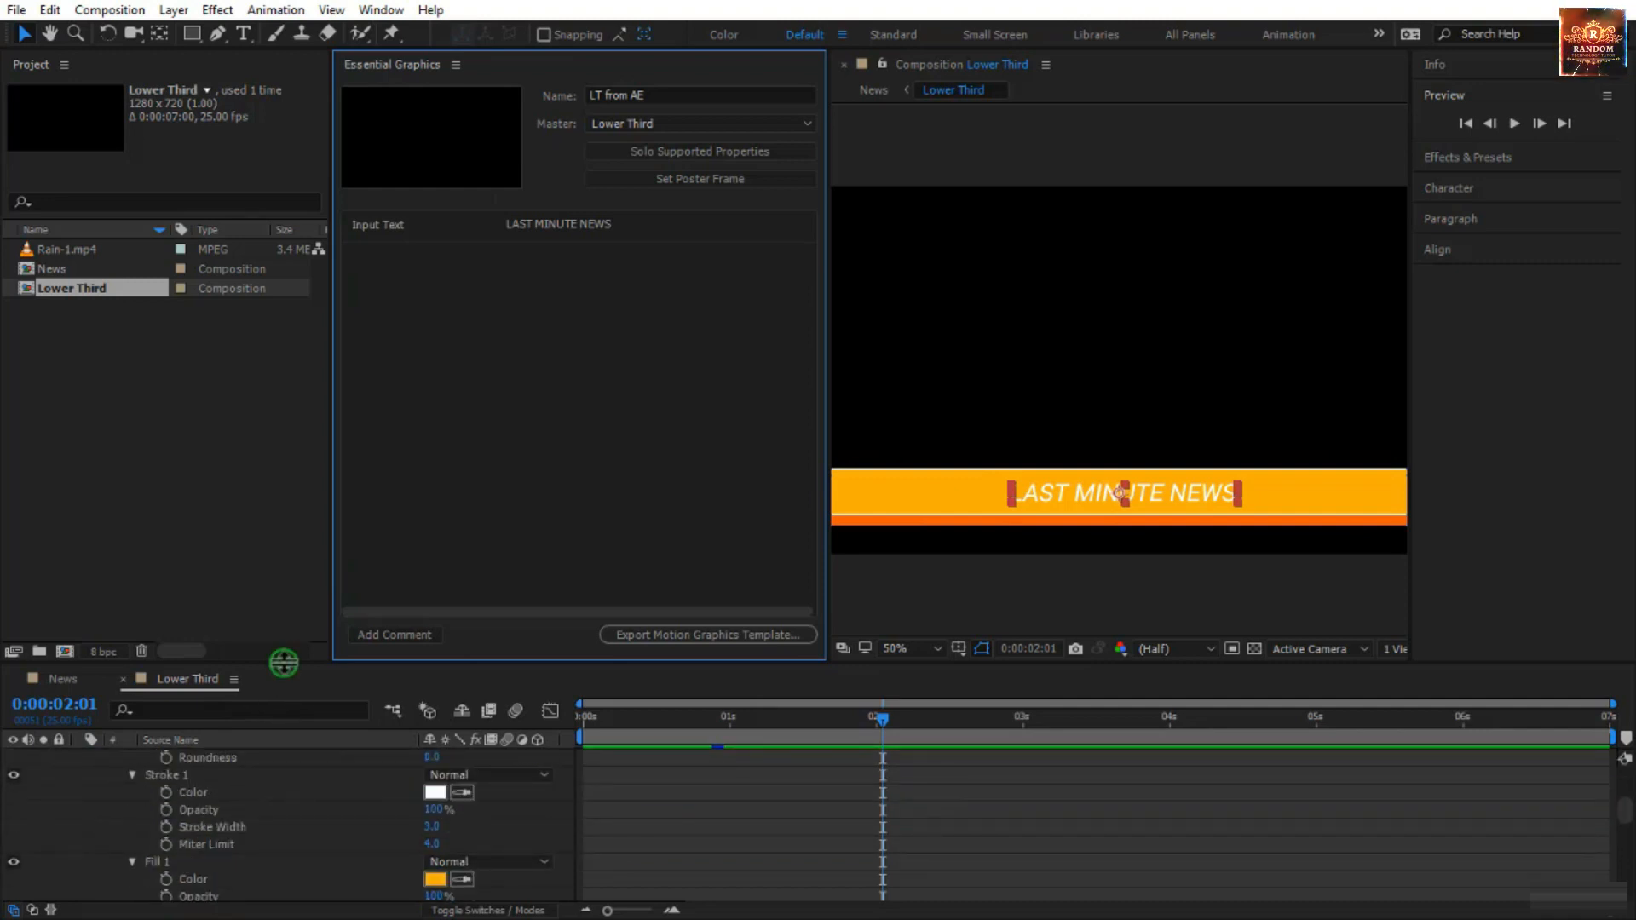
{"action": "left_click_drag", "start_coordinate": [286, 670], "coordinate": [282, 526]}
{"action": "scroll", "coordinate": [258, 679], "scroll_direction": "up", "scroll_amount": 3}
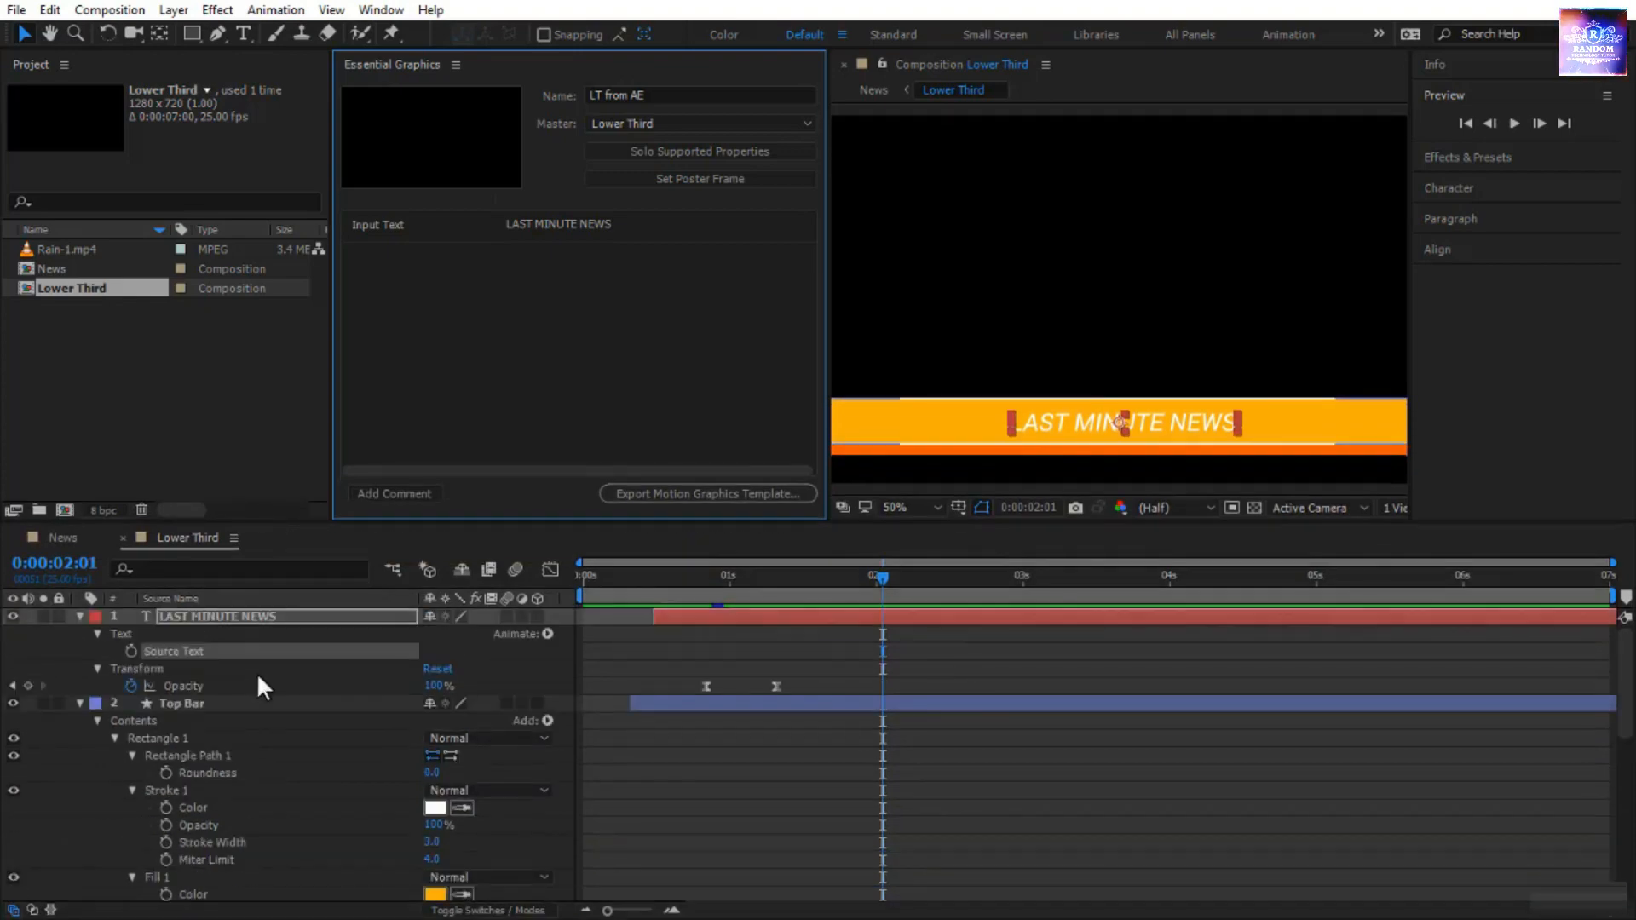
{"action": "scroll", "coordinate": [215, 764], "scroll_direction": "down", "scroll_amount": 1}
{"action": "left_click", "coordinate": [215, 720]}
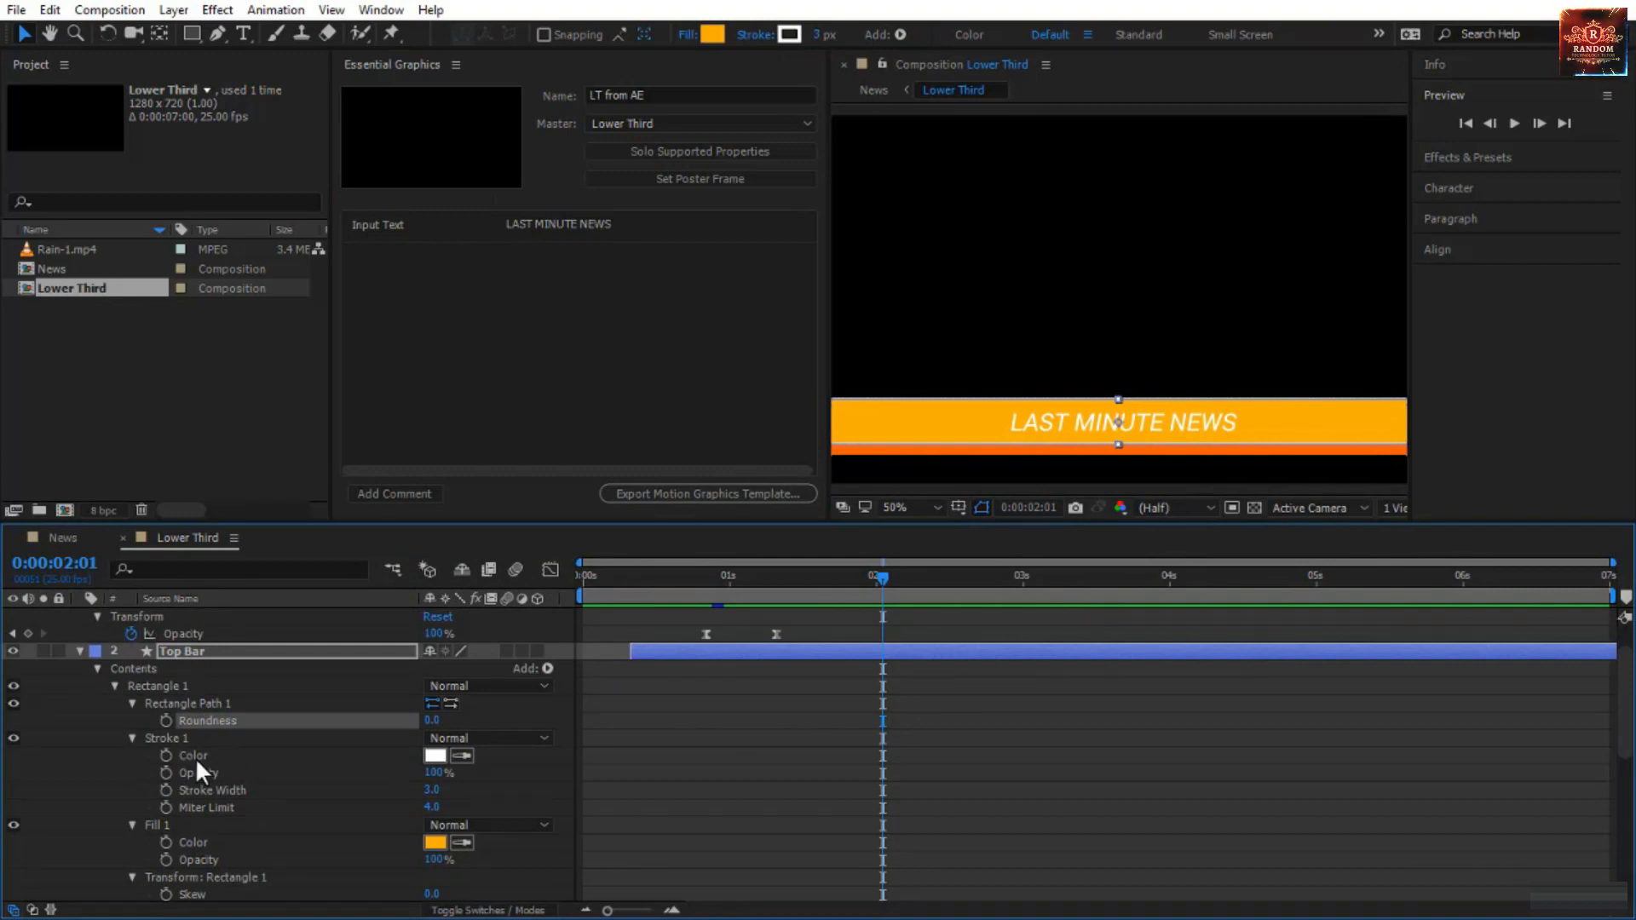
{"action": "left_click", "coordinate": [194, 756]}
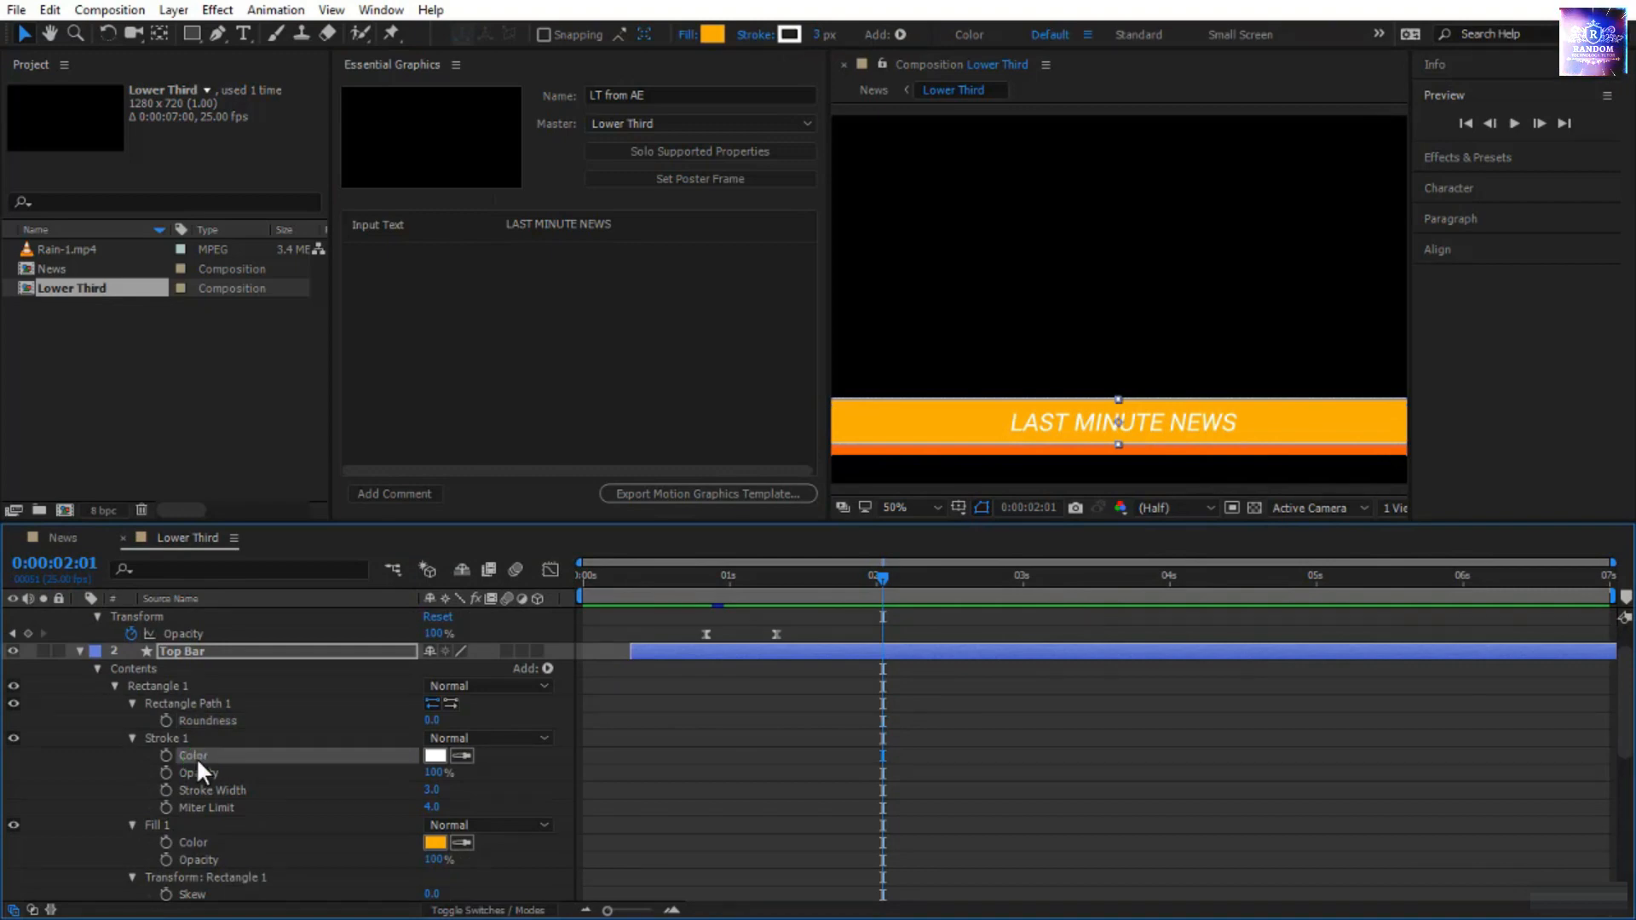
{"action": "left_click_drag", "start_coordinate": [196, 758], "coordinate": [451, 317]}
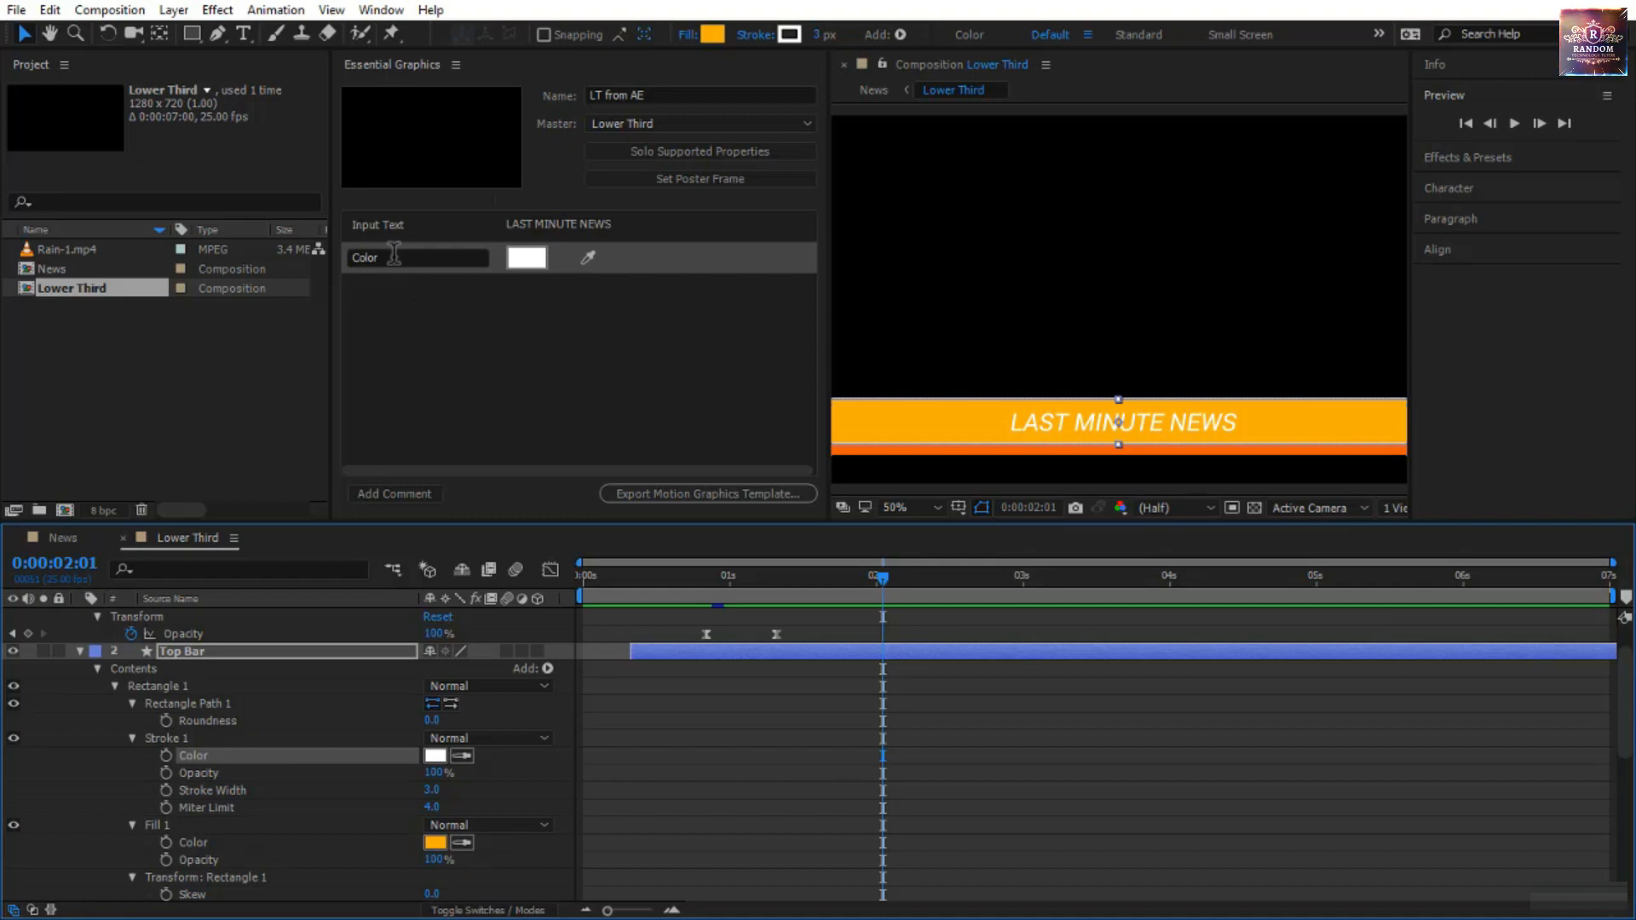
- Rename the newly added Color property in the template to "Stroke Color"
{"action": "left_click", "coordinate": [353, 257]}
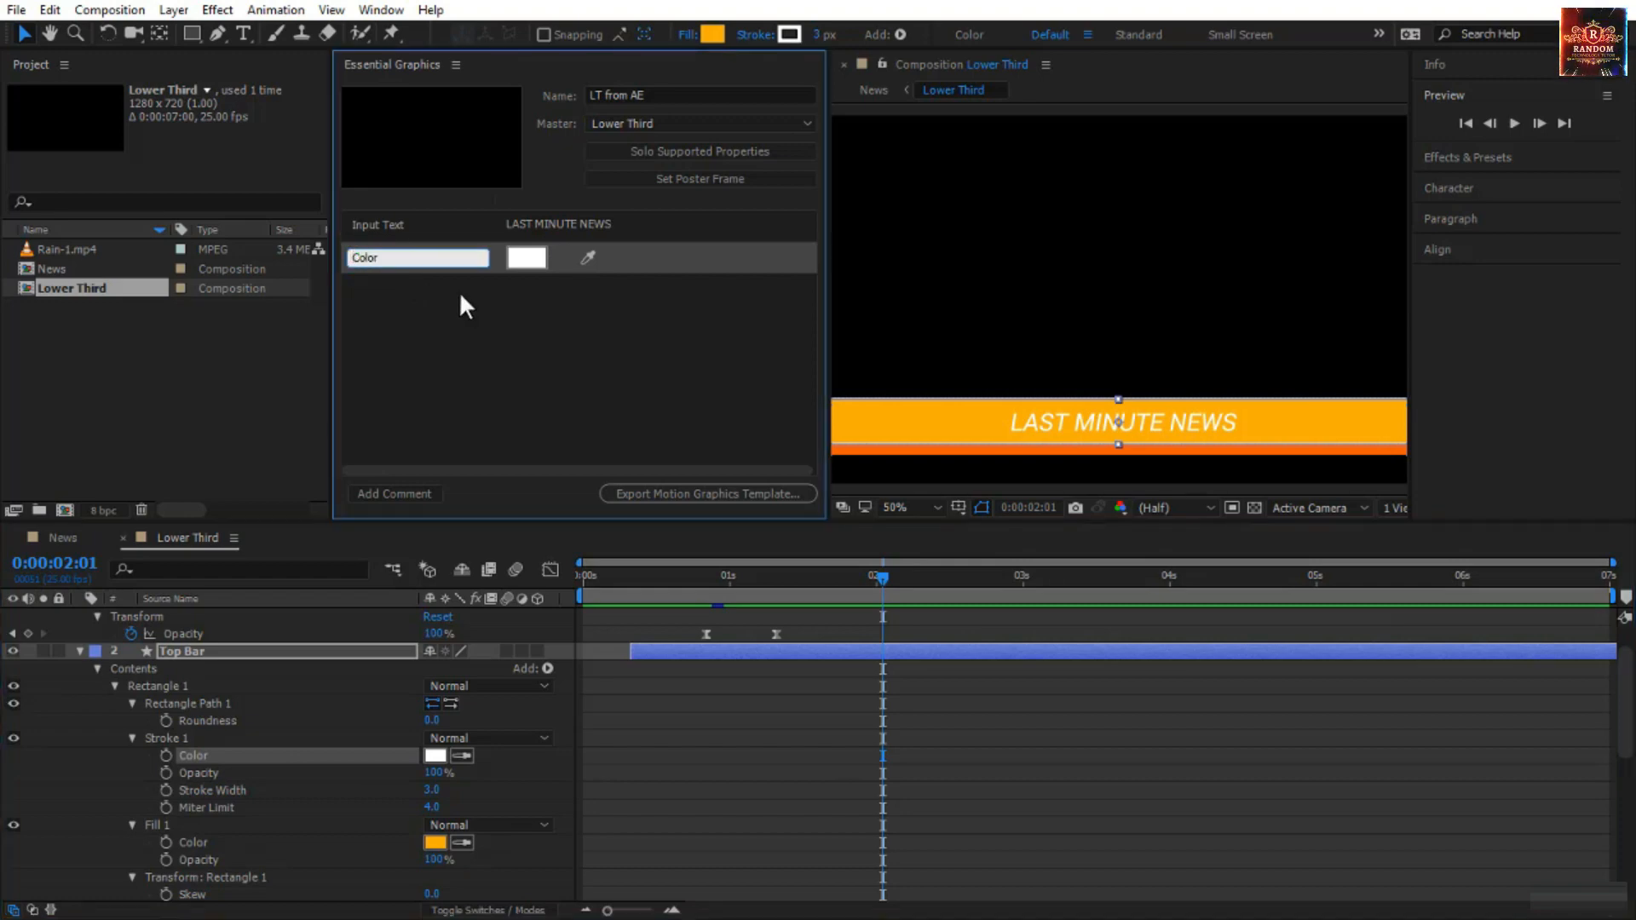
{"action": "type", "text": "Strok"}
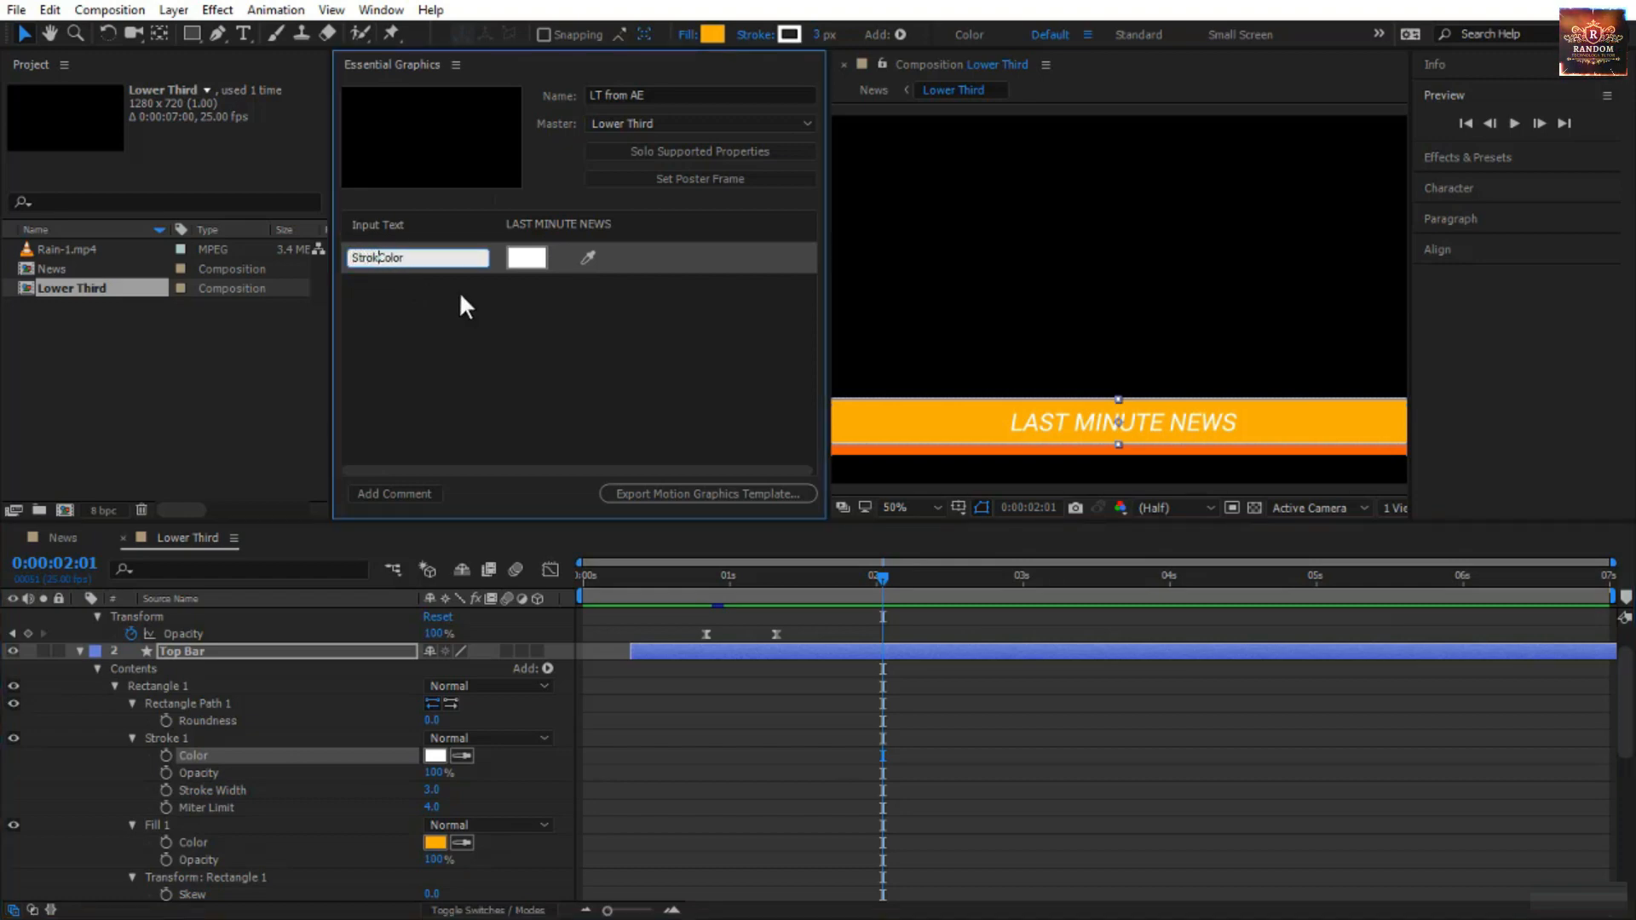
{"action": "type", "text": "e"}
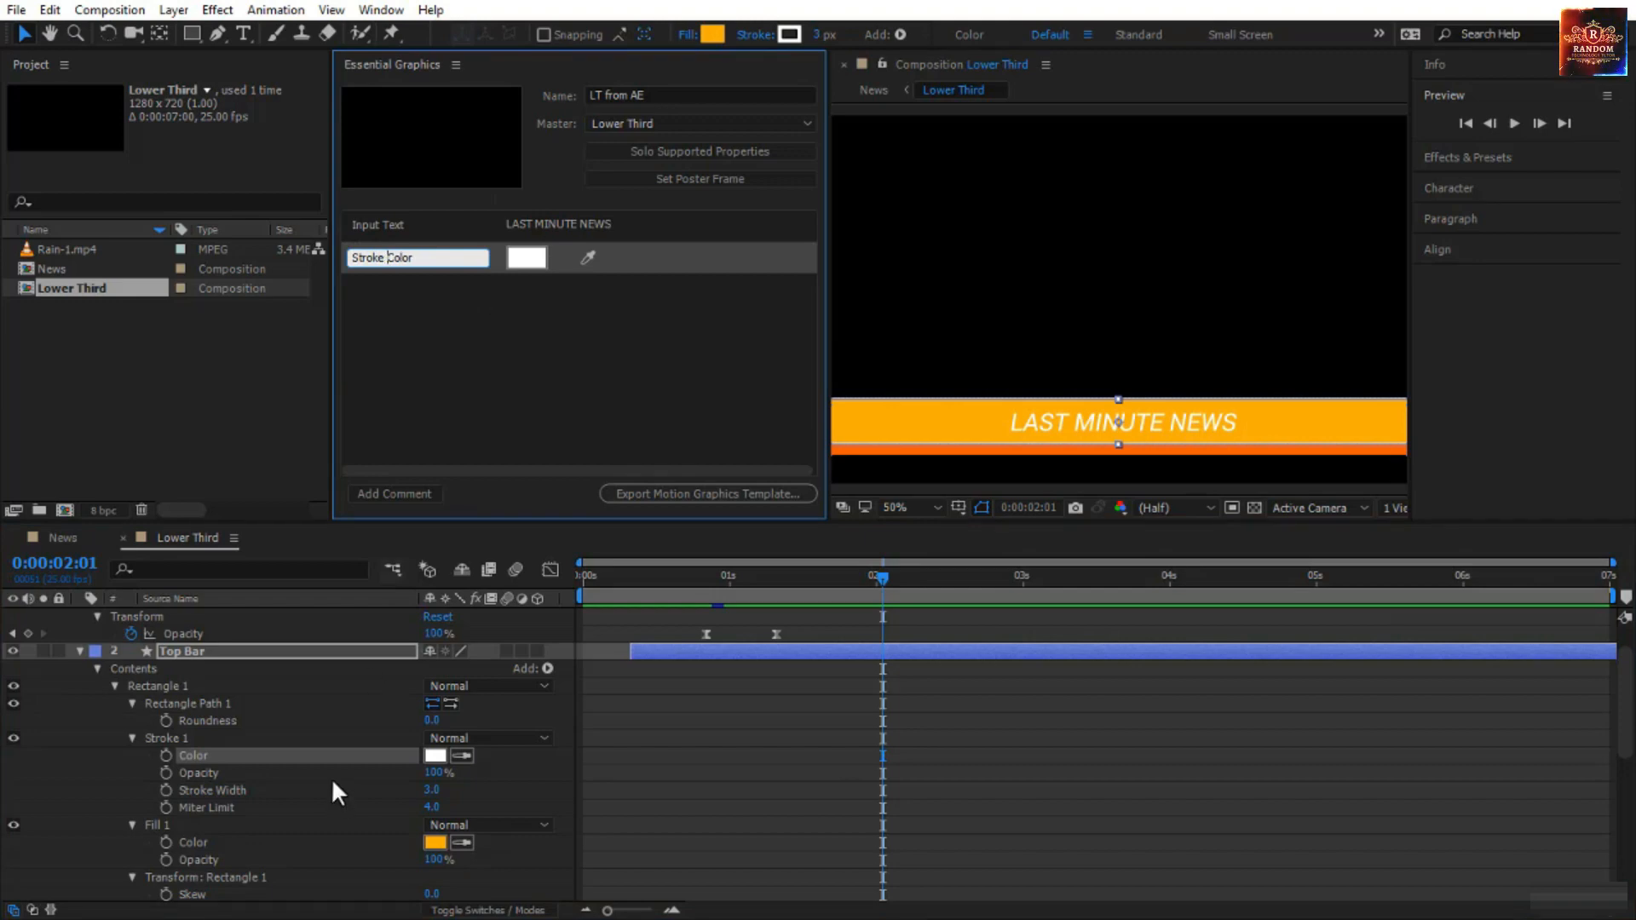
- Add the Stroke Width property of the Top Bar layer's Stroke 1 to the Essential Graphics template
{"action": "left_click", "coordinate": [257, 770]}
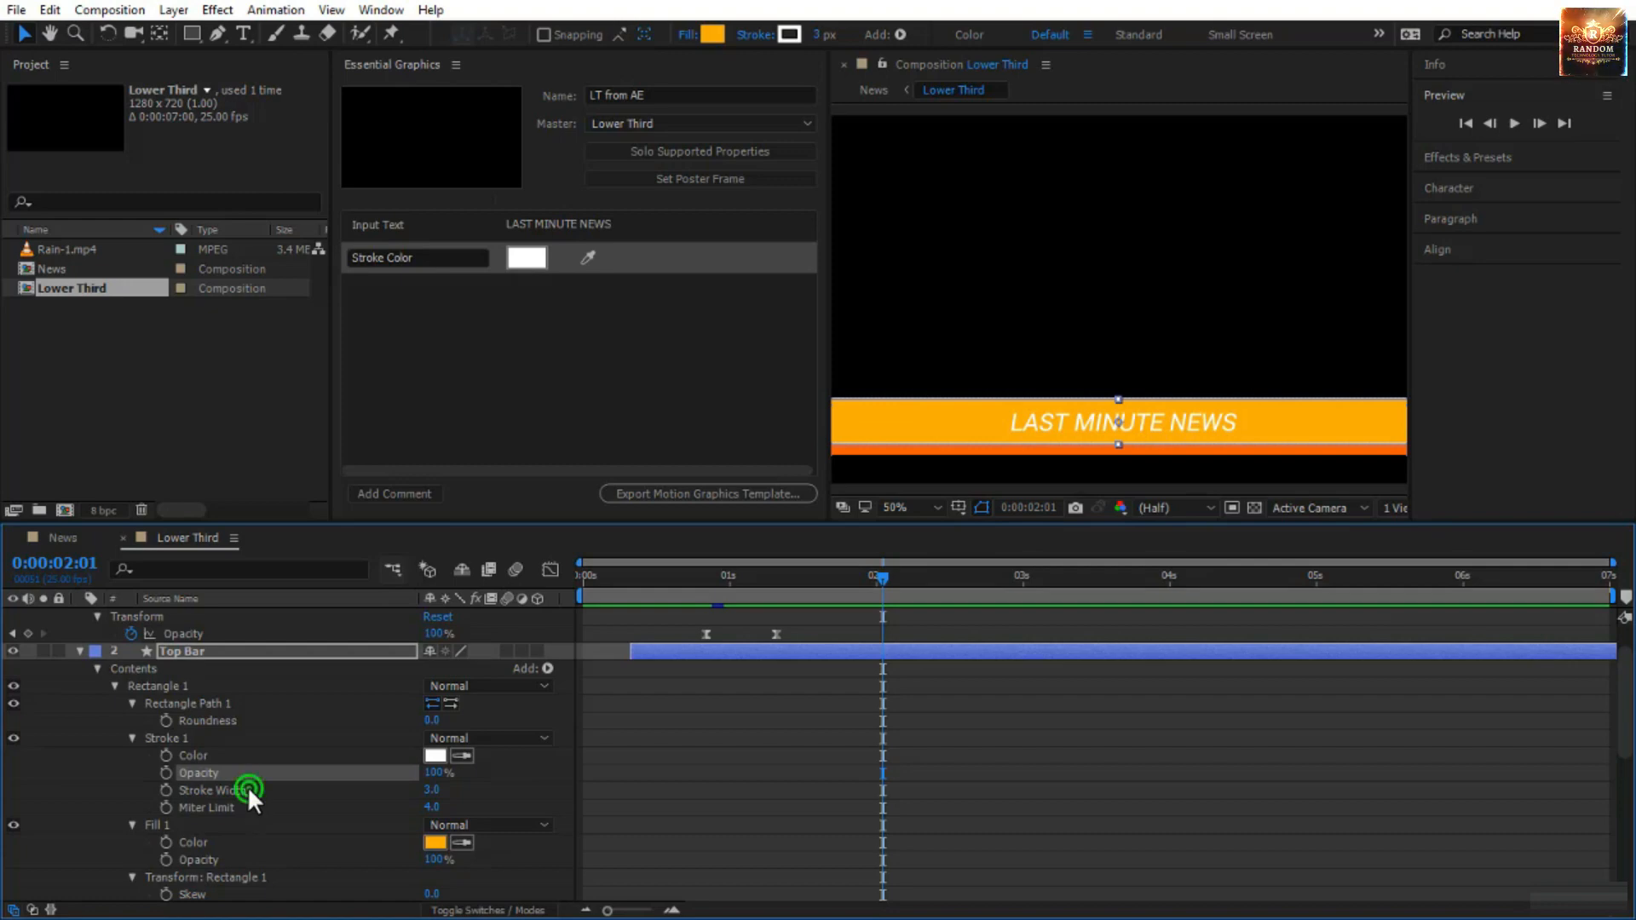
{"action": "left_click", "coordinate": [249, 791]}
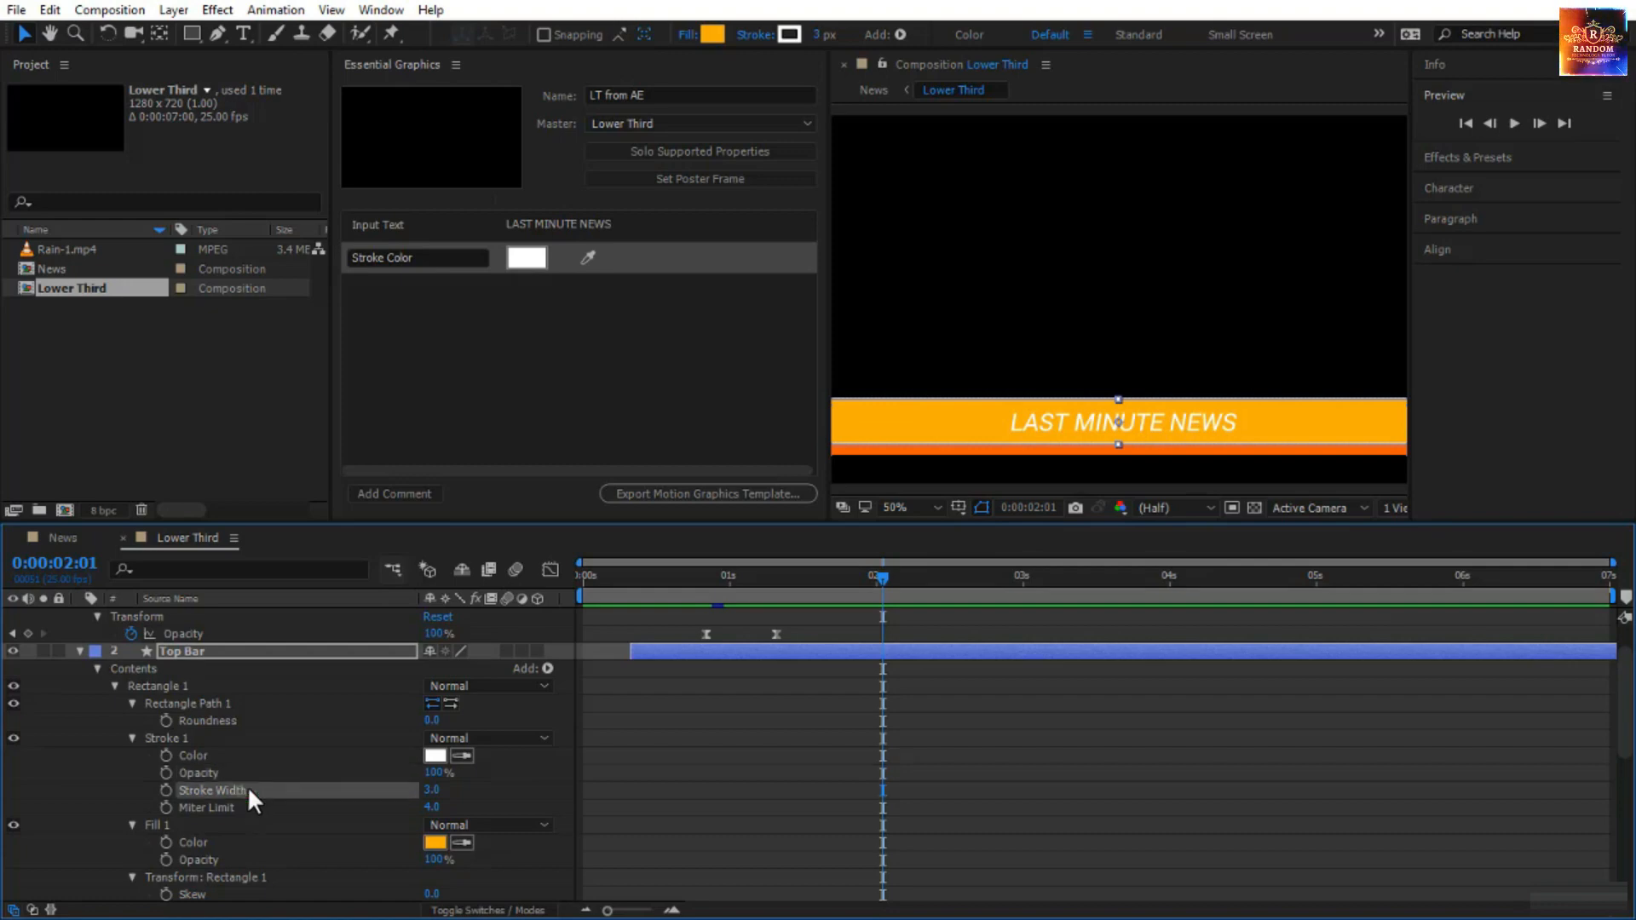
{"action": "mouse_move", "coordinate": [247, 786]}
{"action": "left_mouse_down"}
{"action": "mouse_move", "coordinate": [351, 648]}
{"action": "mouse_move", "coordinate": [412, 371]}
{"action": "mouse_move", "coordinate": [433, 362]}
{"action": "left_mouse_up"}
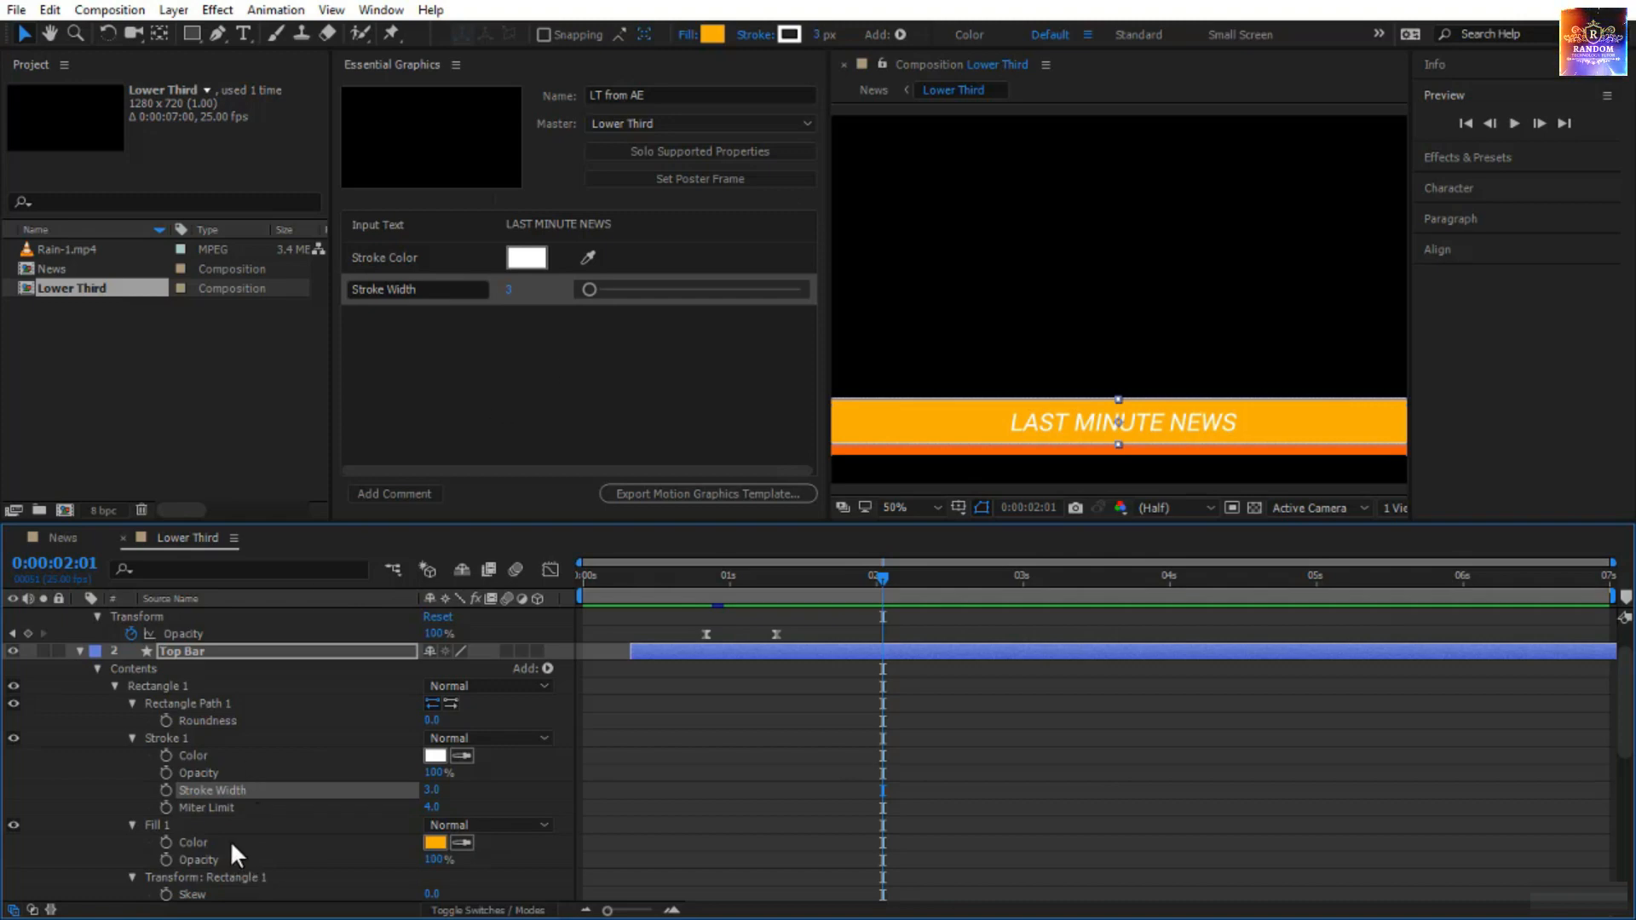
- Add the Color and Opacity properties of the Top Bar layer's Fill 1 to the Essential Graphics template
{"action": "left_click", "coordinate": [208, 840]}
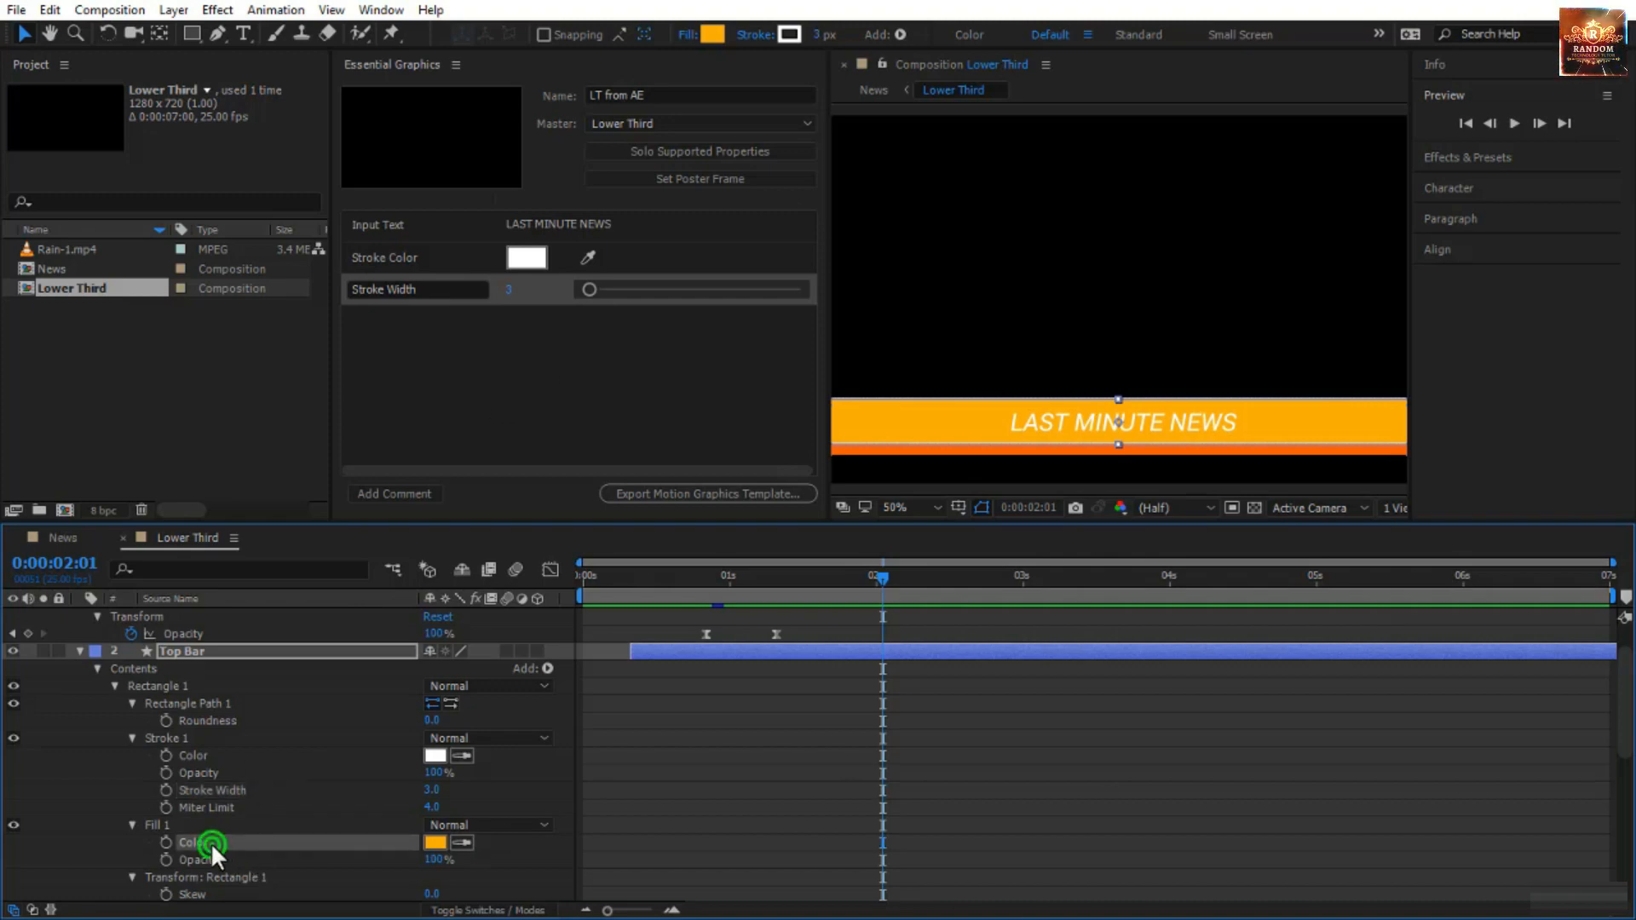
{"action": "left_click_drag", "start_coordinate": [211, 842], "coordinate": [438, 392]}
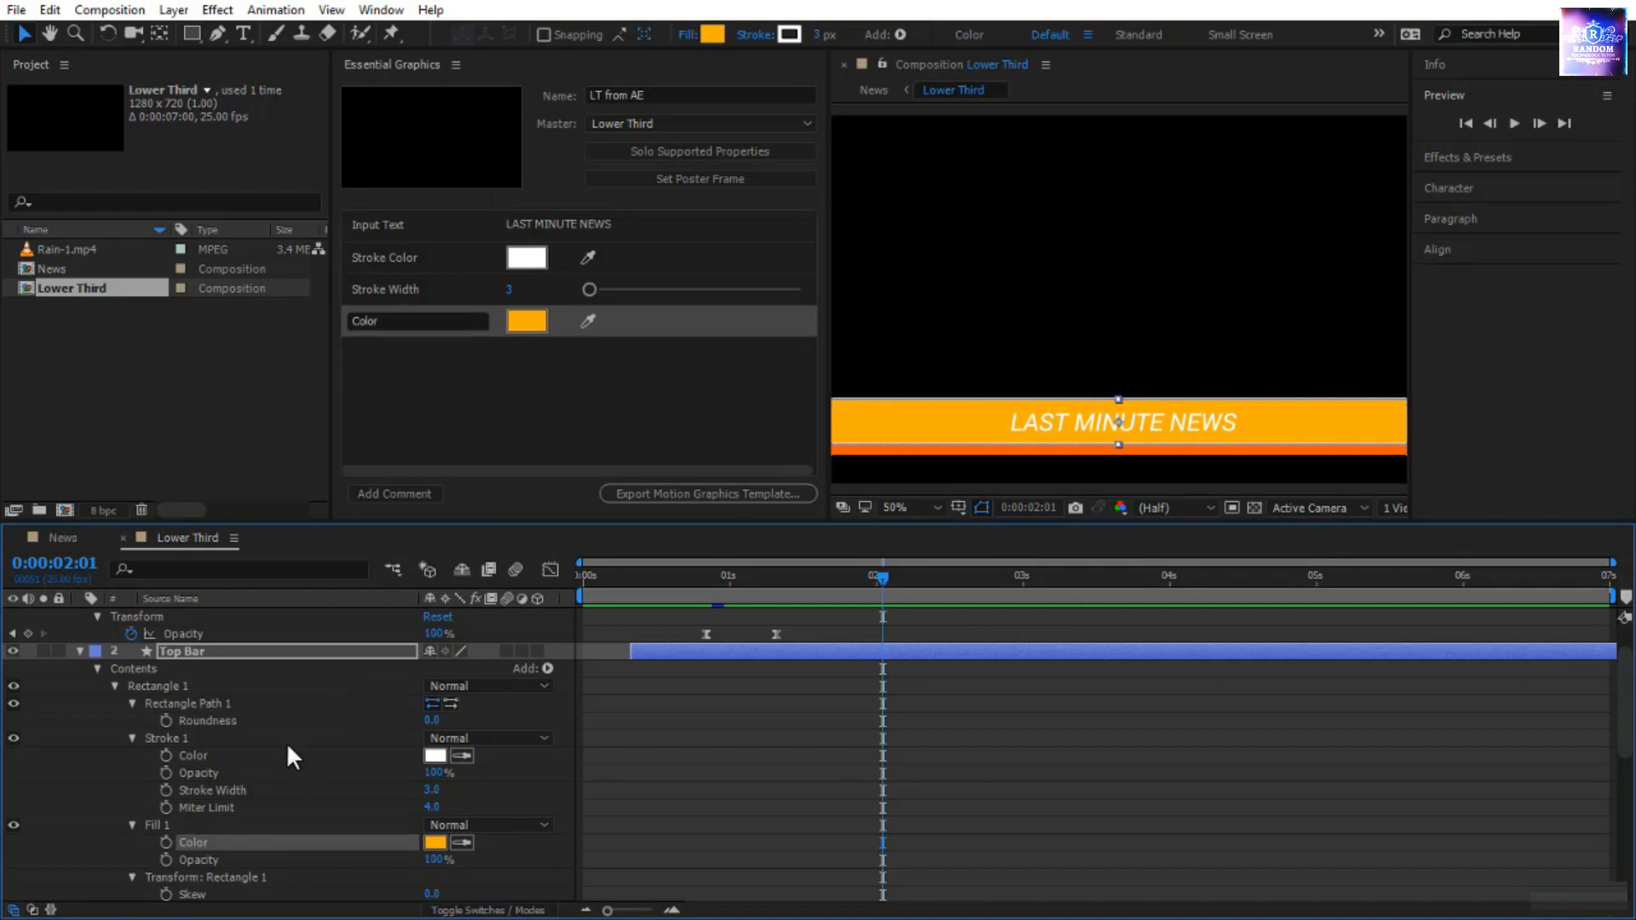
{"action": "left_click", "coordinate": [236, 858]}
{"action": "left_click_drag", "start_coordinate": [243, 857], "coordinate": [442, 439]}
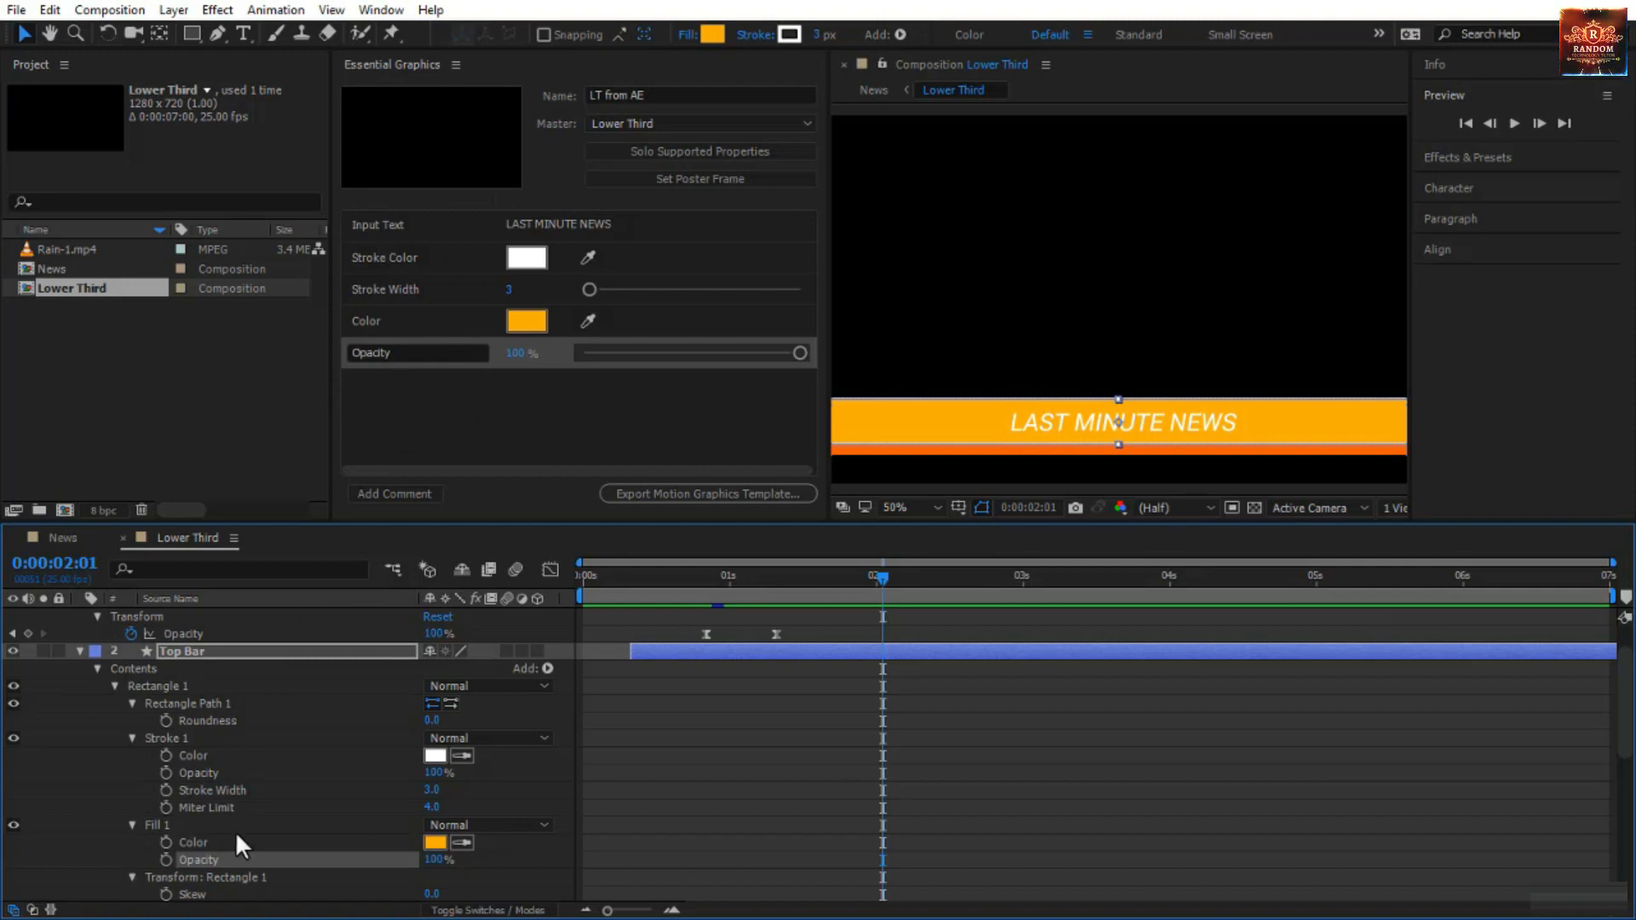
- Rename the fill's Color property in the template to "BG Color"
{"action": "left_click", "coordinate": [378, 320]}
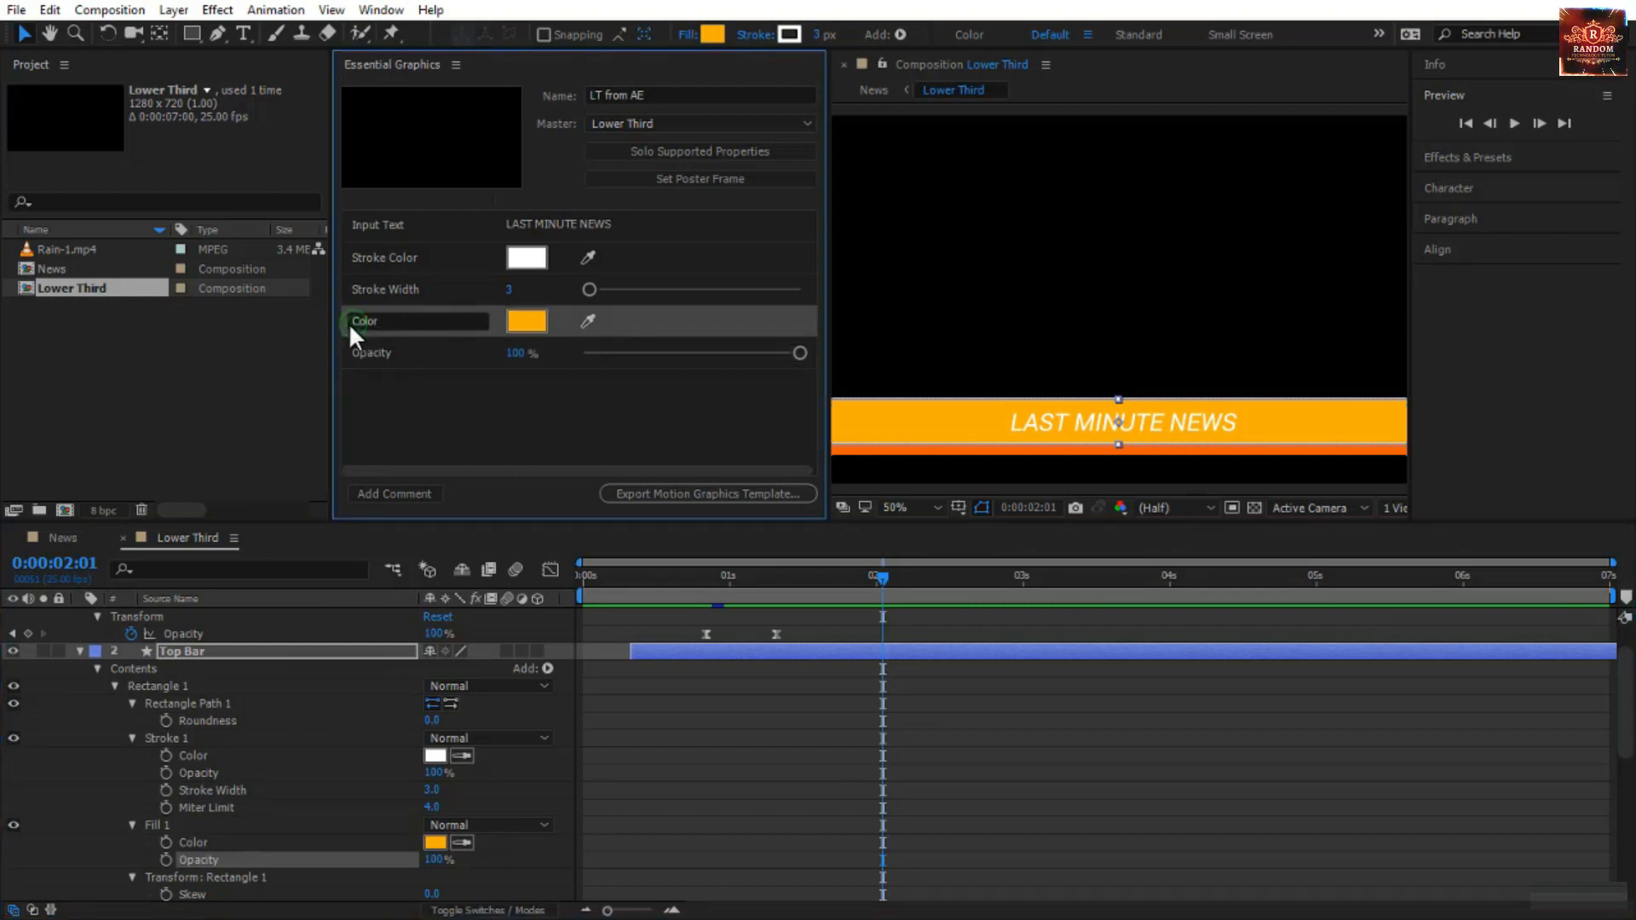
{"action": "left_click", "coordinate": [350, 324]}
{"action": "type", "text": "BG"}
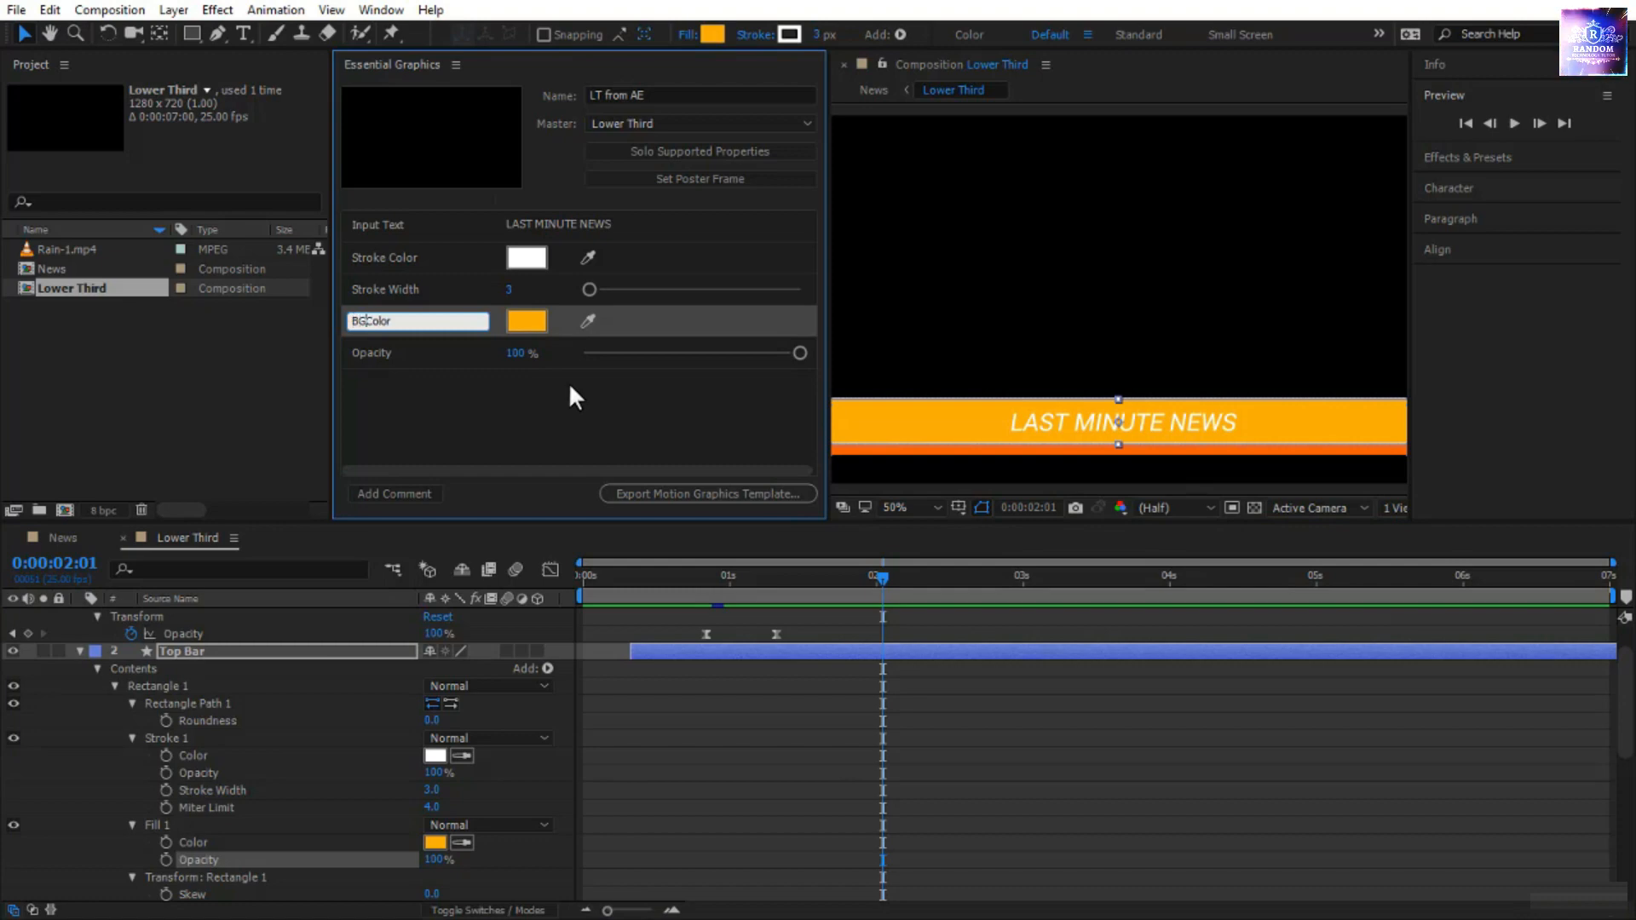
- Add a comment titled "Top Bar" with the text "Chnage Colors" and place it directly above the Stroke Color property
{"action": "left_click", "coordinate": [398, 492]}
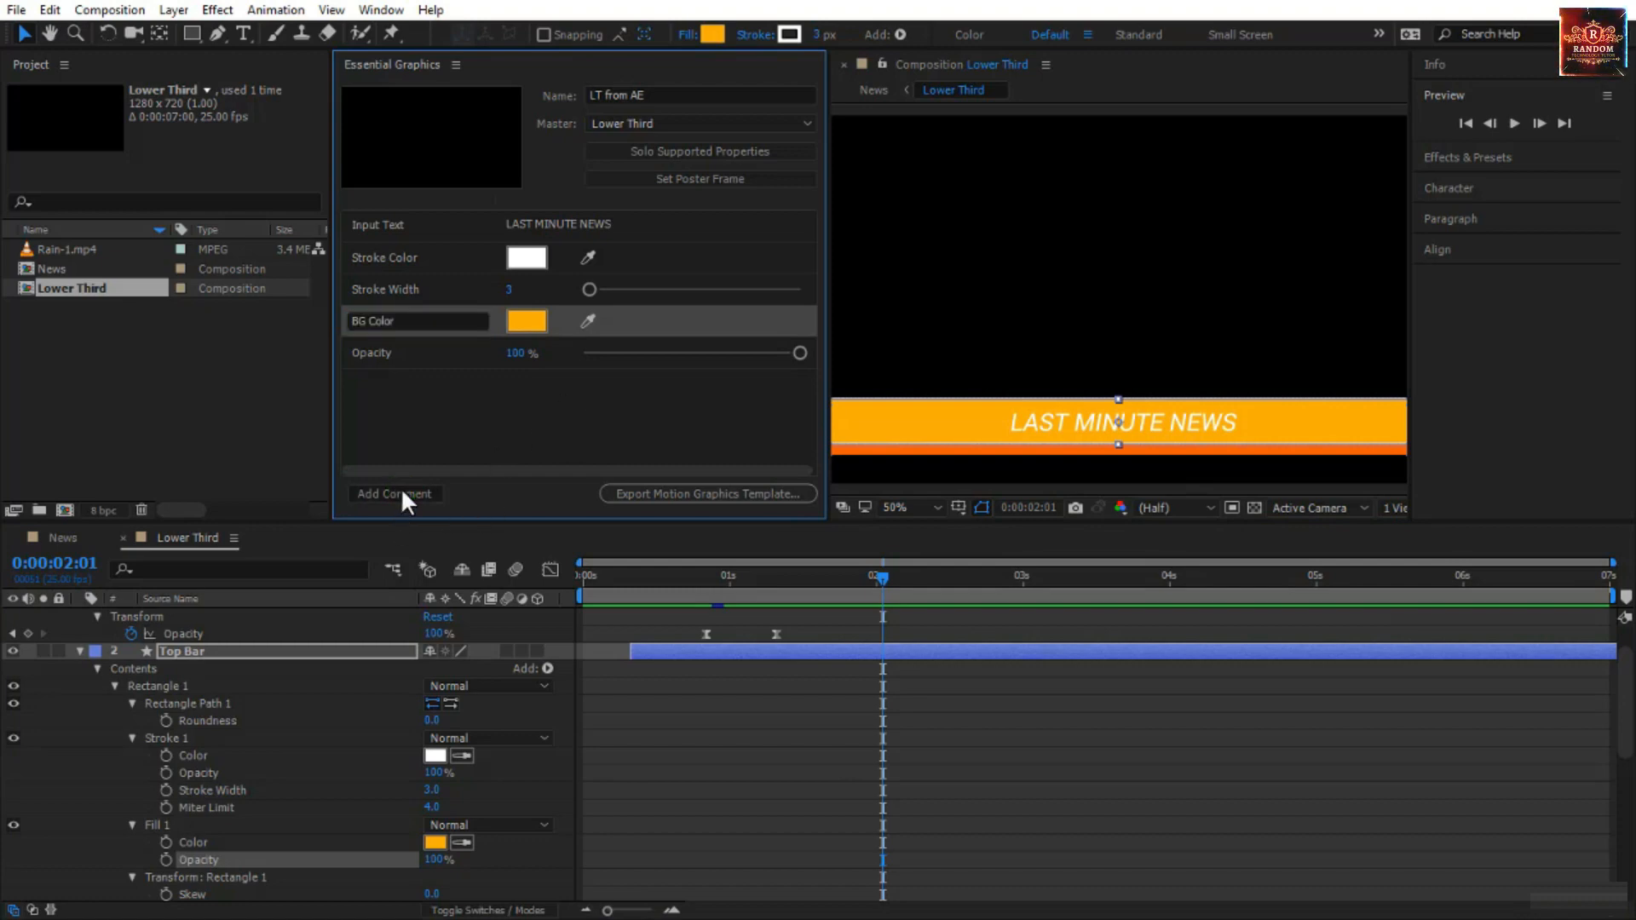
{"action": "left_click", "coordinate": [401, 383]}
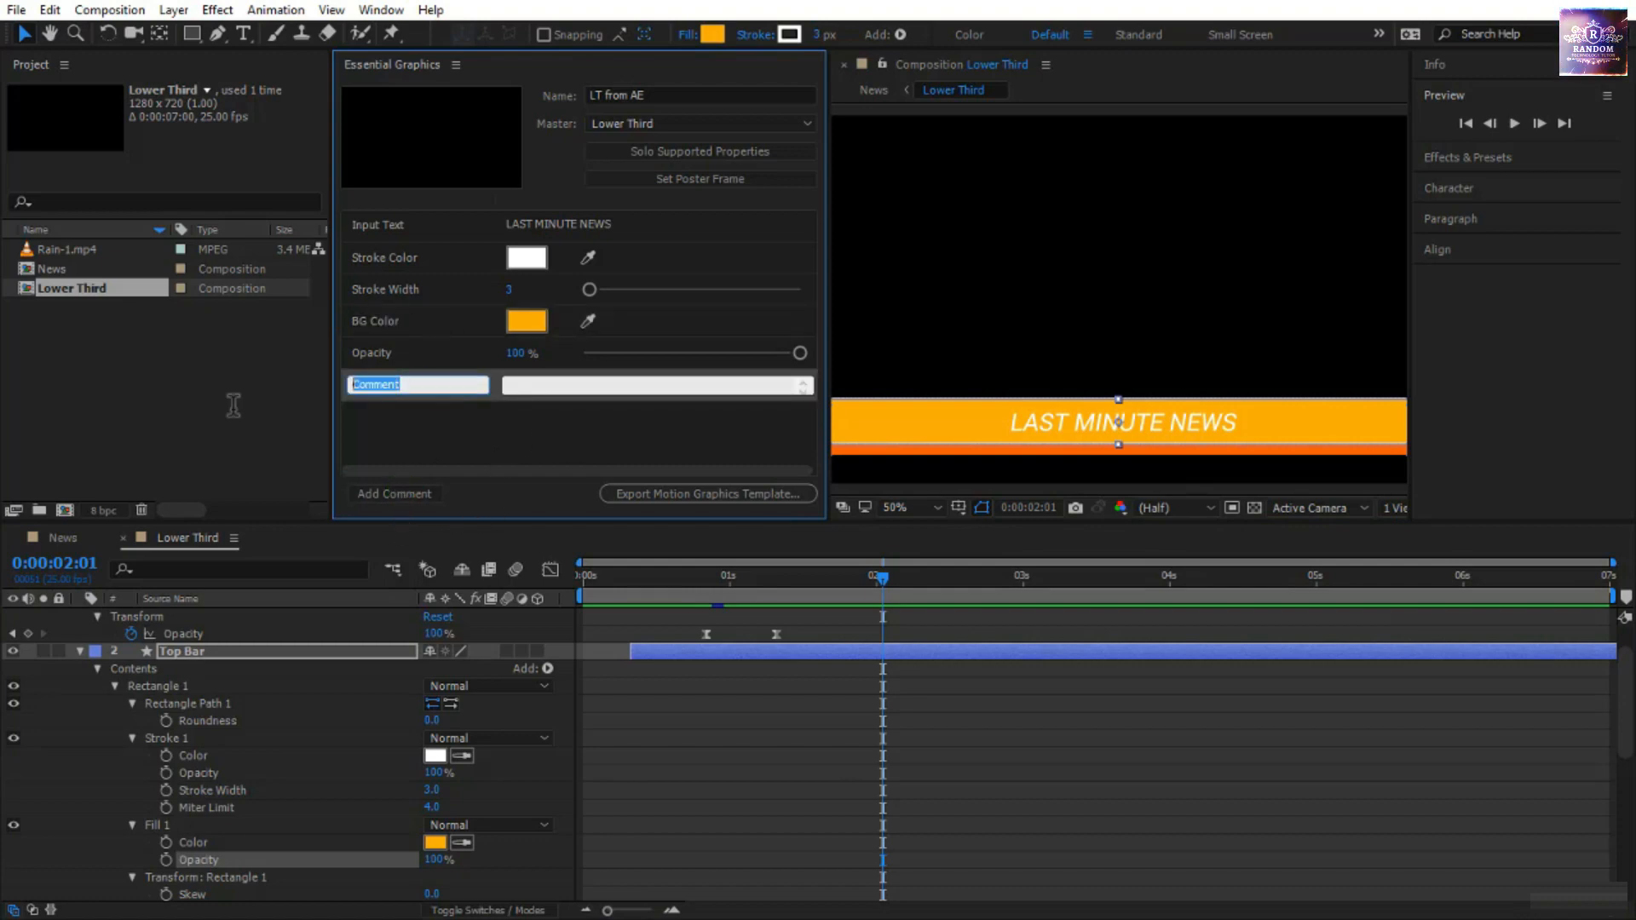
{"action": "type", "text": "Tp"}
{"action": "key", "text": "BackSpace"}
{"action": "type", "text": "op Bar"}
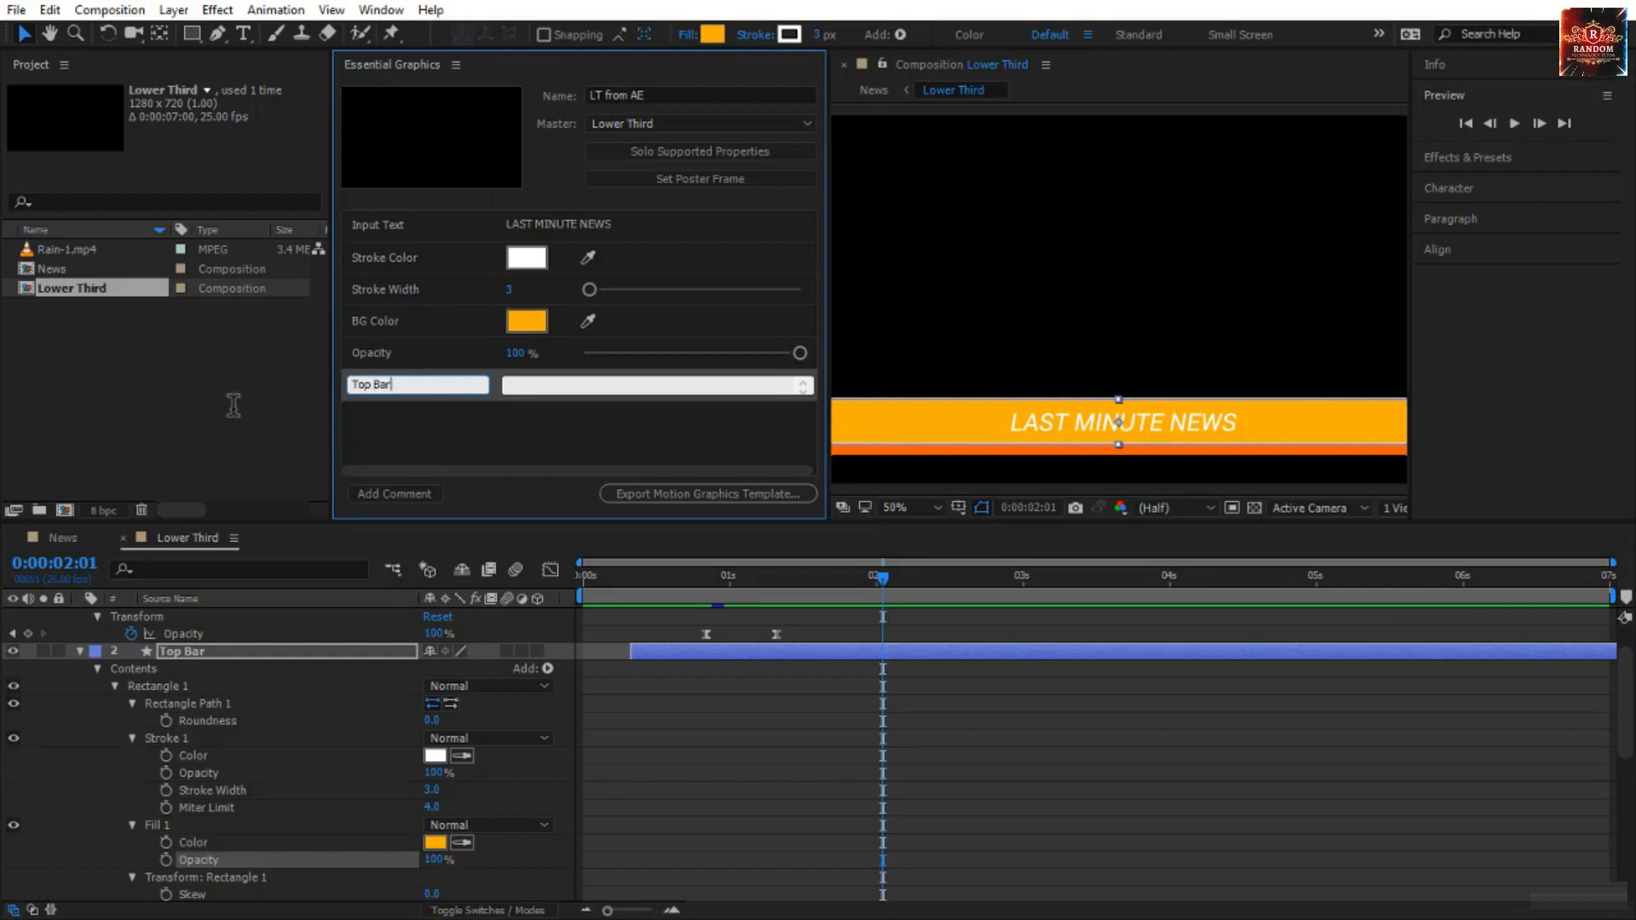
{"action": "key", "text": "Tab"}
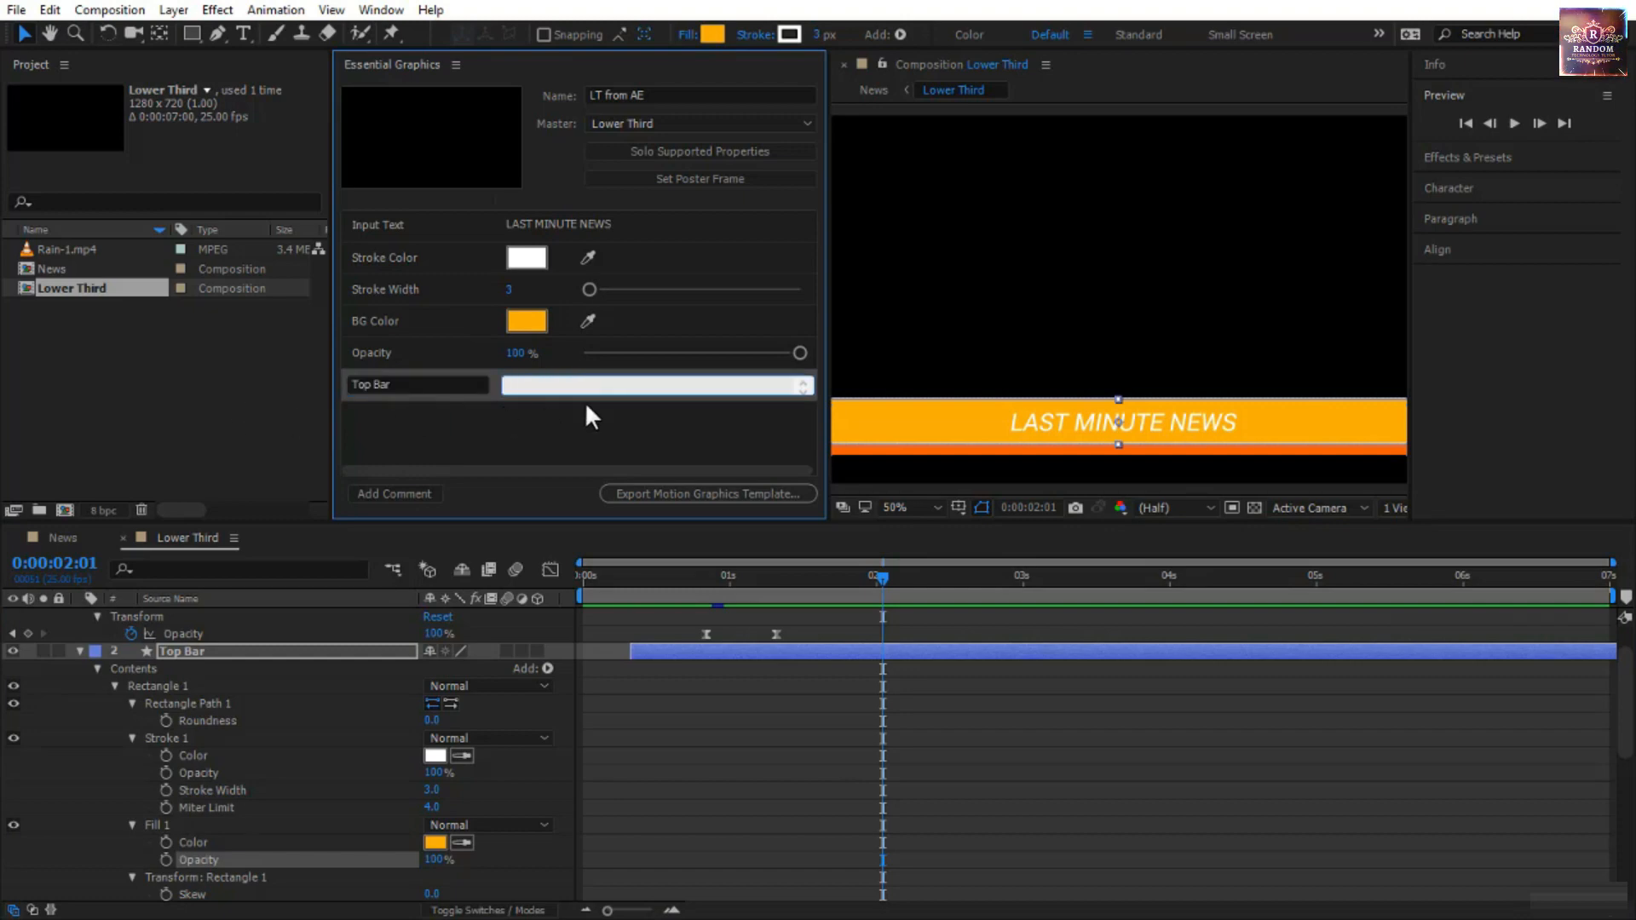
{"action": "type", "text": "Chnage Colors"}
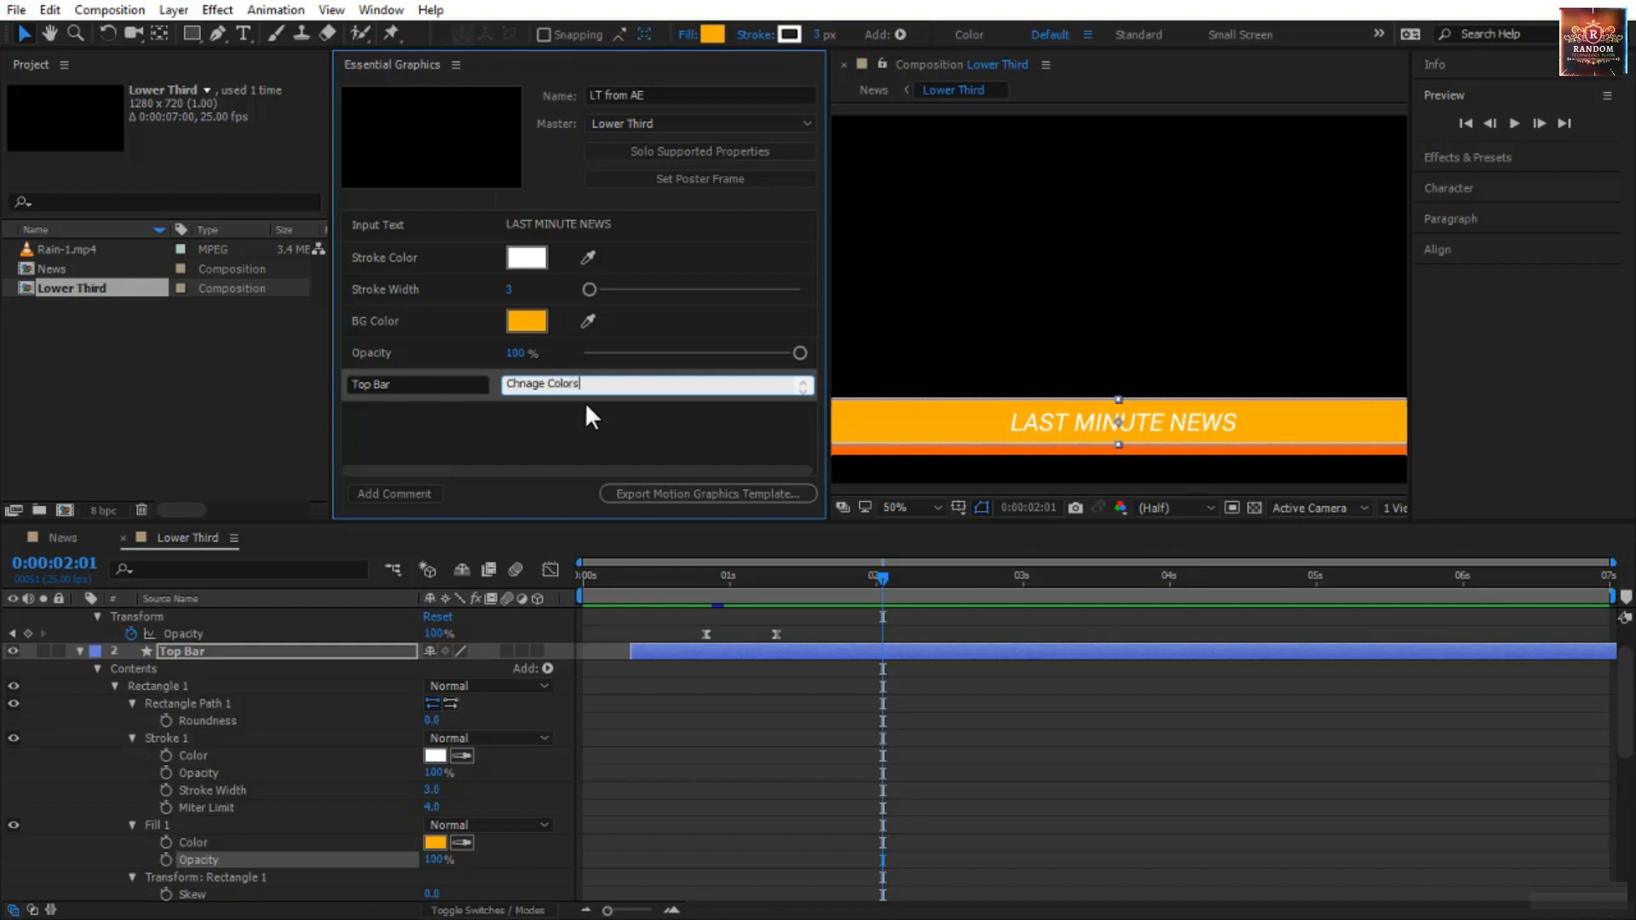
{"action": "left_click", "coordinate": [518, 429]}
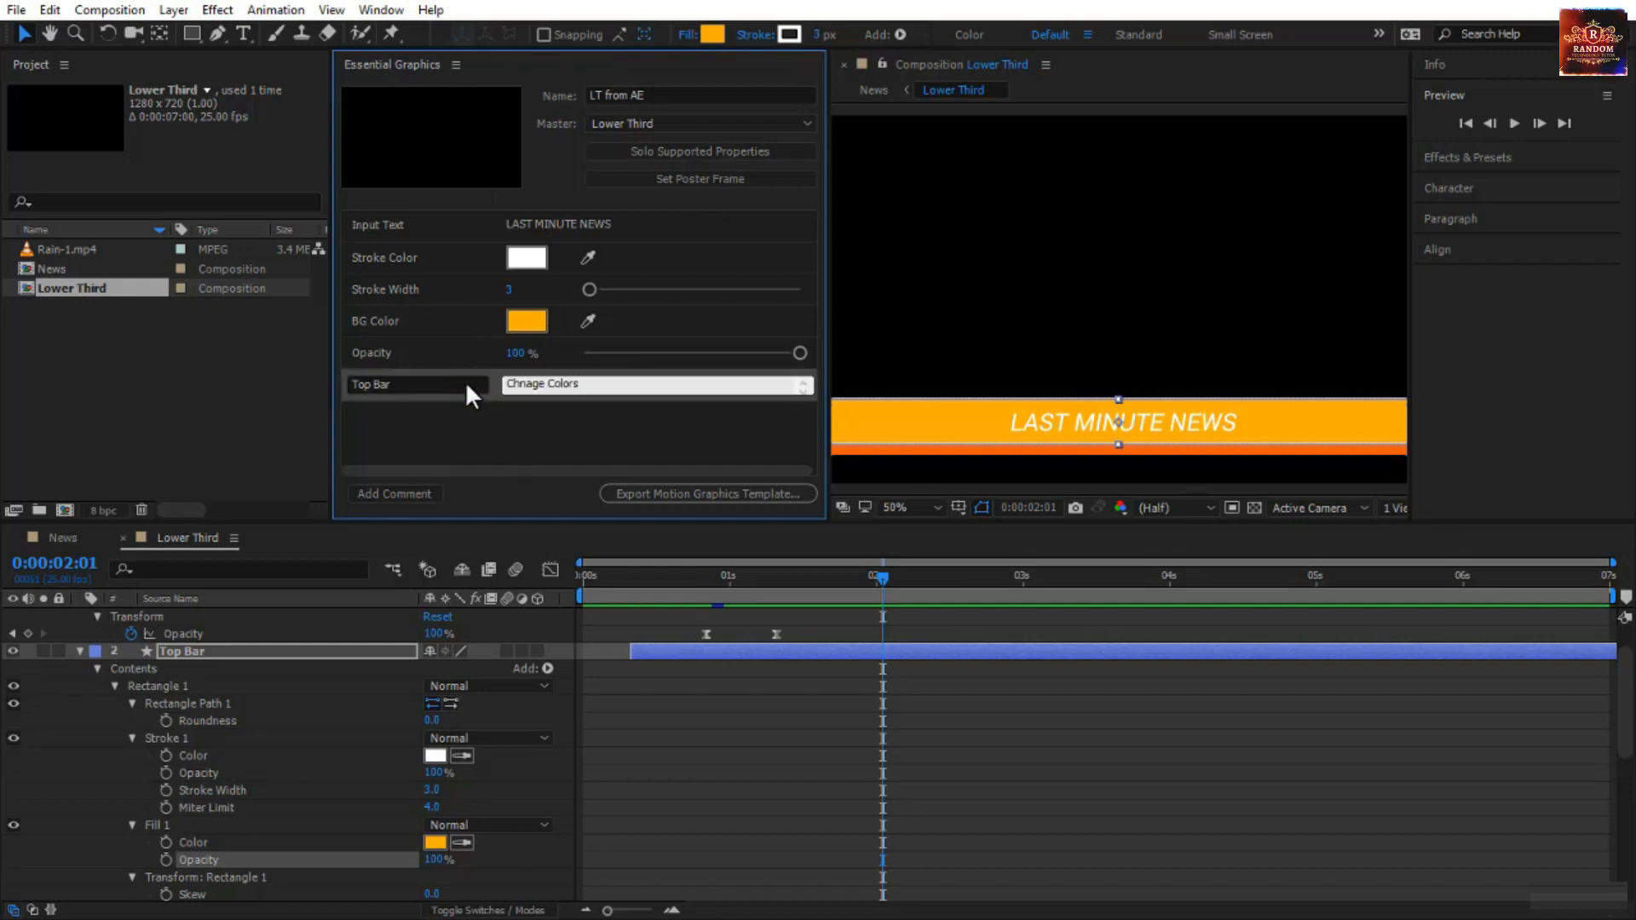
{"action": "mouse_move", "coordinate": [465, 381]}
{"action": "left_mouse_down"}
{"action": "mouse_move", "coordinate": [486, 314]}
{"action": "mouse_move", "coordinate": [474, 243]}
{"action": "left_mouse_up"}
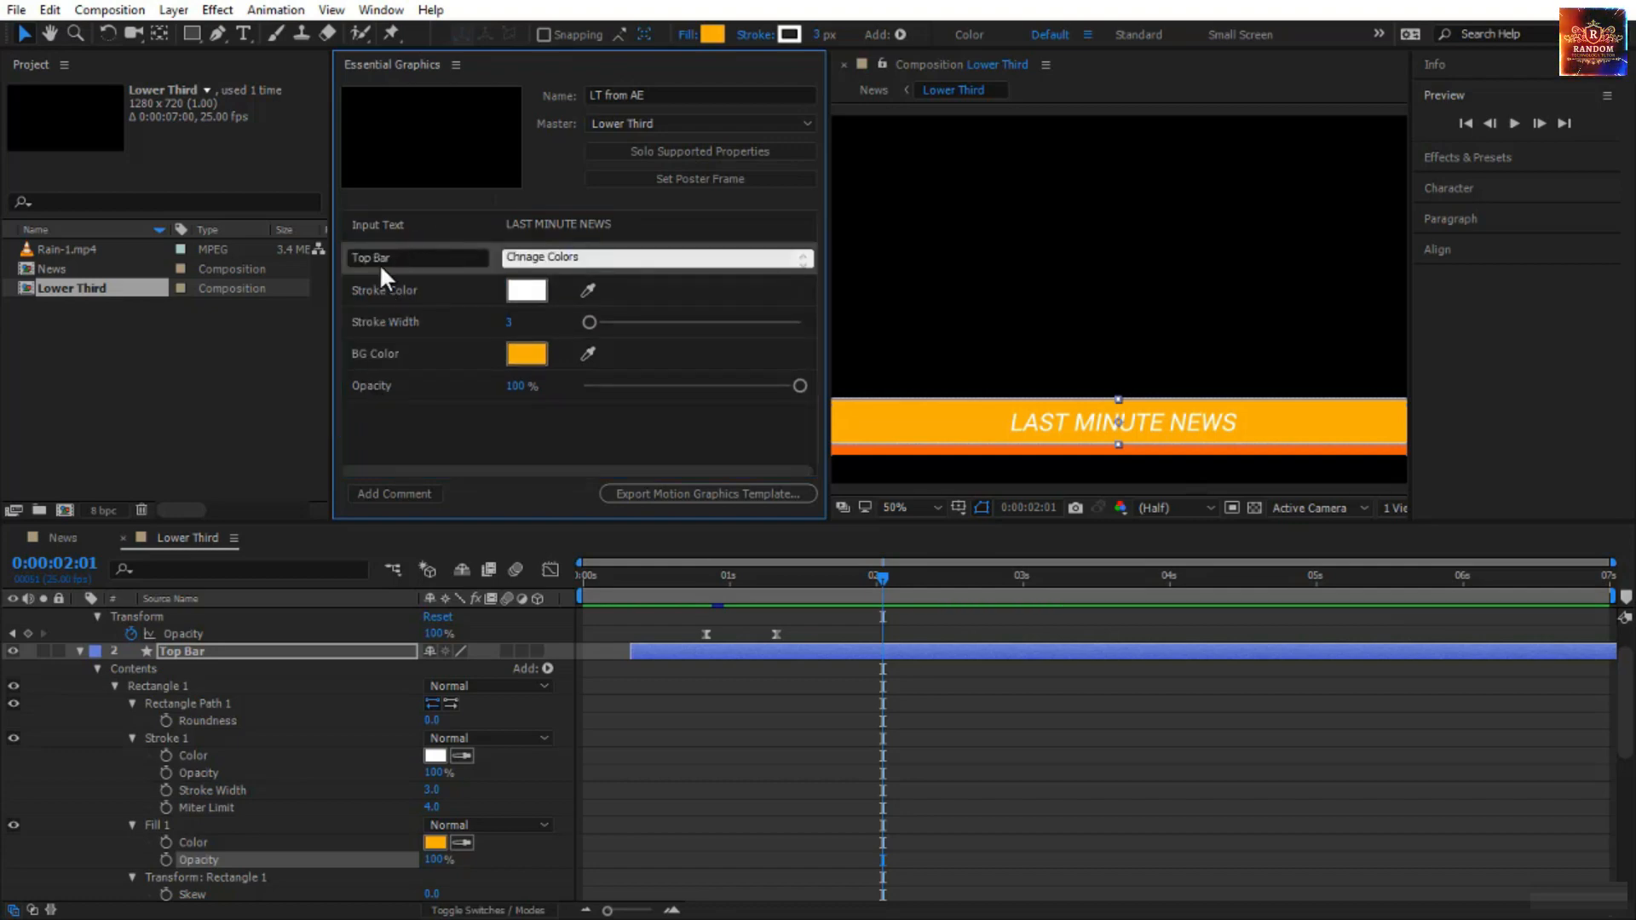
- Add a comment titled "Lower Bar" with the text "Change Colors" to the end of the Essential Graphics template
{"action": "left_click", "coordinate": [411, 494]}
{"action": "left_click", "coordinate": [376, 418]}
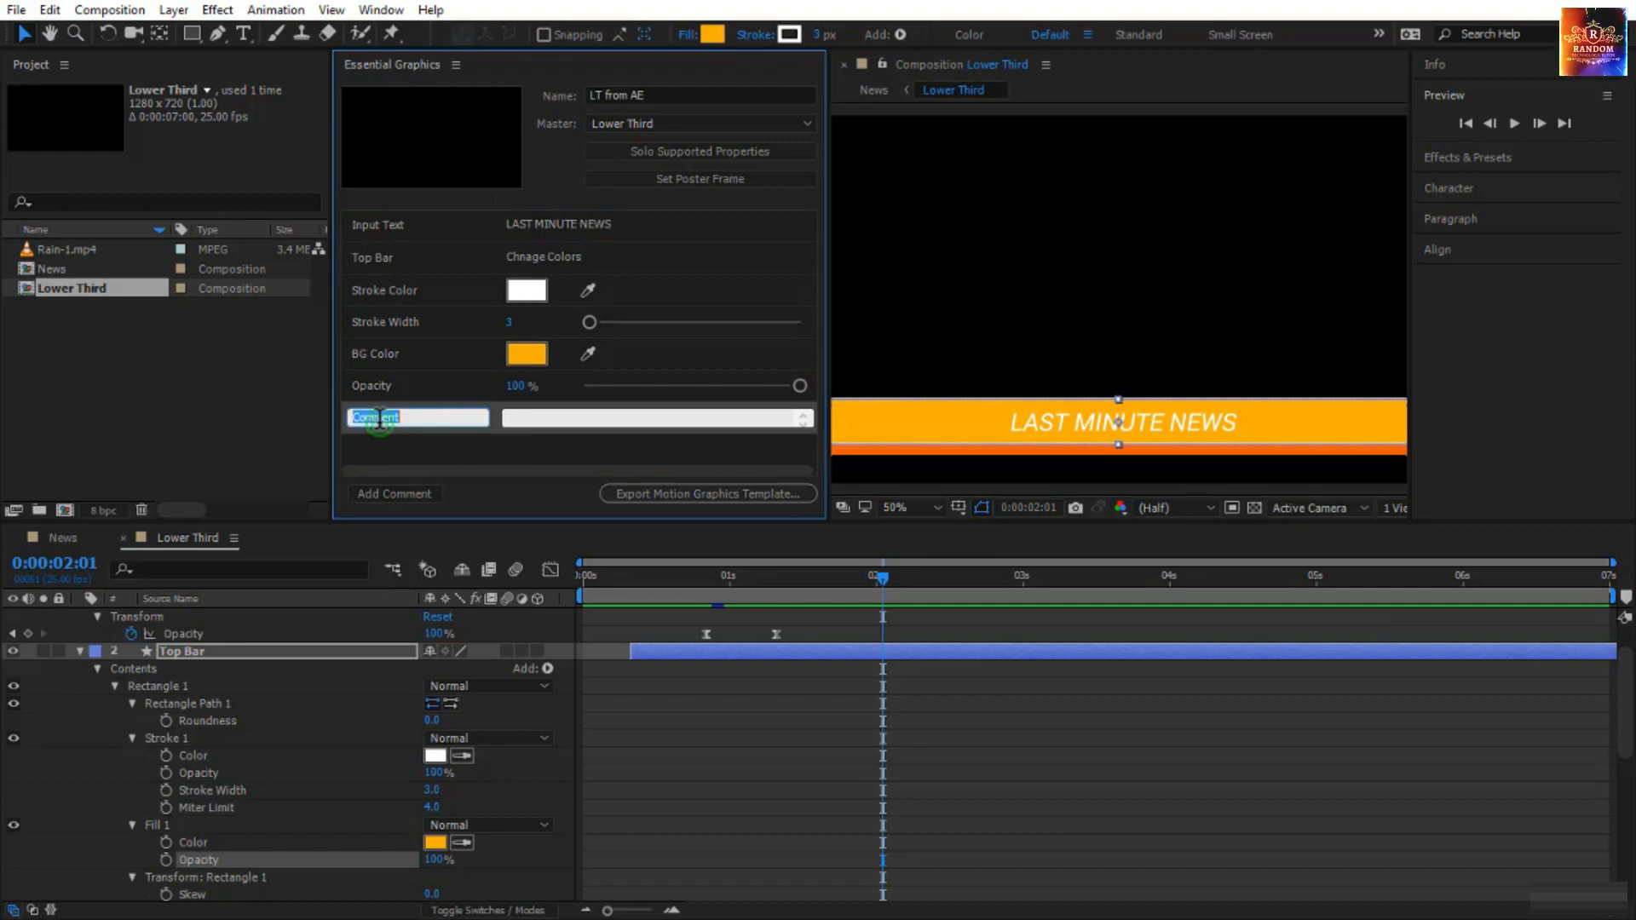
{"action": "type", "text": "Lower Bar"}
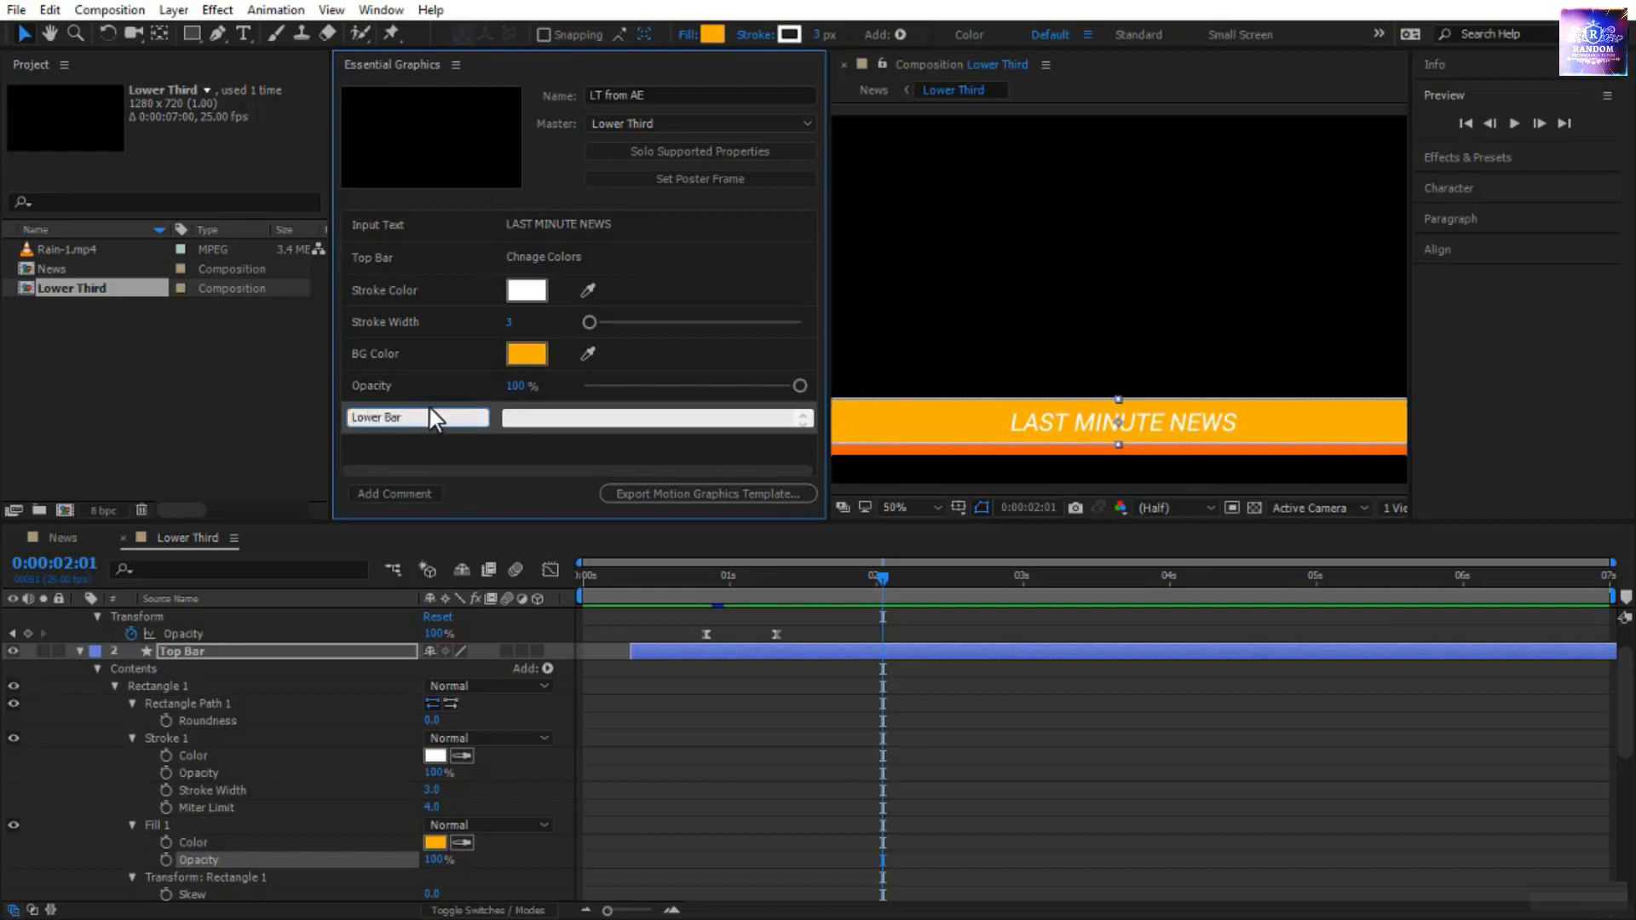
{"action": "left_click", "coordinate": [515, 418]}
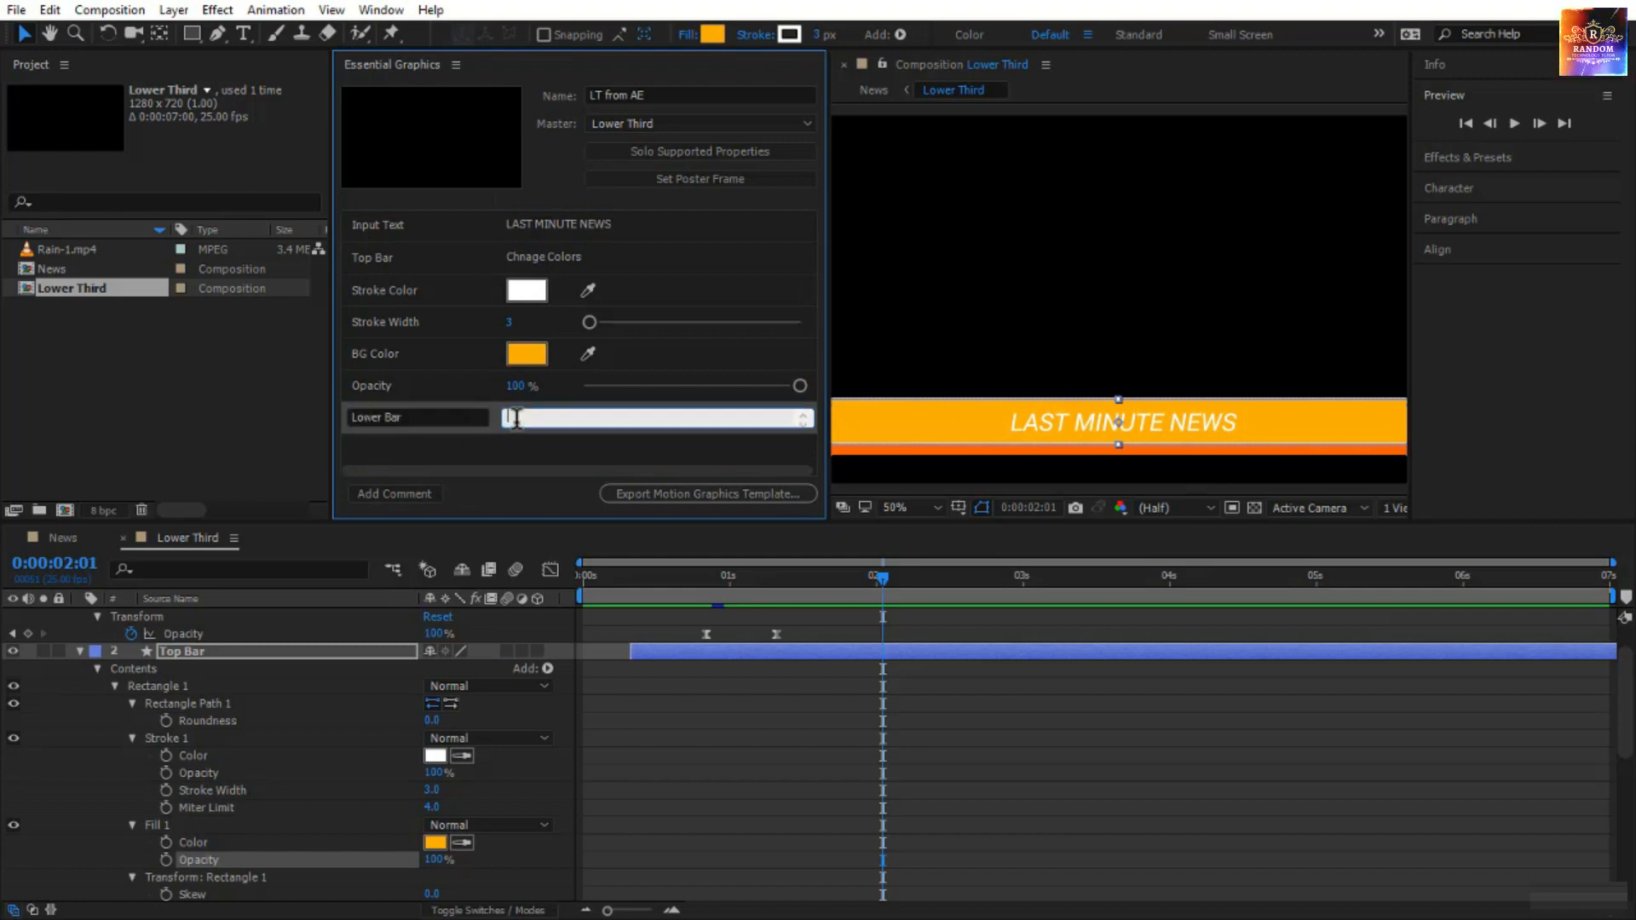
{"action": "type", "text": "Chnage Col"}
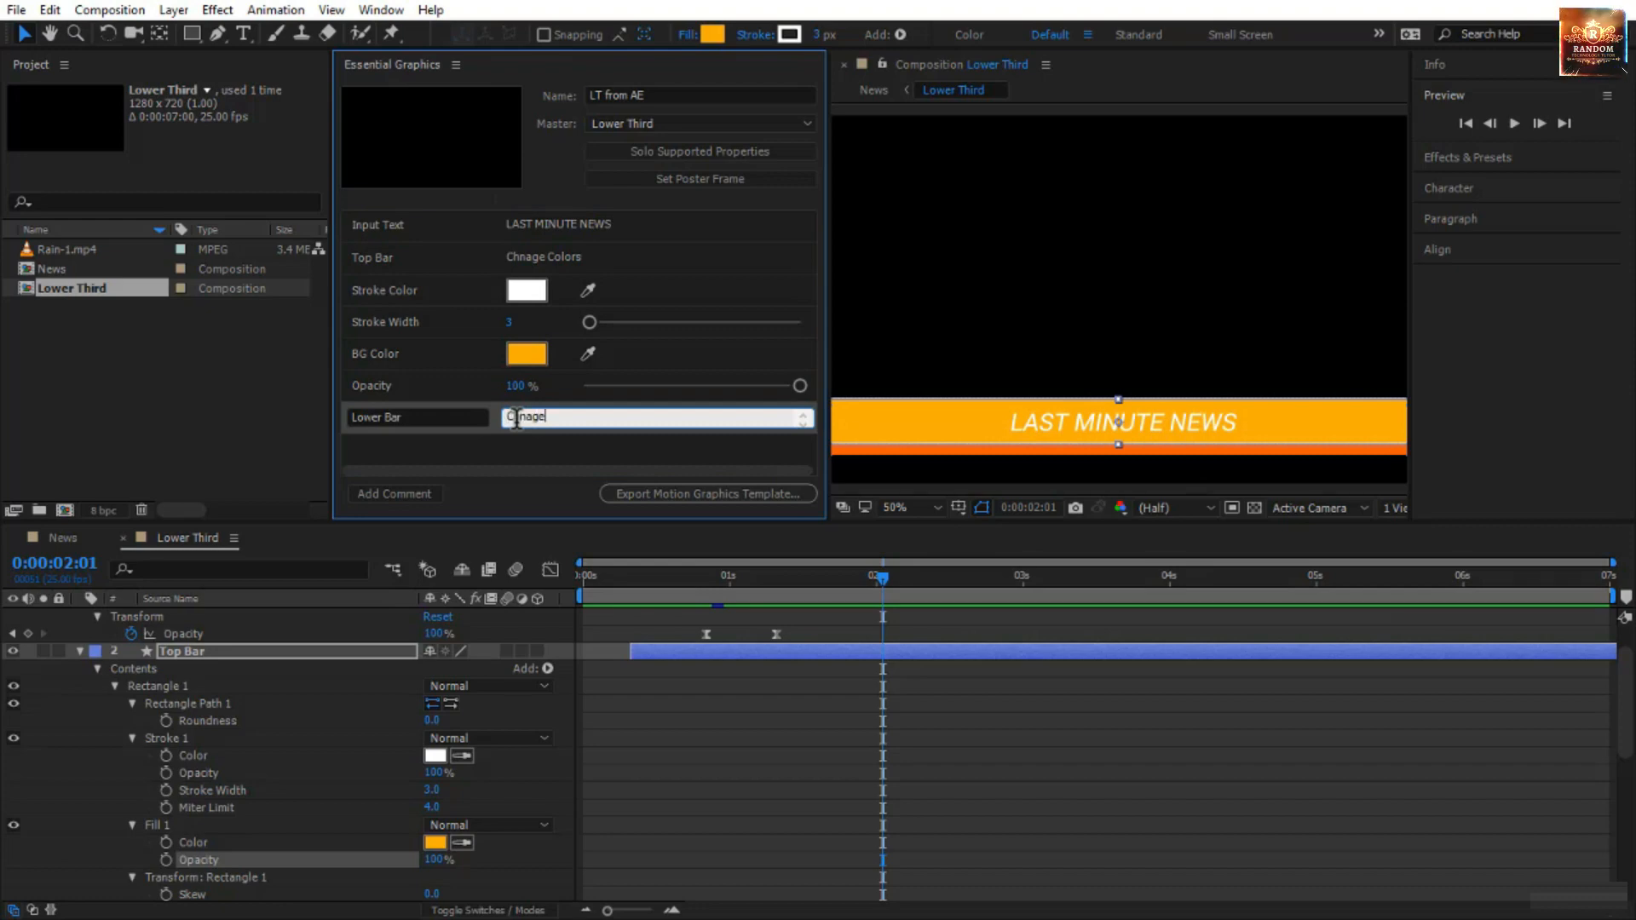
{"action": "type", "text": "ors"}
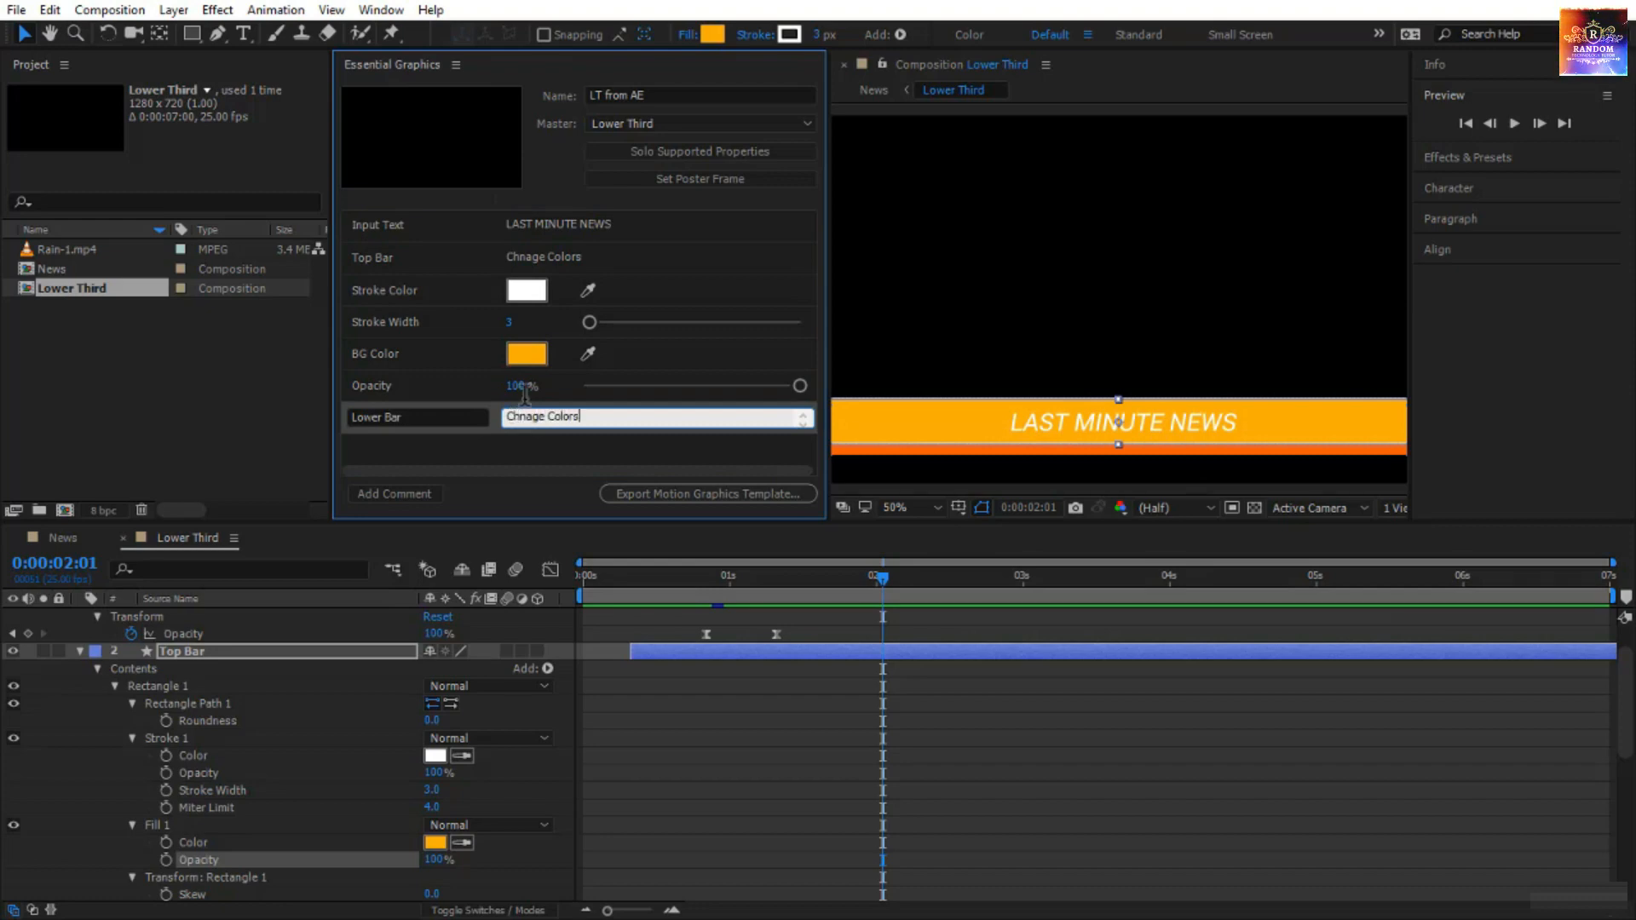
{"action": "left_click", "coordinate": [527, 422]}
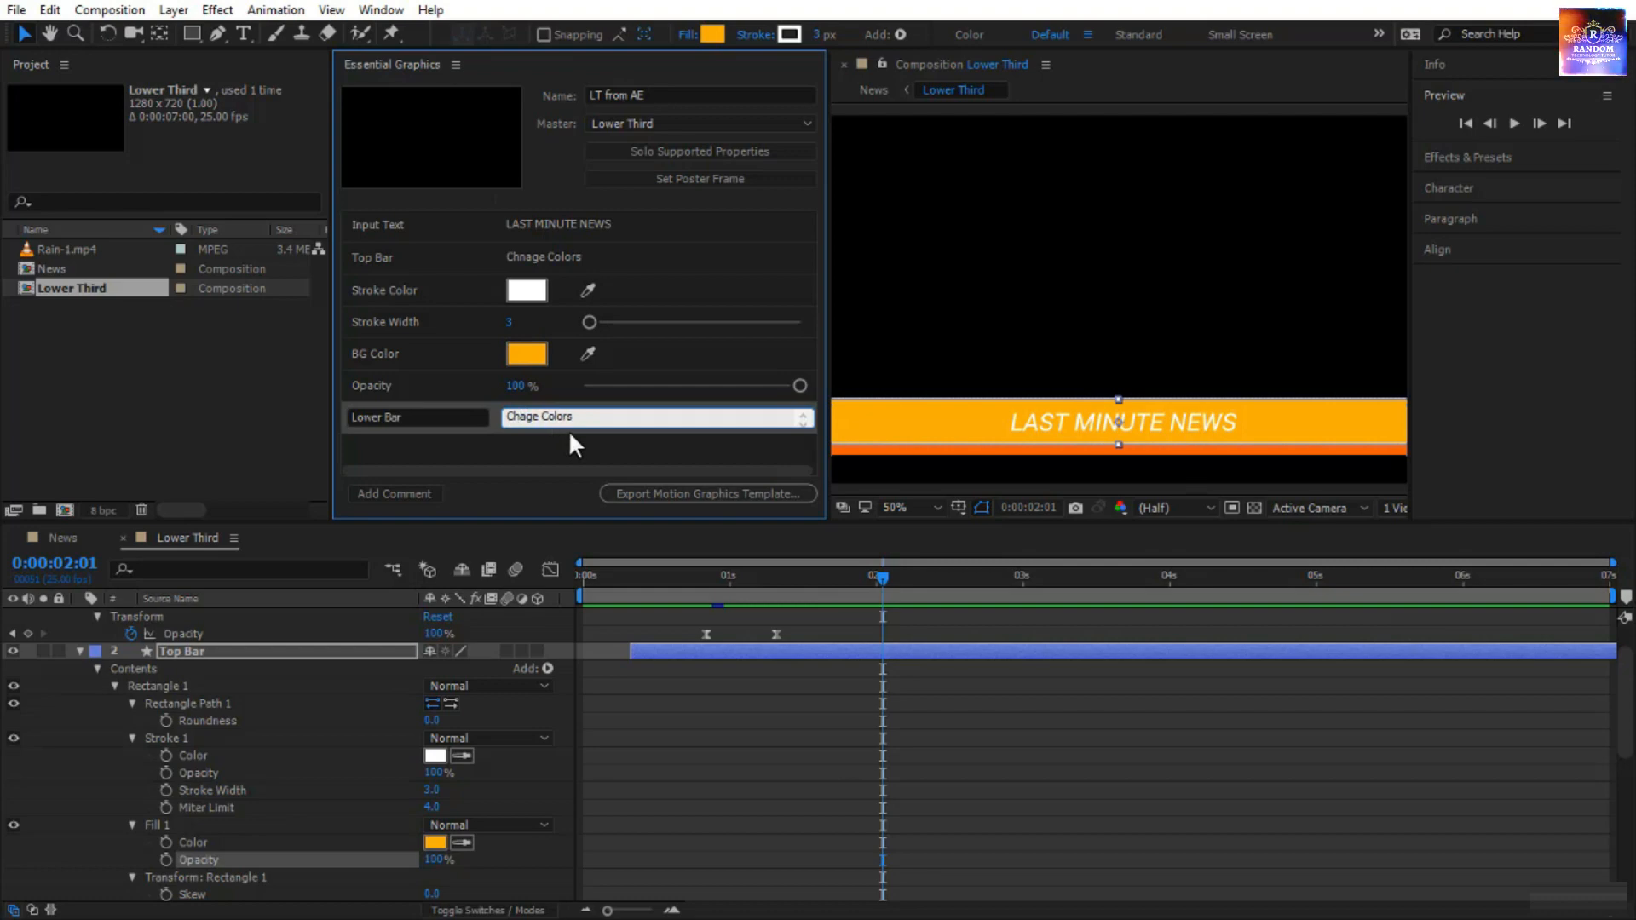
{"action": "type", "text": "n"}
{"action": "key", "text": "Return"}
- Correct the misspelled text of the template's Top Bar comment to "Change Colors"
{"action": "left_click", "coordinate": [549, 256]}
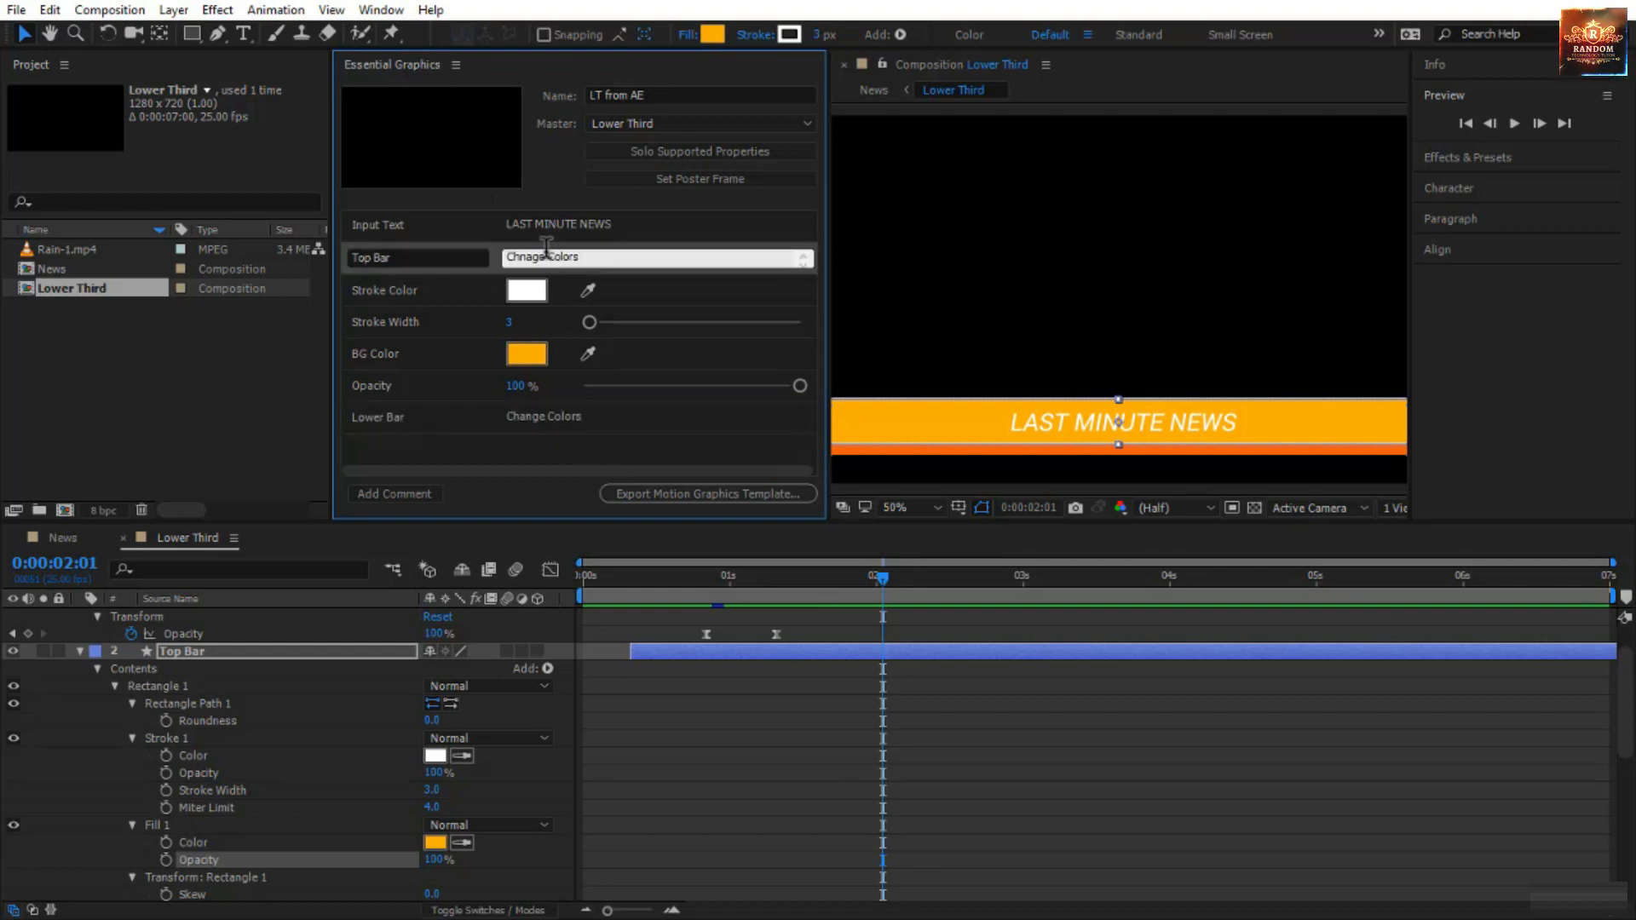
{"action": "left_click", "coordinate": [526, 256]}
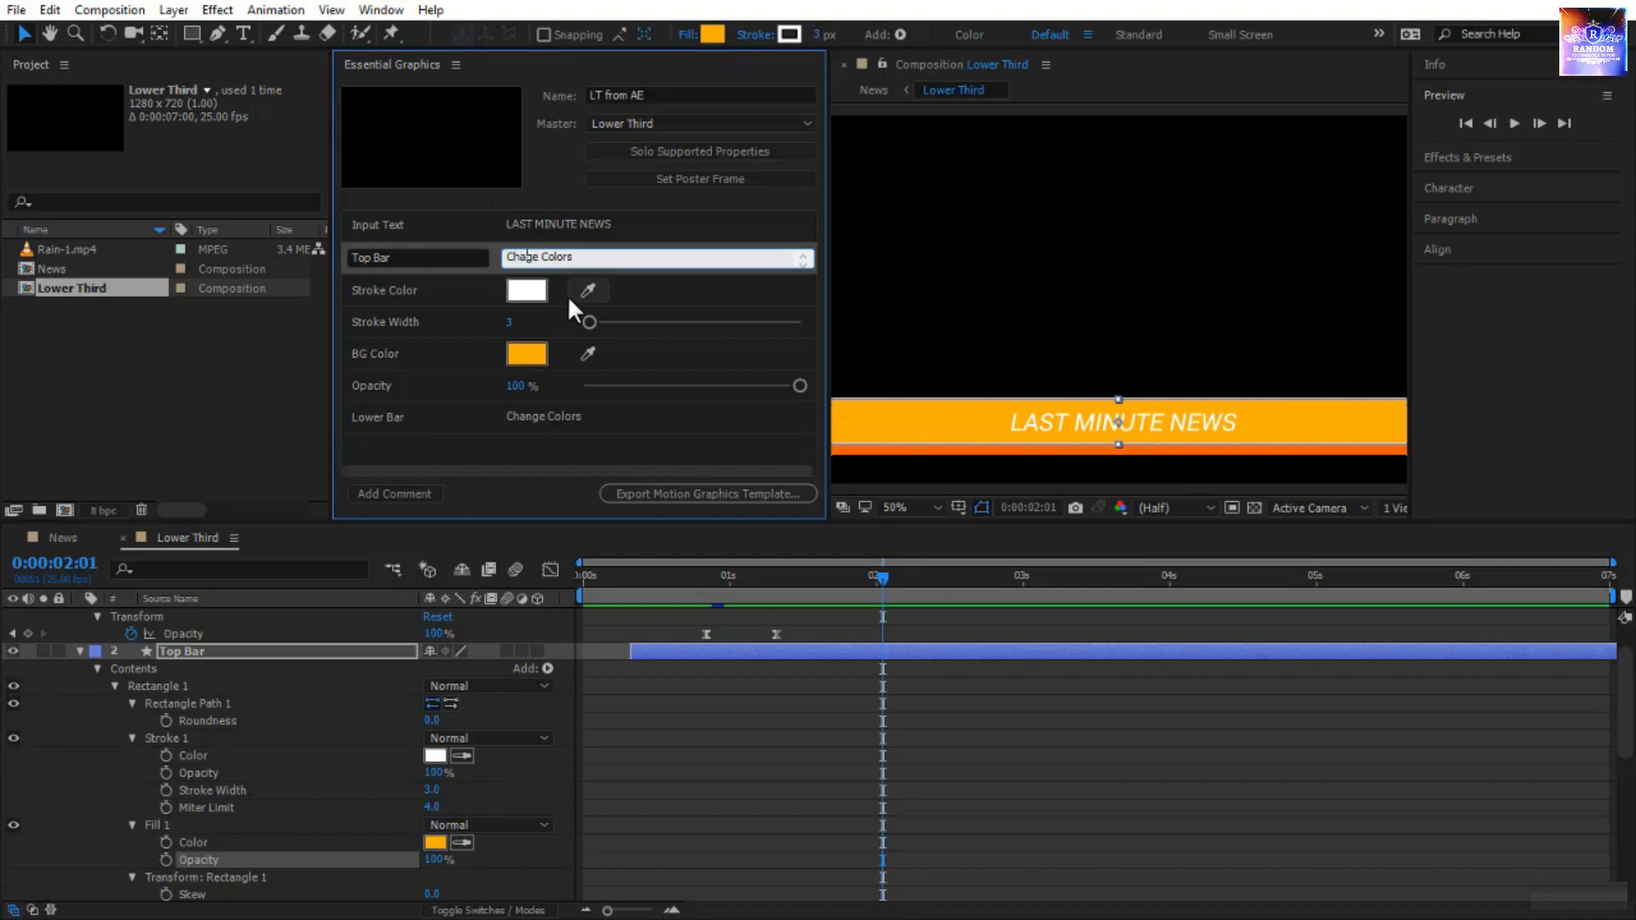
{"action": "type", "text": "n"}
{"action": "key", "text": "Return"}
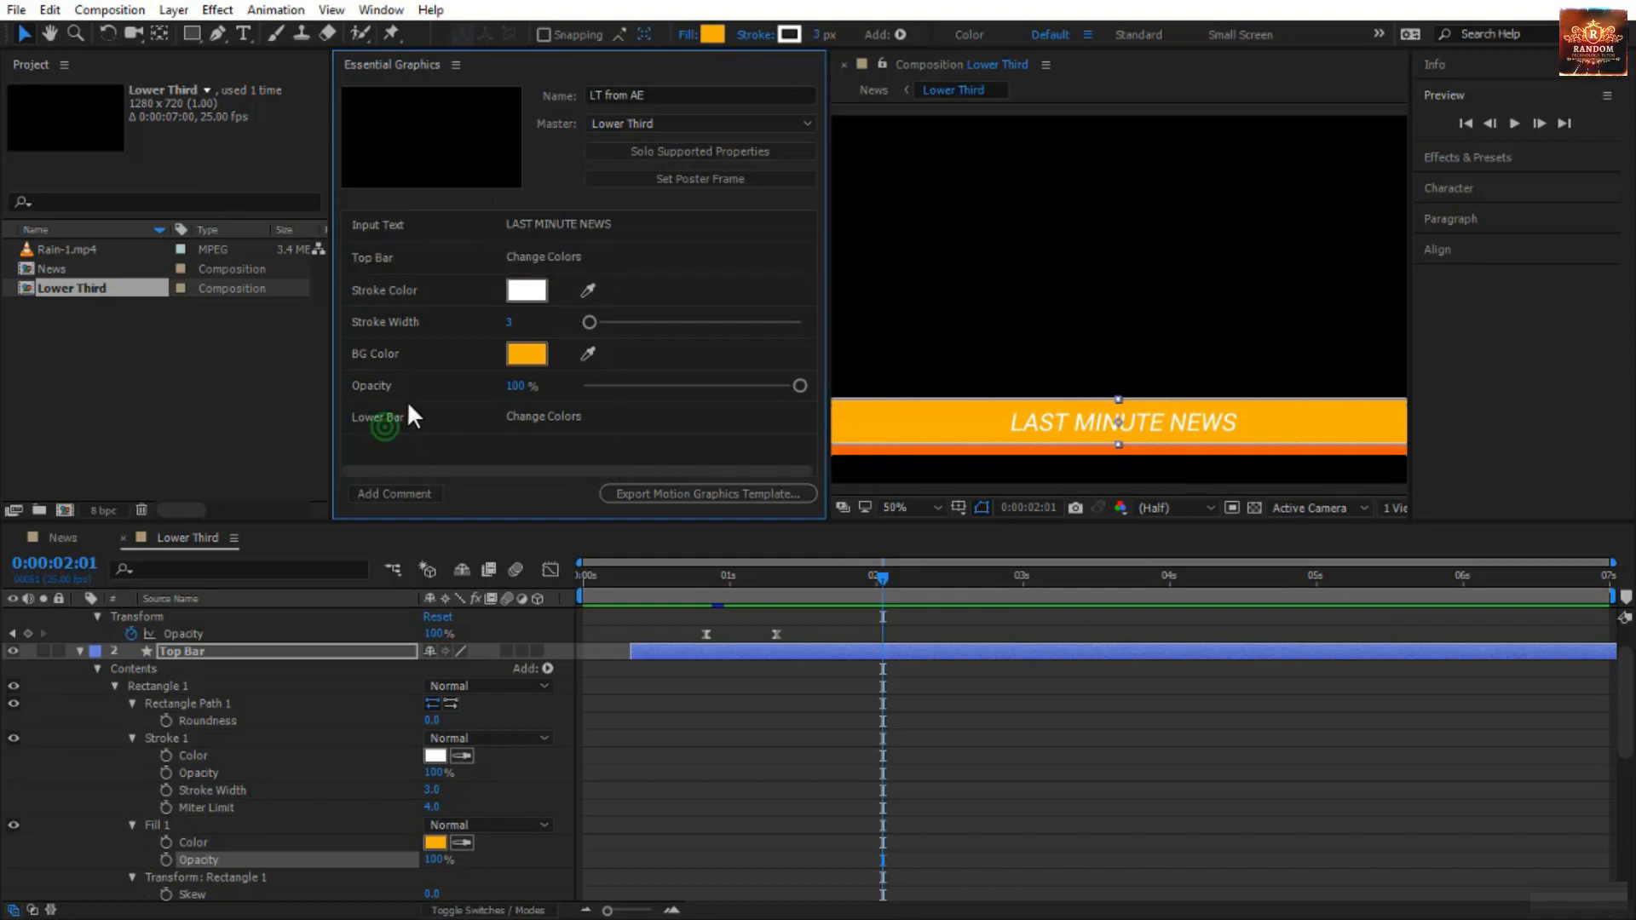
- Add the Color and Opacity properties of the Bottom Bar layer's Fill 1 to the Essential Graphics template
{"action": "left_click", "coordinate": [385, 426]}
{"action": "scroll", "coordinate": [239, 796], "scroll_direction": "down", "scroll_amount": 10}
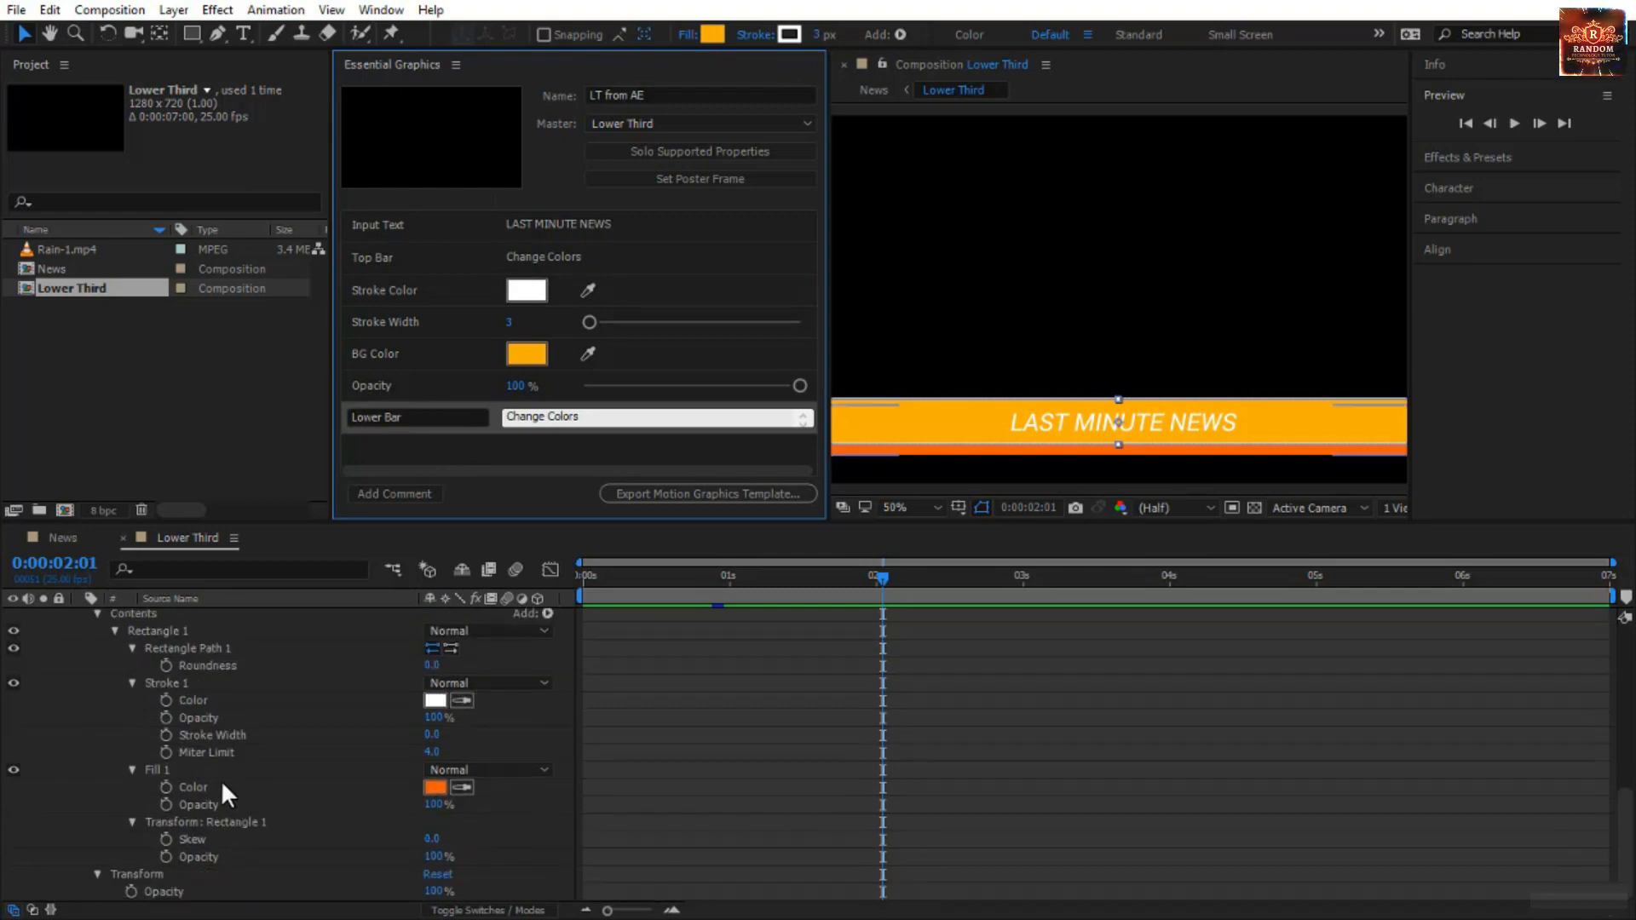
{"action": "left_click", "coordinate": [206, 779]}
{"action": "left_click_drag", "start_coordinate": [206, 779], "coordinate": [392, 448]}
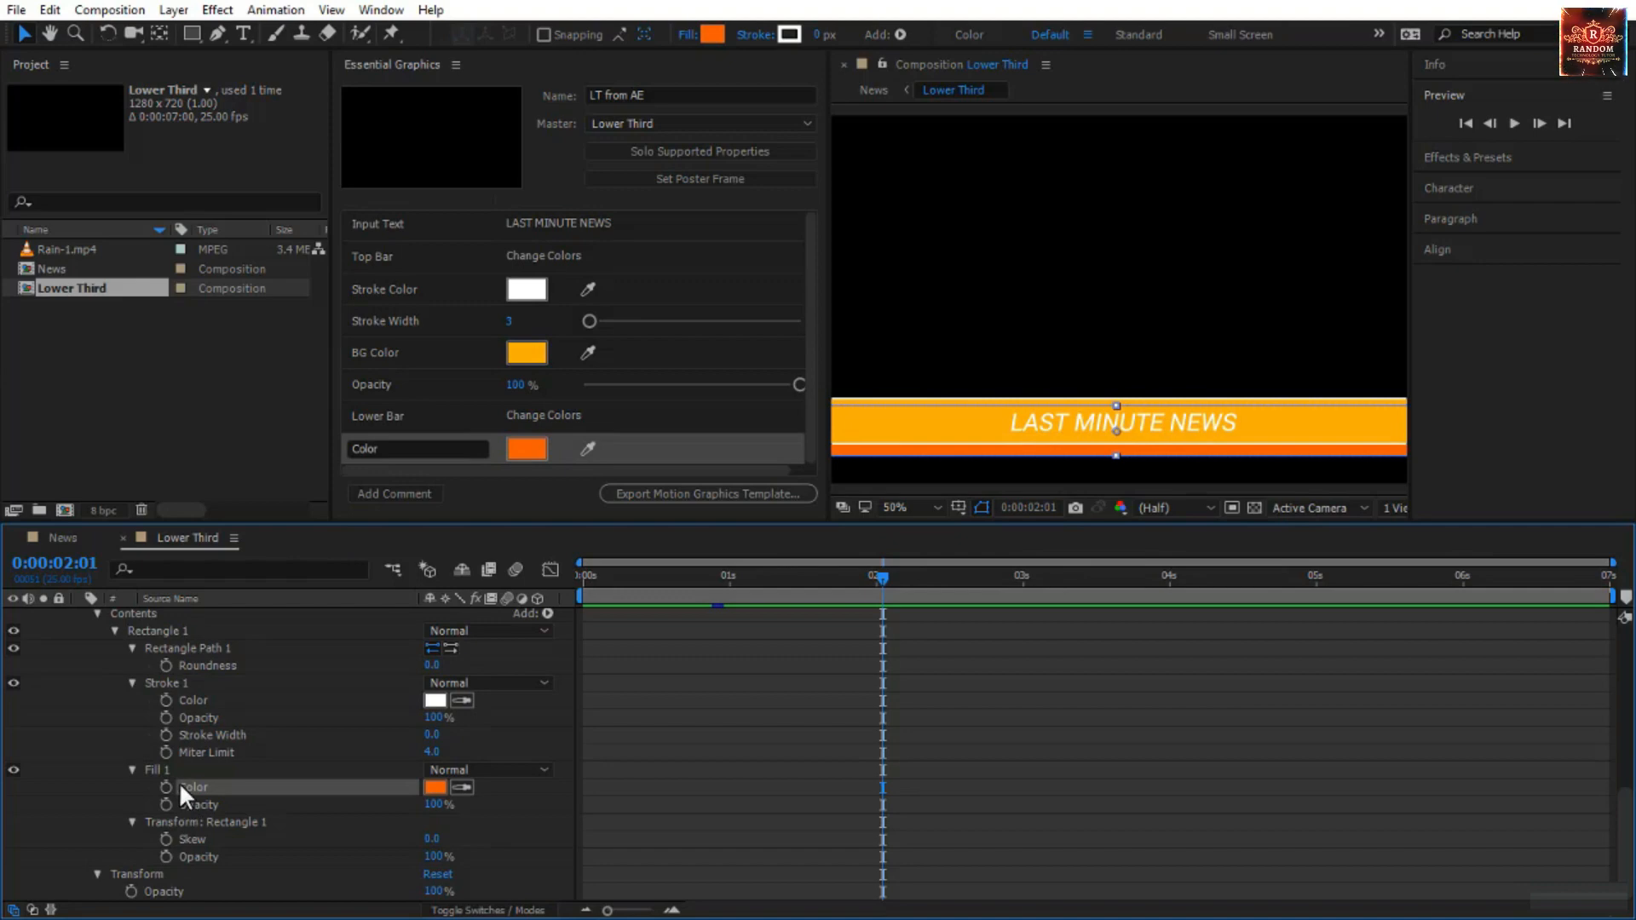
{"action": "left_click", "coordinate": [220, 805]}
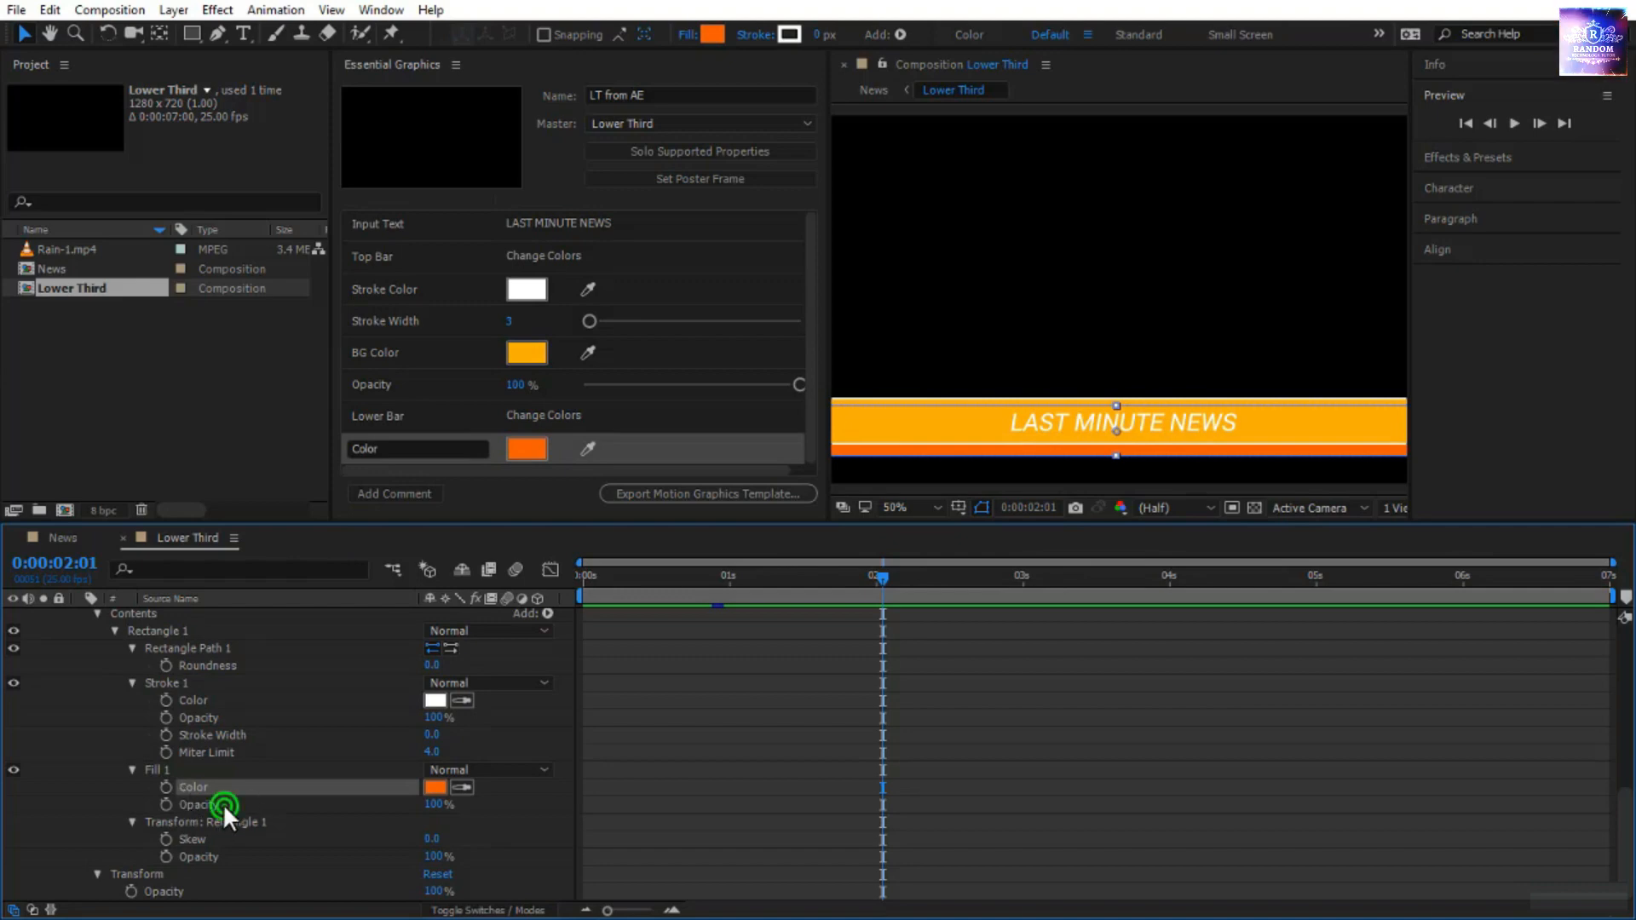
{"action": "left_click_drag", "start_coordinate": [220, 805], "coordinate": [428, 465]}
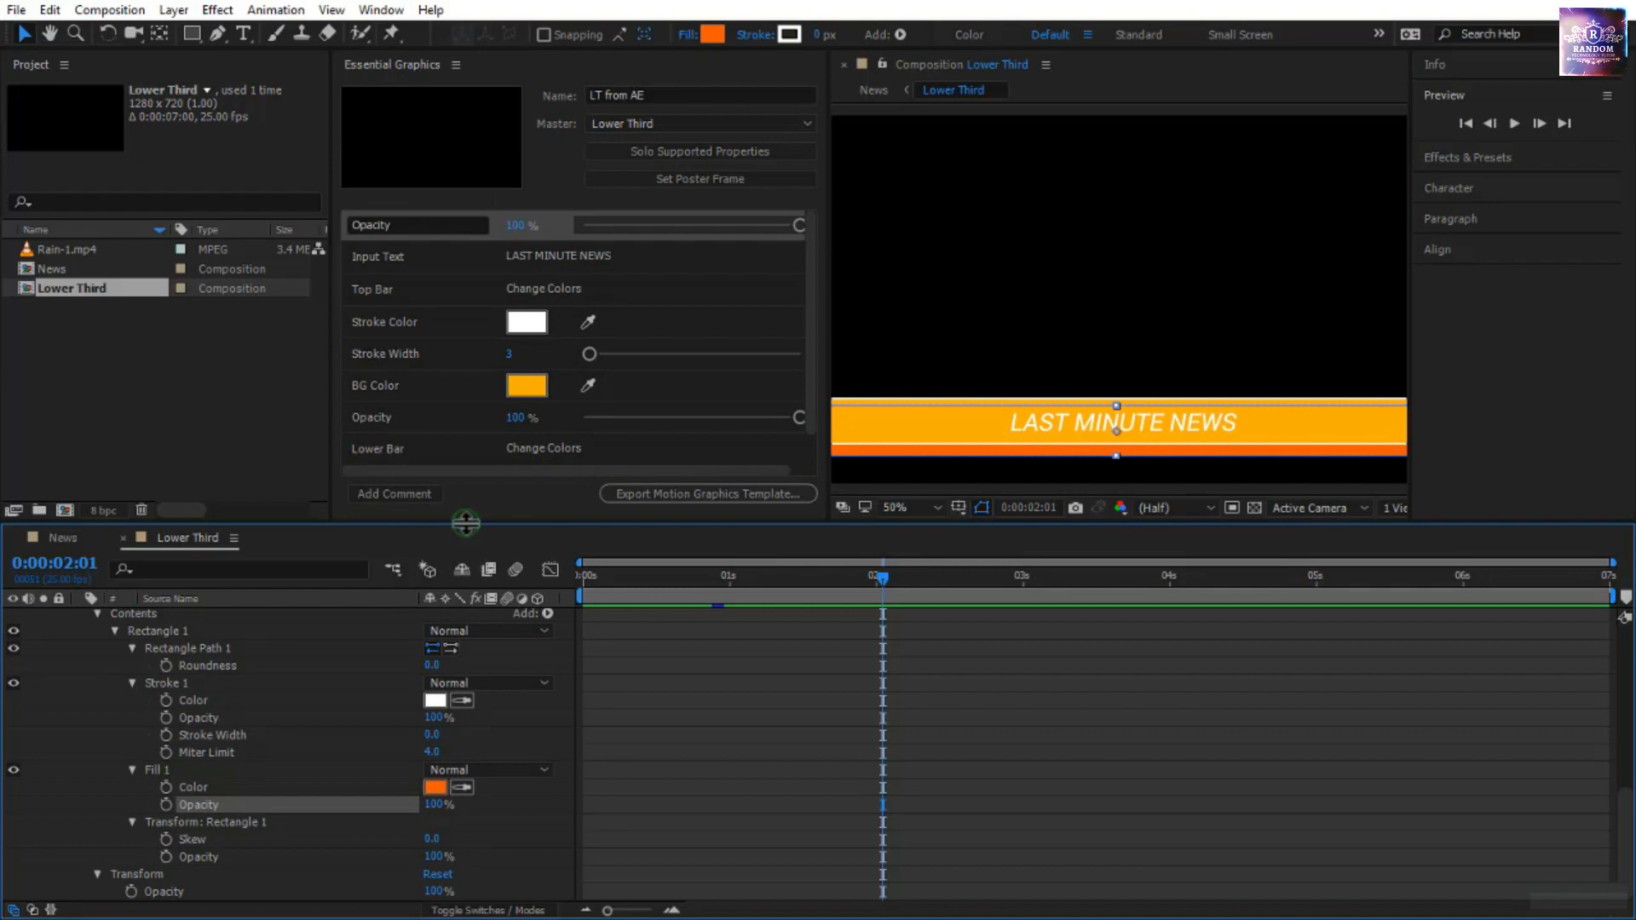
- Make the Essential Graphics panel taller and reorder the template so the bottom bar's color and opacity follow the Lower Bar comment
{"action": "left_click_drag", "start_coordinate": [461, 520], "coordinate": [452, 612]}
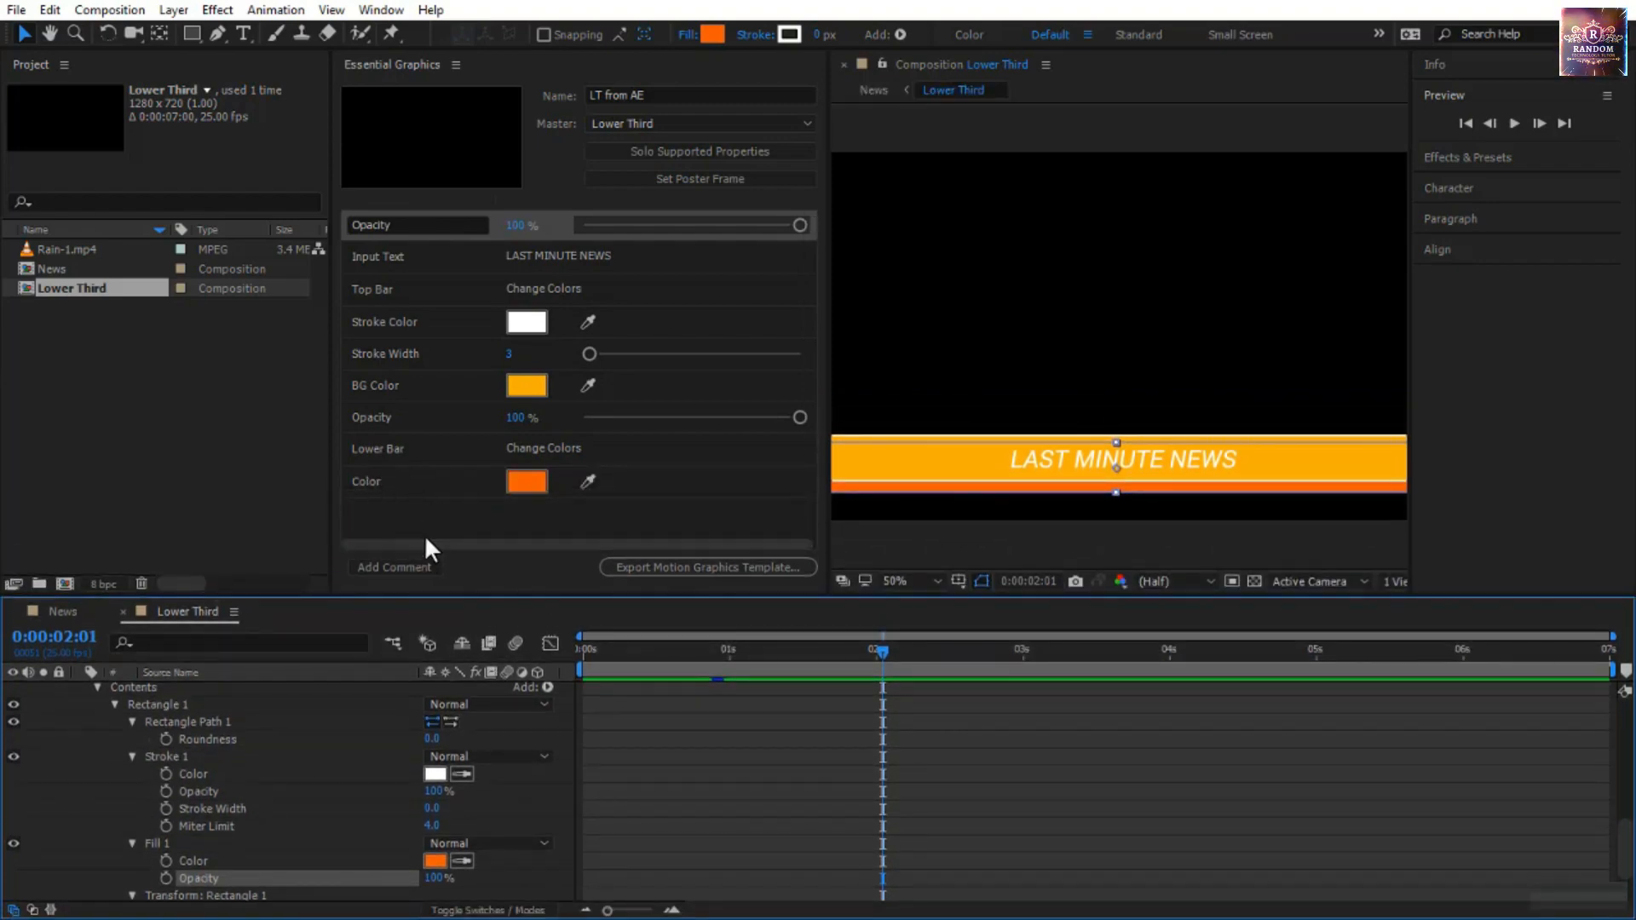
{"action": "left_click", "coordinate": [421, 448]}
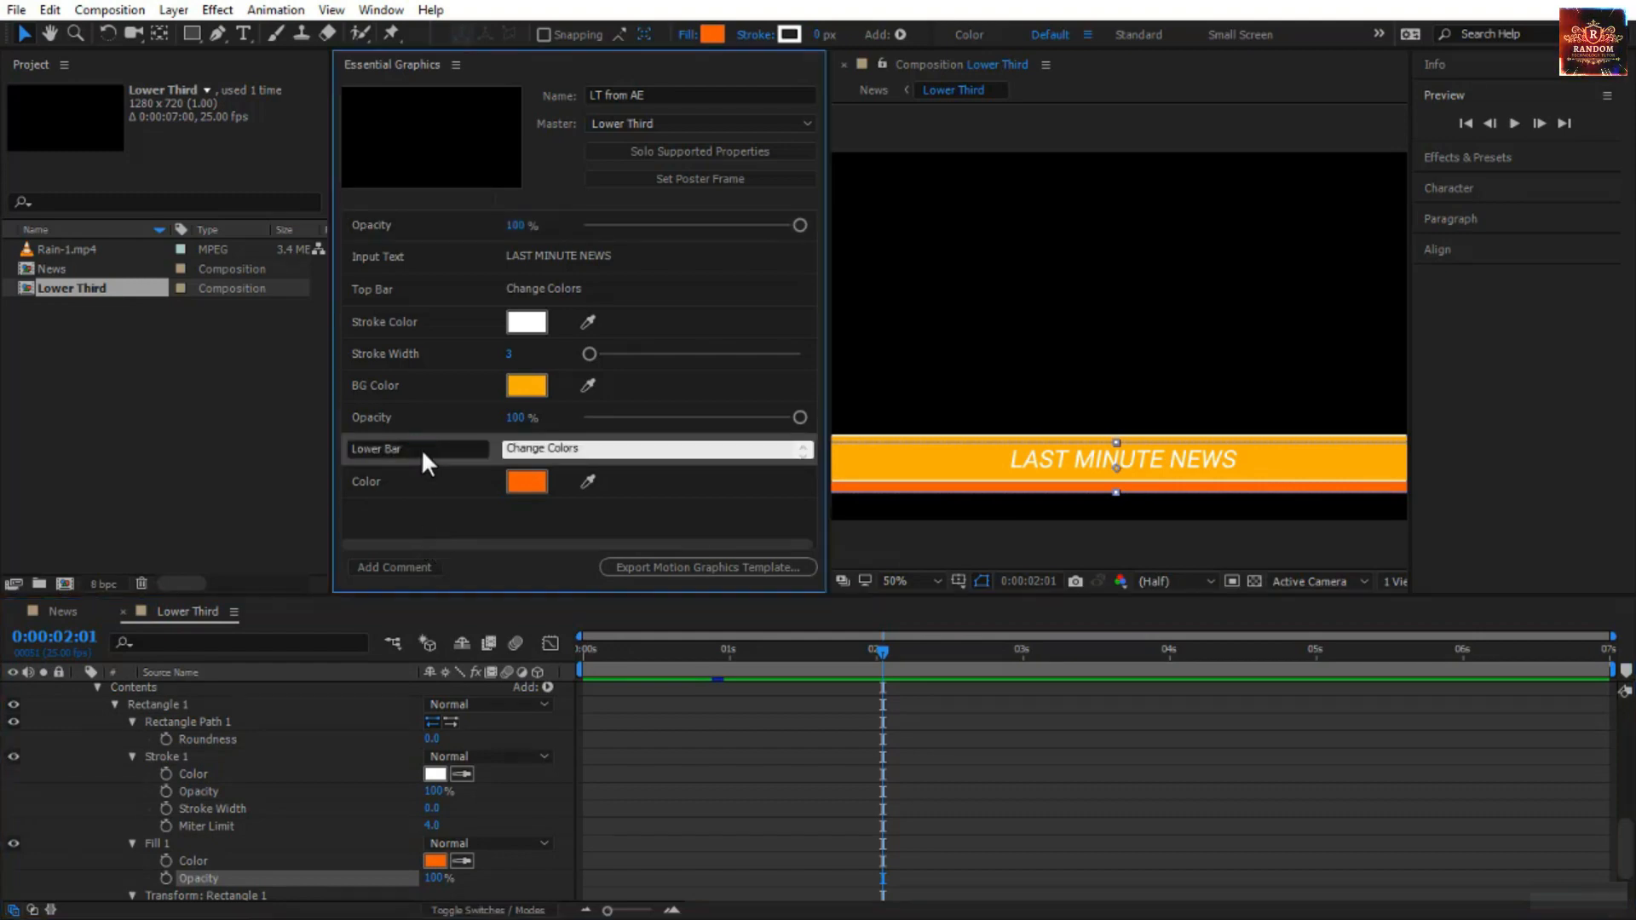
{"action": "left_click_drag", "start_coordinate": [421, 449], "coordinate": [423, 409]}
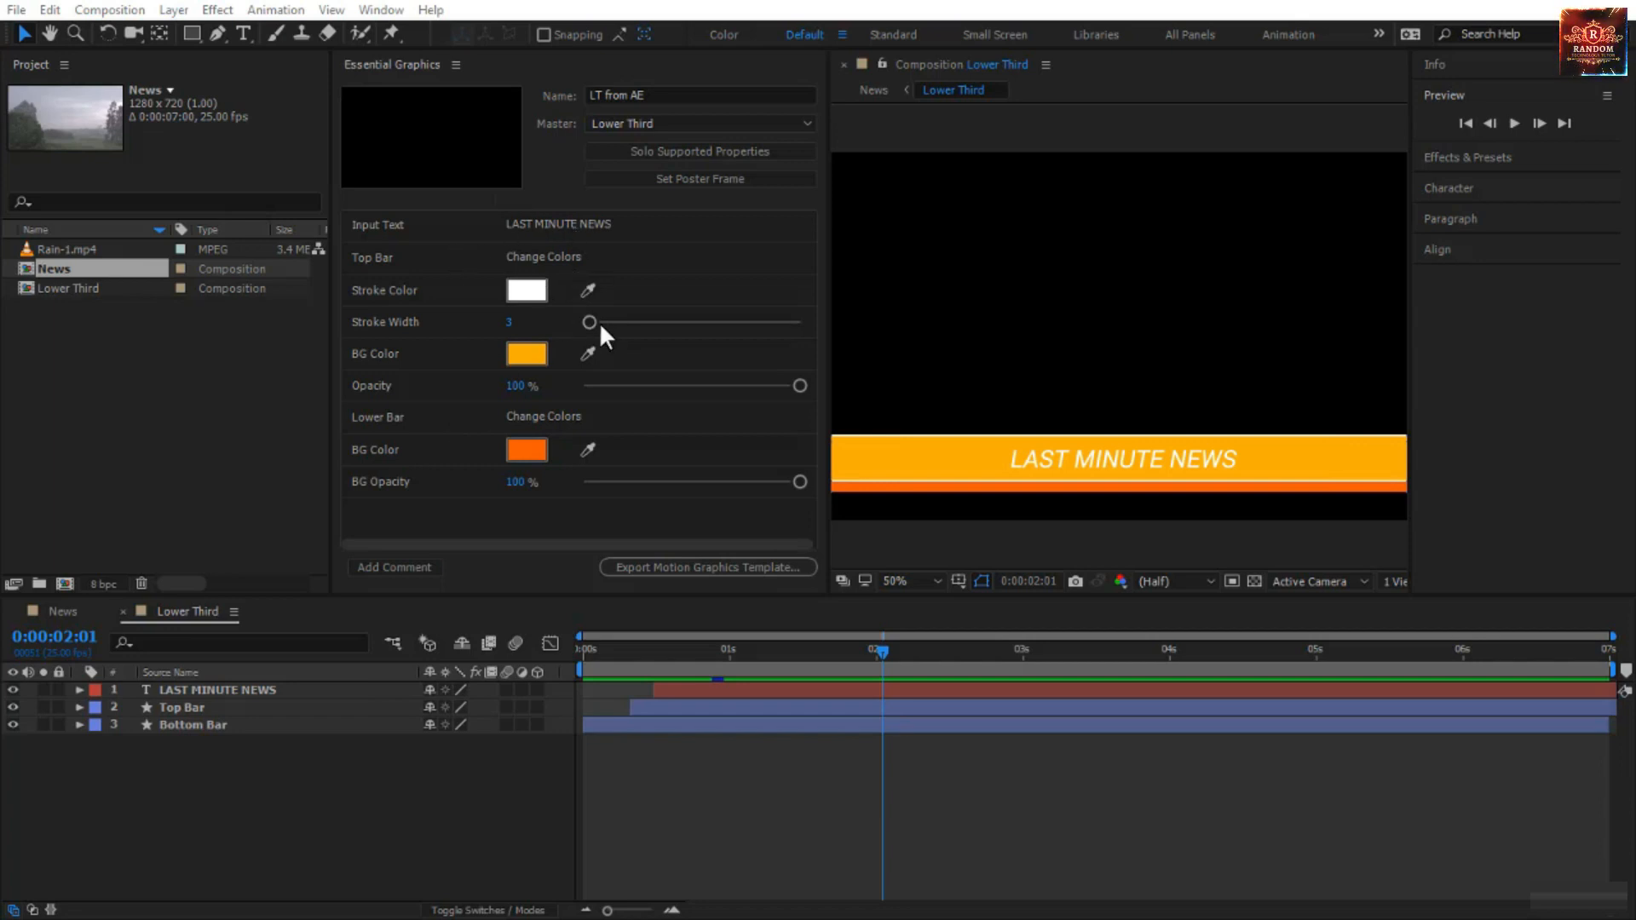
- Close the Essential Graphics panel and preview the lower third animation in the News composition from its first frame
{"action": "left_click", "coordinate": [458, 63]}
{"action": "left_click", "coordinate": [513, 71]}
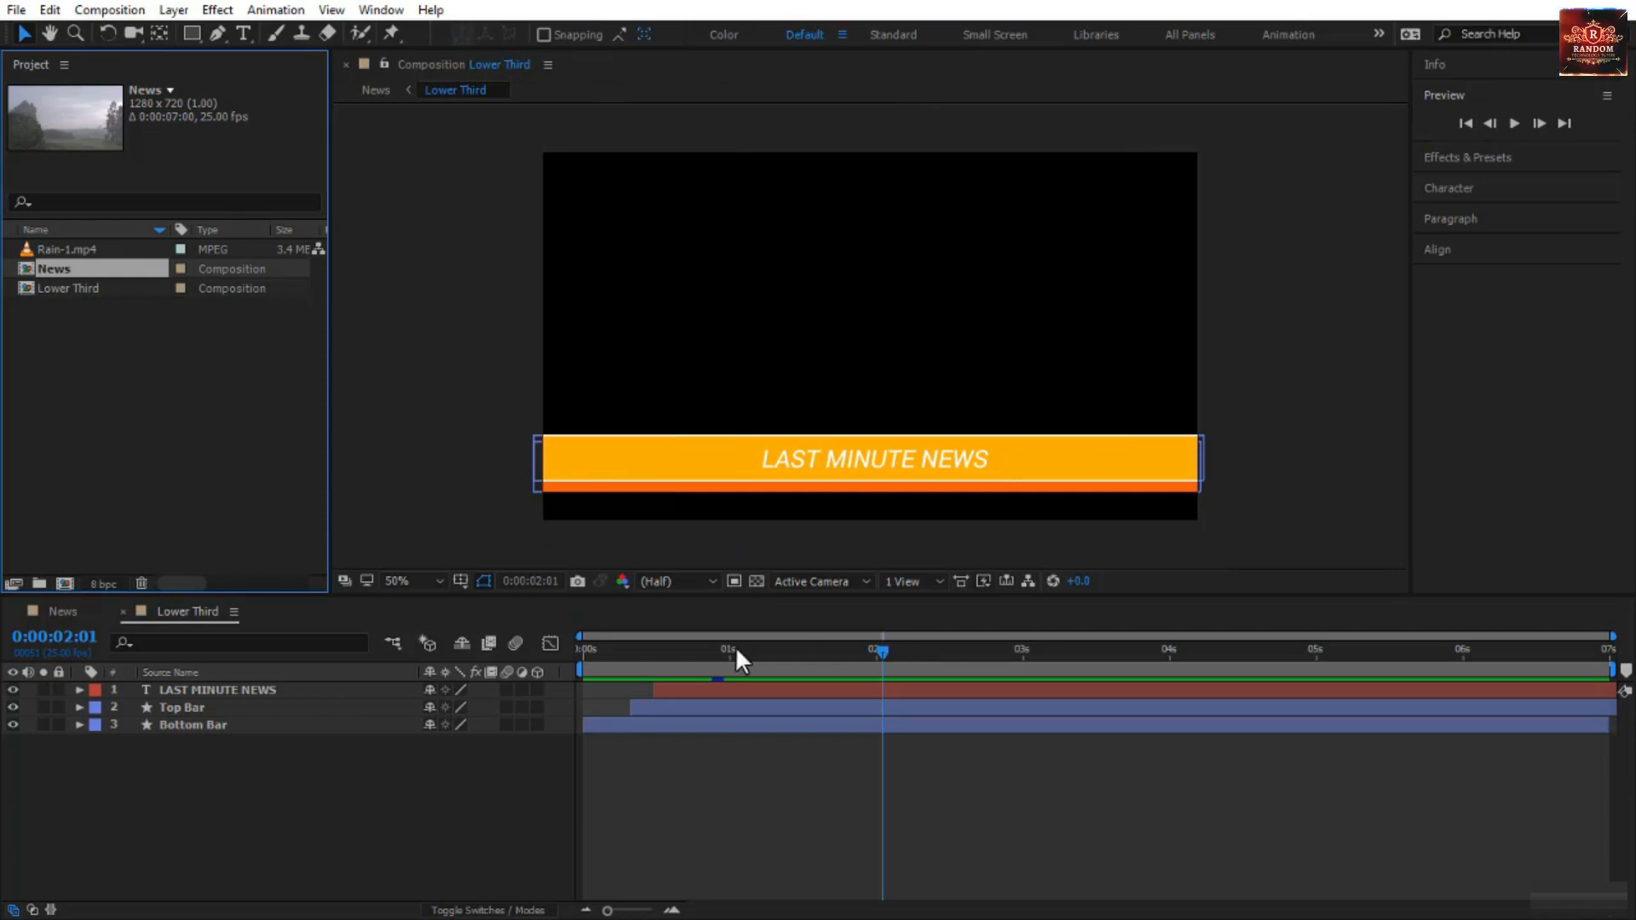
{"action": "left_click", "coordinate": [73, 611]}
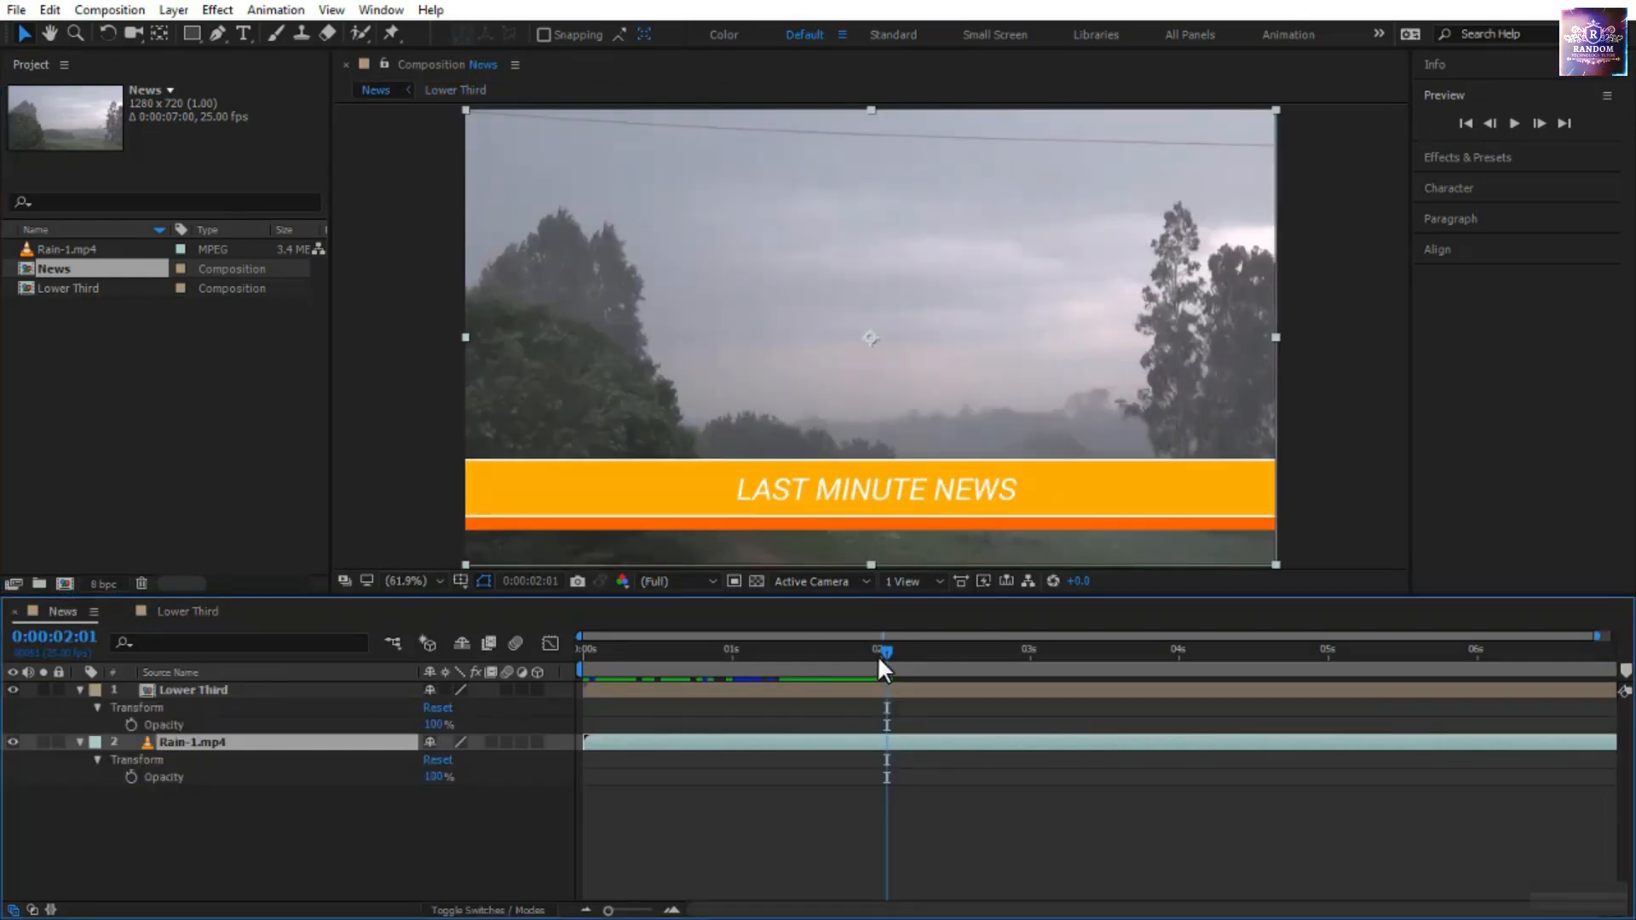
{"action": "left_click_drag", "start_coordinate": [871, 653], "coordinate": [464, 677]}
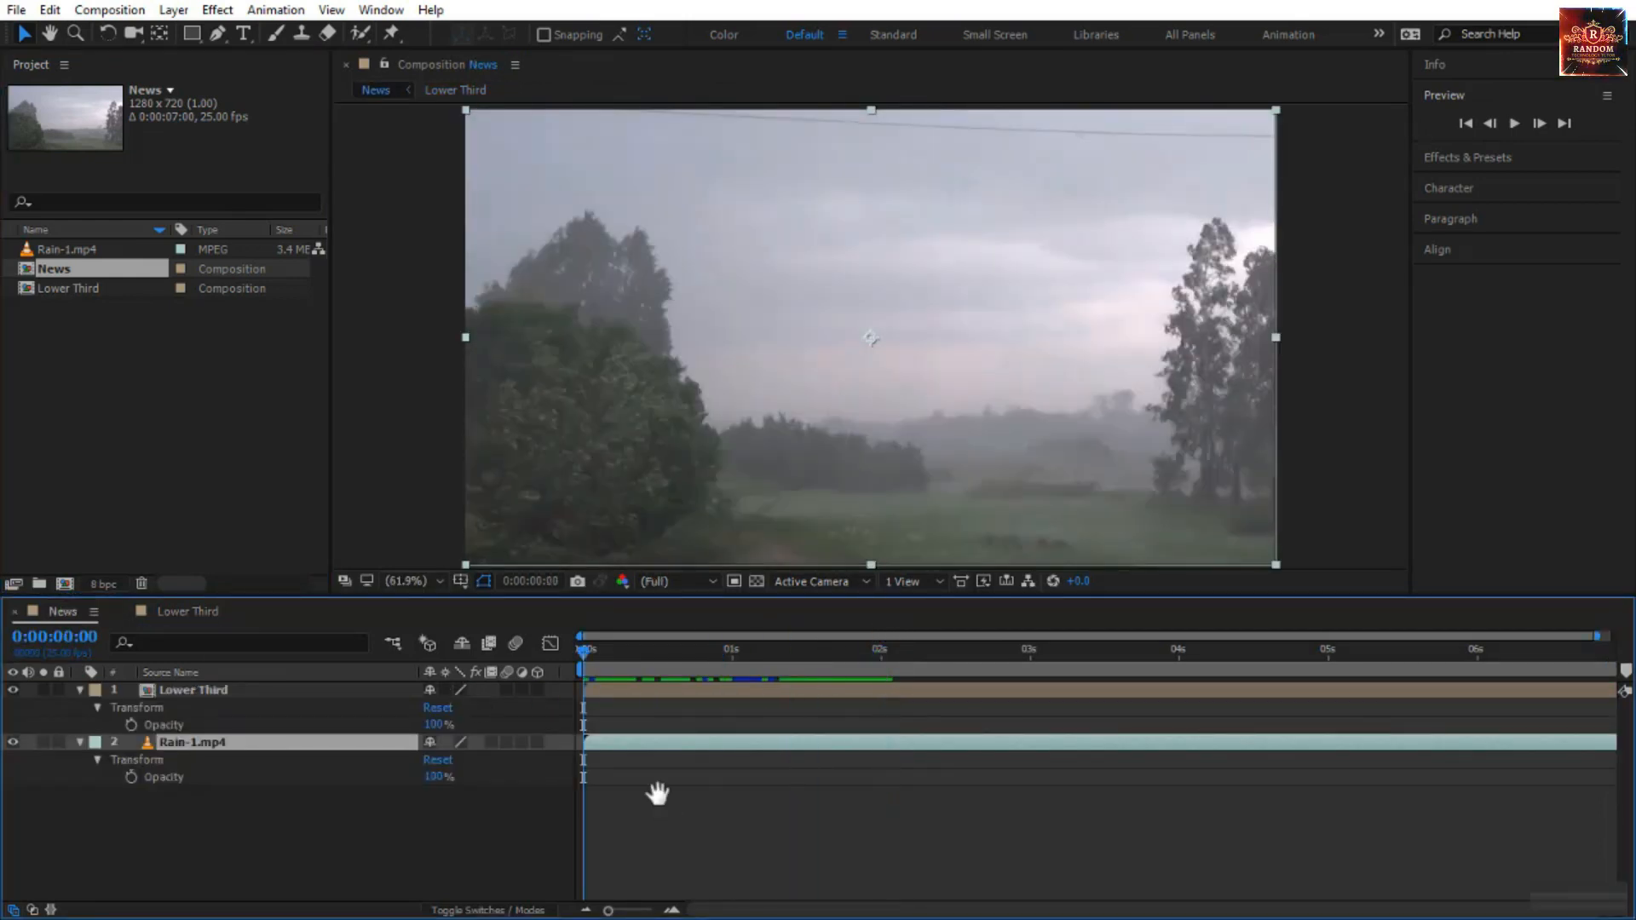
{"action": "key", "text": "space"}
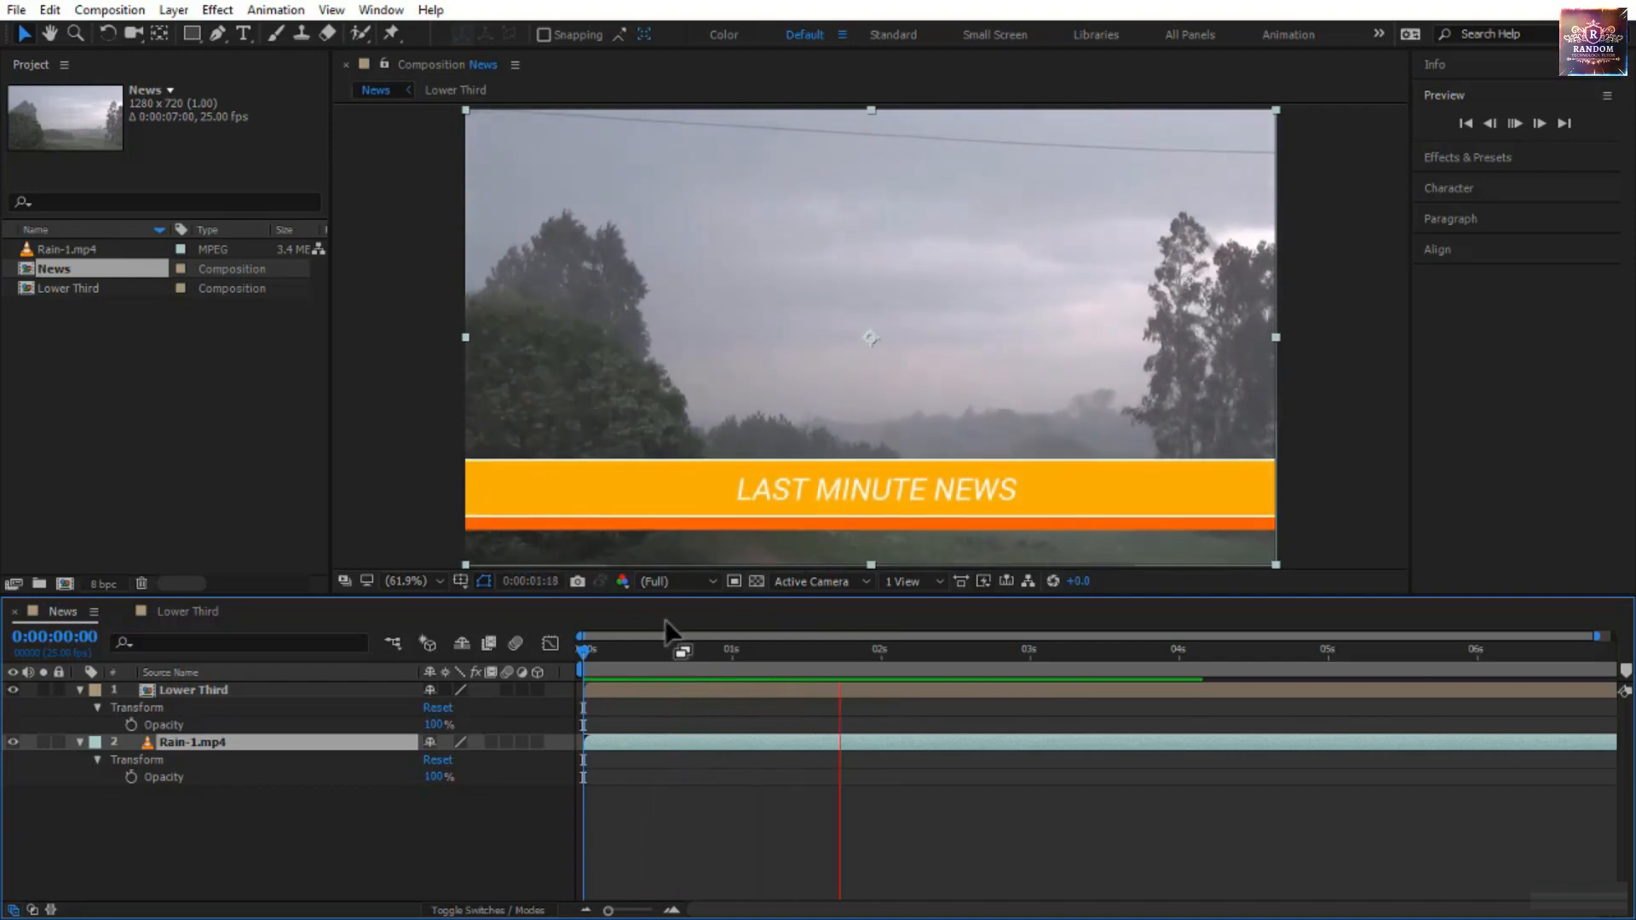
{"action": "left_click_drag", "start_coordinate": [585, 655], "coordinate": [857, 656]}
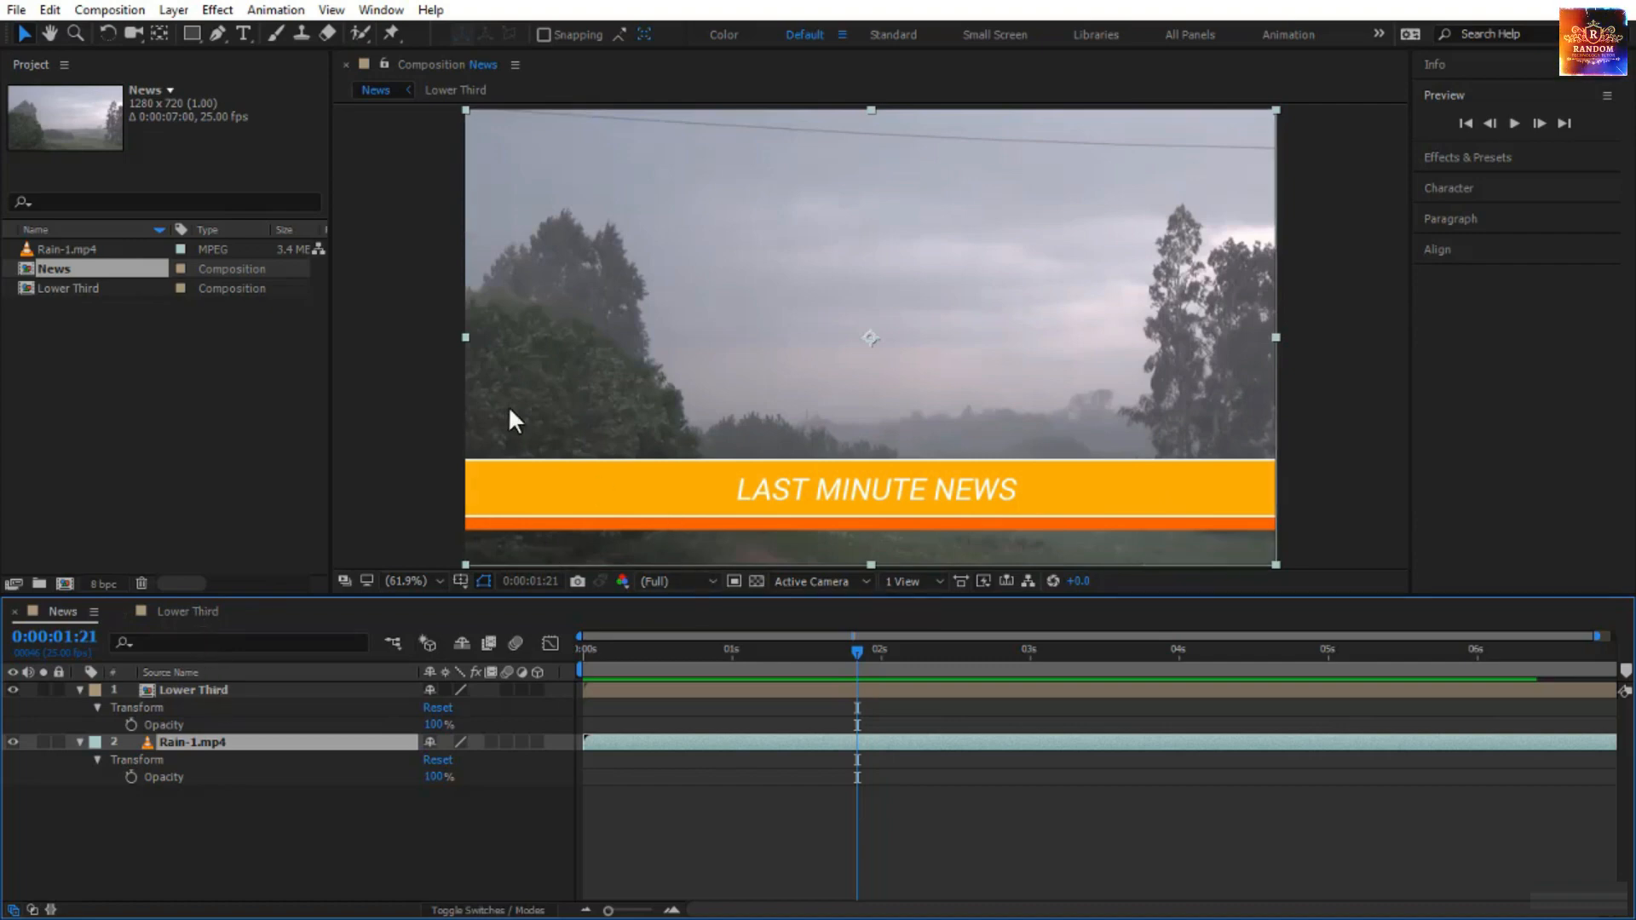
- Open the Lower Third composition in Essential Graphics while the News composition stays in view
{"action": "left_click", "coordinate": [96, 288]}
{"action": "right_click", "coordinate": [97, 288]}
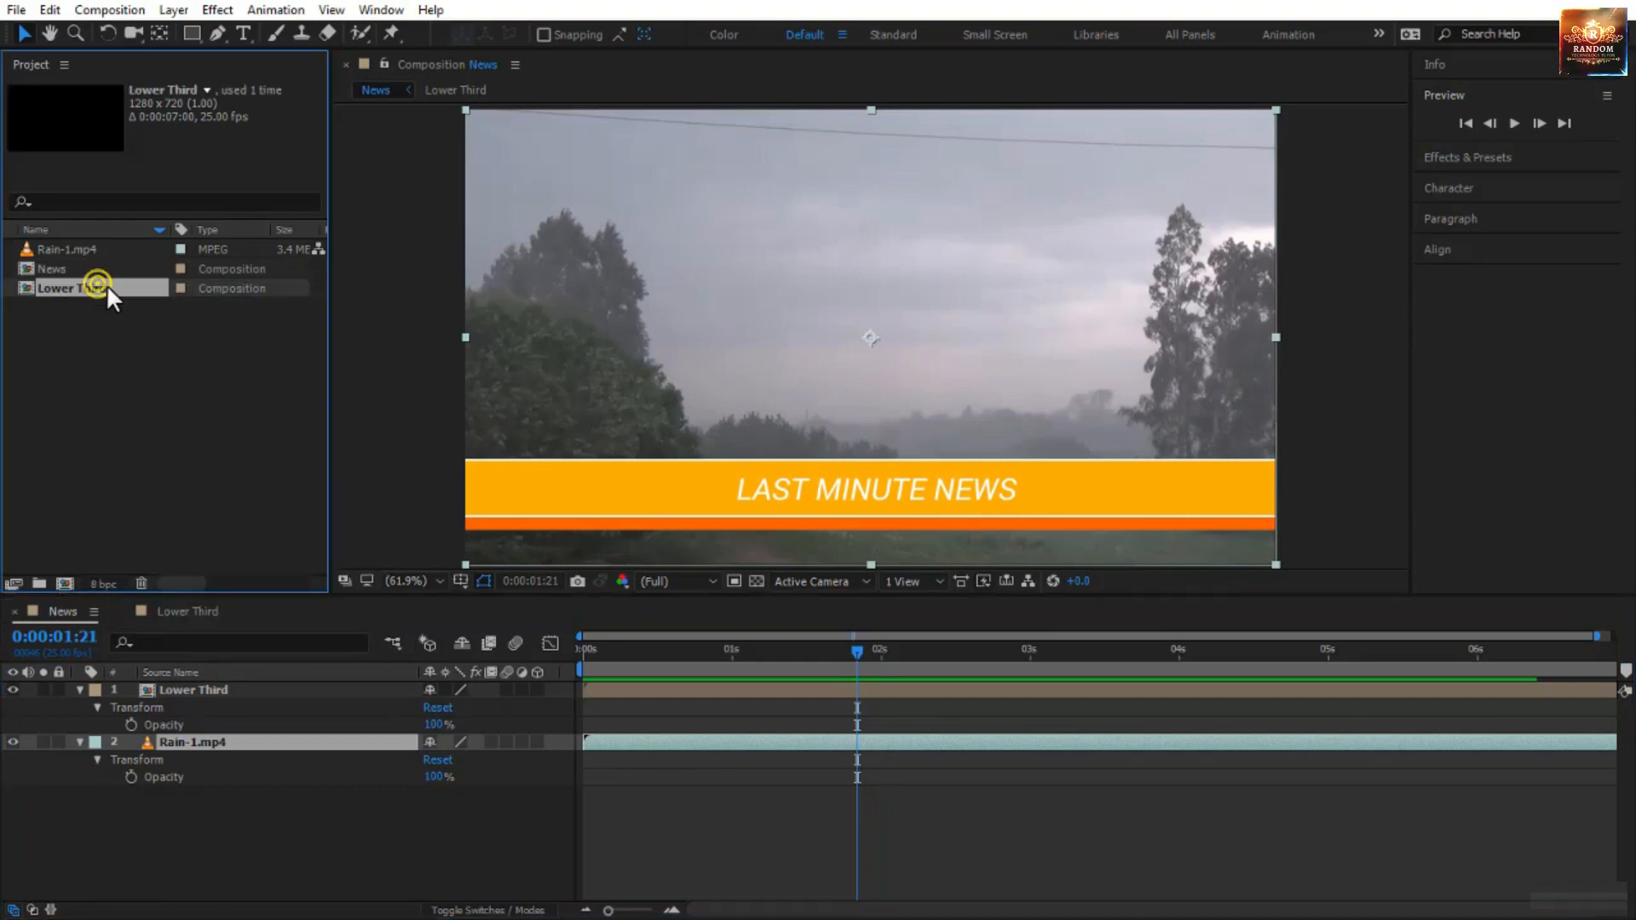
{"action": "right_click", "coordinate": [106, 286]}
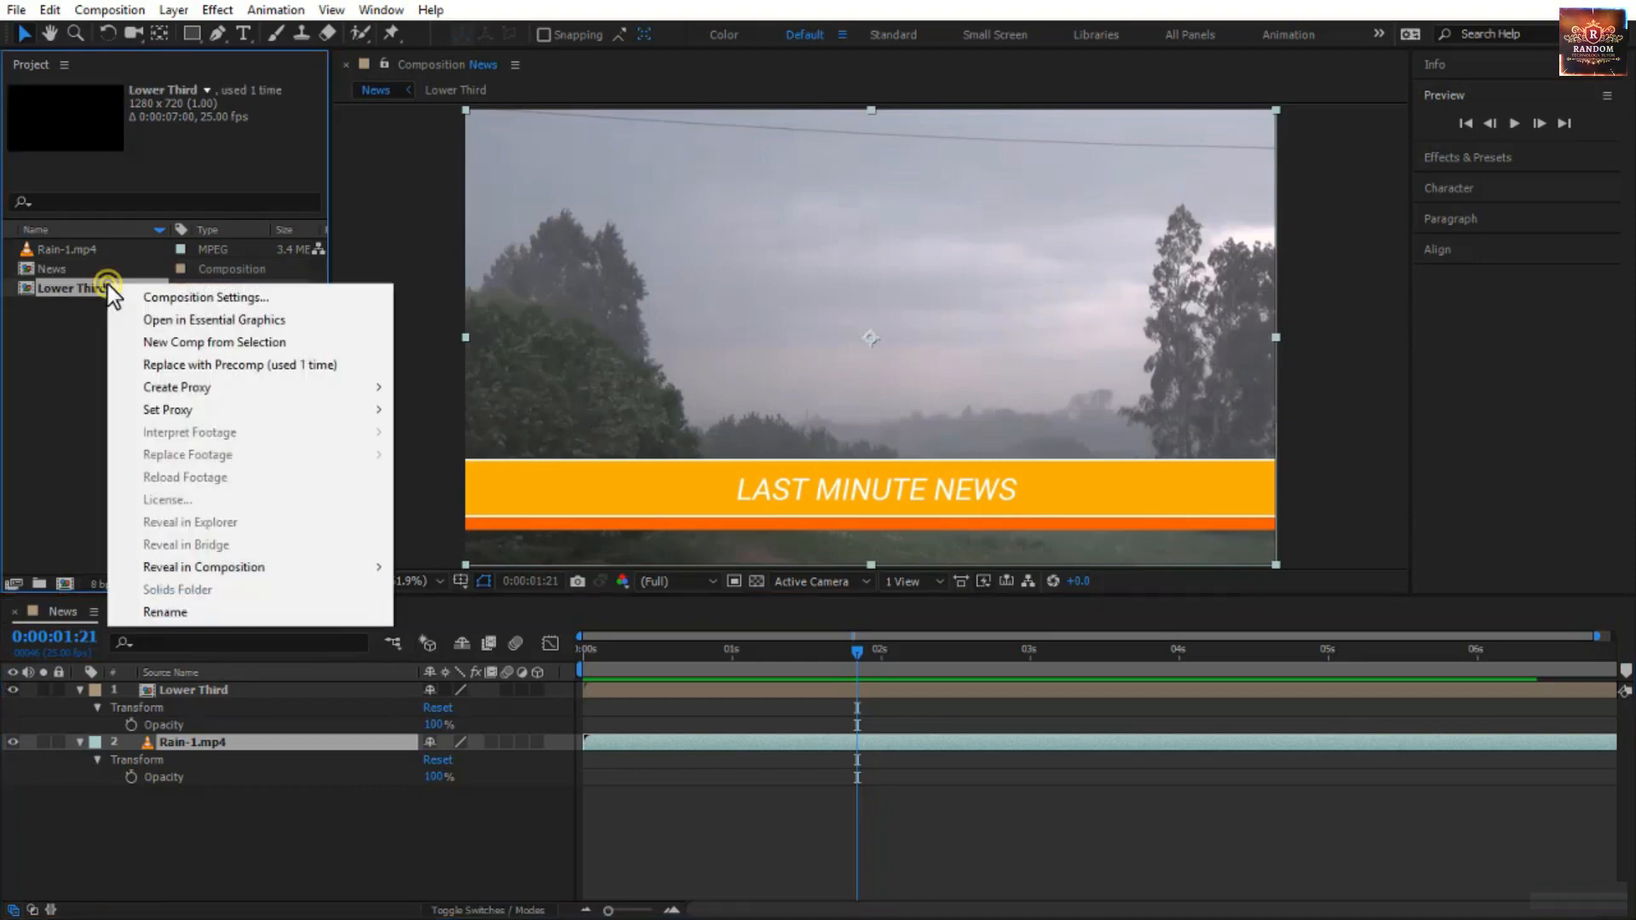
{"action": "left_click", "coordinate": [155, 319]}
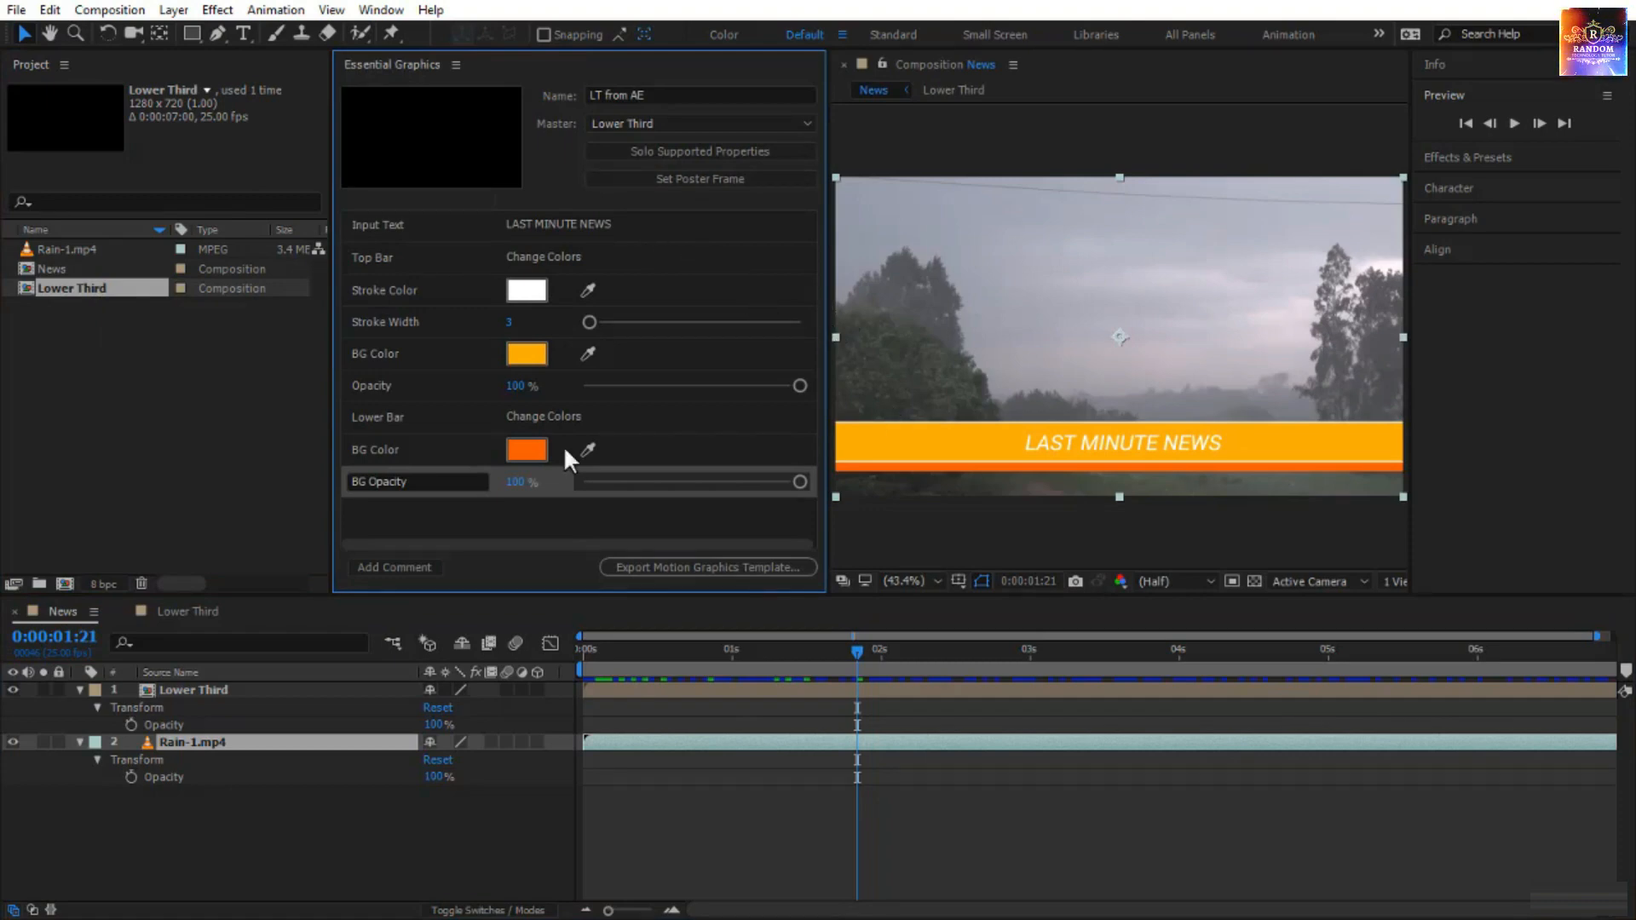
- Preview the News composition from the start, end its work area at 0:00:03:02, and play that range in a loop
{"action": "left_click", "coordinate": [861, 648]}
{"action": "key", "text": "Home"}
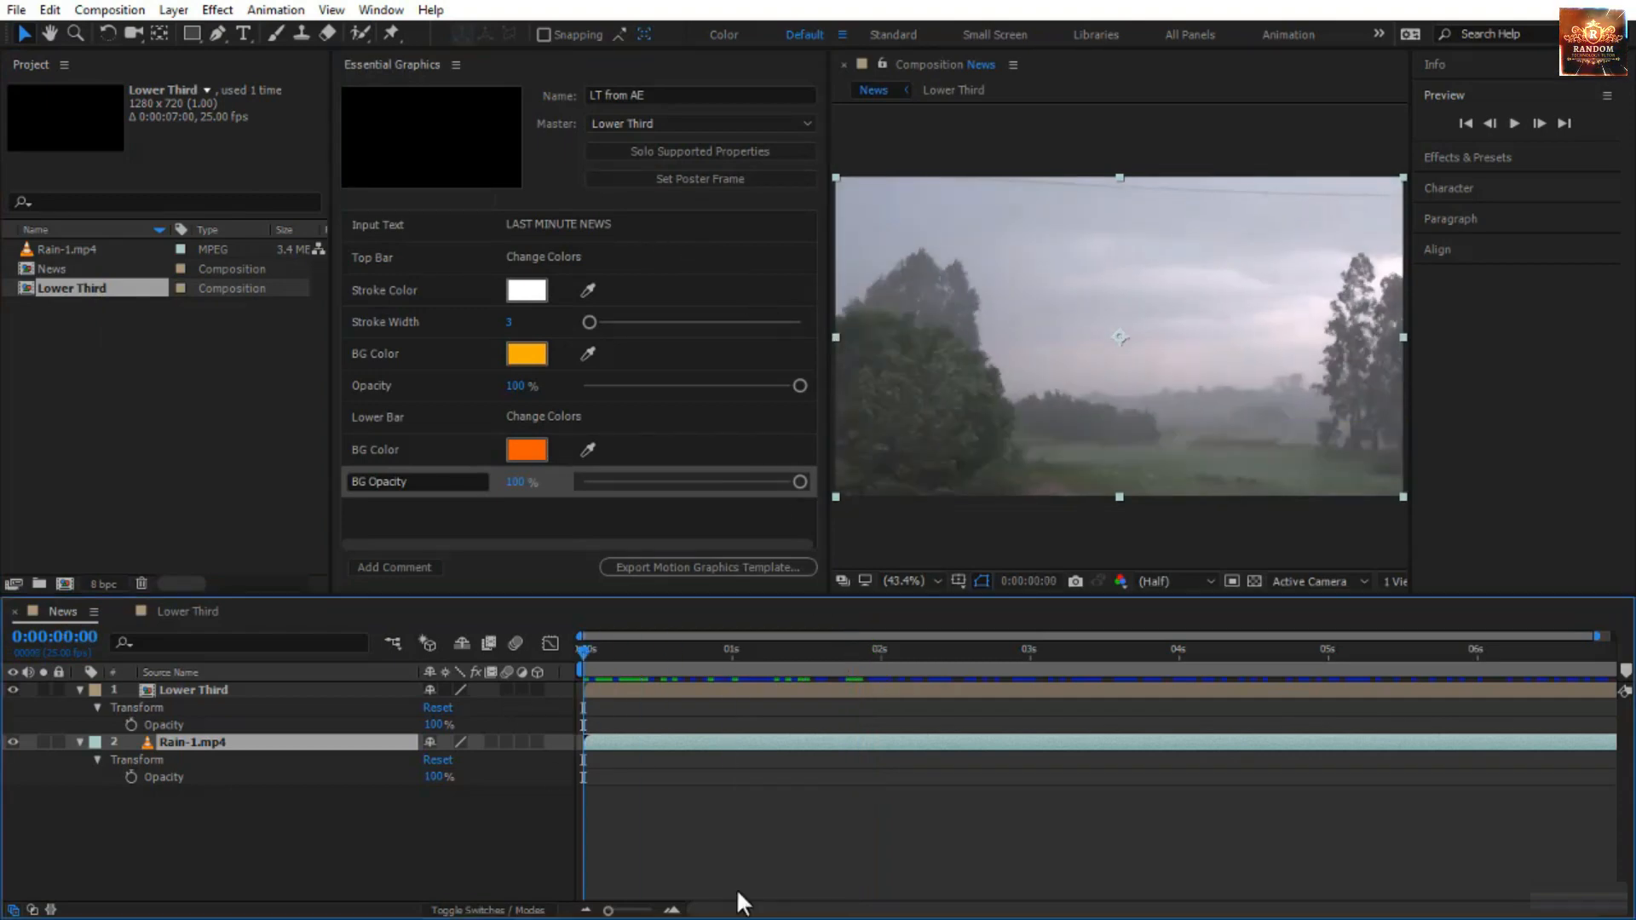
{"action": "key", "text": "space"}
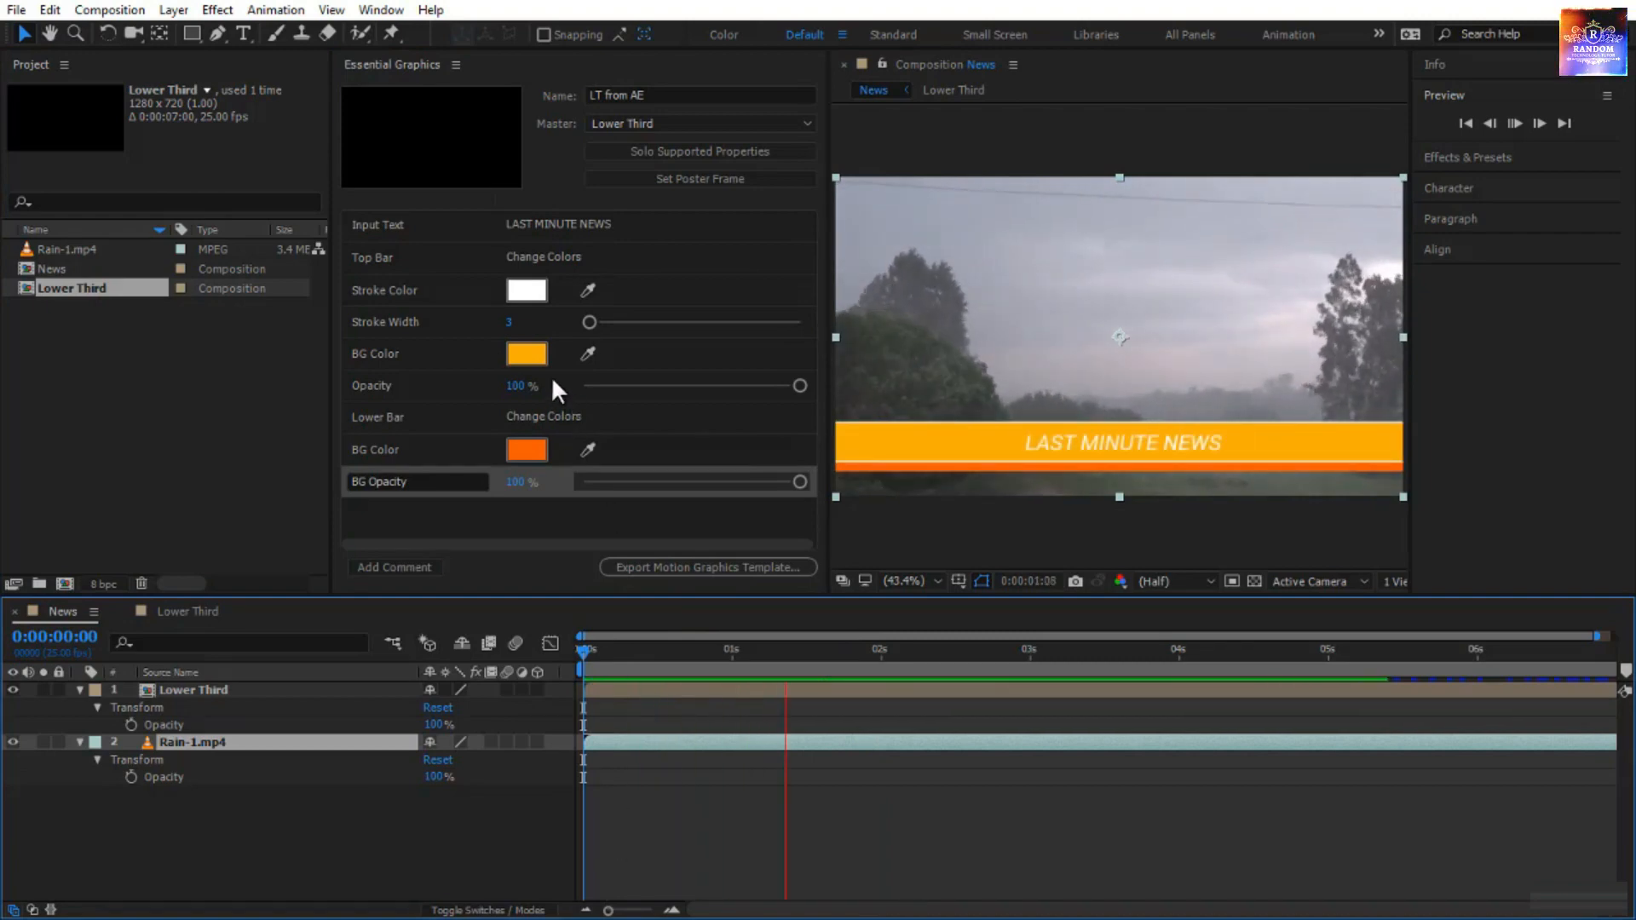
{"action": "left_click_drag", "start_coordinate": [928, 657], "coordinate": [1039, 673]}
{"action": "key", "text": "n"}
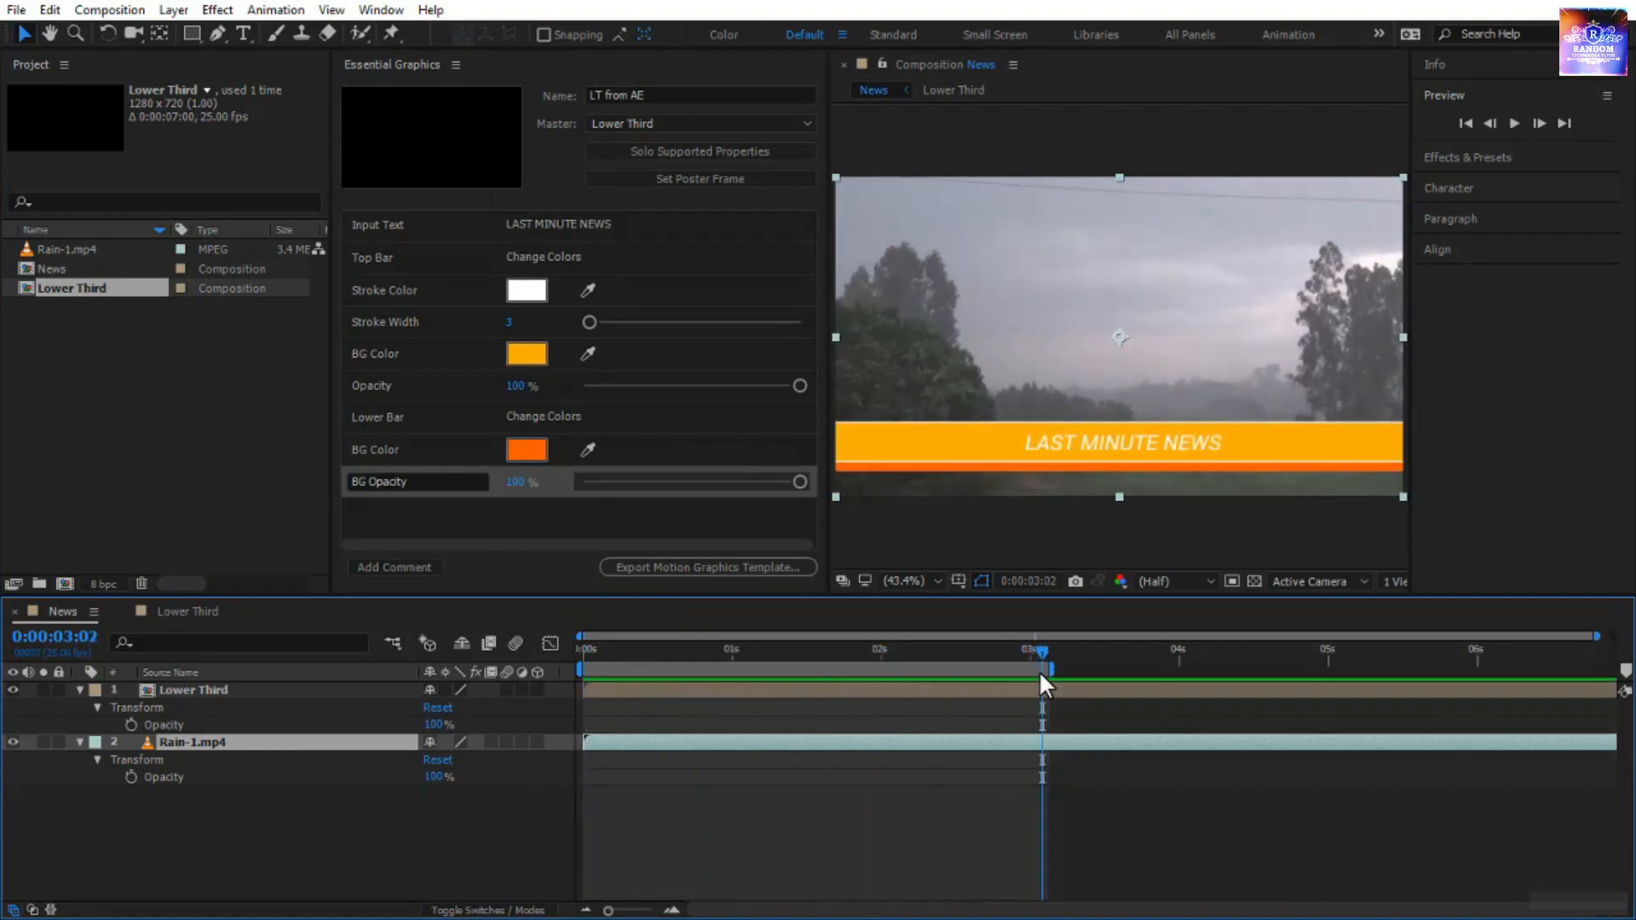
{"action": "key", "text": "space"}
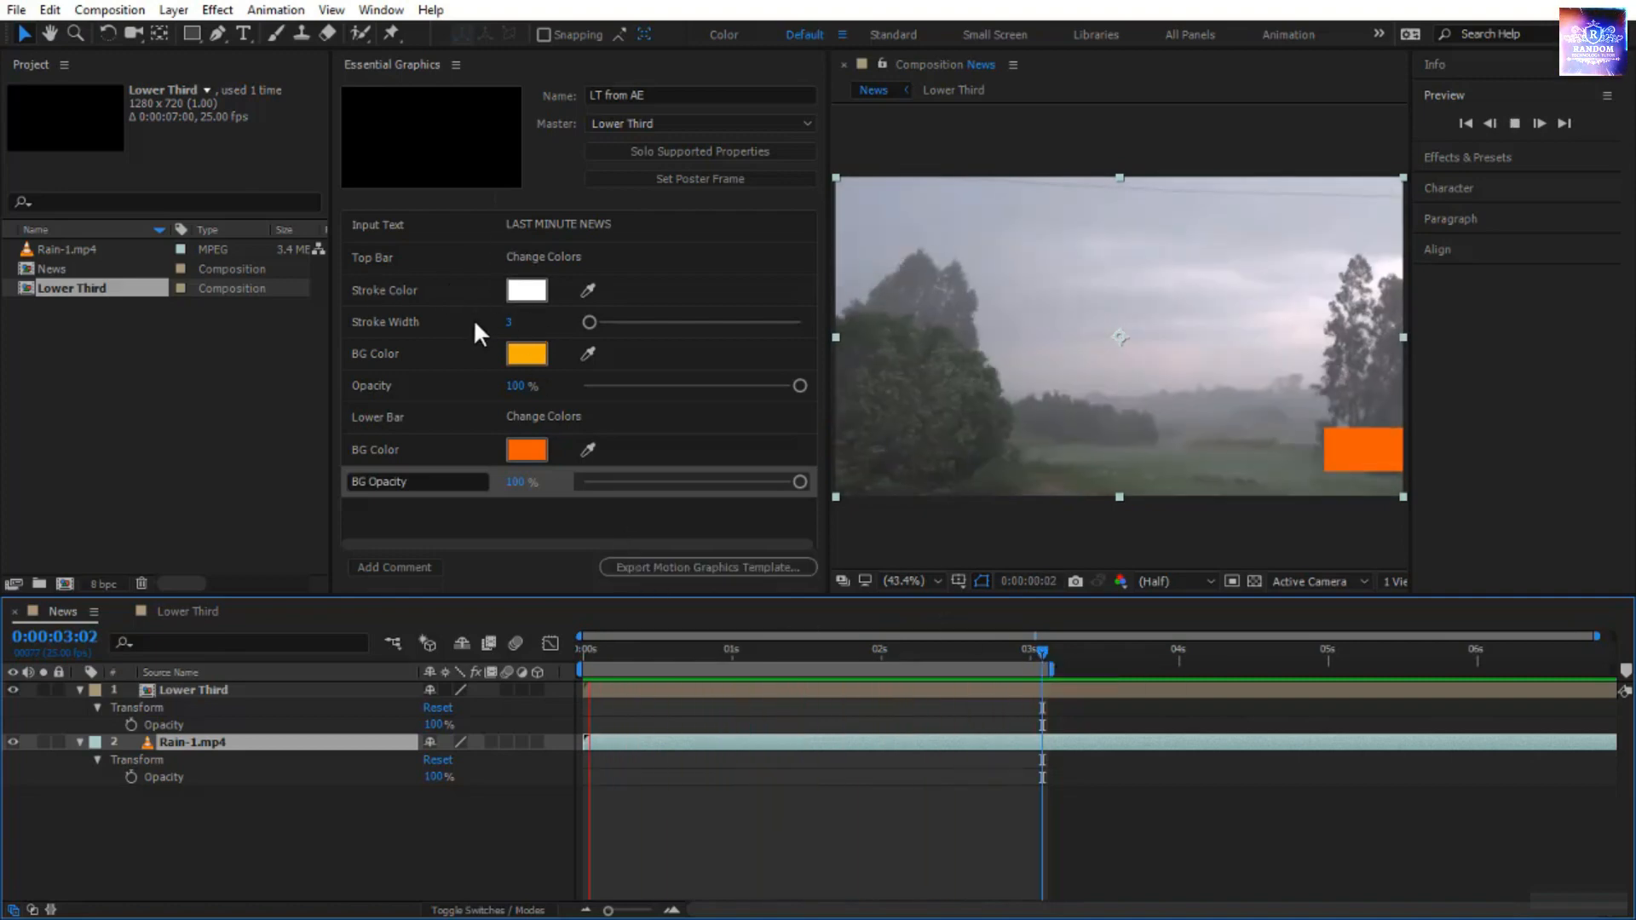
- Try a Stroke Width of 10 on the top bar in the template and settle on 2
{"action": "left_click", "coordinate": [512, 329]}
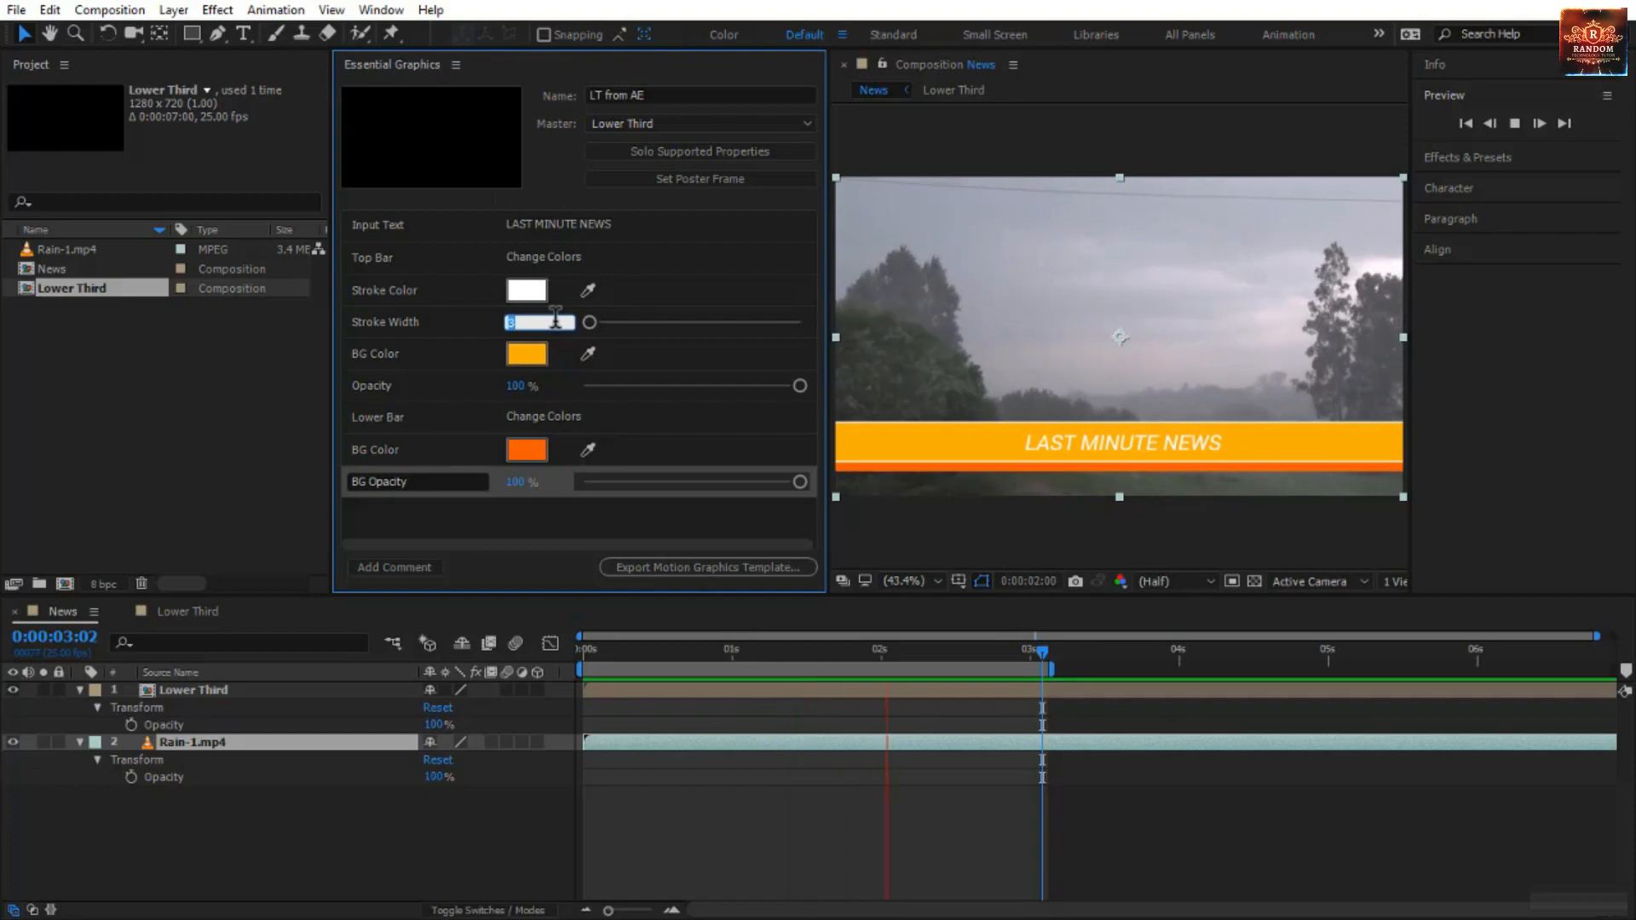
{"action": "key", "text": "Return"}
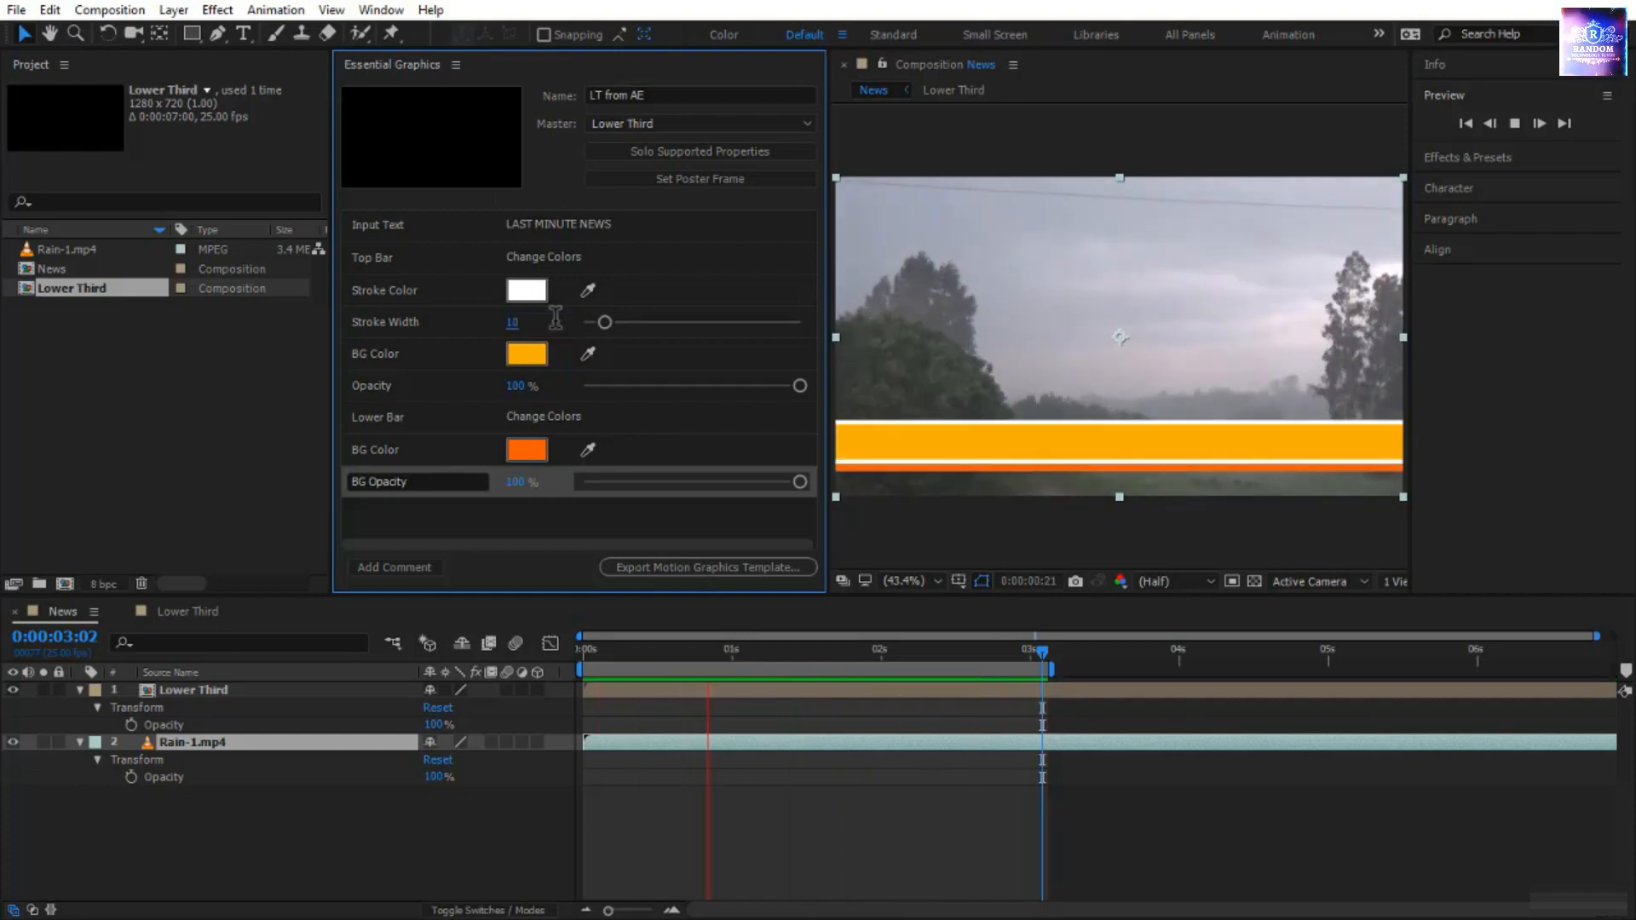
{"action": "left_click", "coordinate": [512, 323]}
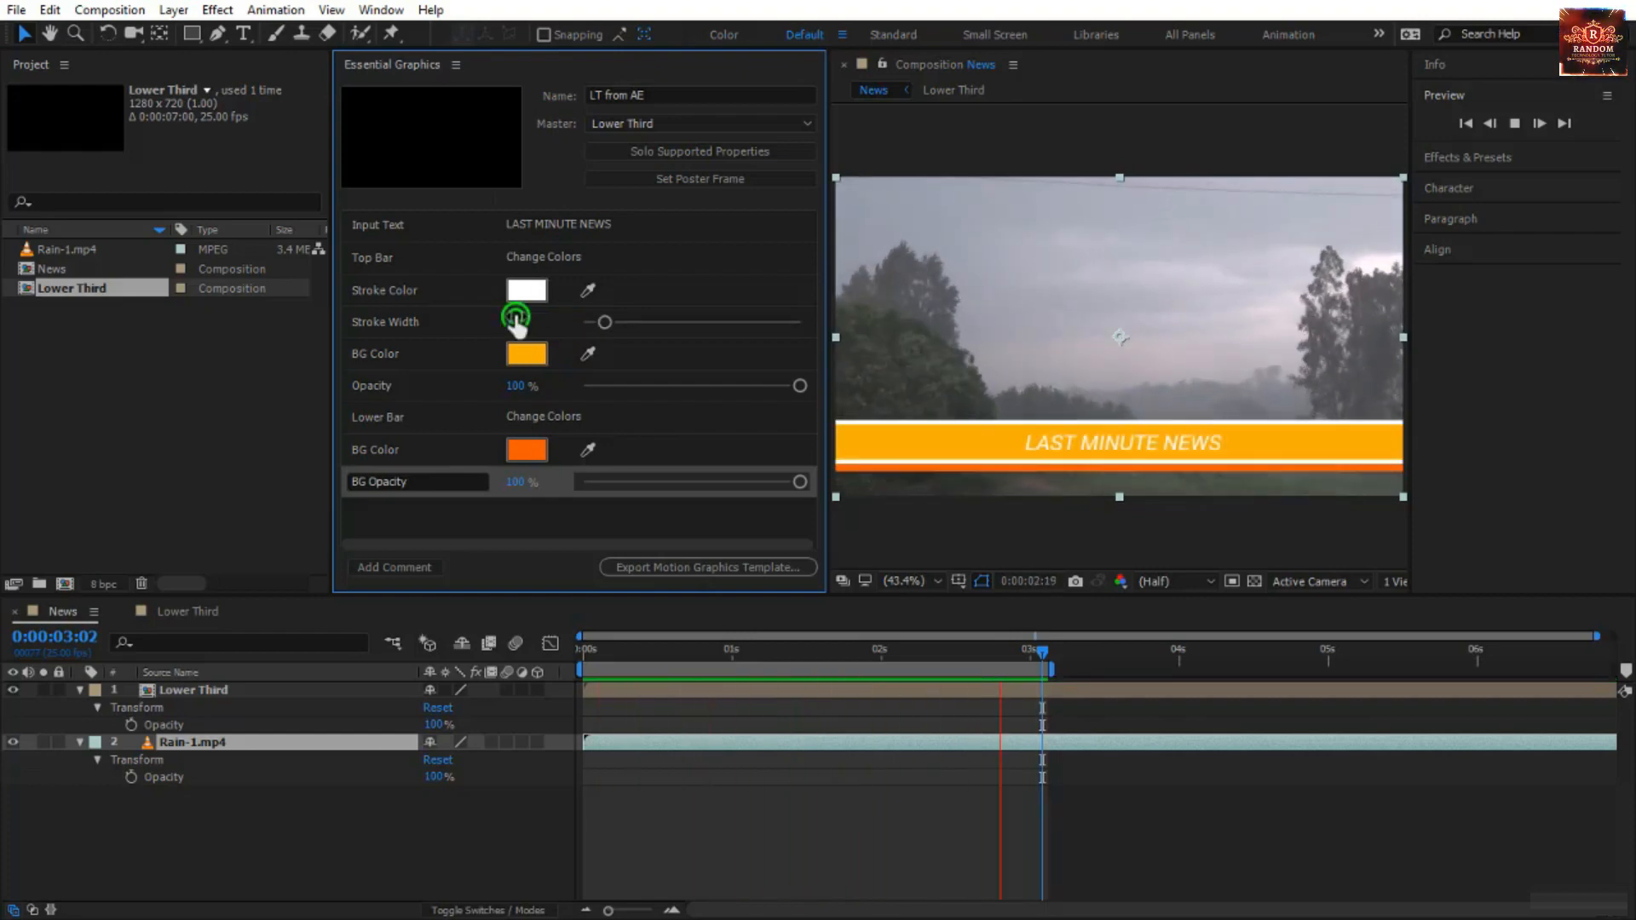
{"action": "type", "text": "2"}
{"action": "key", "text": "Return"}
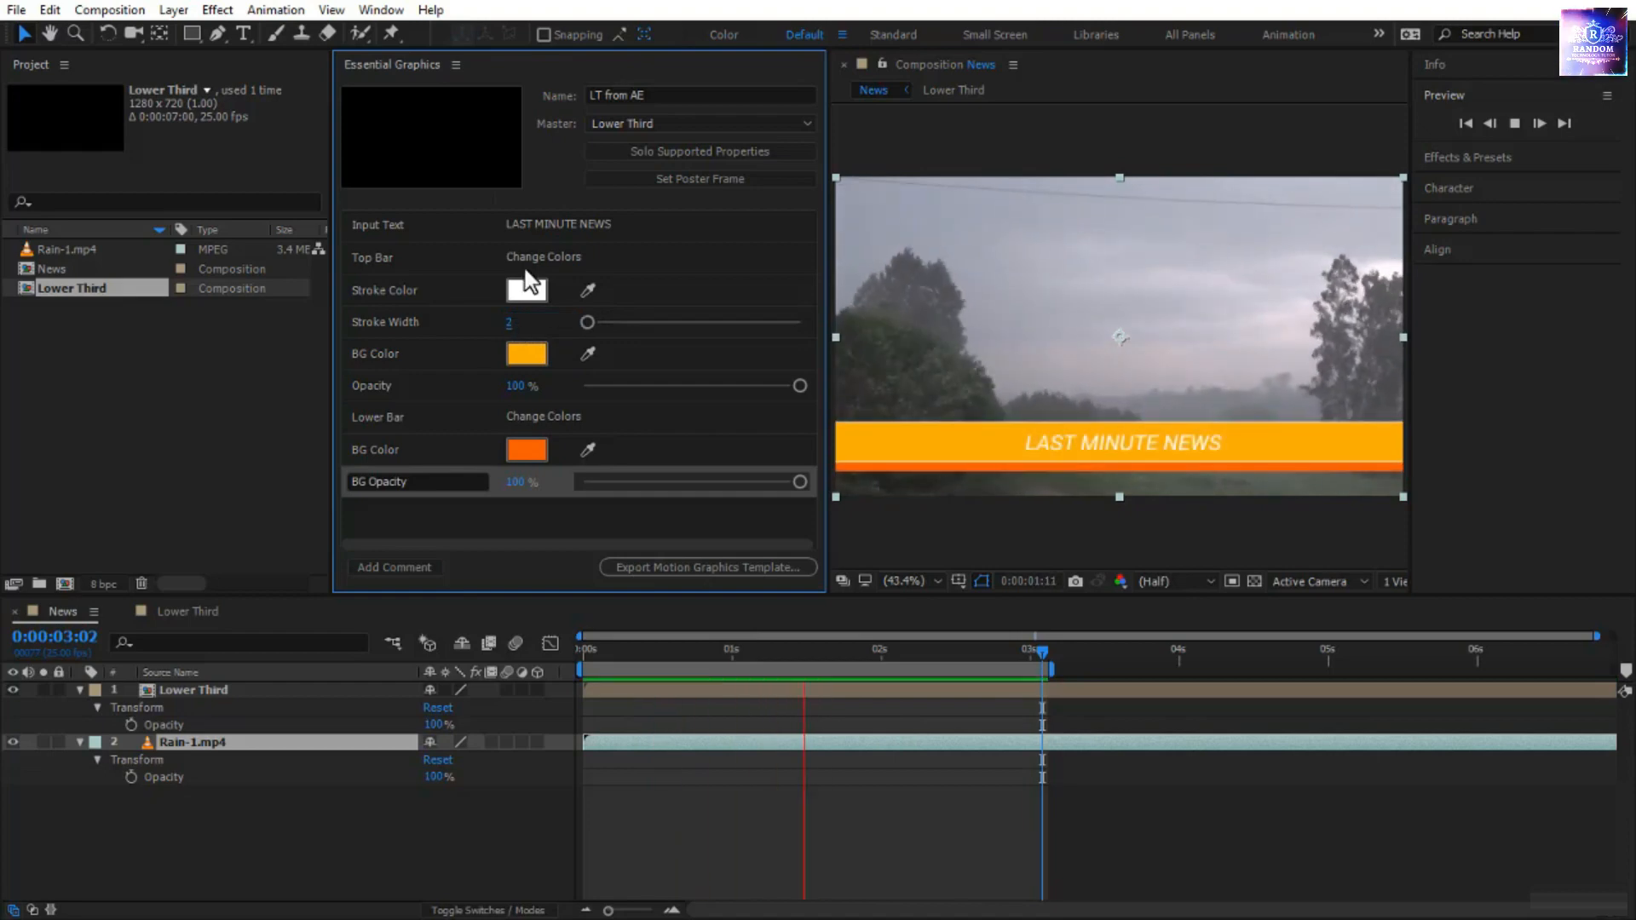
- Change the top bar's BG Color in the template to blue 004EFF
{"action": "left_click", "coordinate": [528, 352]}
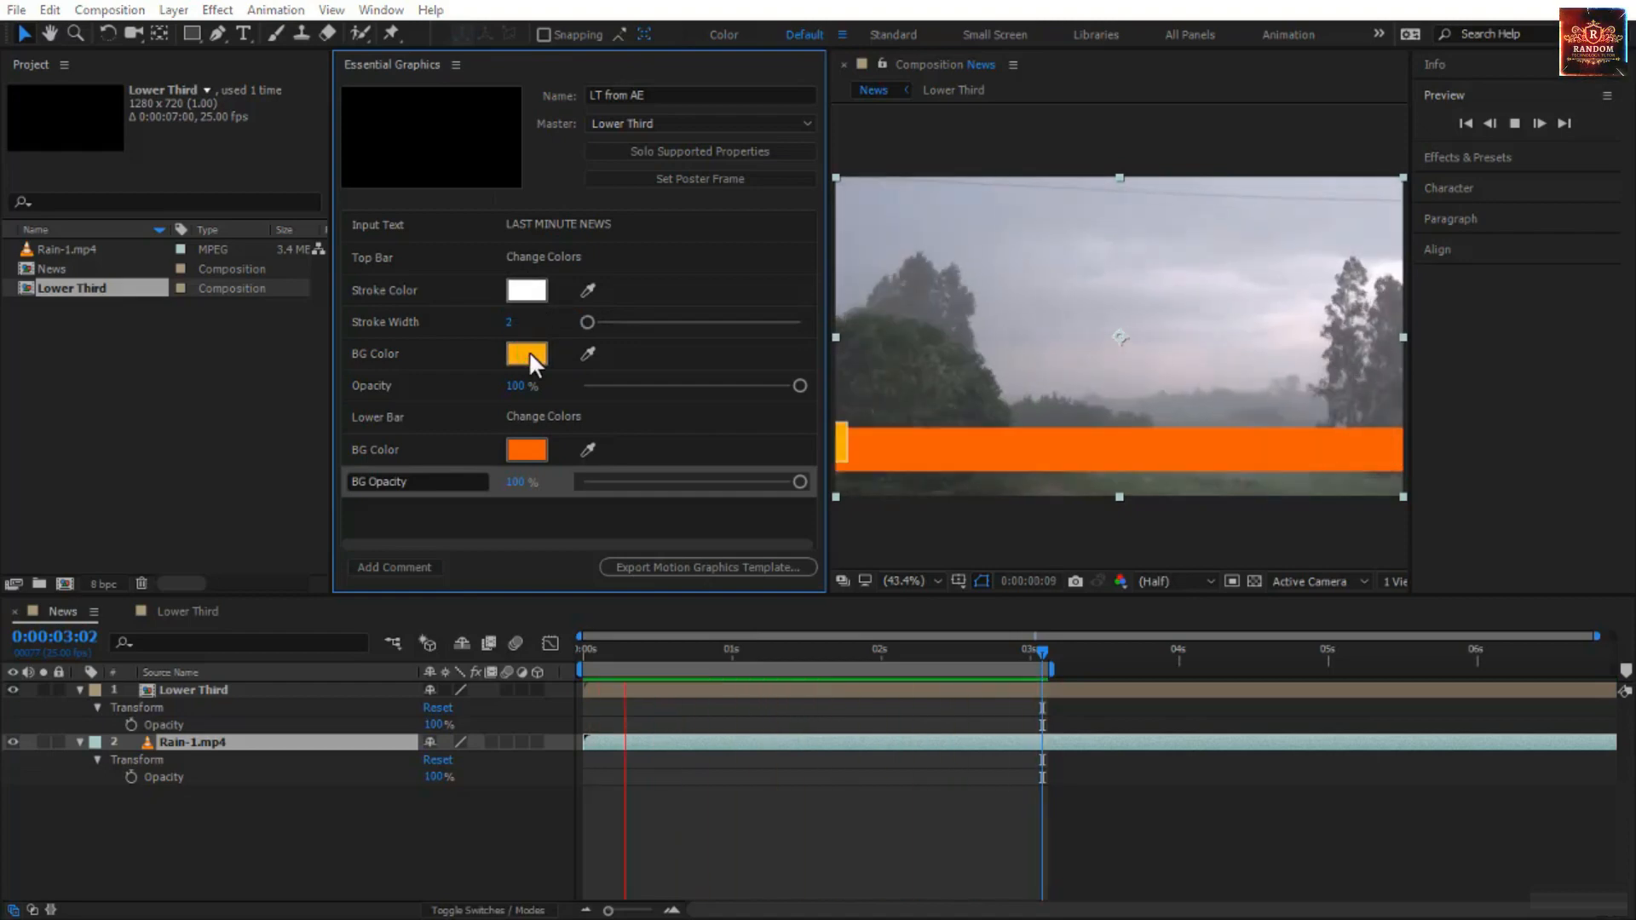
{"action": "left_click", "coordinate": [700, 354]}
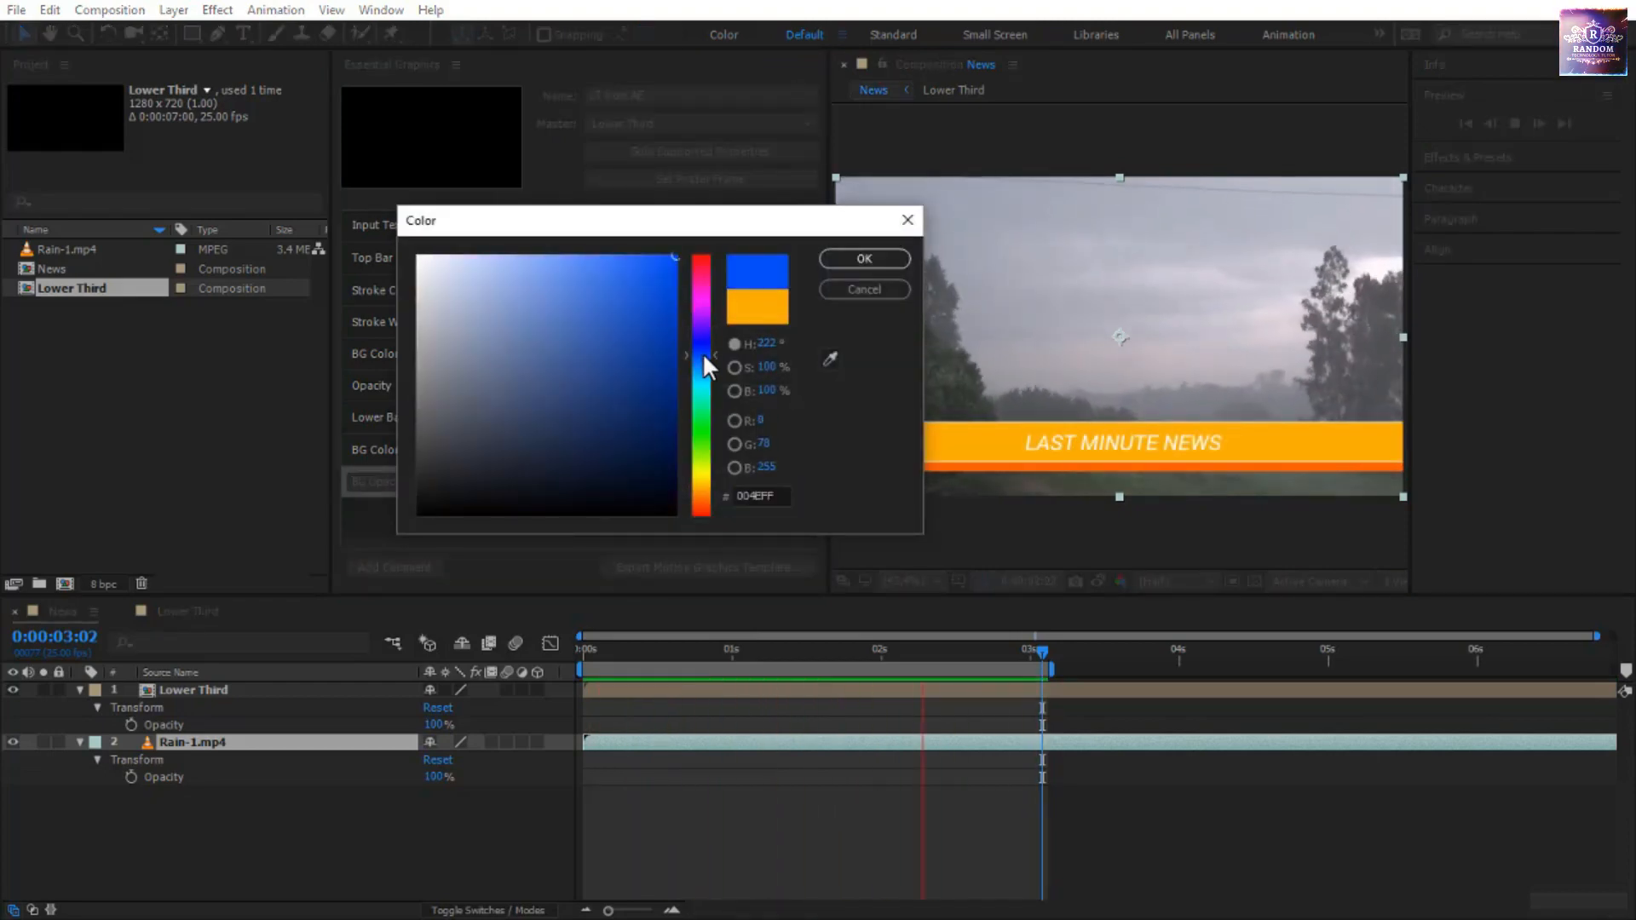
{"action": "left_click", "coordinate": [853, 256]}
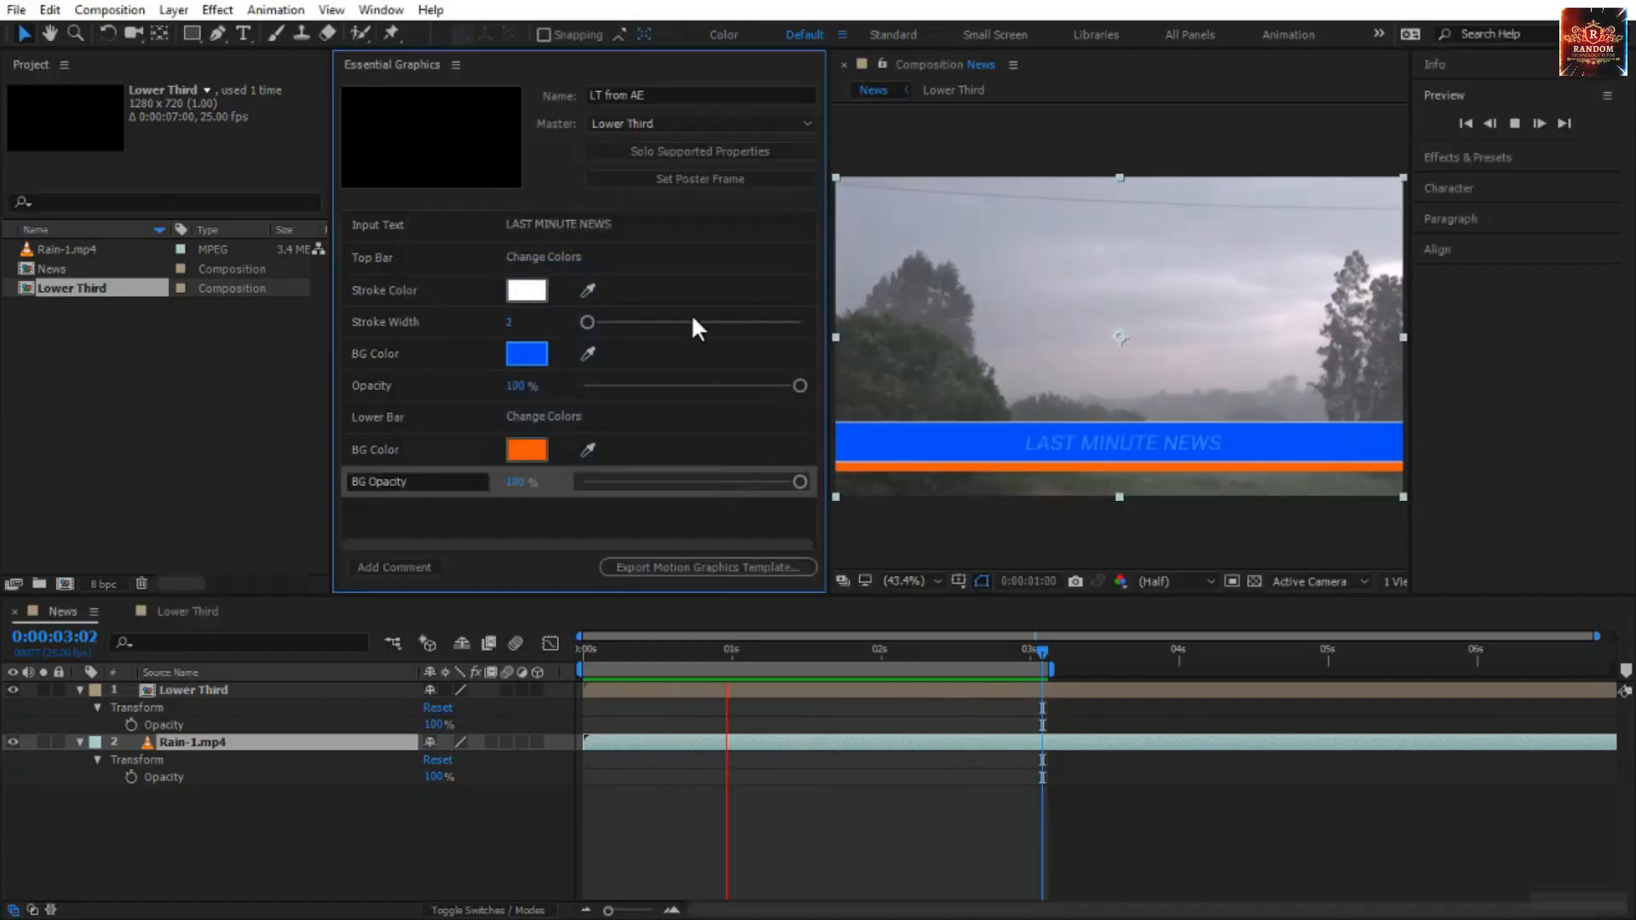
- Change the lower bar's BG Color in the template to yellow FFF600 and keep its BG Opacity at 100%
{"action": "left_click", "coordinate": [523, 449]}
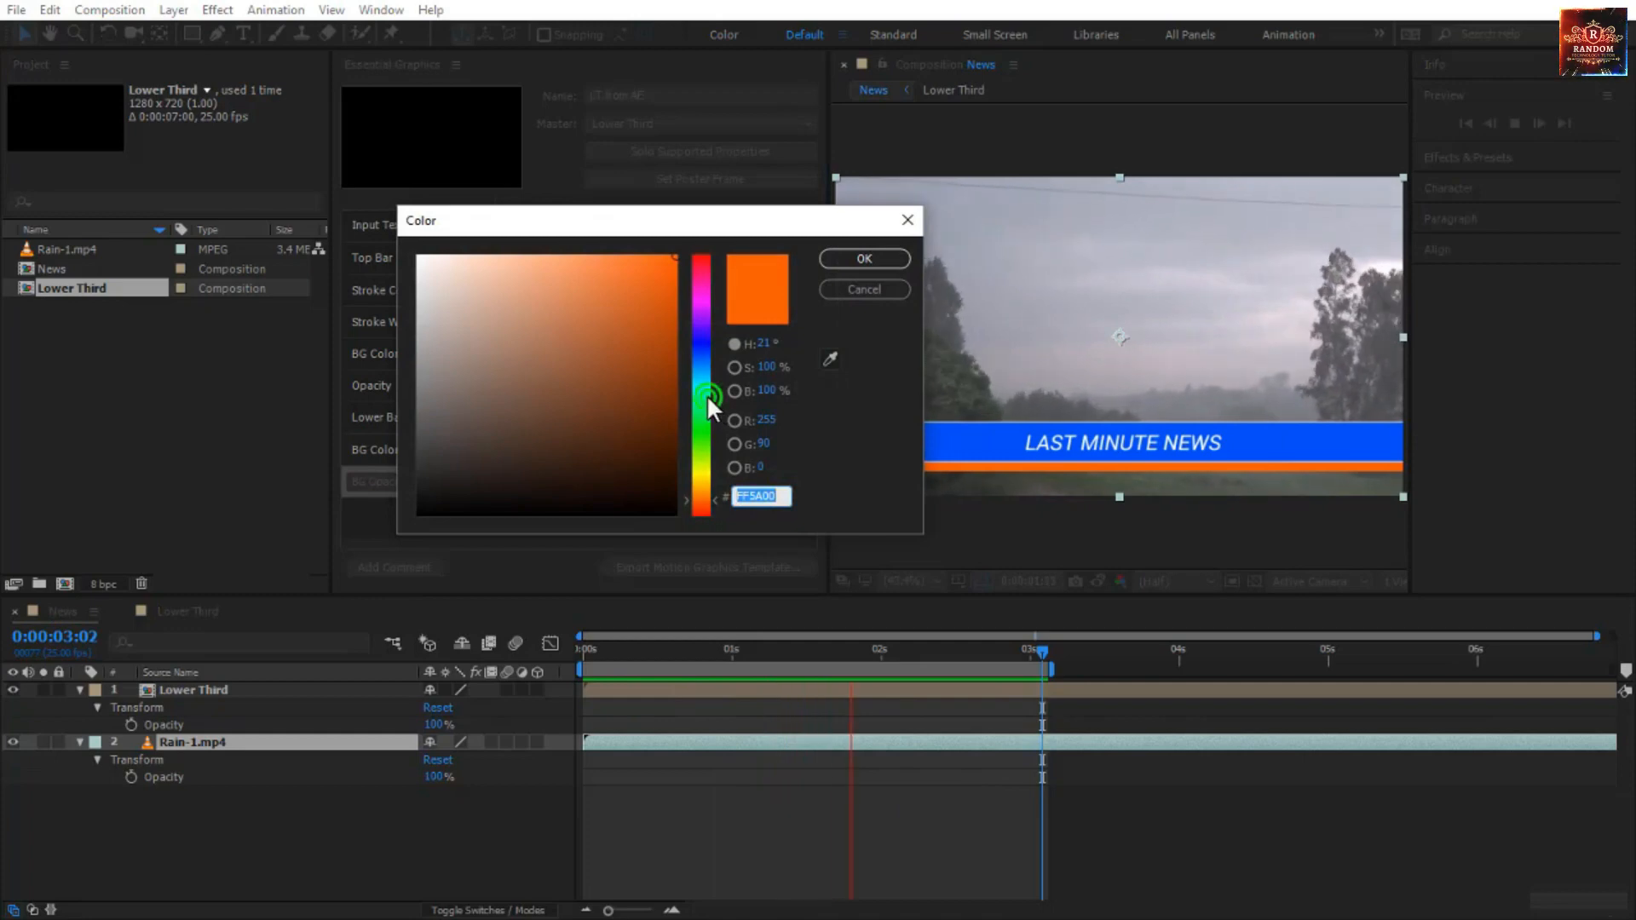
{"action": "mouse_move", "coordinate": [708, 396]}
{"action": "left_mouse_down"}
{"action": "mouse_move", "coordinate": [710, 475]}
{"action": "mouse_move", "coordinate": [628, 471]}
{"action": "mouse_move", "coordinate": [707, 243]}
{"action": "left_mouse_up"}
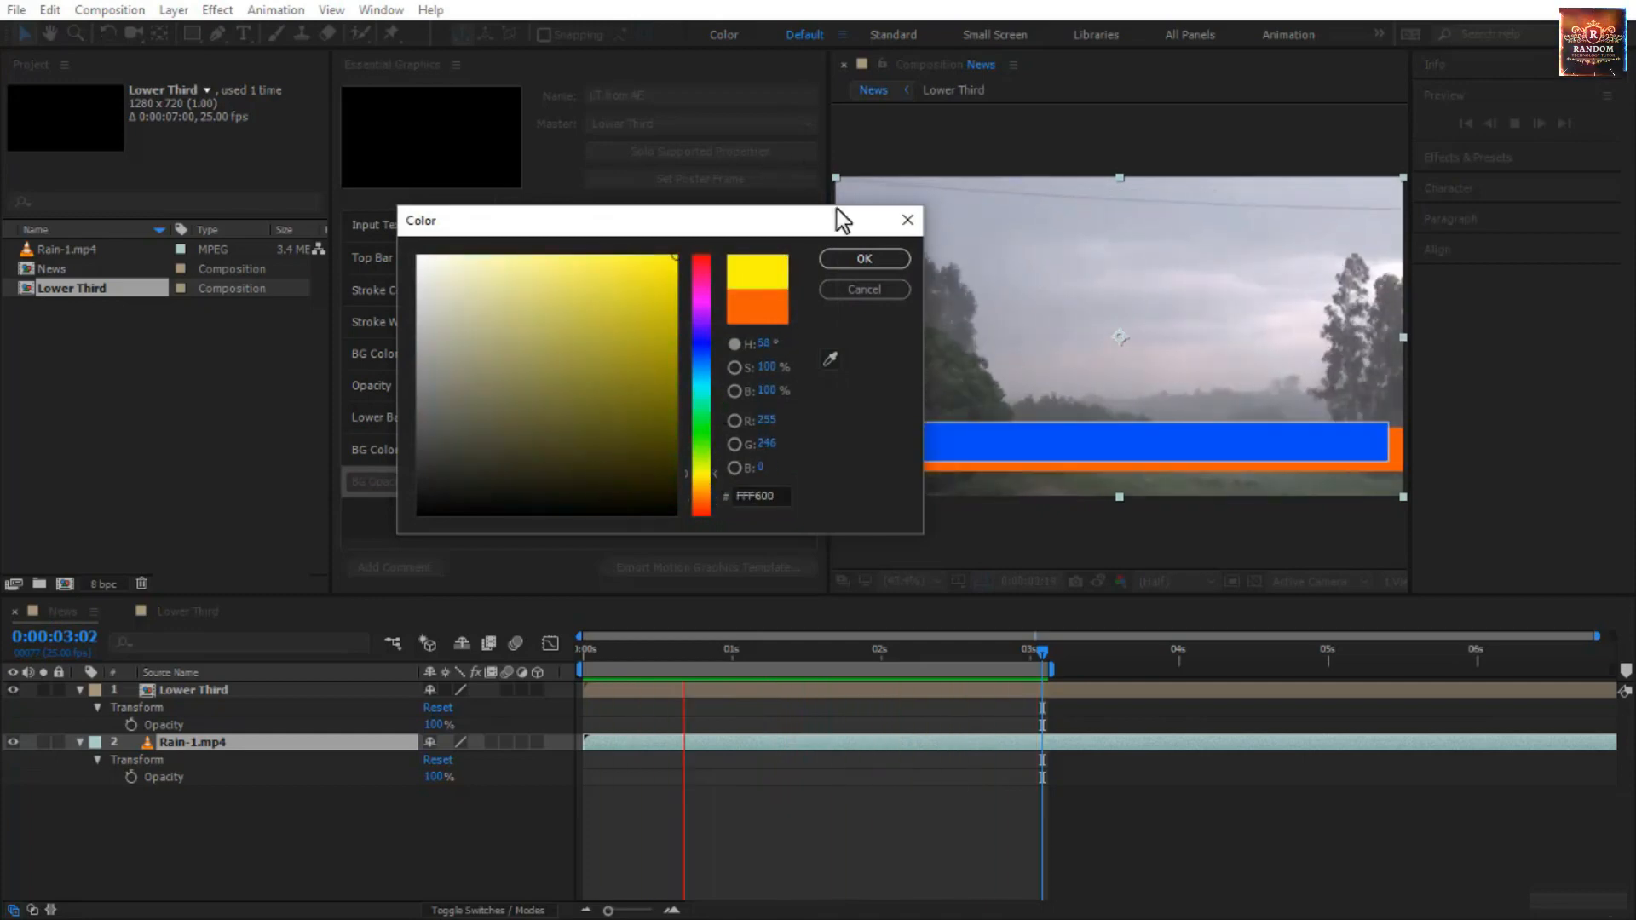
{"action": "left_click", "coordinate": [849, 258]}
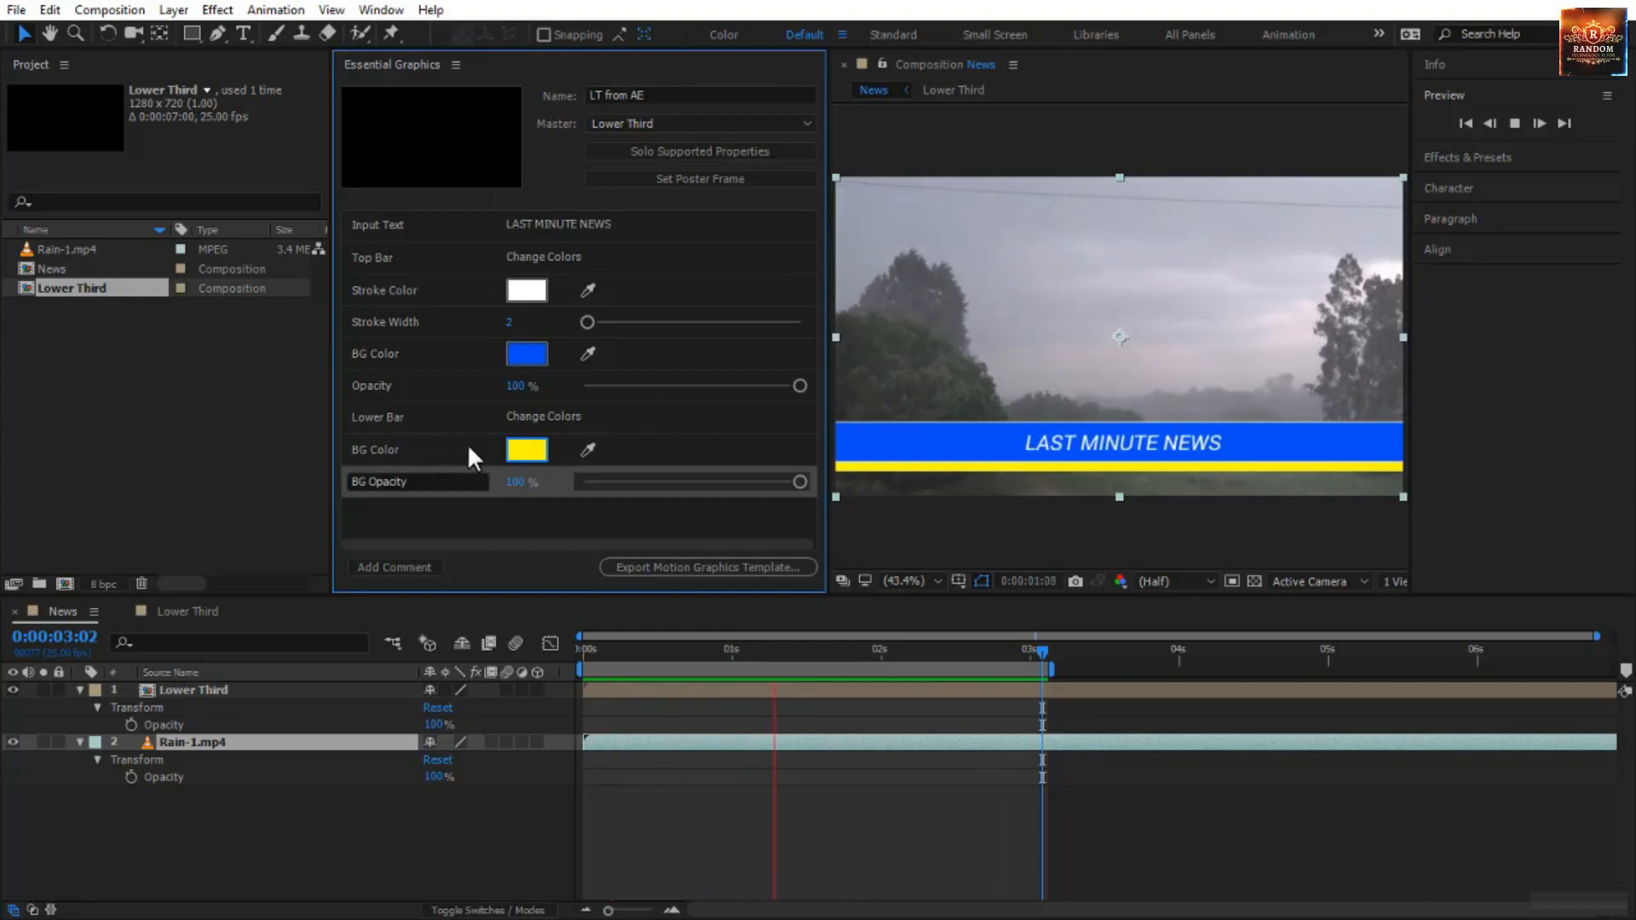
{"action": "left_click_drag", "start_coordinate": [802, 479], "coordinate": [837, 505]}
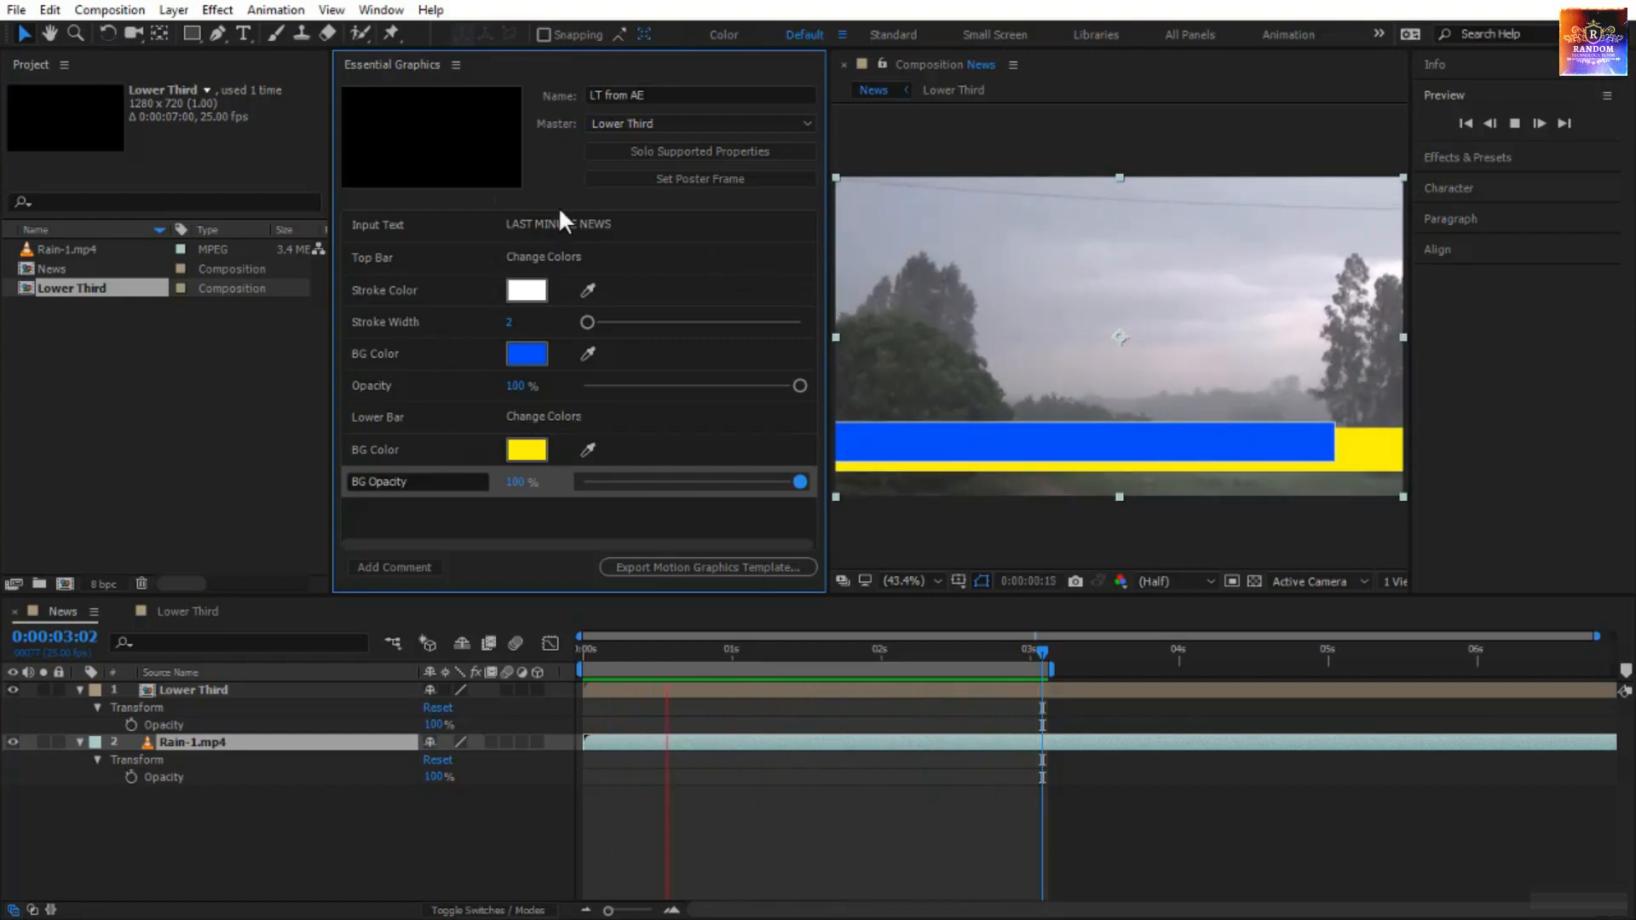
- Replace the template's Input Text with "Happening Now" and stop the looping preview of the News composition
{"action": "left_click", "coordinate": [554, 220]}
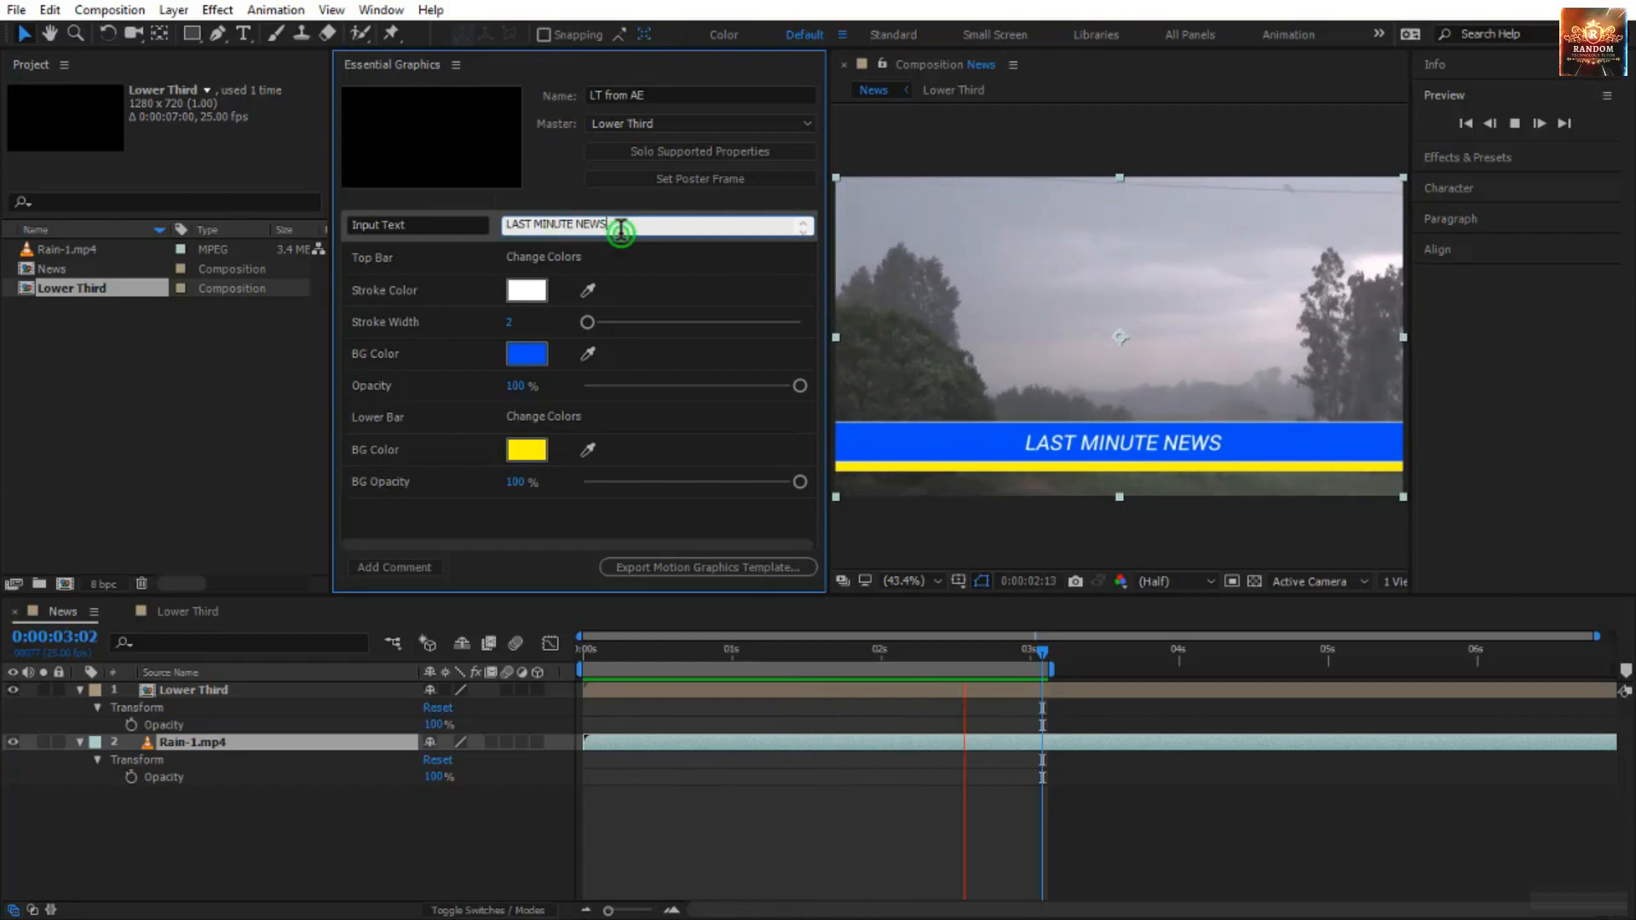
{"action": "left_click_drag", "start_coordinate": [620, 225], "coordinate": [463, 221]}
{"action": "type", "text": "H"}
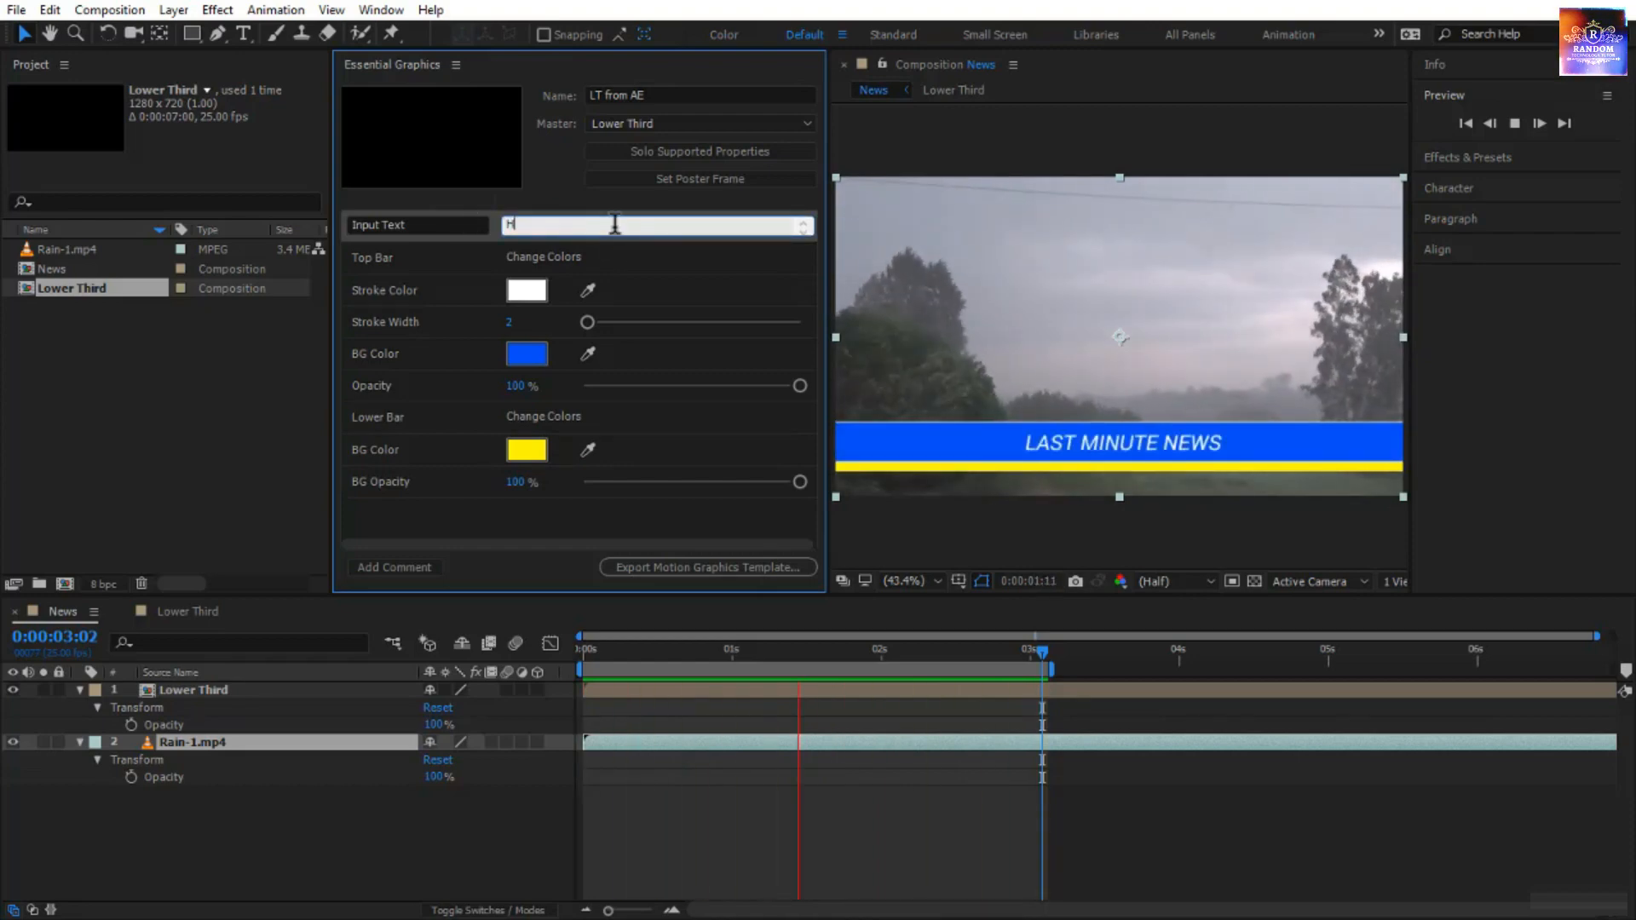
{"action": "type", "text": "appening"}
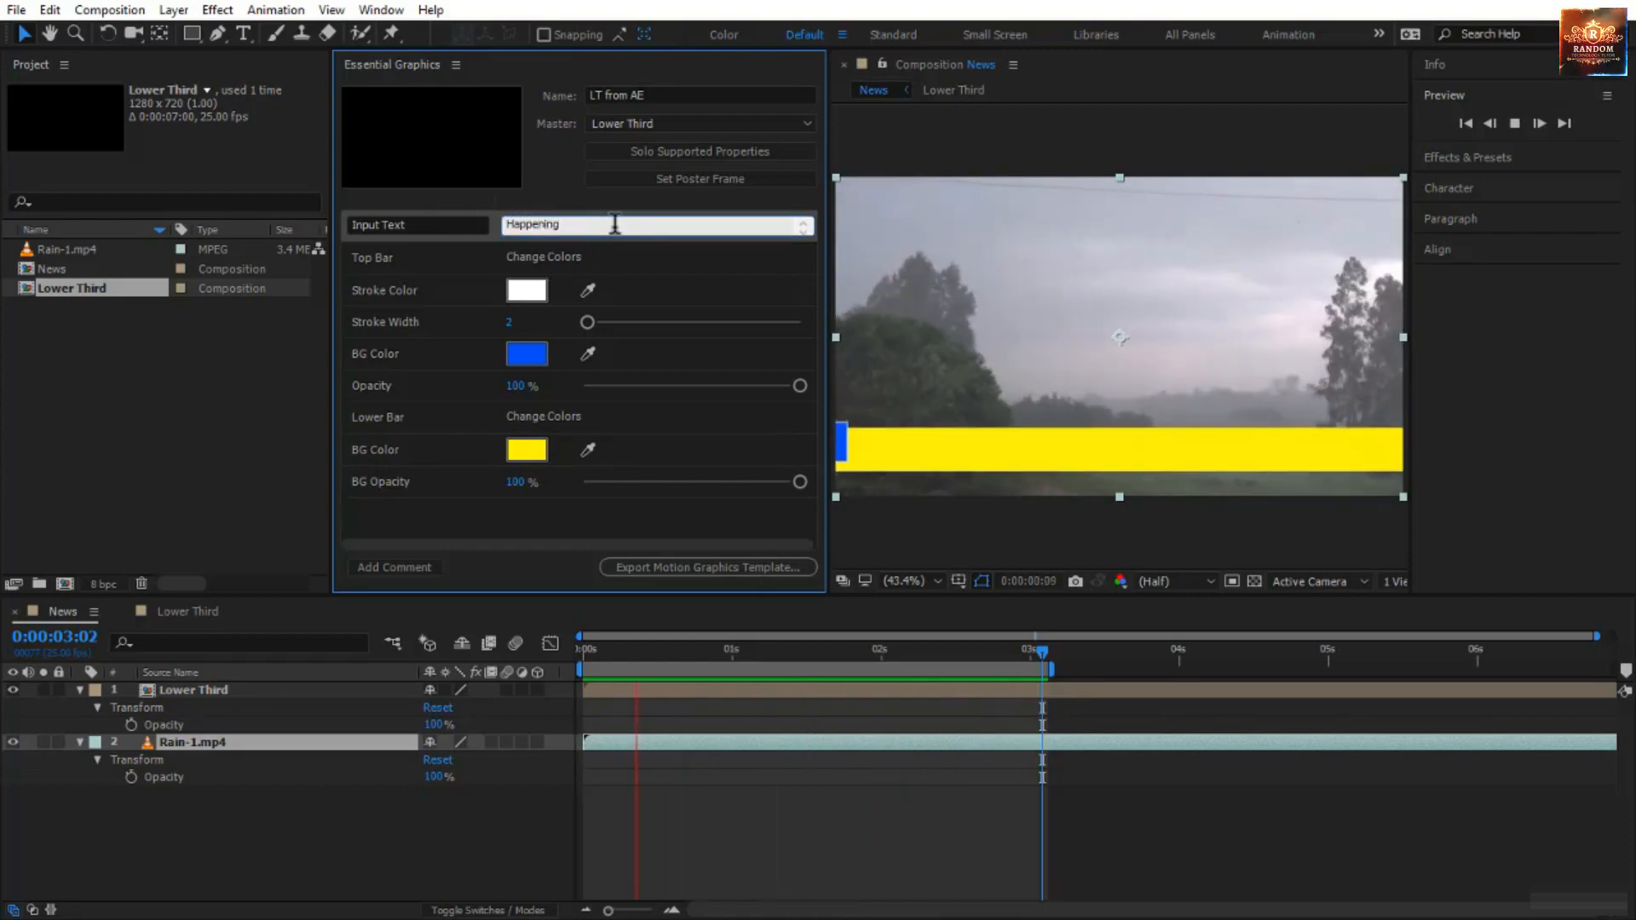
{"action": "type", "text": " Now"}
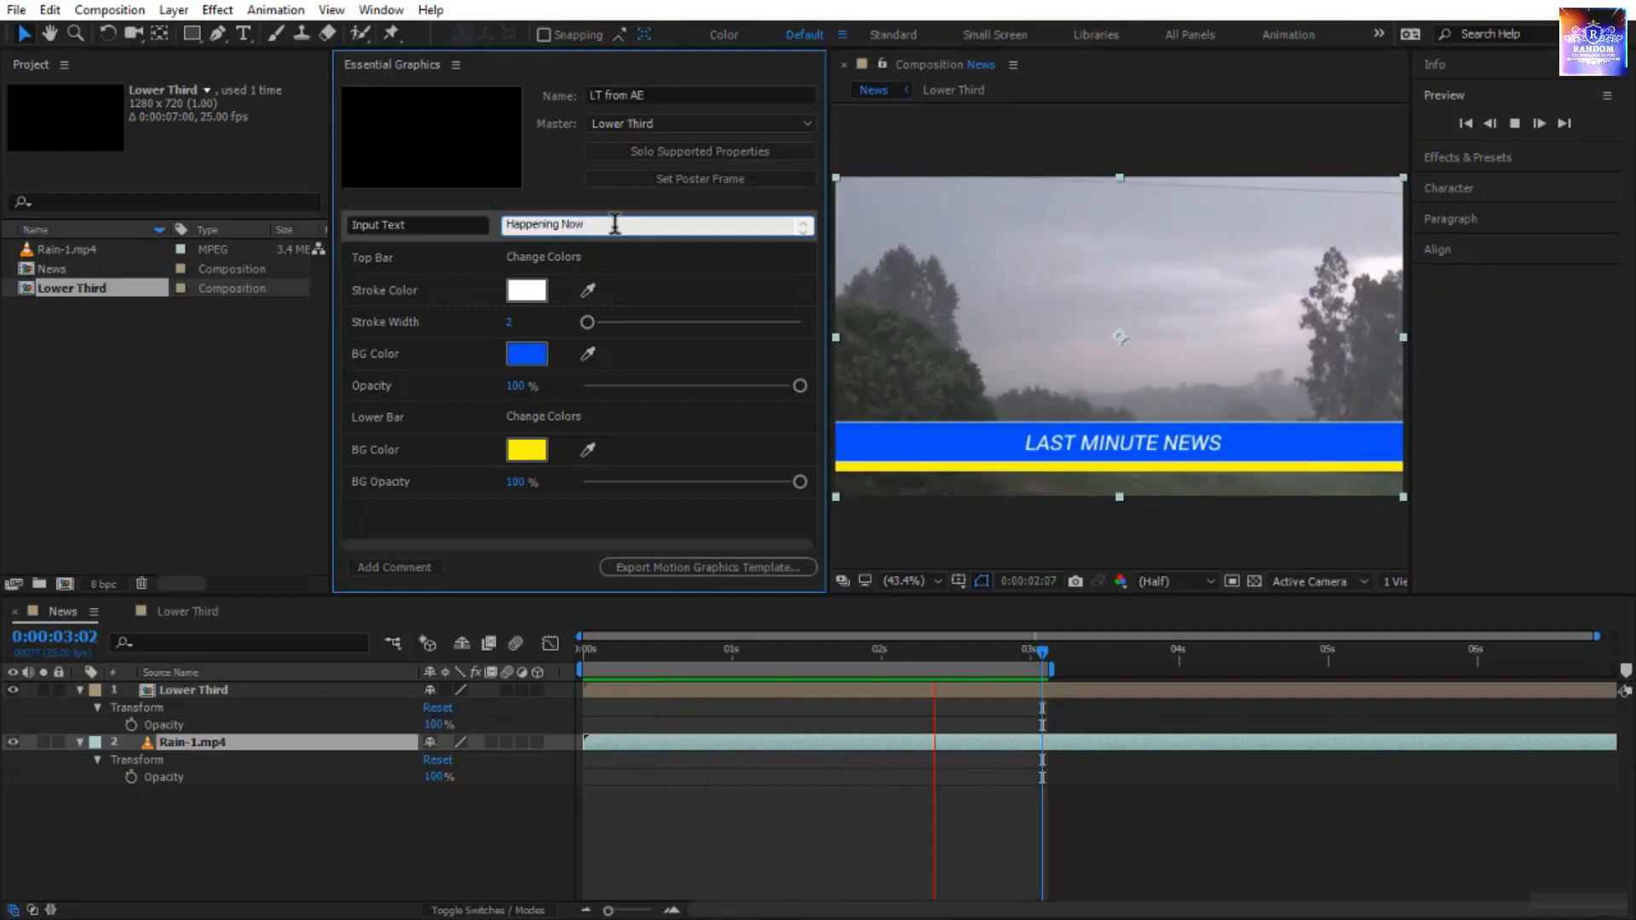
{"action": "left_click", "coordinate": [556, 184]}
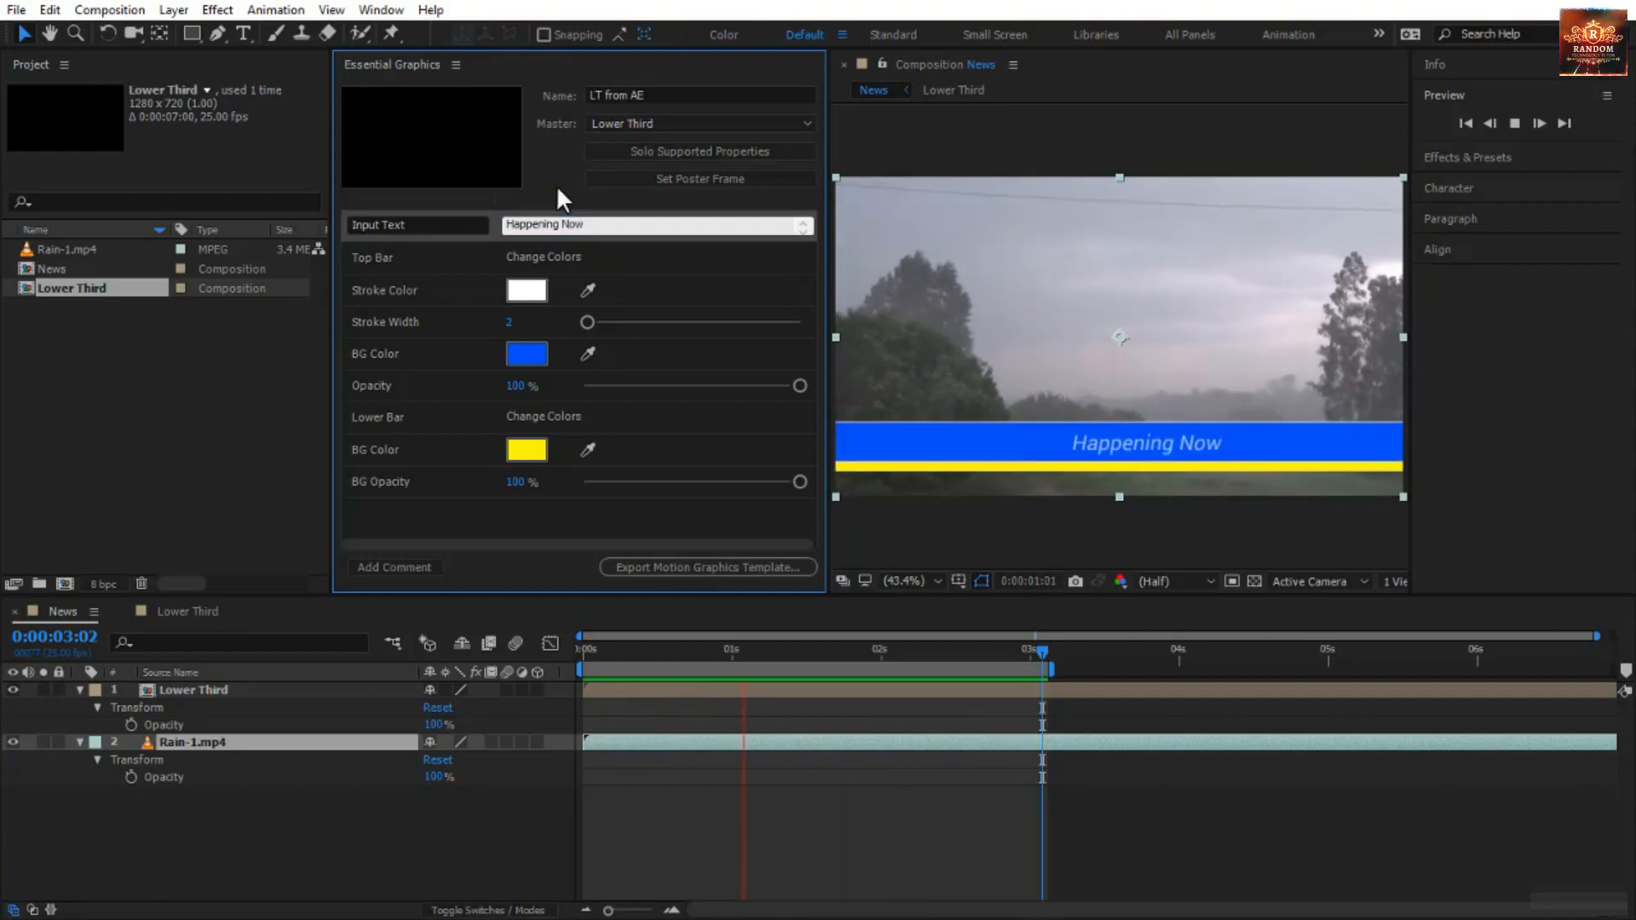
{"action": "left_click", "coordinate": [627, 255]}
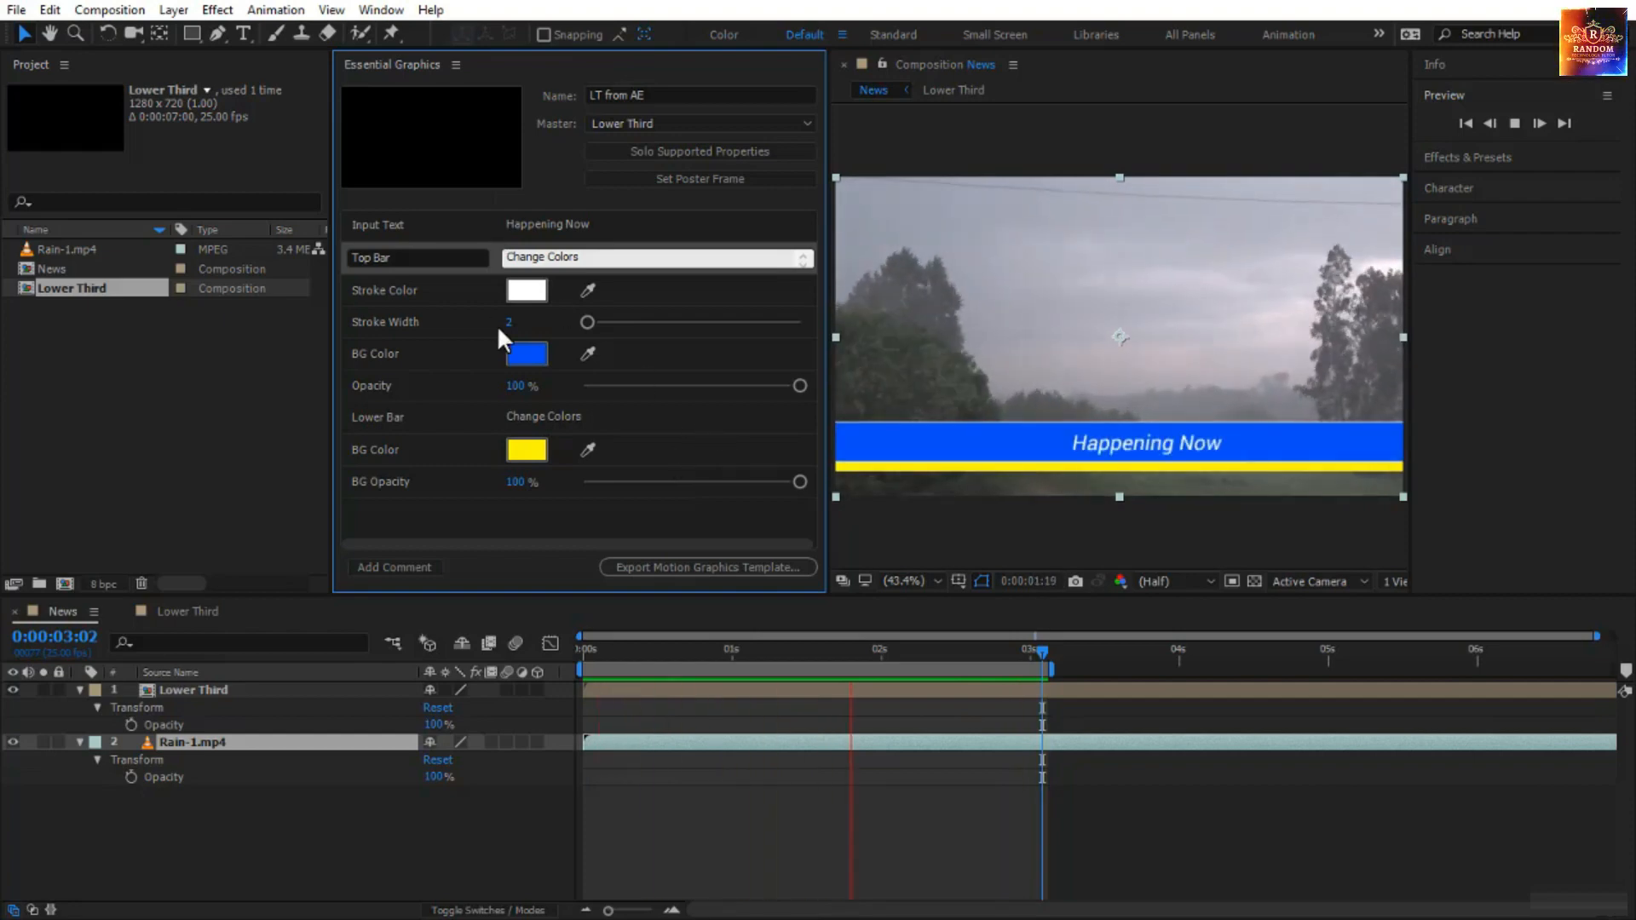
{"action": "key", "text": "space"}
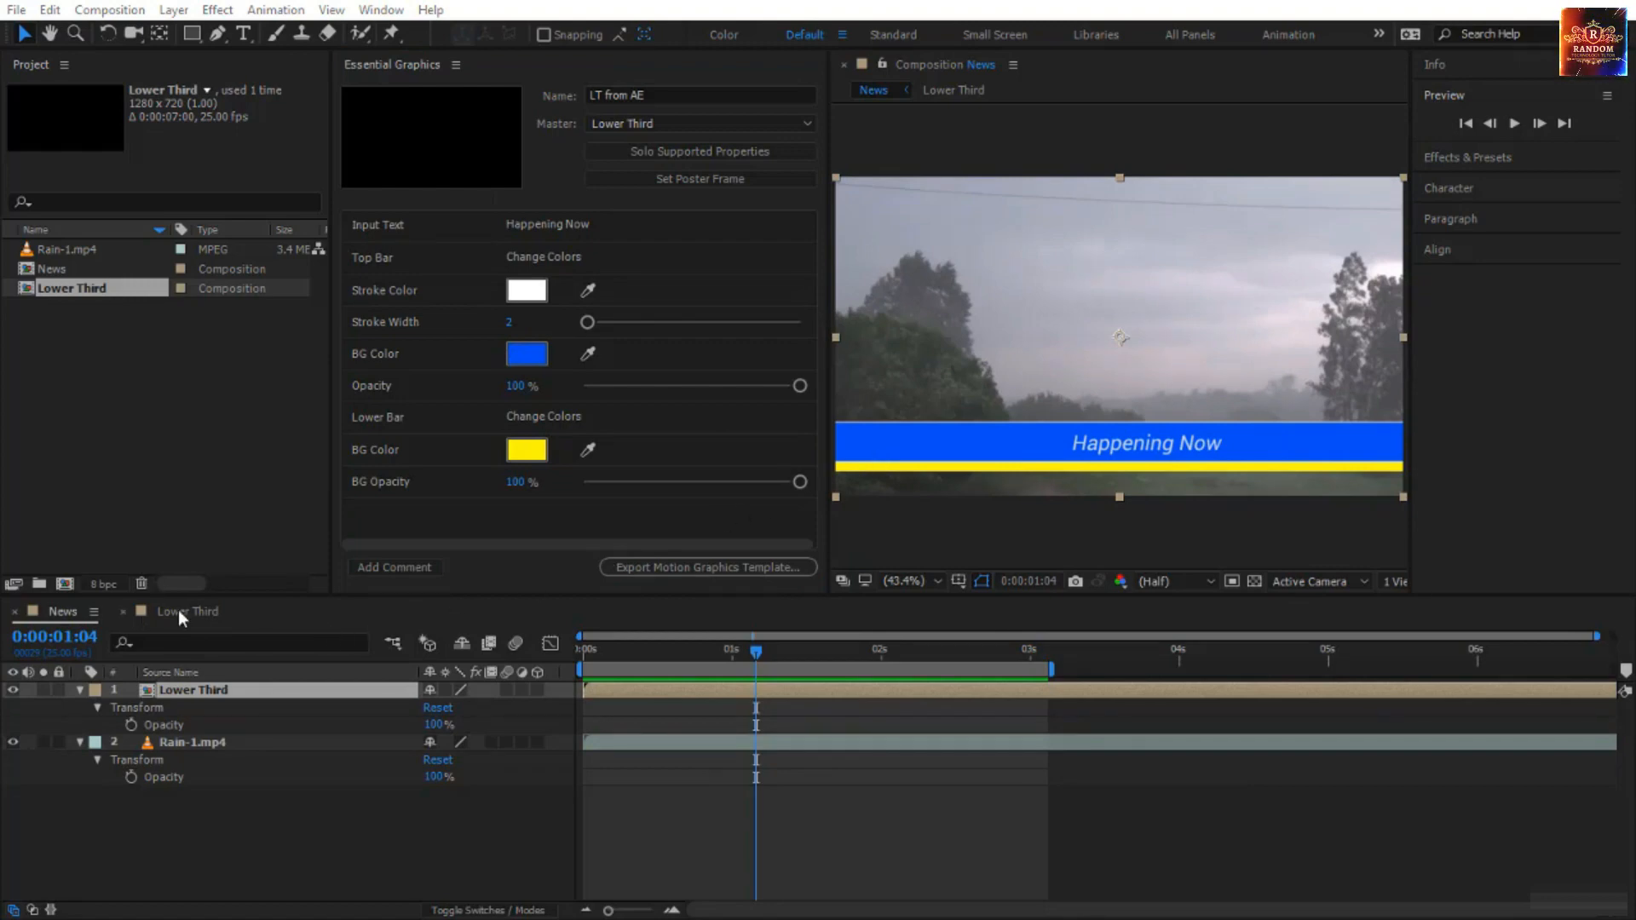
- Try a white fill on the Top Bar layer in the Lower Third composition, undo it, and return to the News composition
{"action": "double_click", "coordinate": [196, 691]}
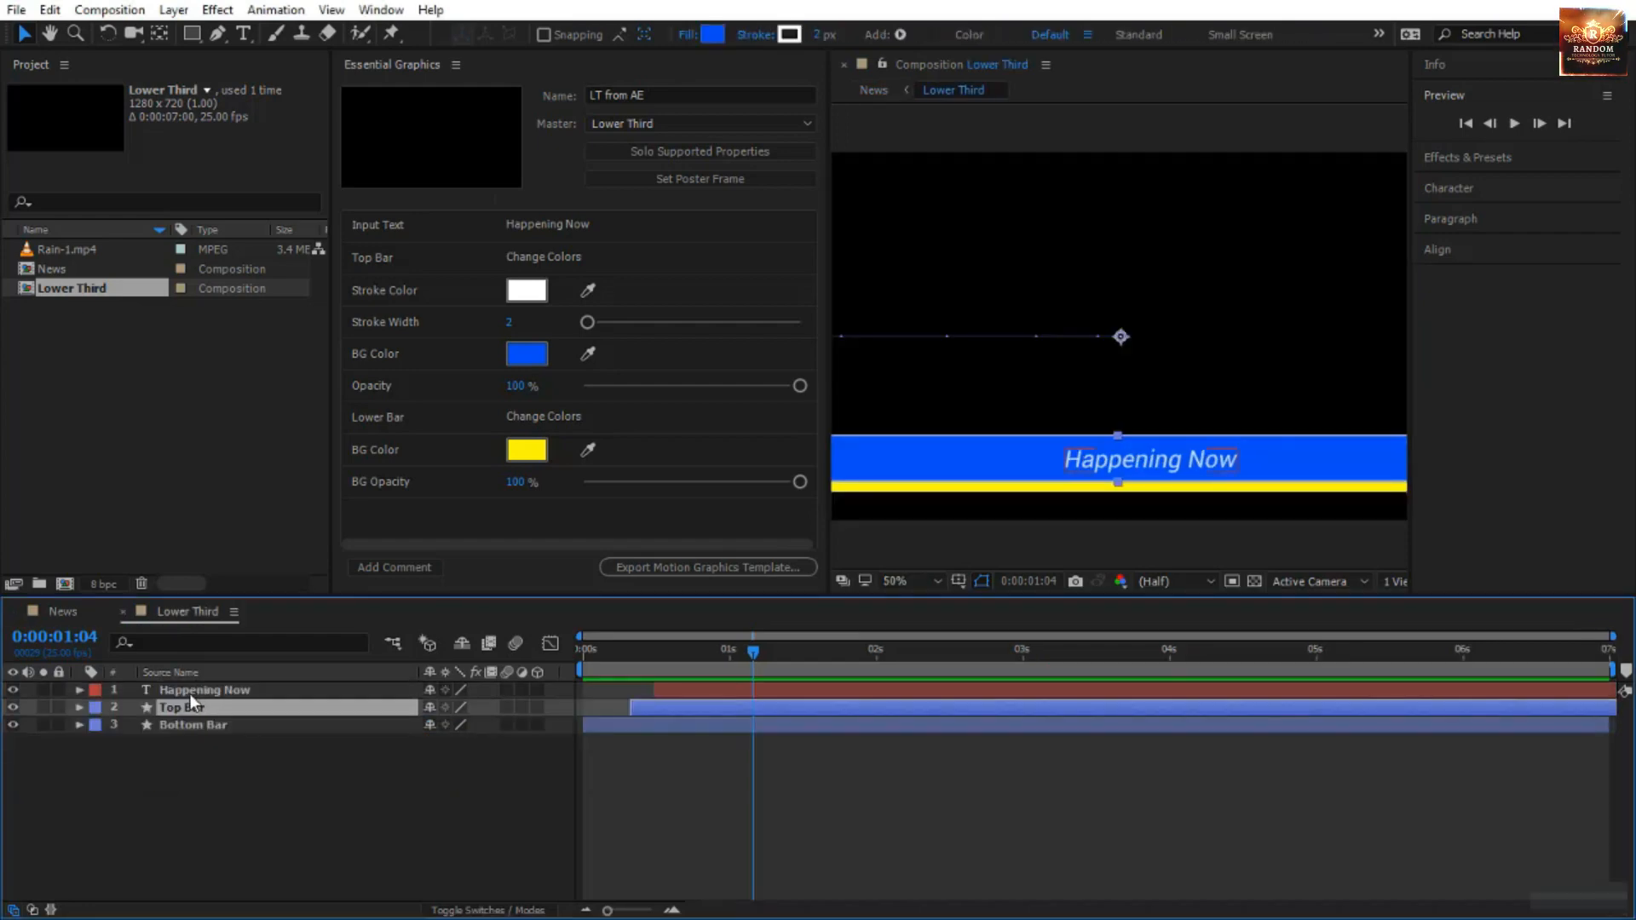
{"action": "left_click", "coordinate": [78, 708]}
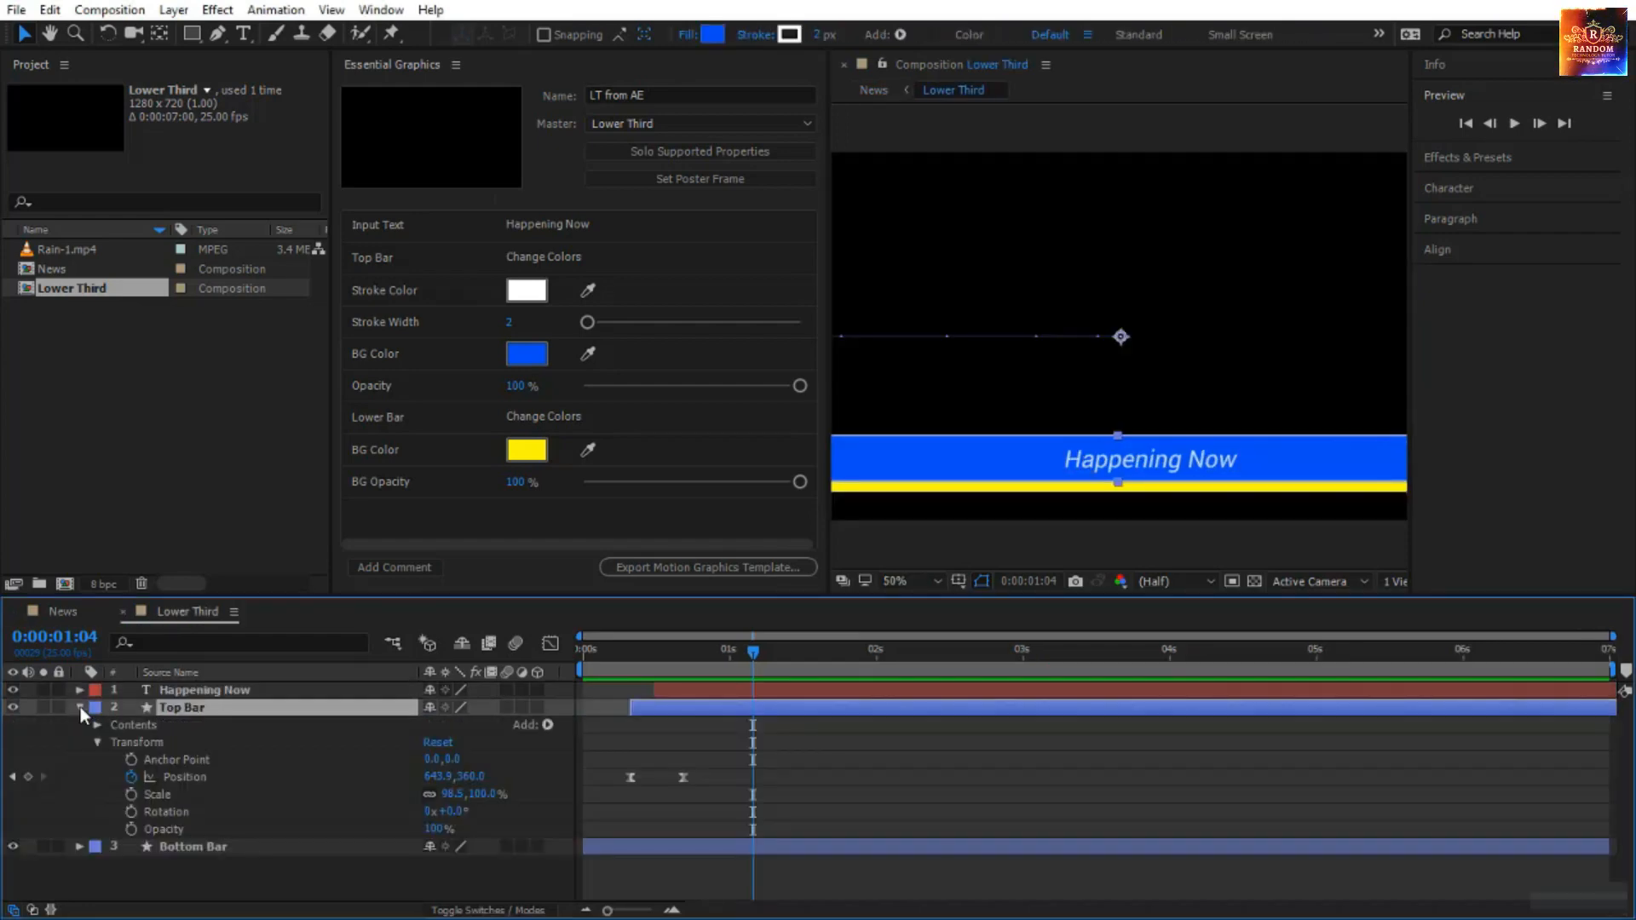
{"action": "left_click", "coordinate": [96, 725]}
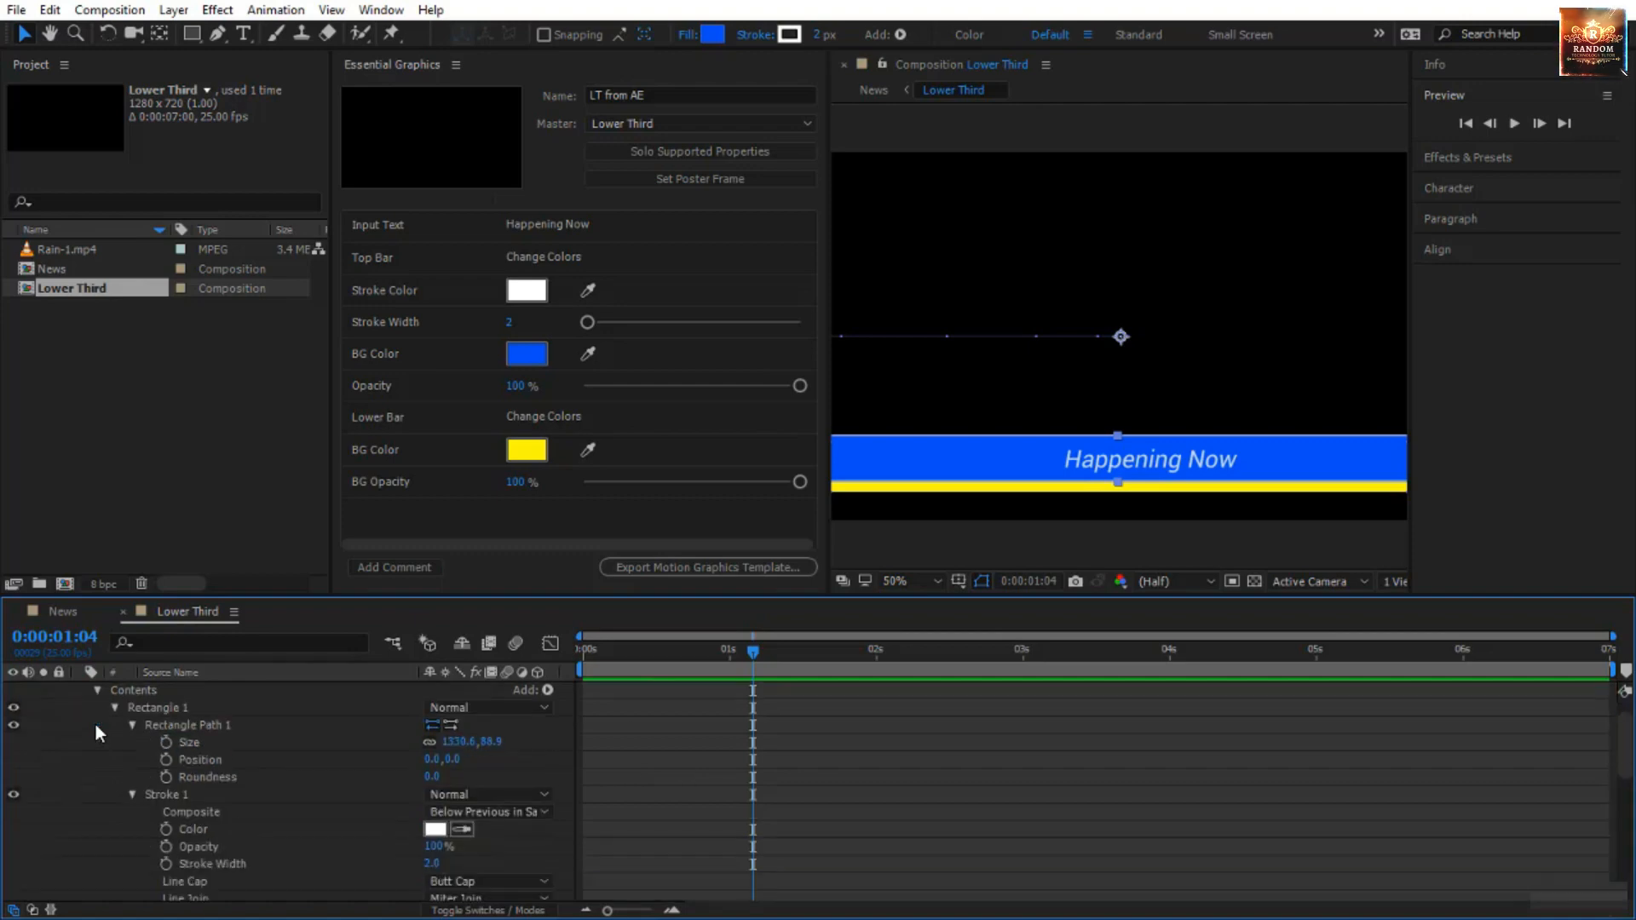
{"action": "scroll", "coordinate": [265, 749], "scroll_direction": "down", "scroll_amount": 5}
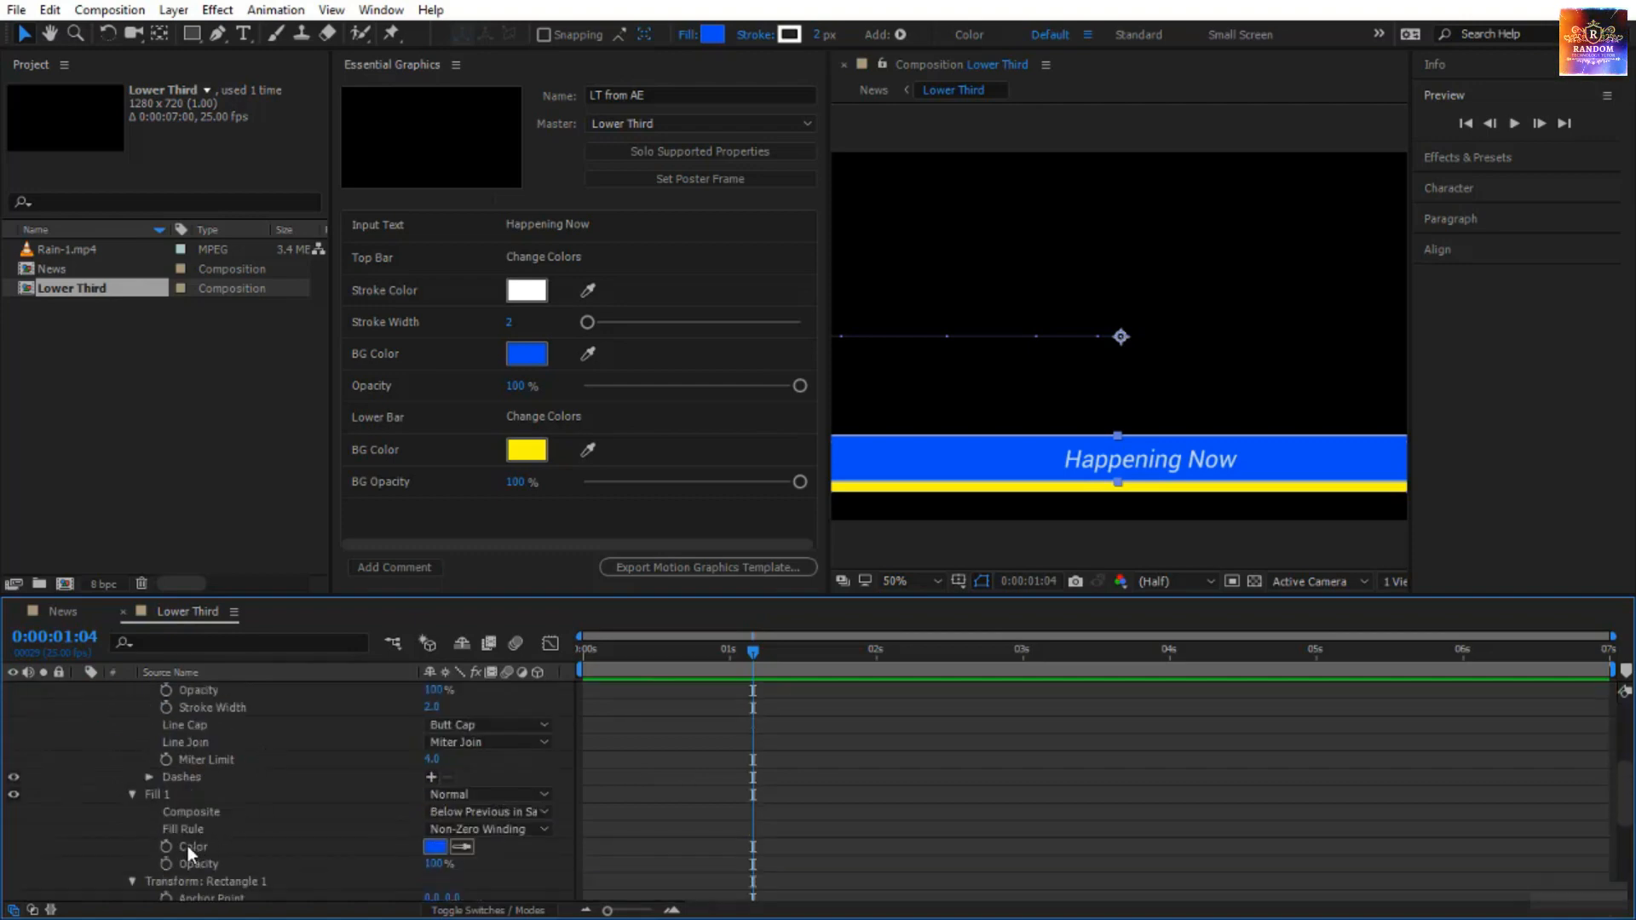
{"action": "left_click", "coordinate": [433, 846]}
{"action": "left_click_drag", "start_coordinate": [463, 276], "coordinate": [383, 169]}
{"action": "left_click", "coordinate": [879, 264]}
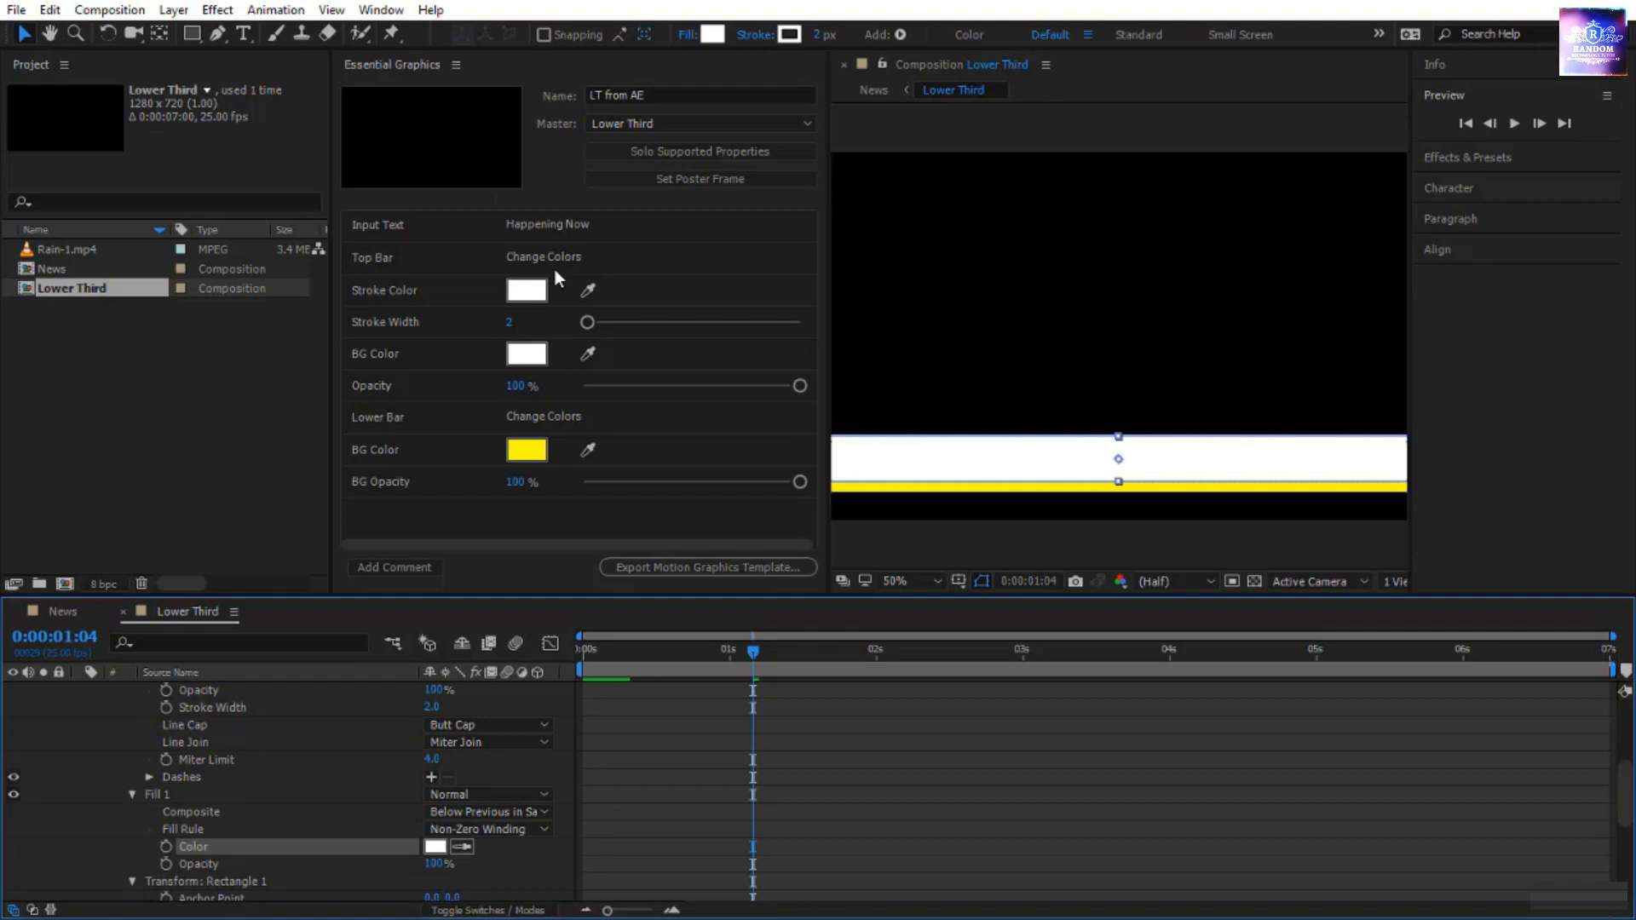
{"action": "key", "text": "ctrl+z"}
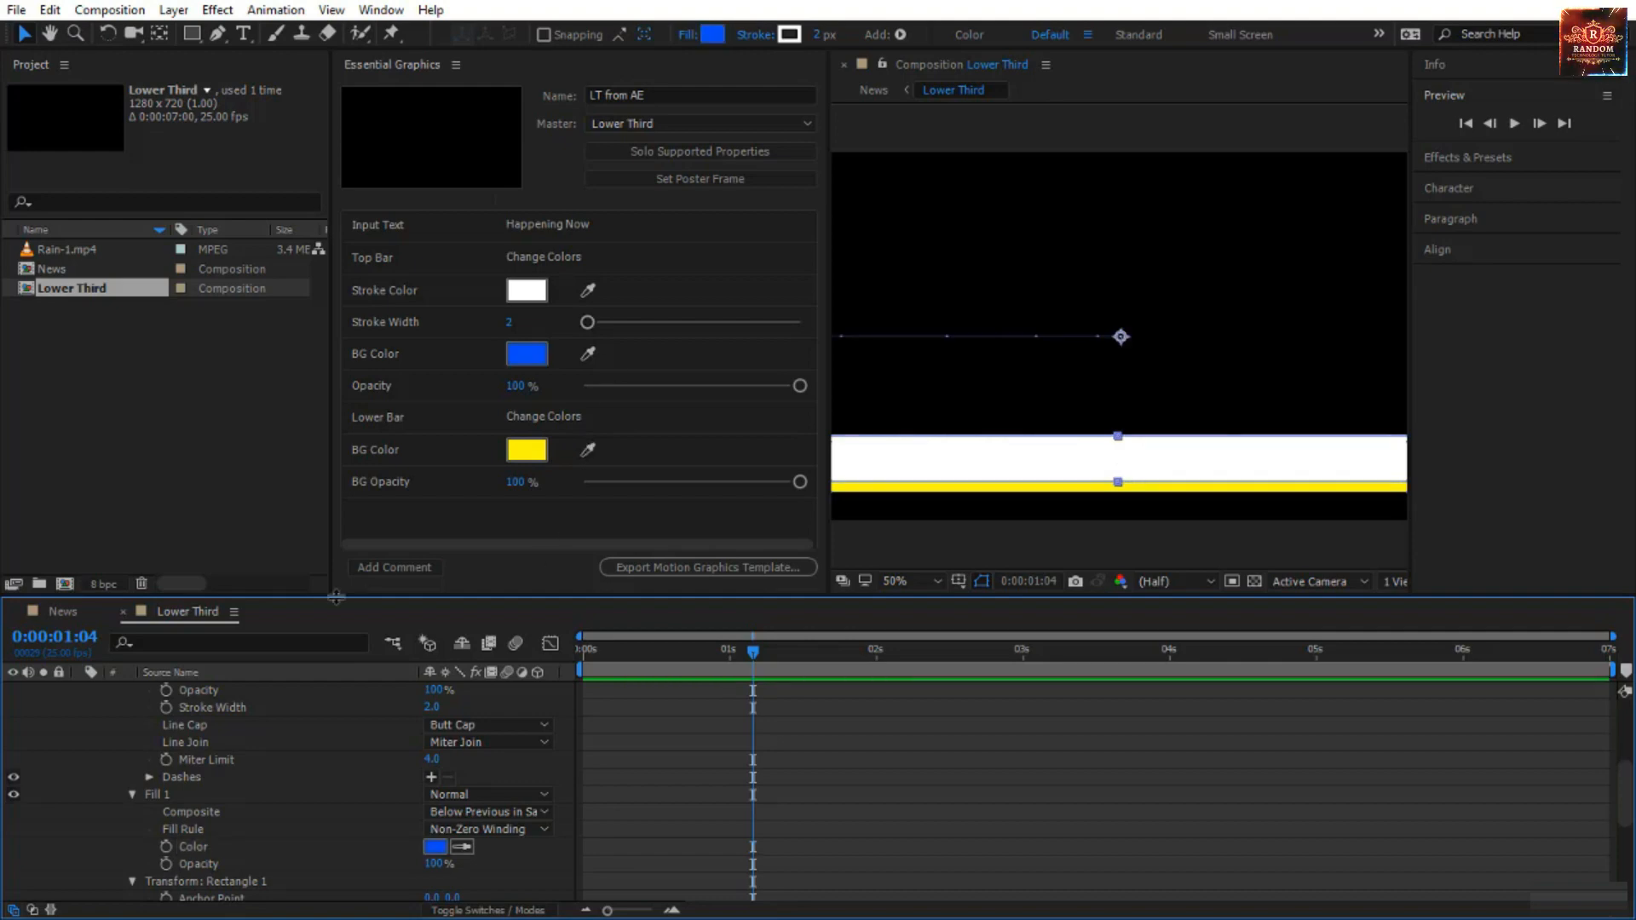
{"action": "left_click", "coordinate": [61, 612]}
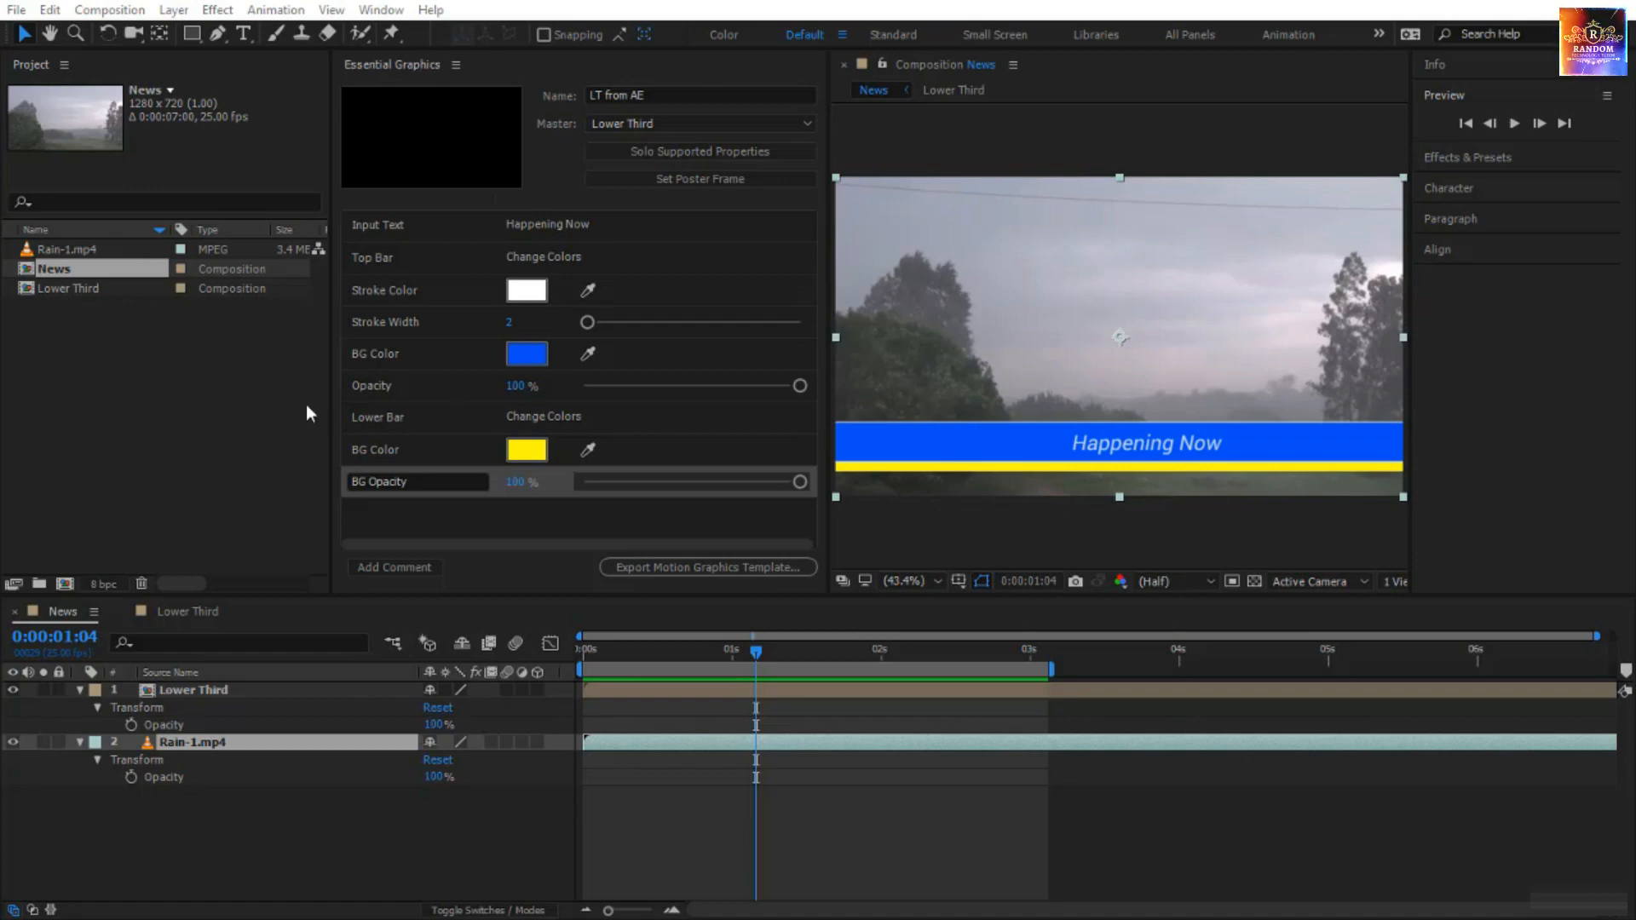
- Export the motion graphics template with Essential Graphics as the destination
{"action": "left_click", "coordinate": [645, 568]}
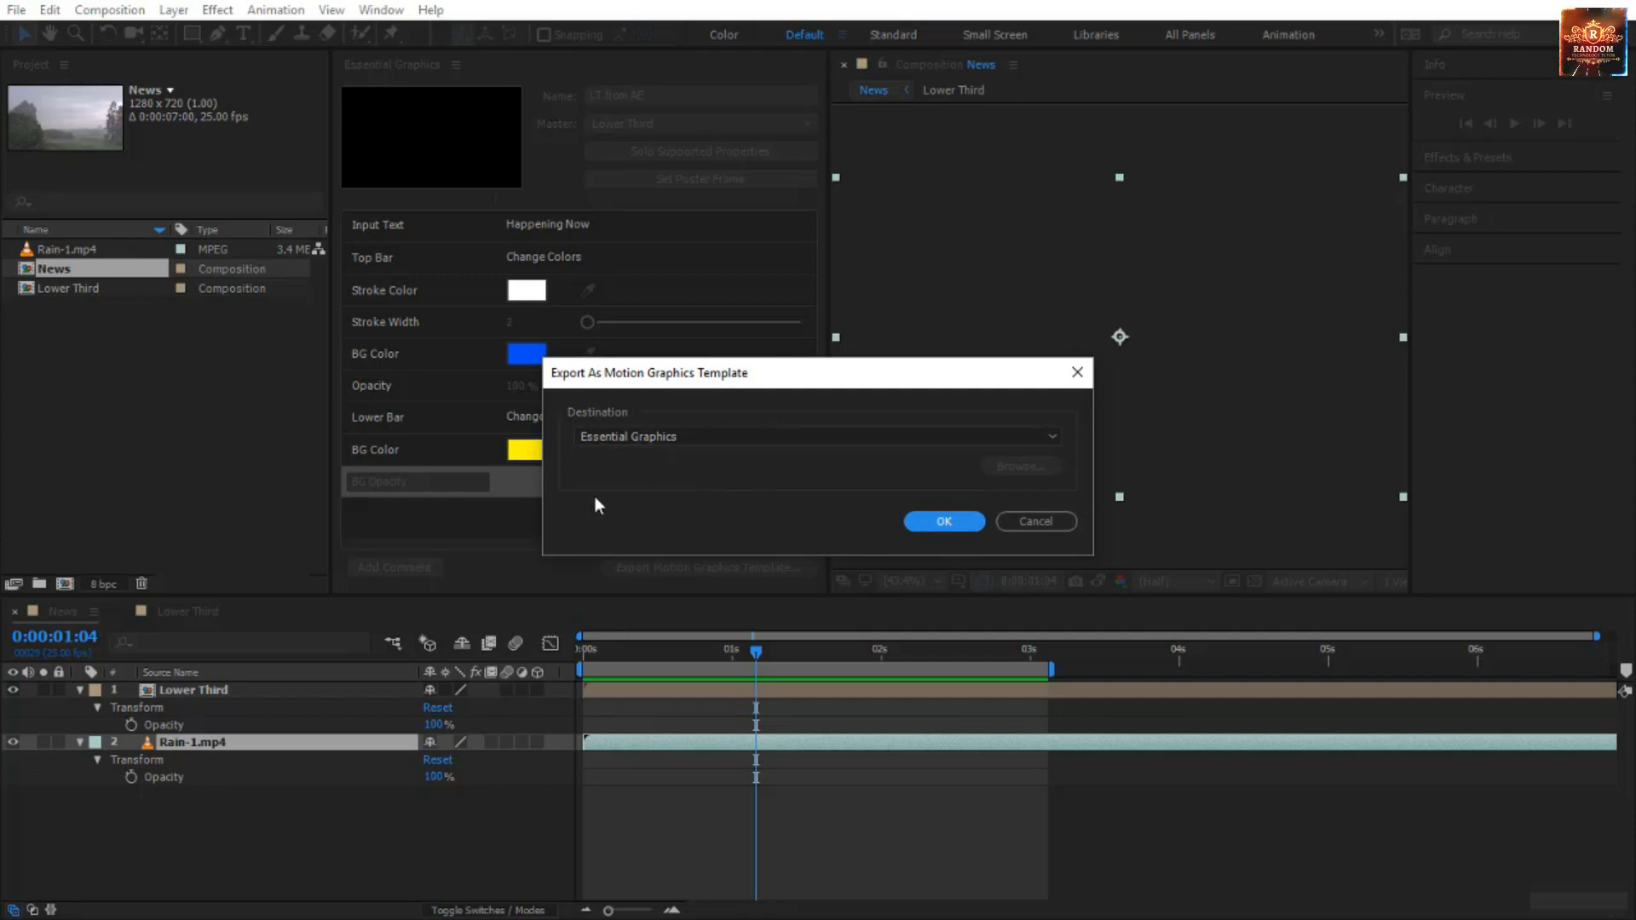
{"action": "left_click", "coordinate": [658, 436]}
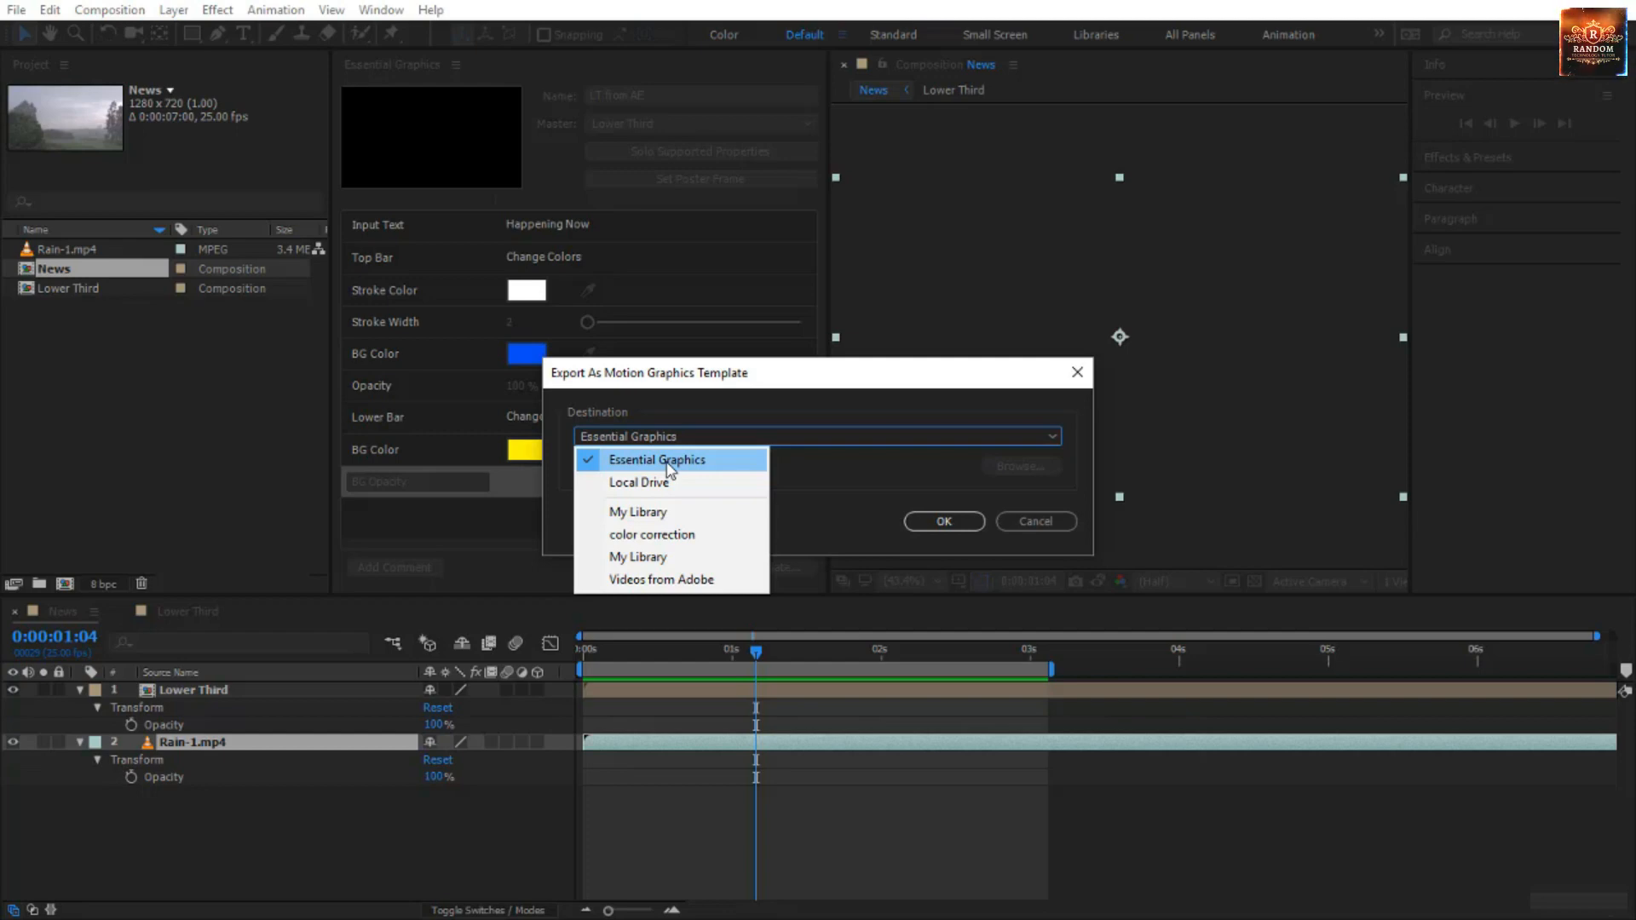
{"action": "left_click", "coordinate": [750, 470]}
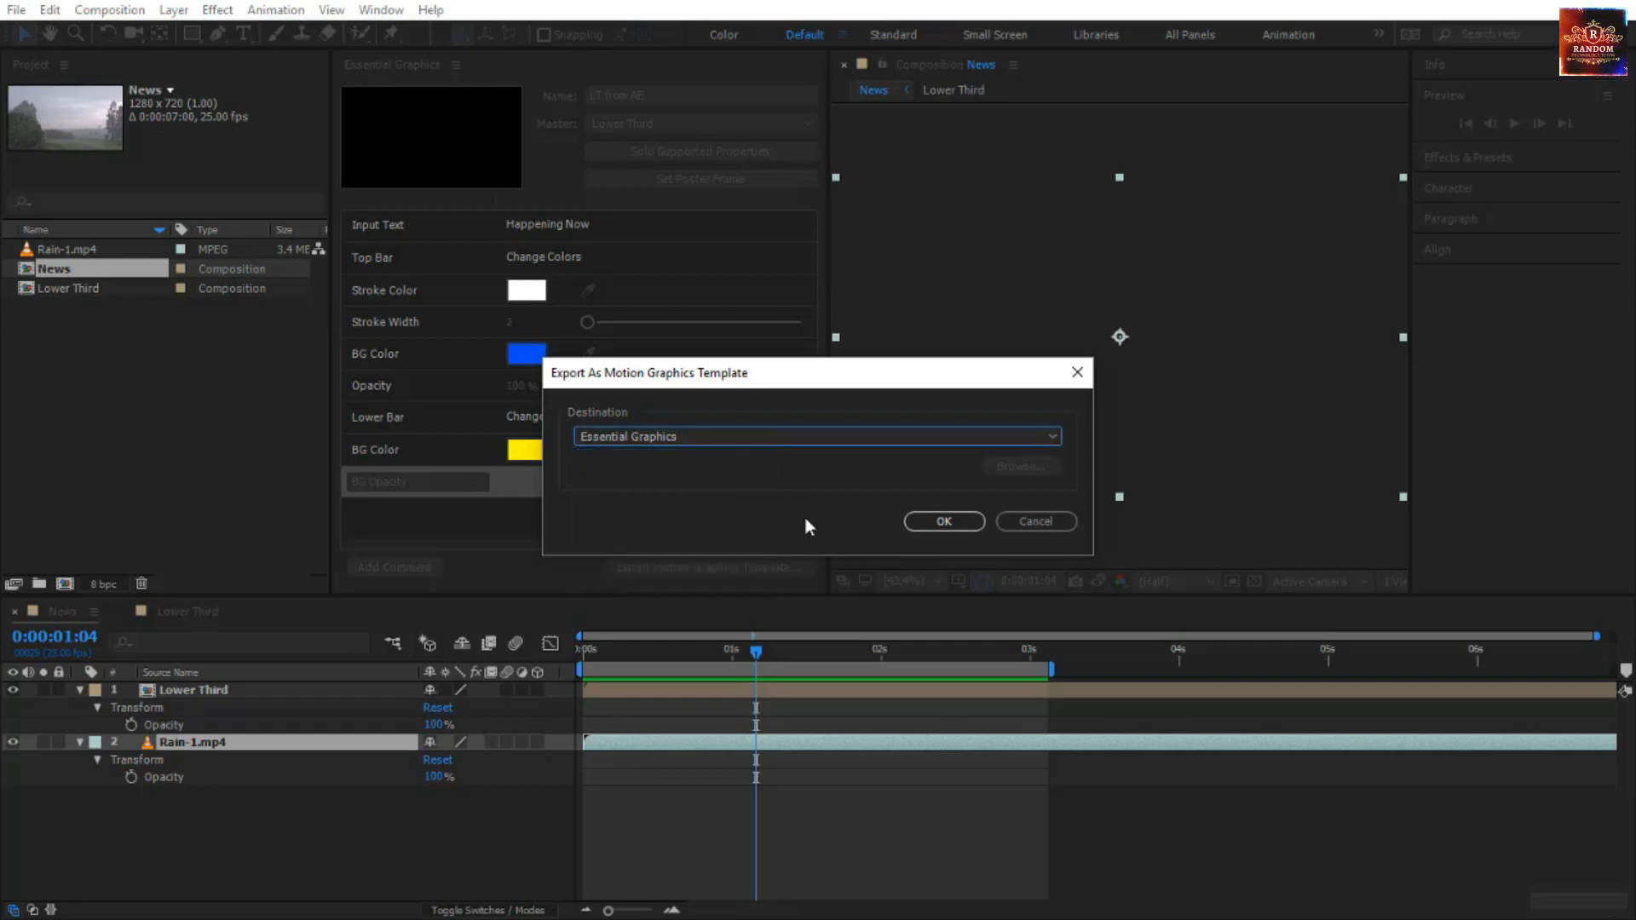
{"action": "left_click", "coordinate": [931, 520]}
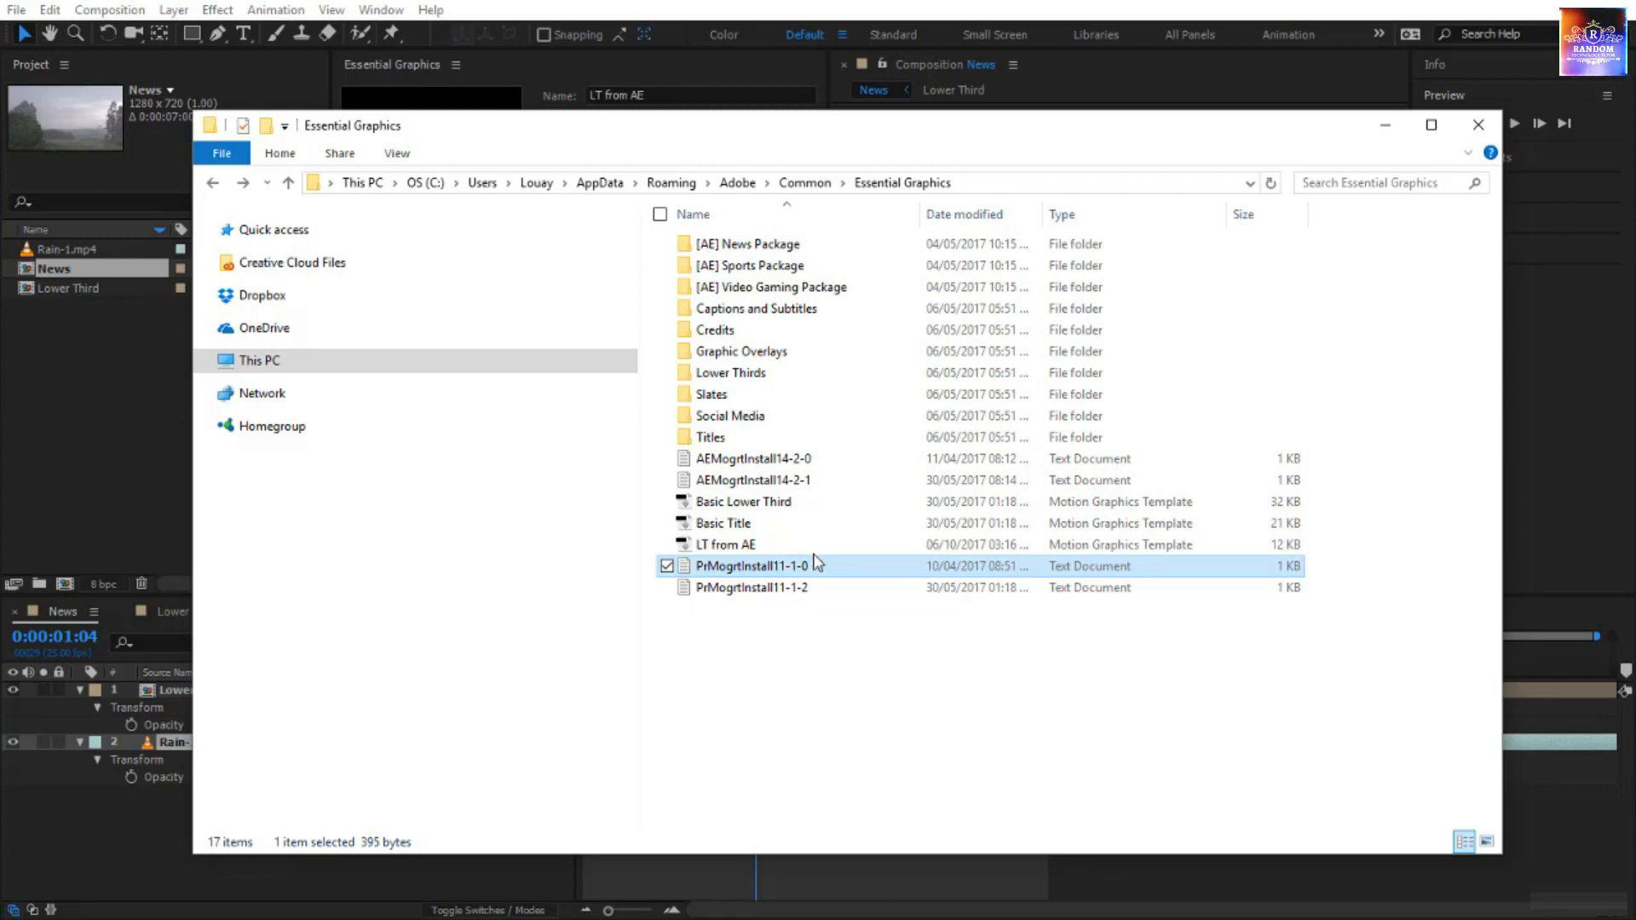
- Read the AEMogrtInstall14-2-1 text file in the Essential Graphics folder, and close both the file and the folder
{"action": "double_click", "coordinate": [810, 481]}
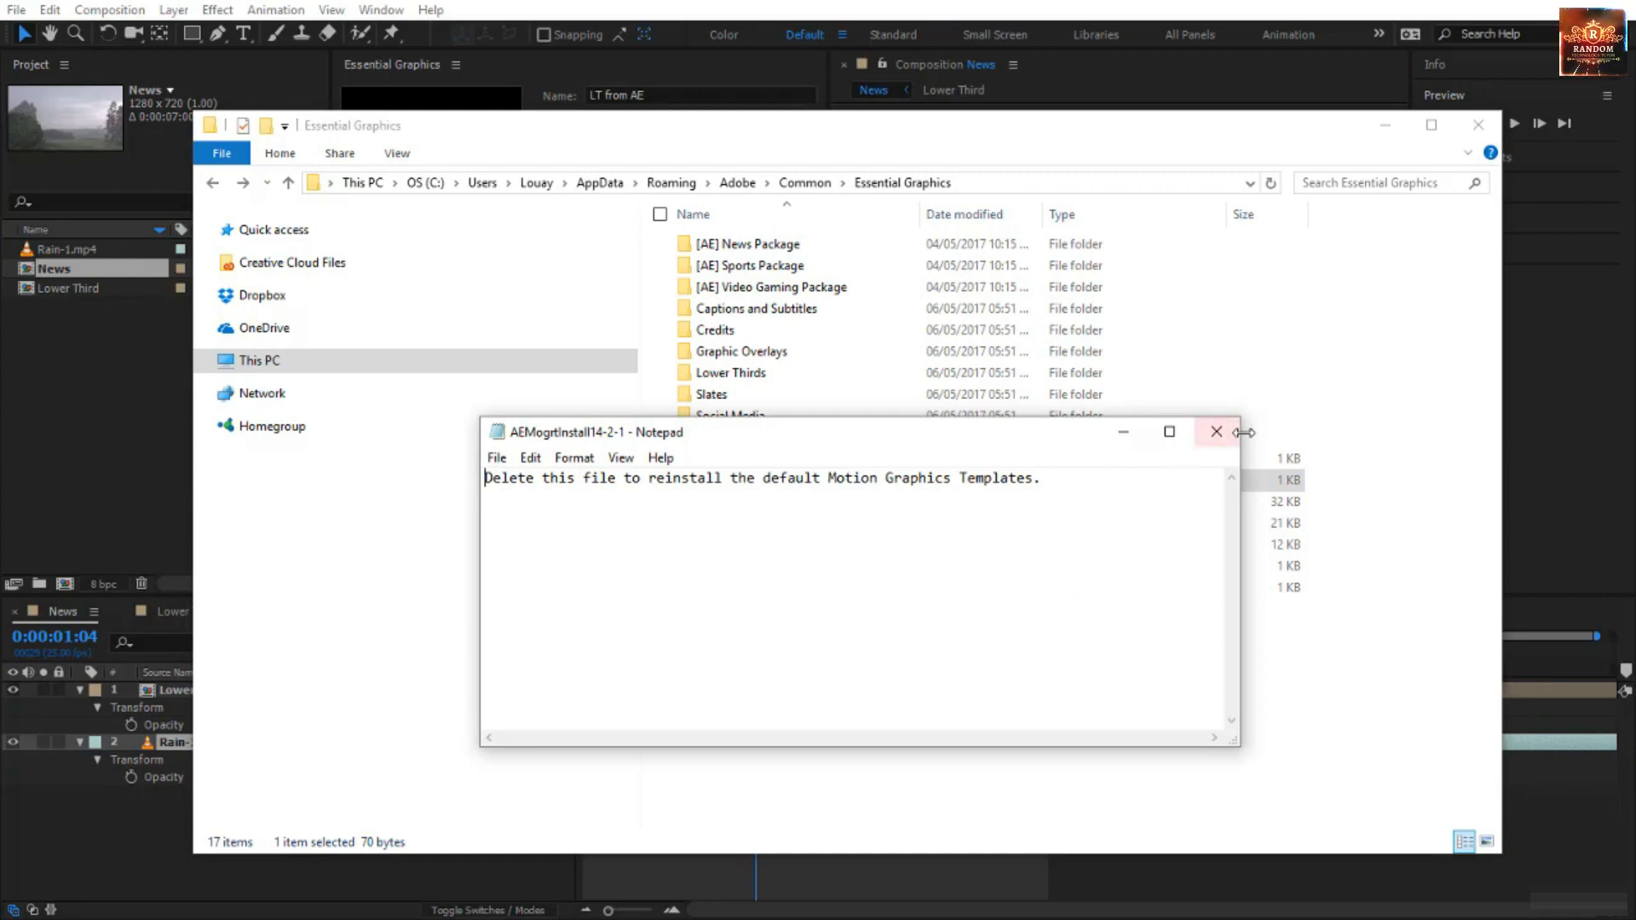
{"action": "left_click", "coordinate": [1216, 433]}
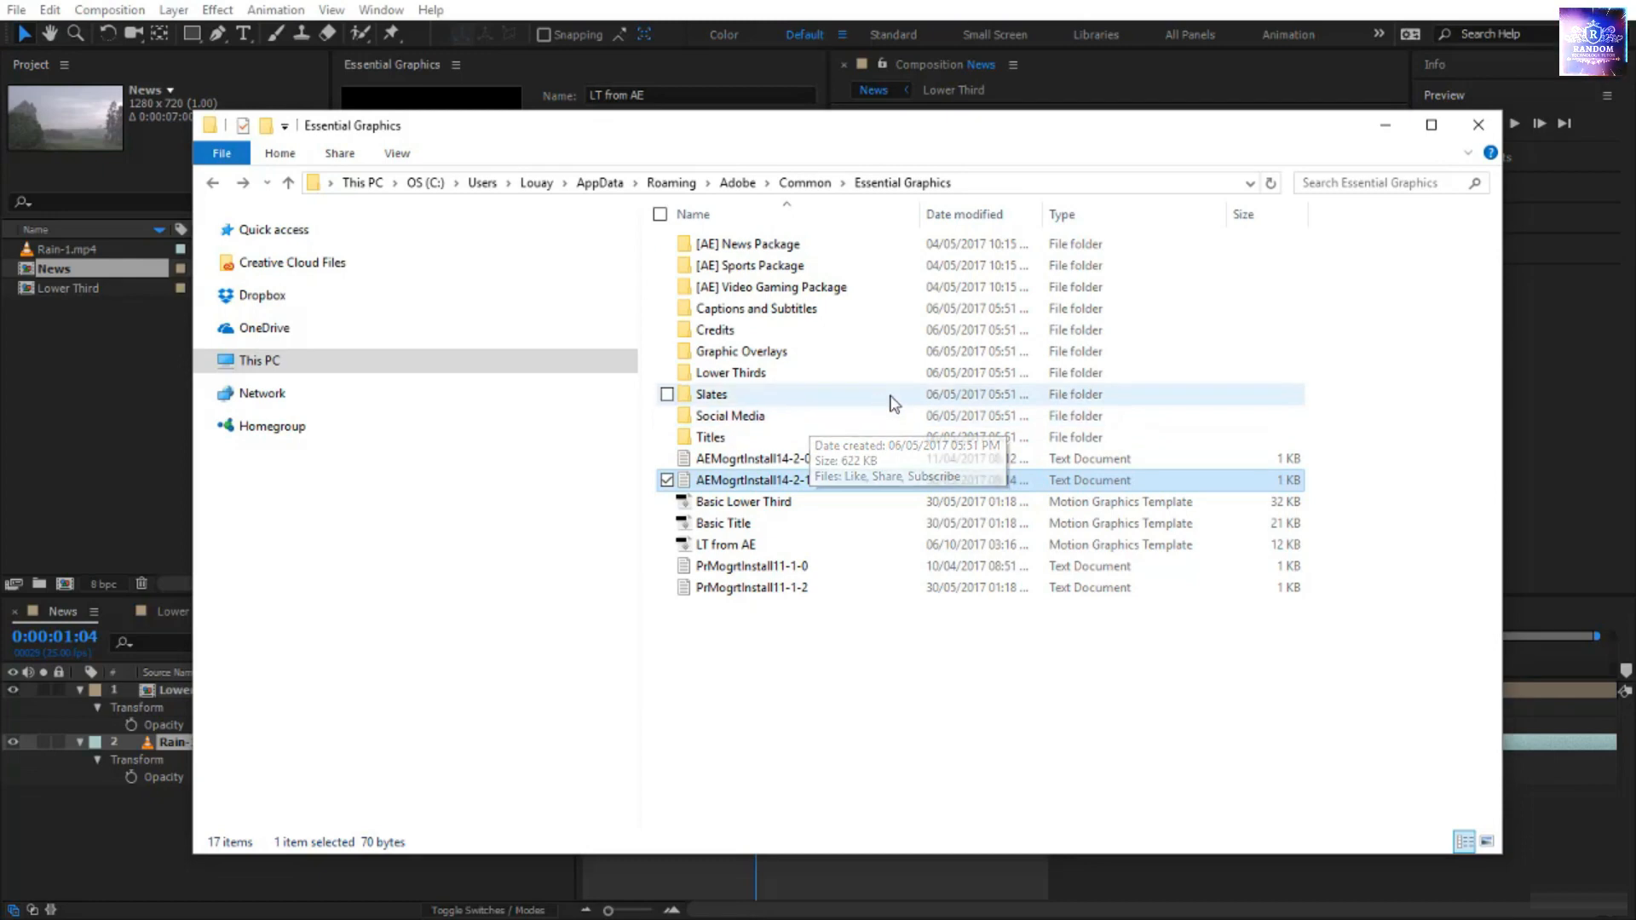
{"action": "left_click", "coordinate": [1479, 126]}
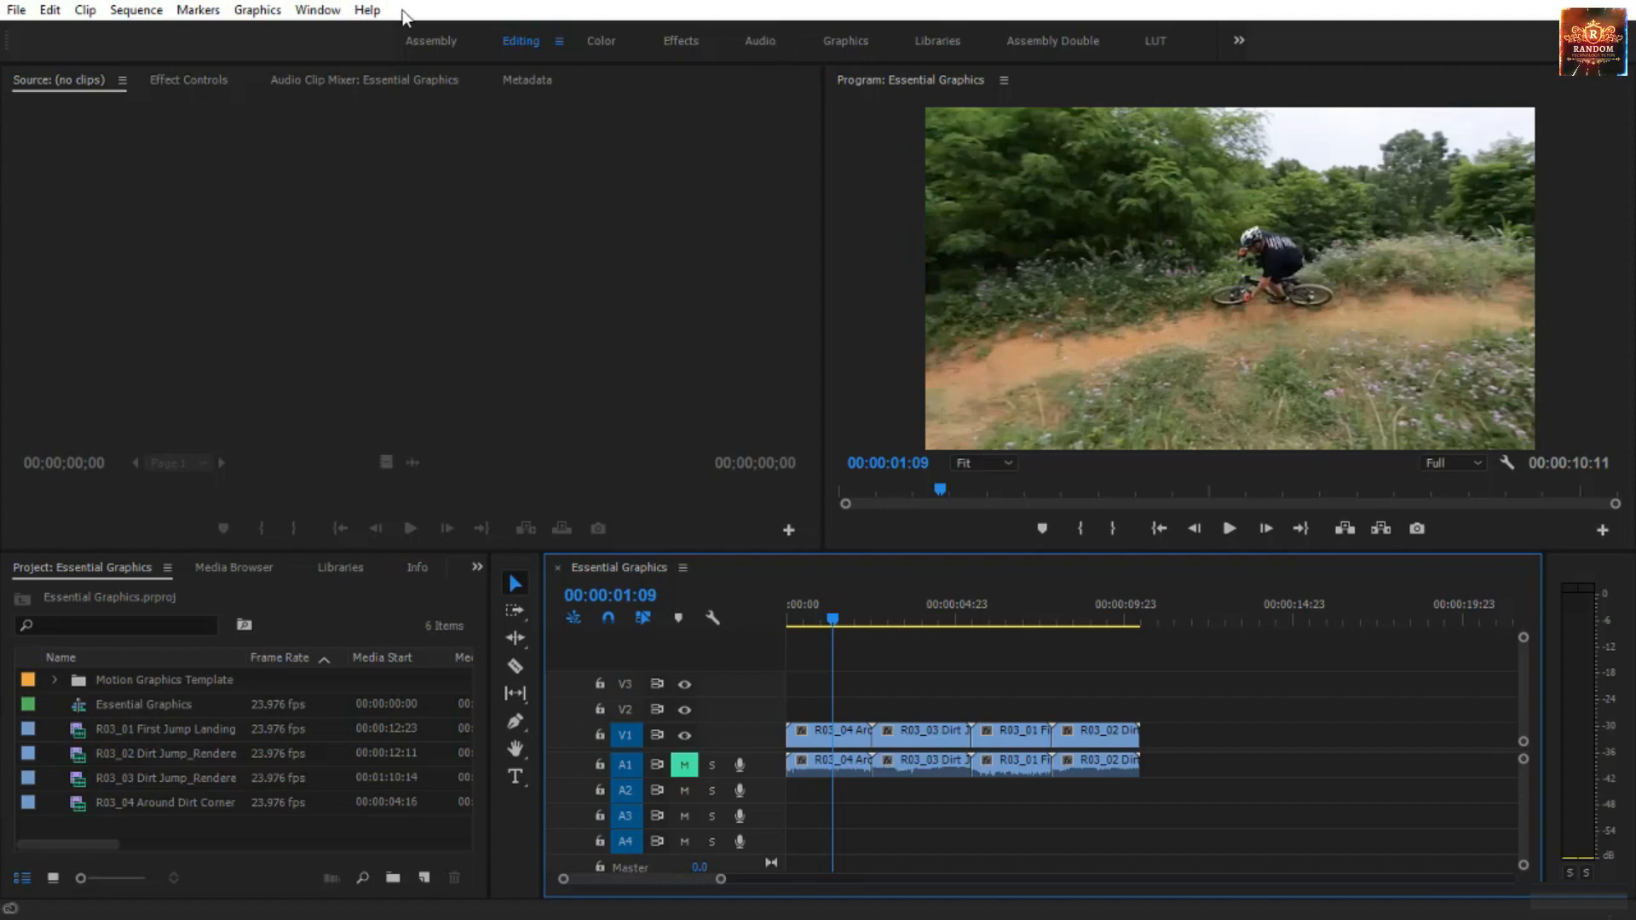
- In Premiere Pro, check the program's version information and close it
{"action": "left_click", "coordinate": [369, 10]}
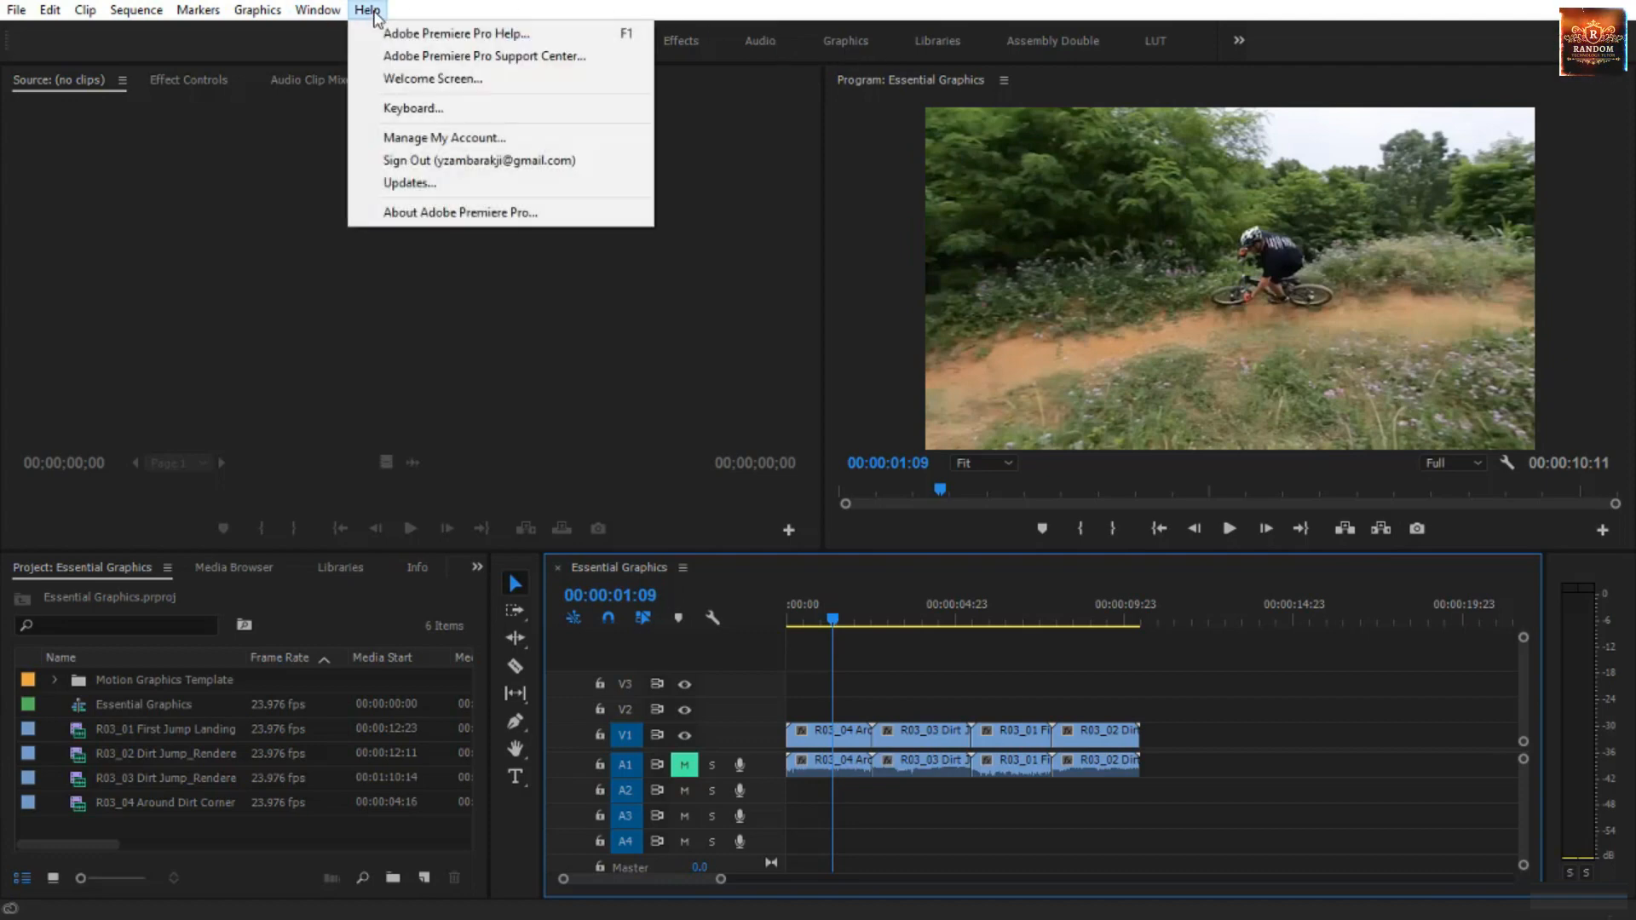
{"action": "left_click", "coordinate": [423, 213]}
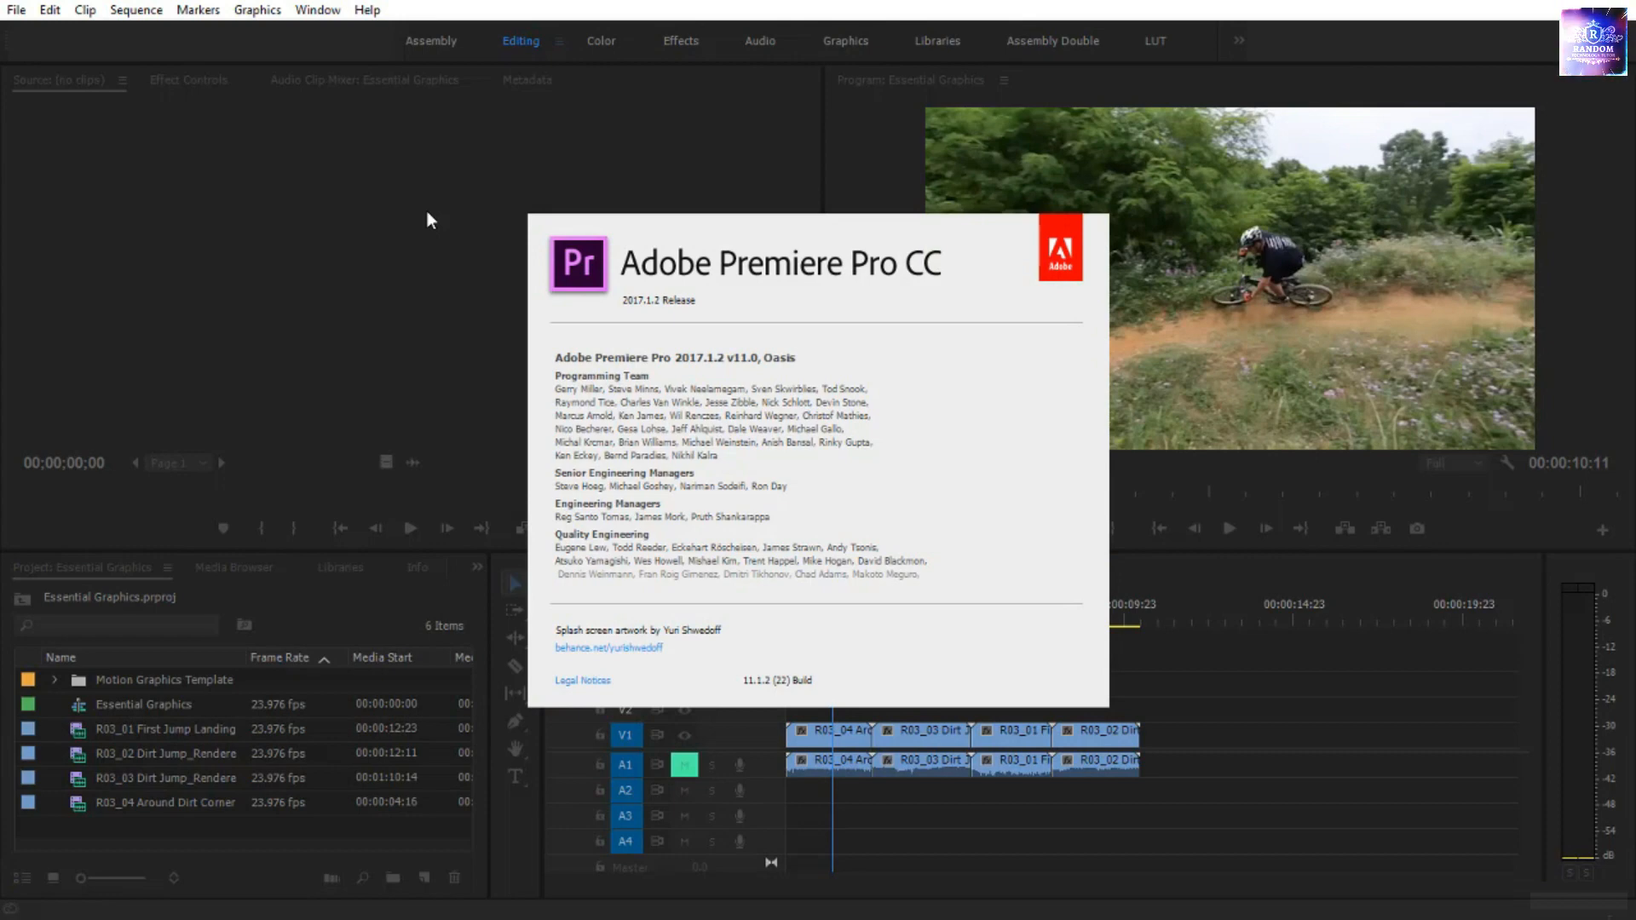
{"action": "left_click", "coordinate": [428, 213]}
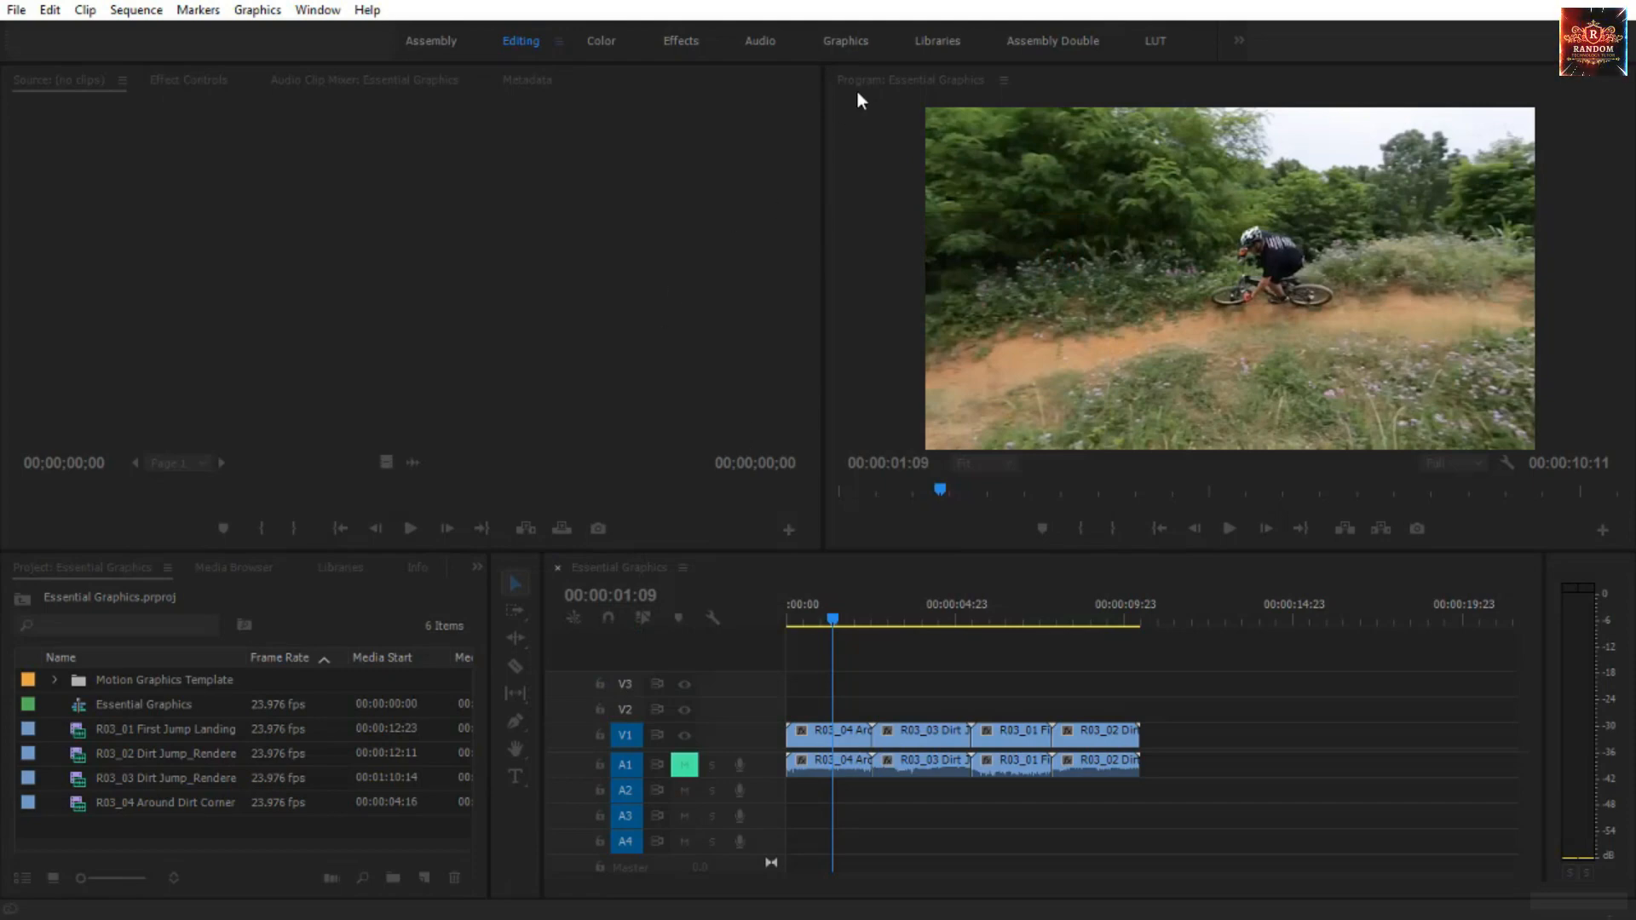
- Switch to the Graphics workspace and place the LT from AE template on track V2 at the start of the sequence
{"action": "left_click", "coordinate": [855, 42]}
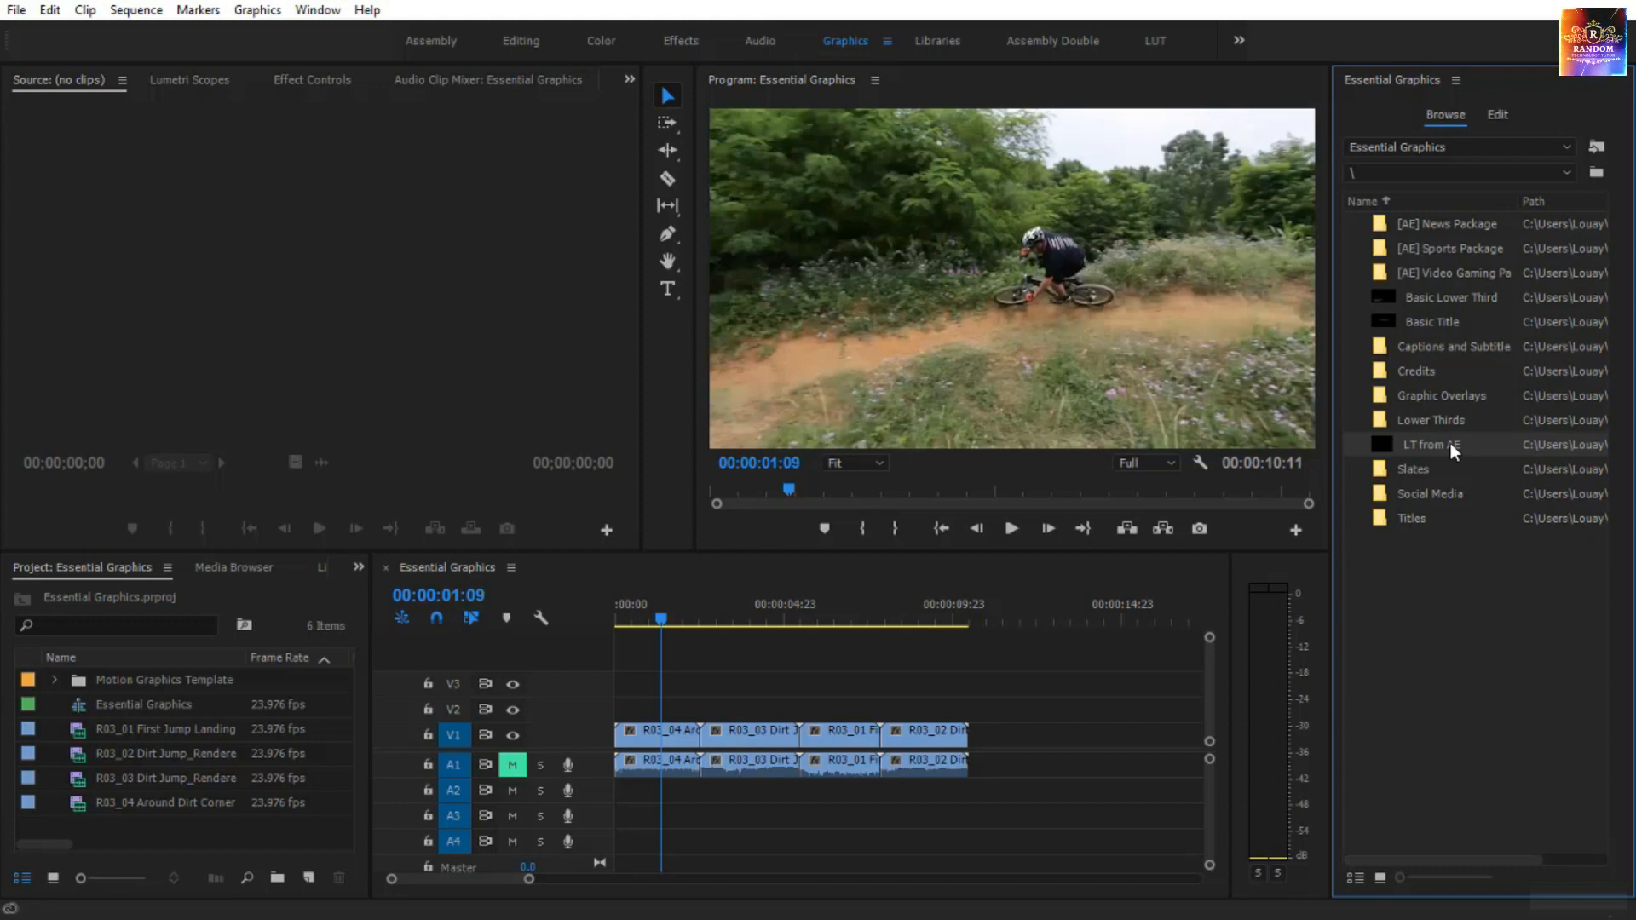
{"action": "left_click_drag", "start_coordinate": [1450, 443], "coordinate": [618, 727]}
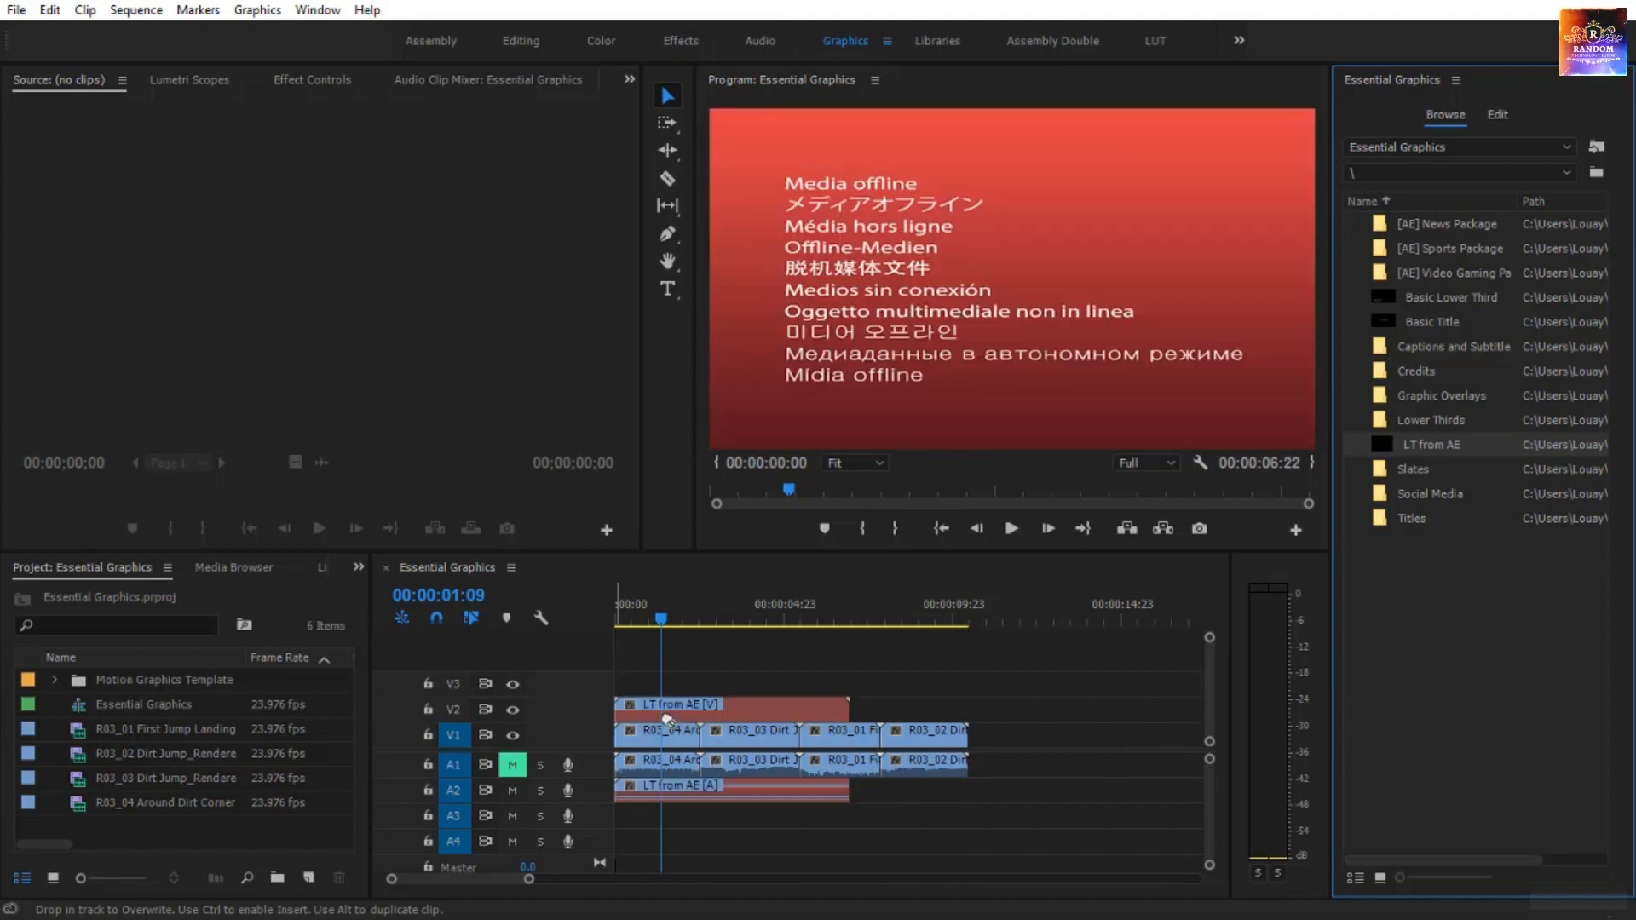
- Play the sequence from the start to preview the lower third, and park the playhead at 00:00:03:12
{"action": "left_click_drag", "start_coordinate": [667, 612], "coordinate": [607, 629]}
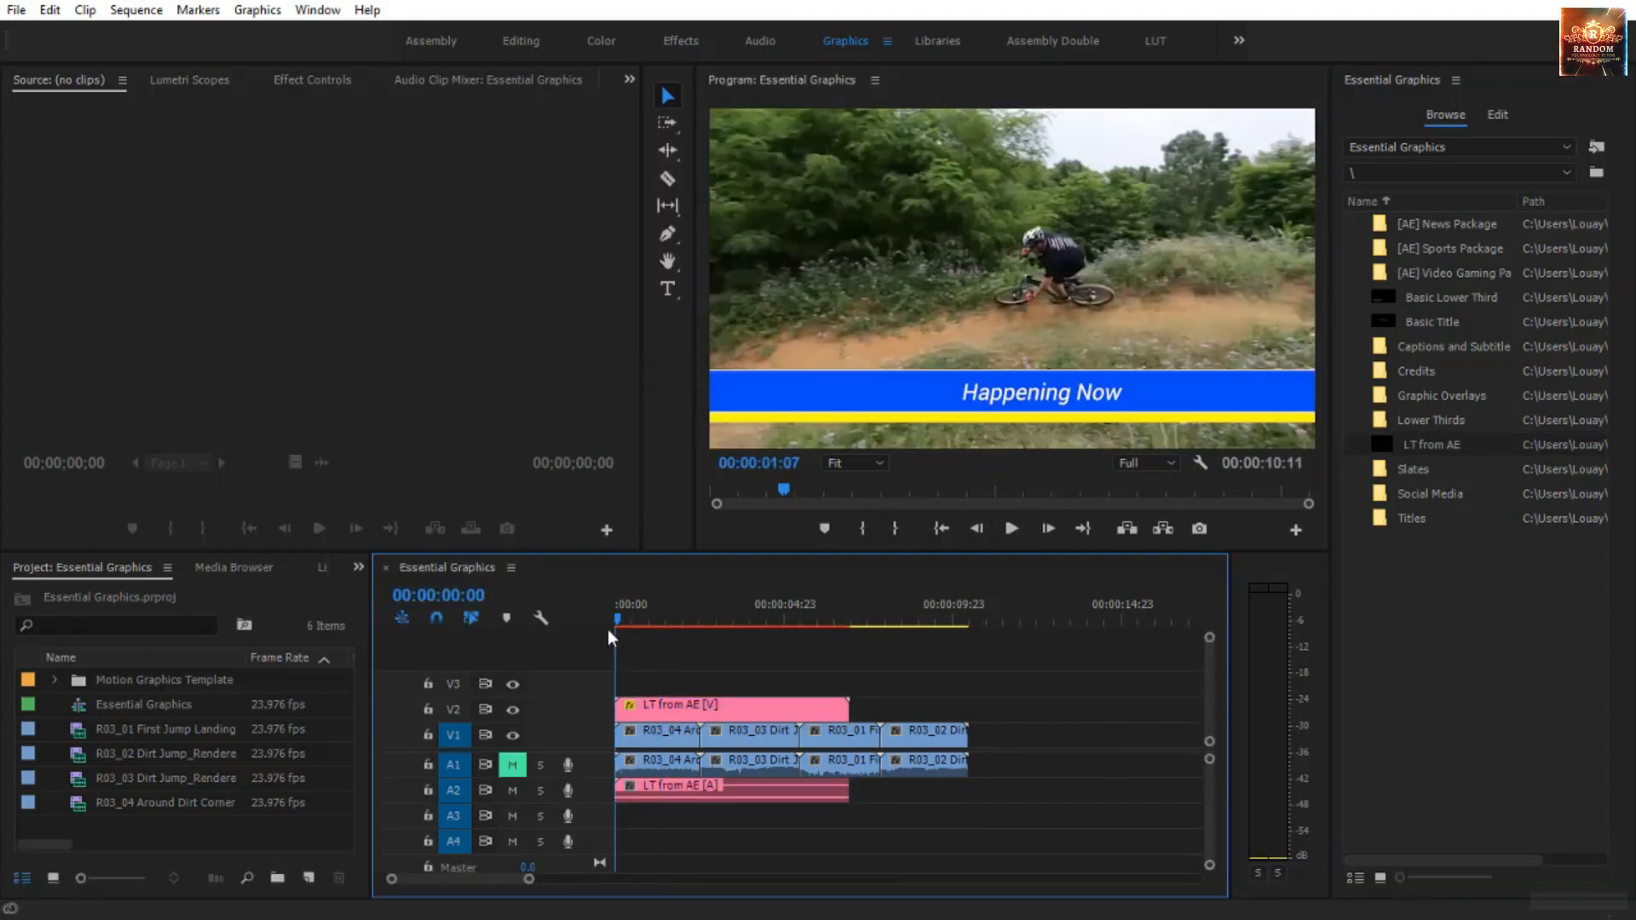
{"action": "key", "text": "space"}
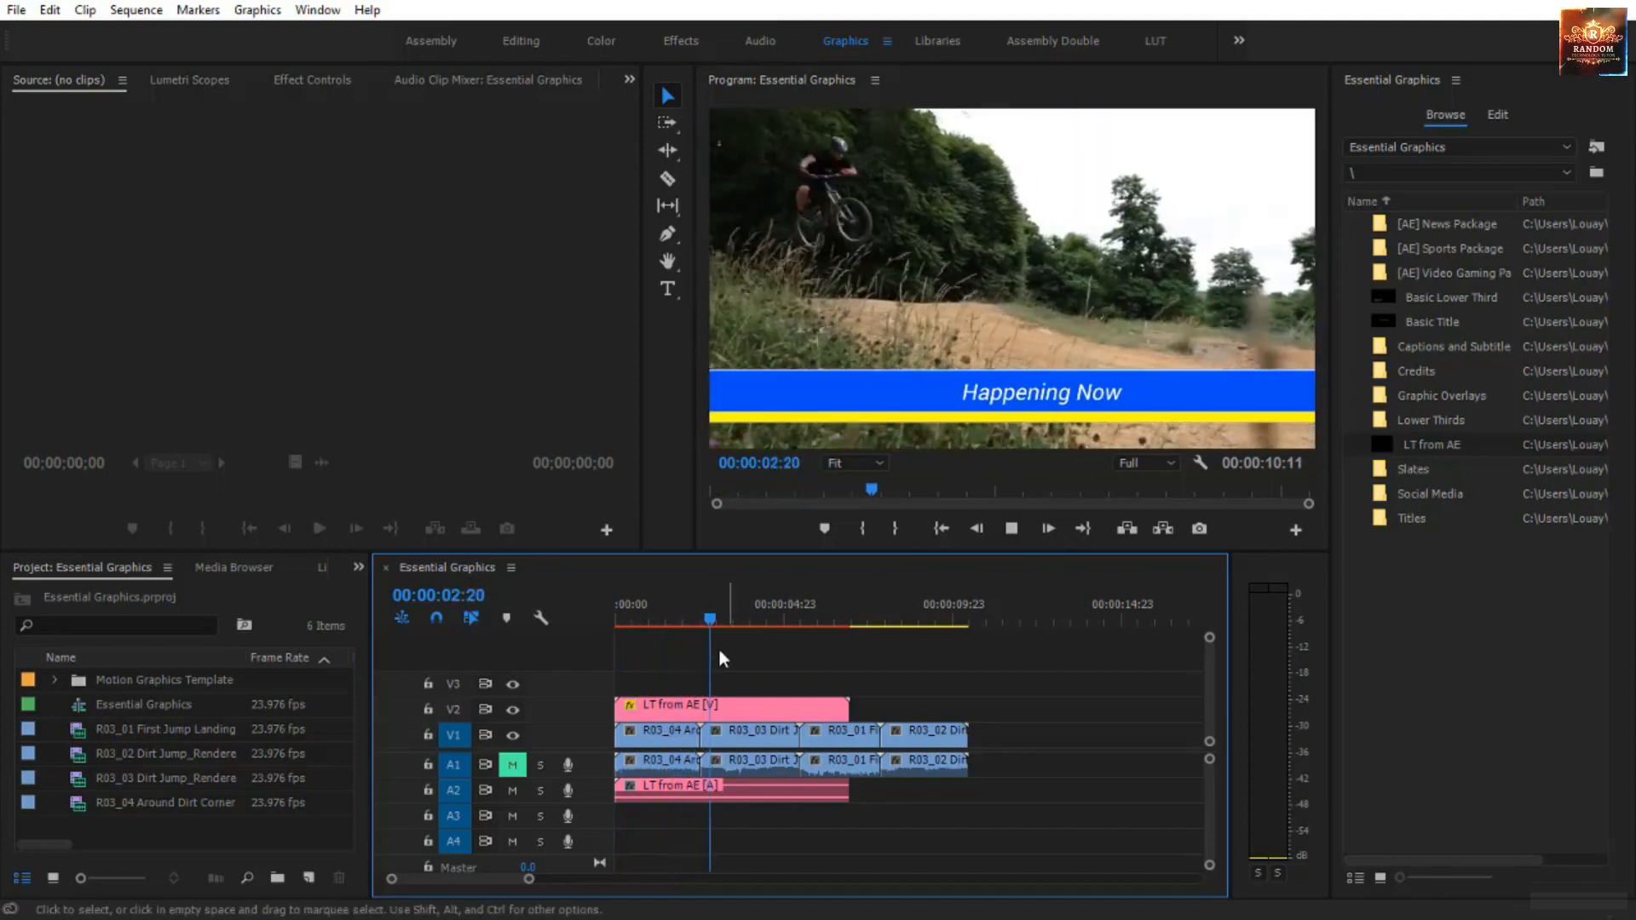
{"action": "left_click", "coordinate": [750, 621]}
{"action": "left_click_drag", "start_coordinate": [754, 622], "coordinate": [733, 655]}
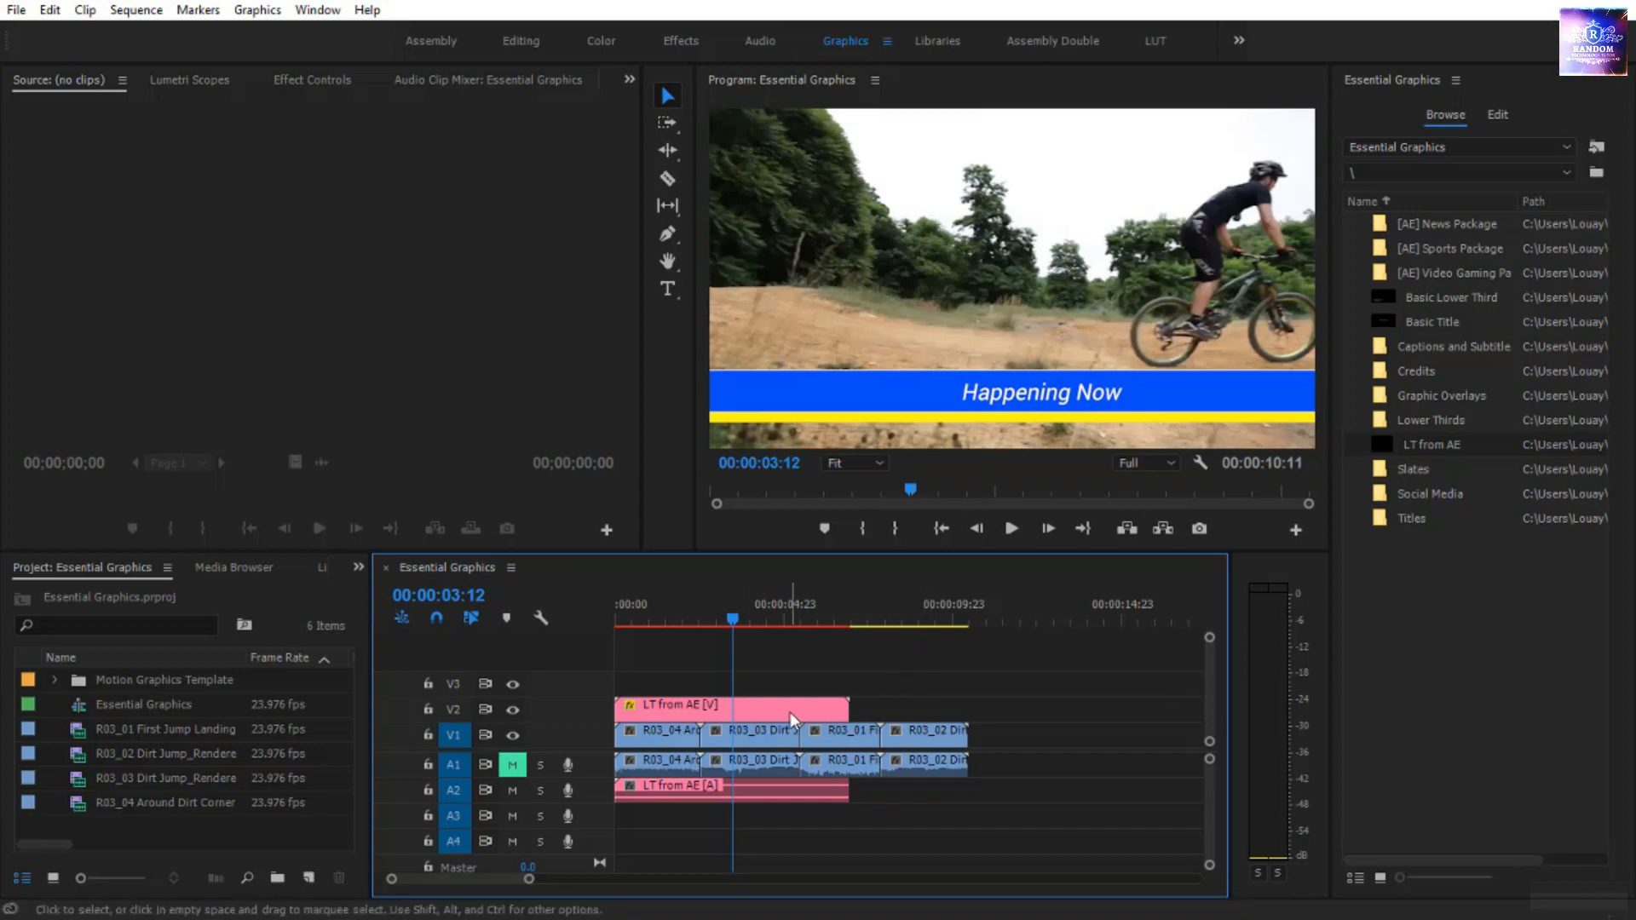
- Select the LT from AE clip on V2 to examine its editable properties, and return to browsing the templates
{"action": "left_click", "coordinate": [811, 708]}
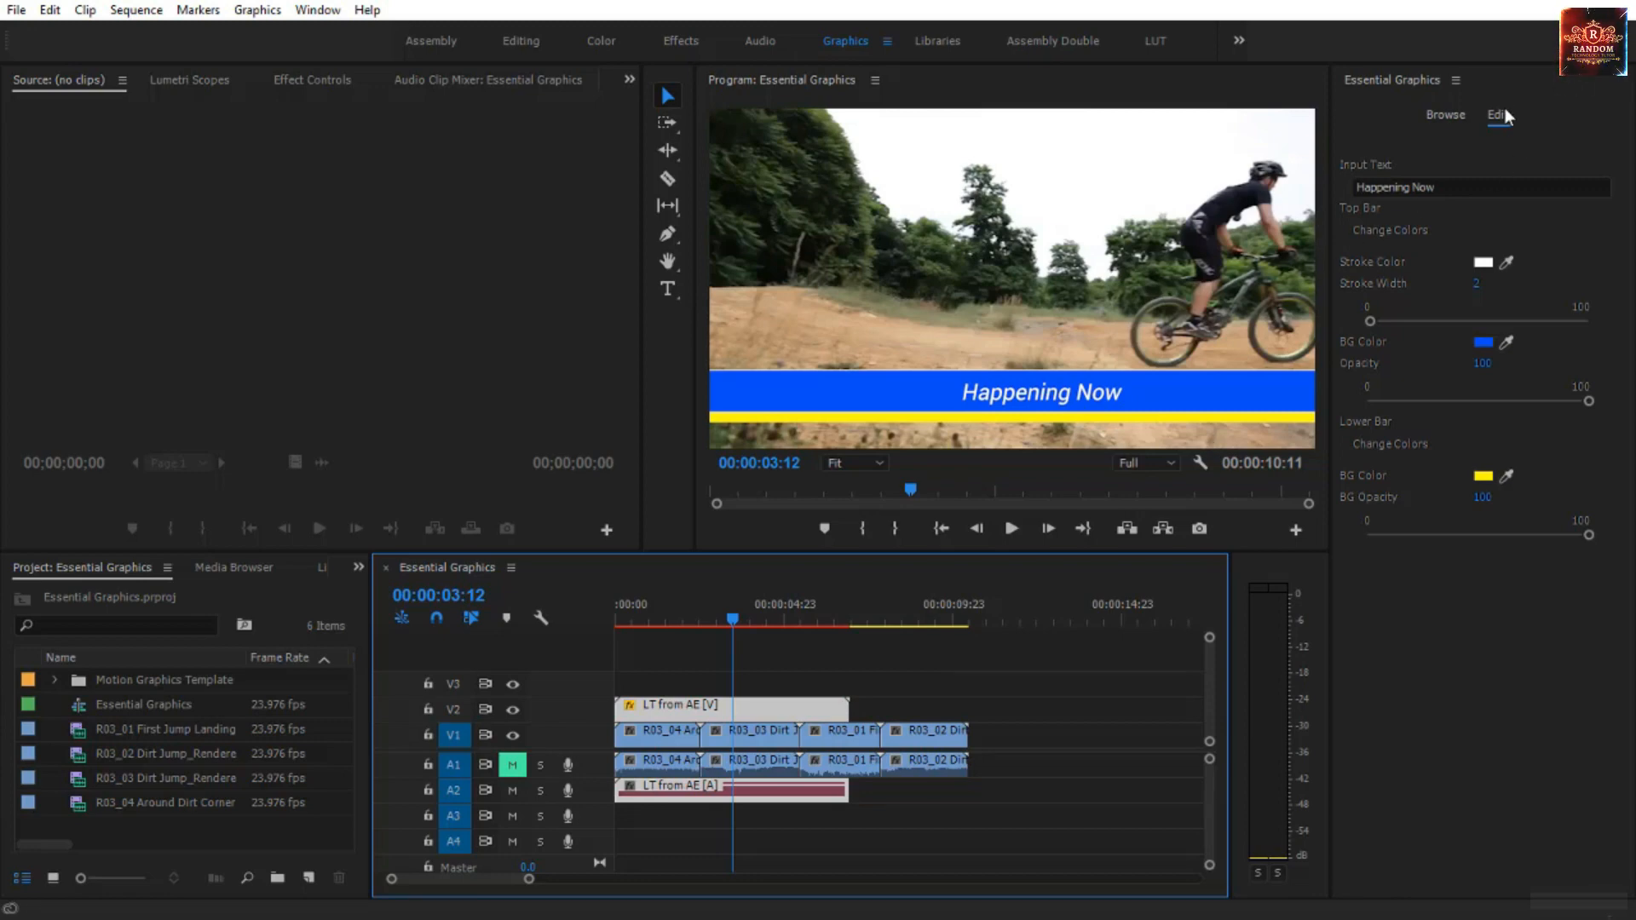
{"action": "left_click", "coordinate": [1445, 115]}
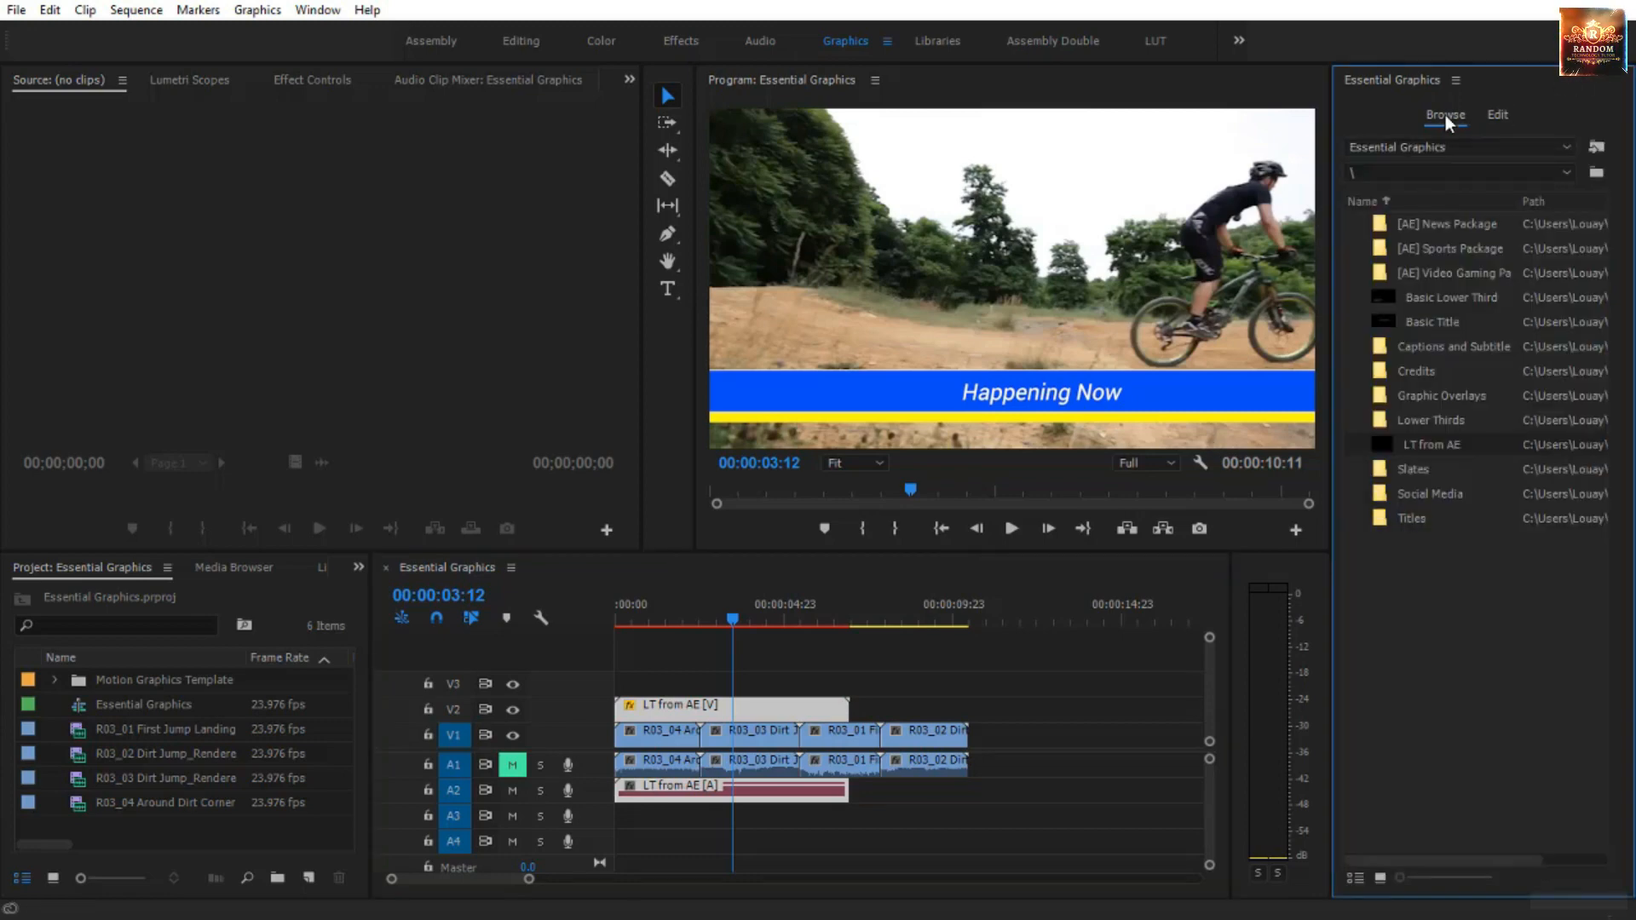
- Change the LT from AE clip's input text to "Ridding High"
{"action": "left_click", "coordinate": [1500, 115]}
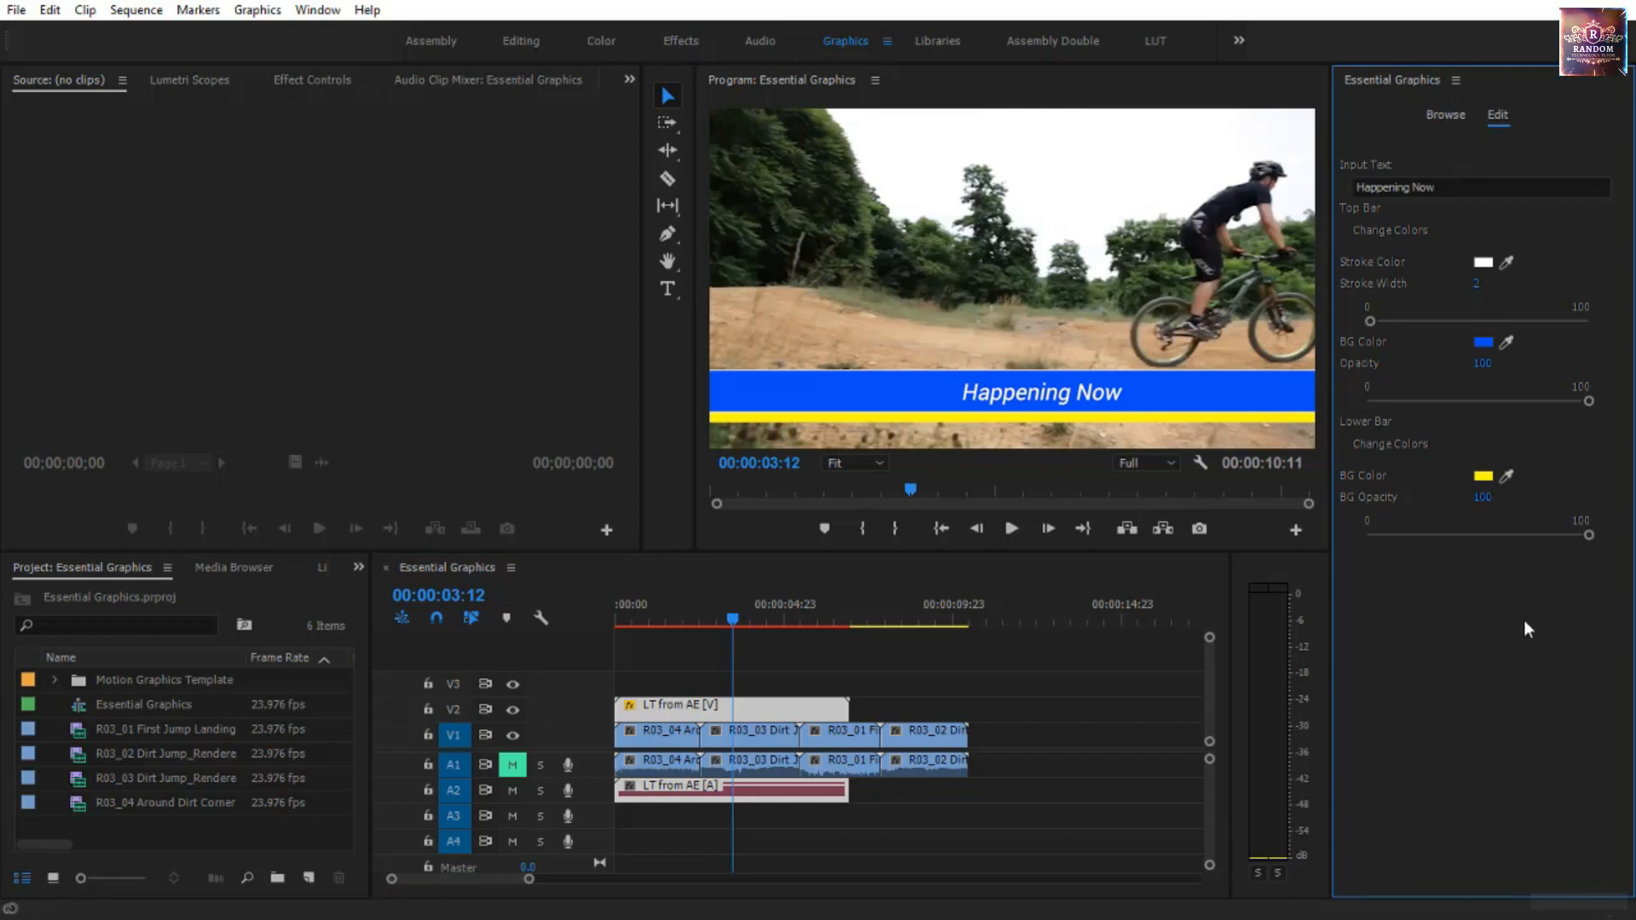
{"action": "left_click", "coordinate": [1454, 189]}
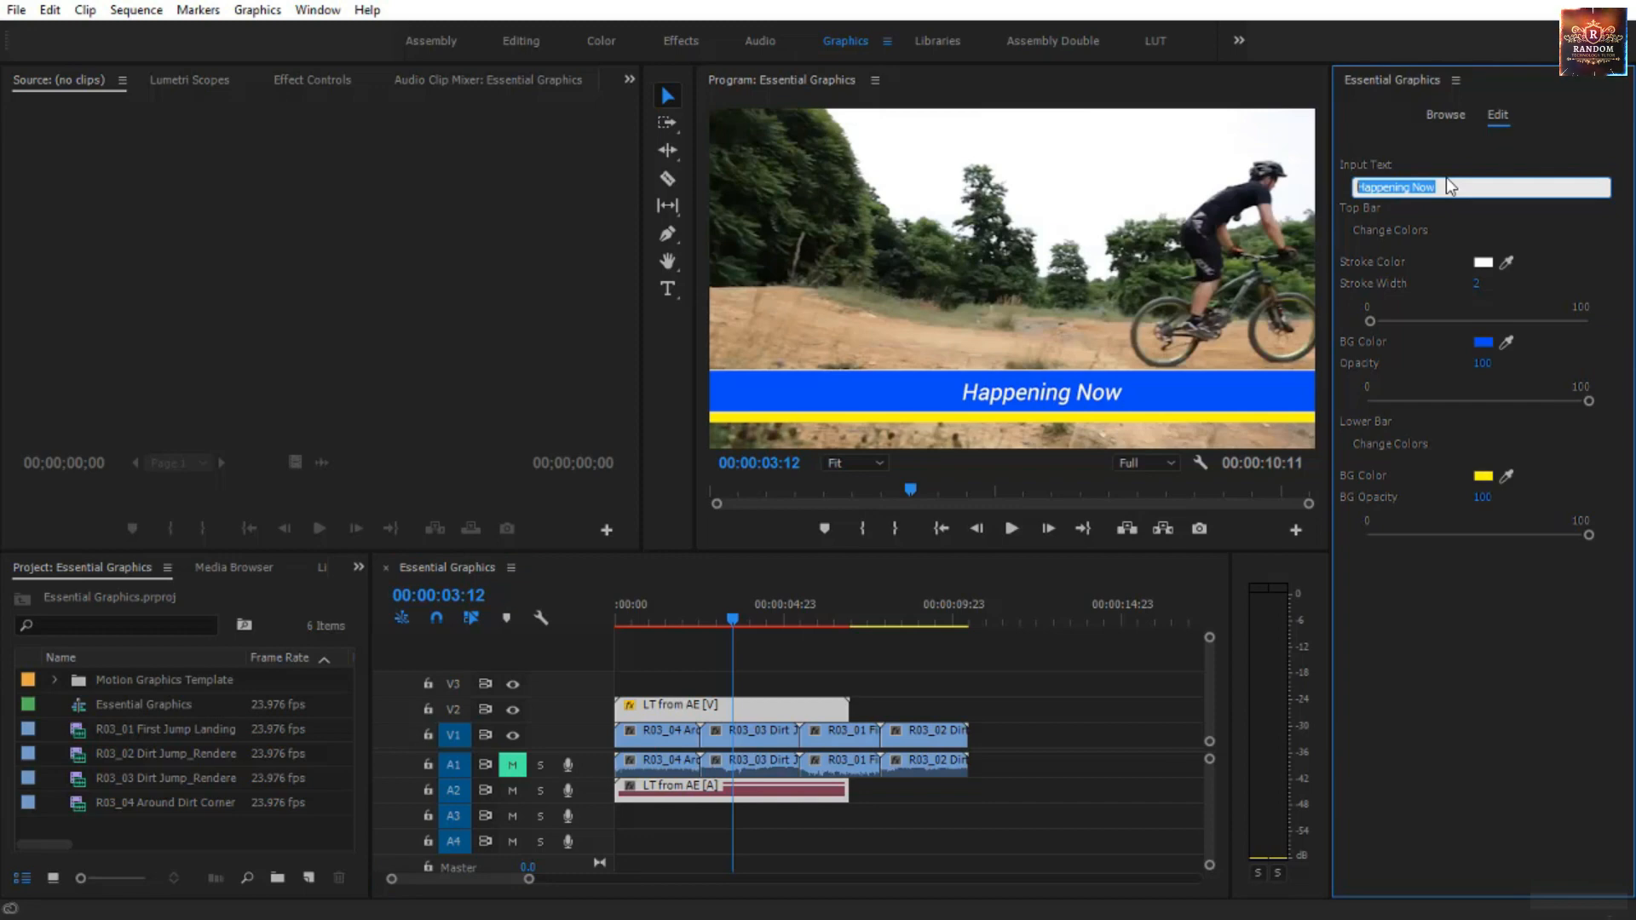
{"action": "type", "text": "Ridding High"}
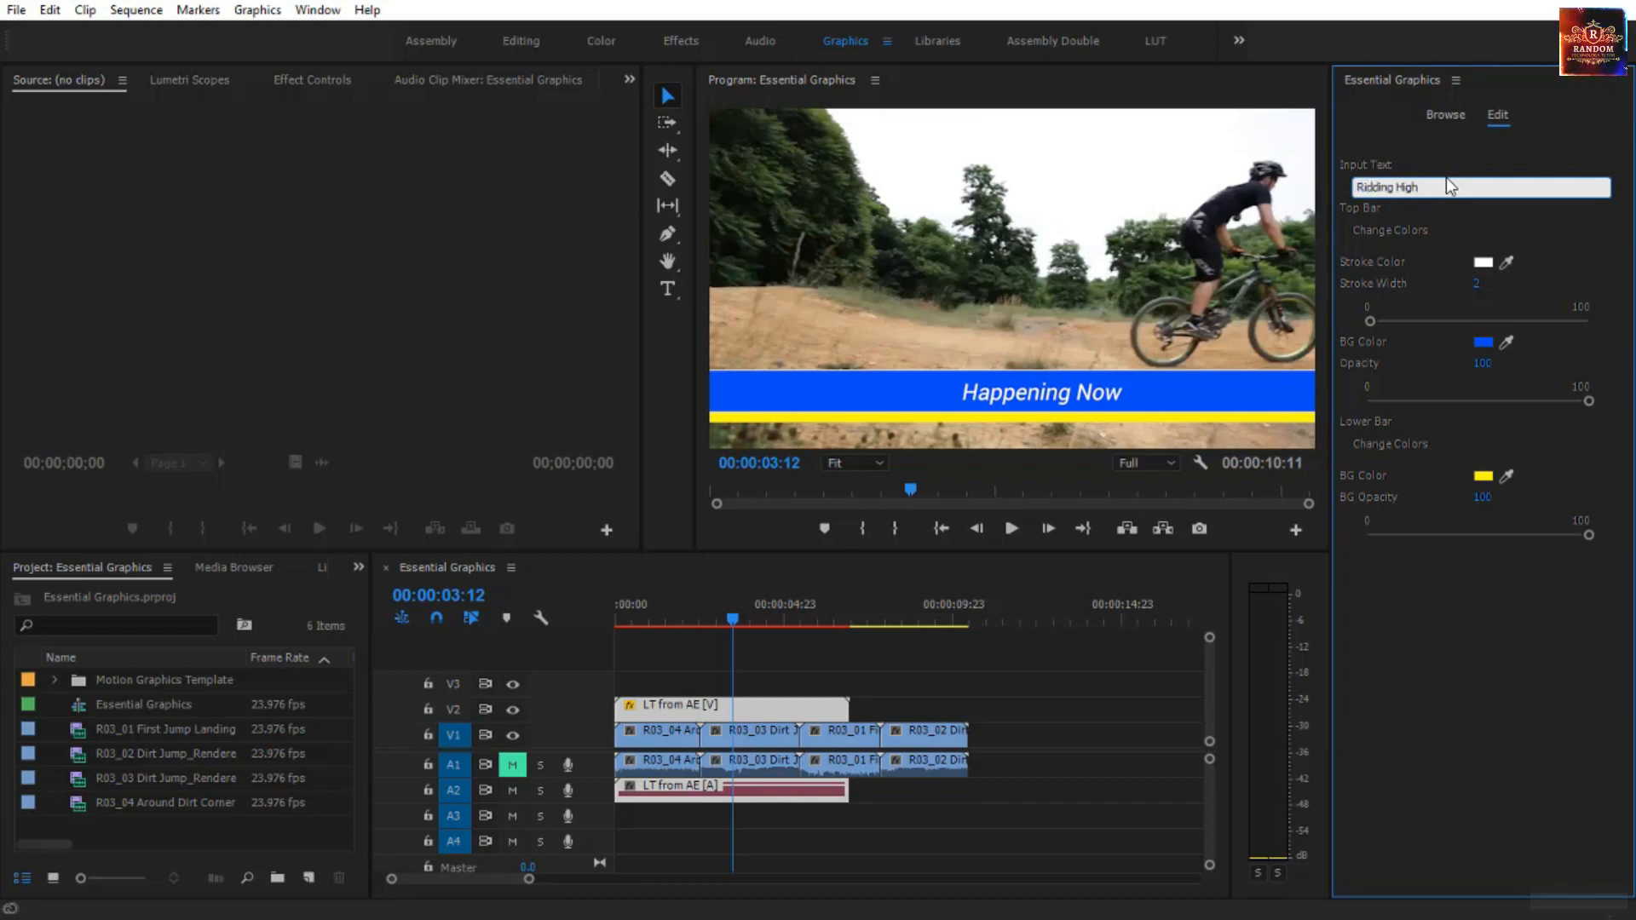
- Change the top bar's stroke color to dark green
{"action": "left_click", "coordinate": [1485, 264]}
{"action": "left_click_drag", "start_coordinate": [865, 467], "coordinate": [893, 433]}
{"action": "left_click", "coordinate": [849, 484]}
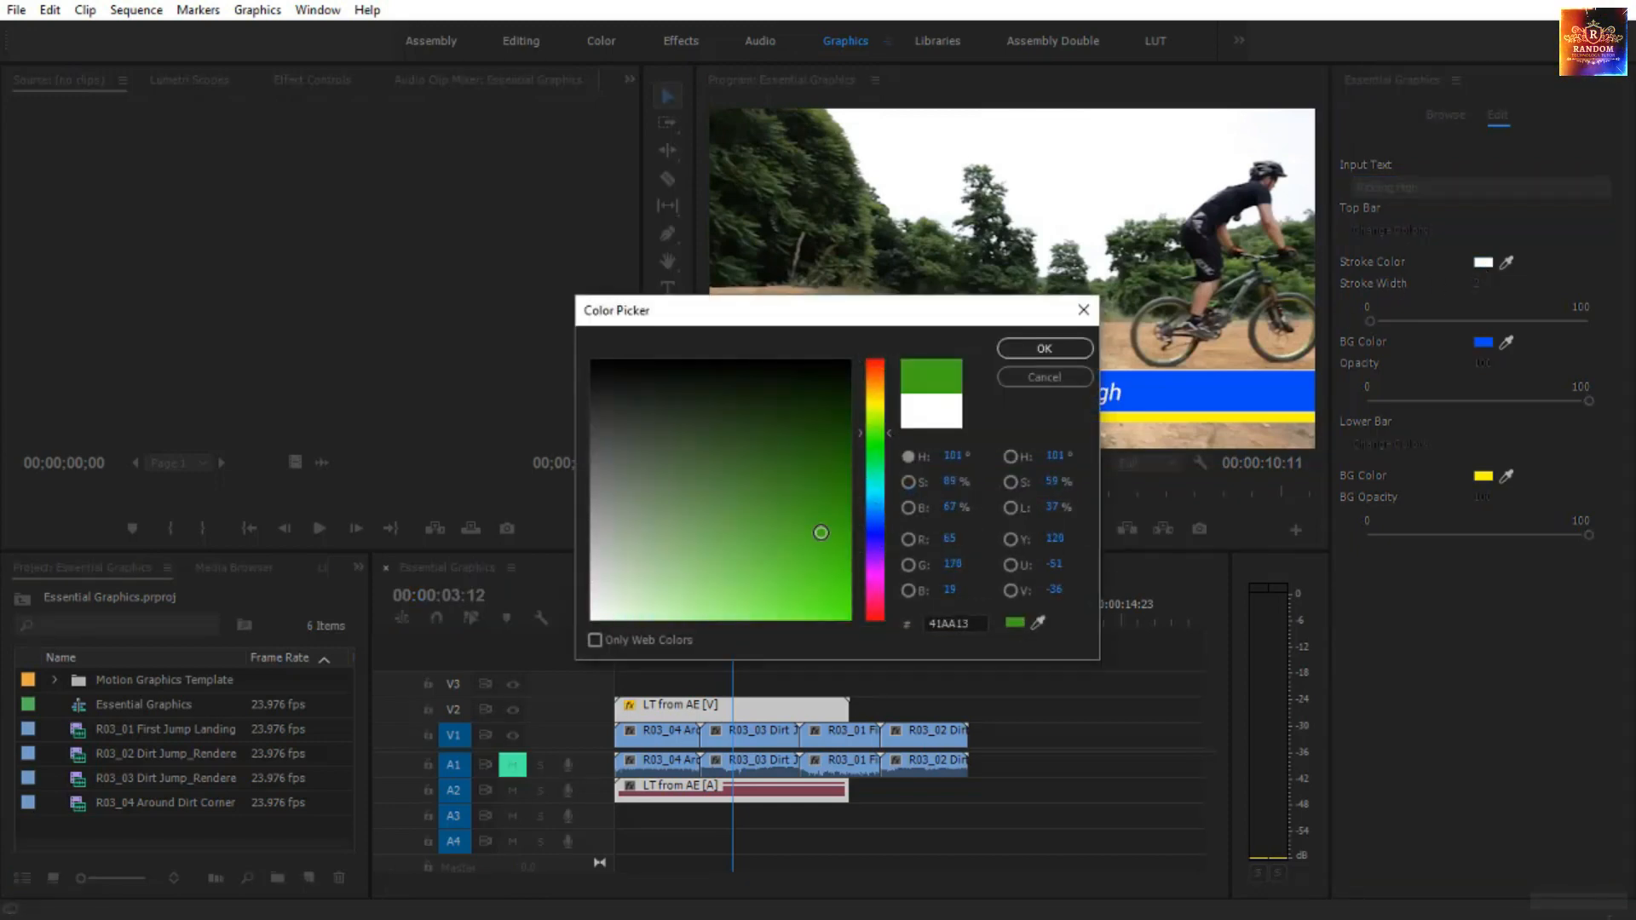
{"action": "left_click", "coordinate": [1069, 349]}
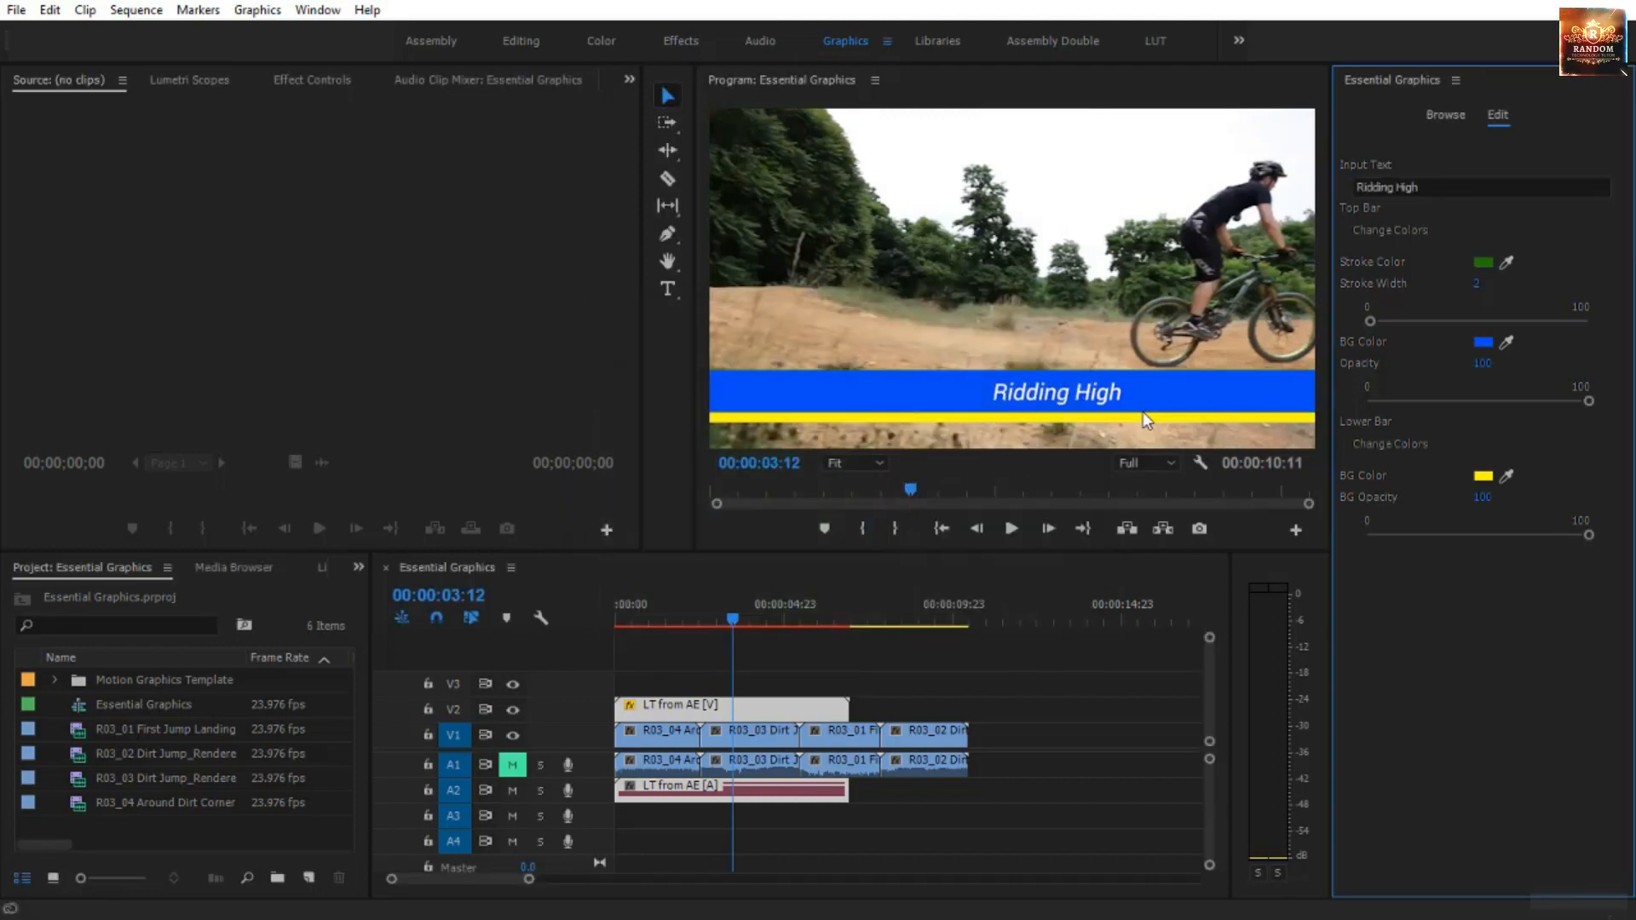
- Change the top bar's background color to orange
{"action": "left_click", "coordinate": [1483, 343]}
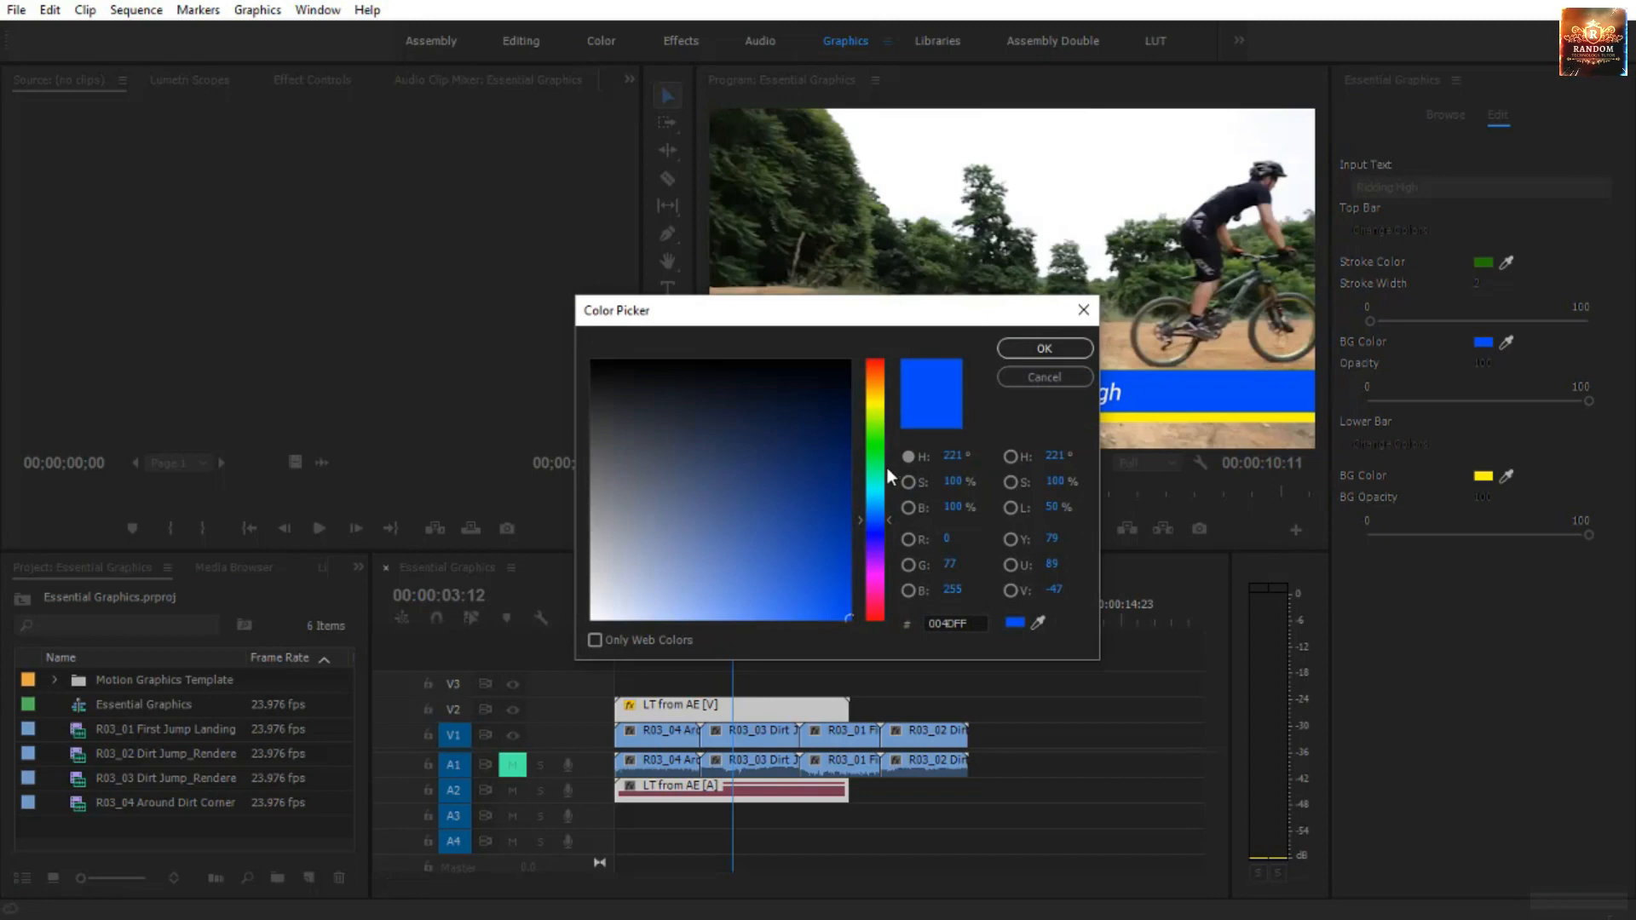
{"action": "left_click_drag", "start_coordinate": [875, 401], "coordinate": [873, 386]}
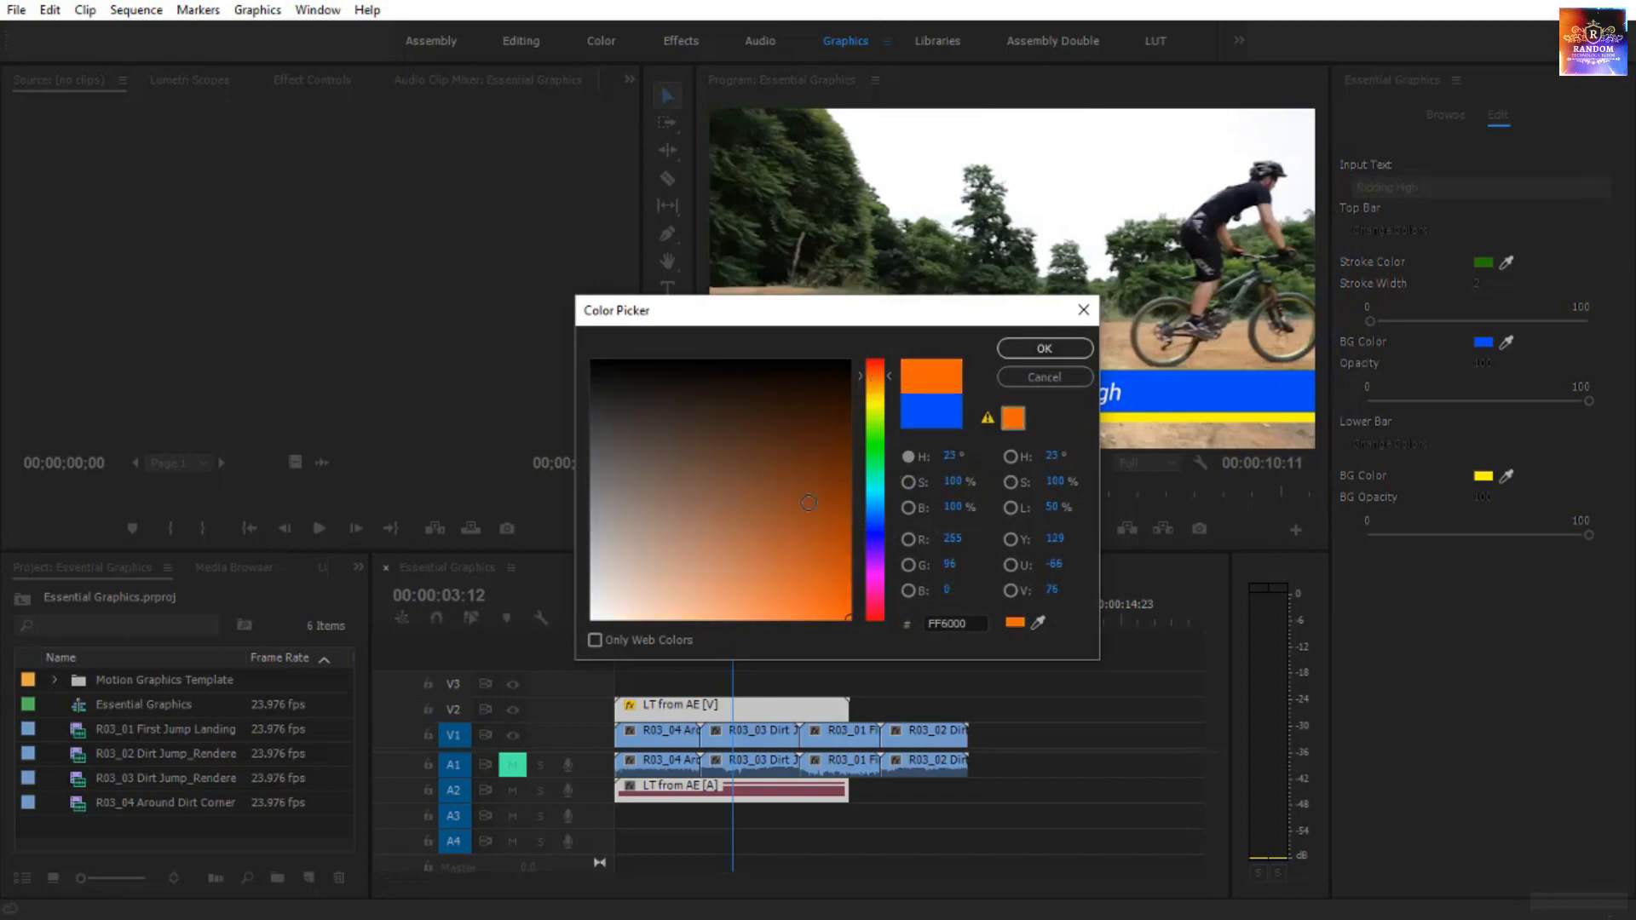
{"action": "left_click", "coordinate": [1055, 349]}
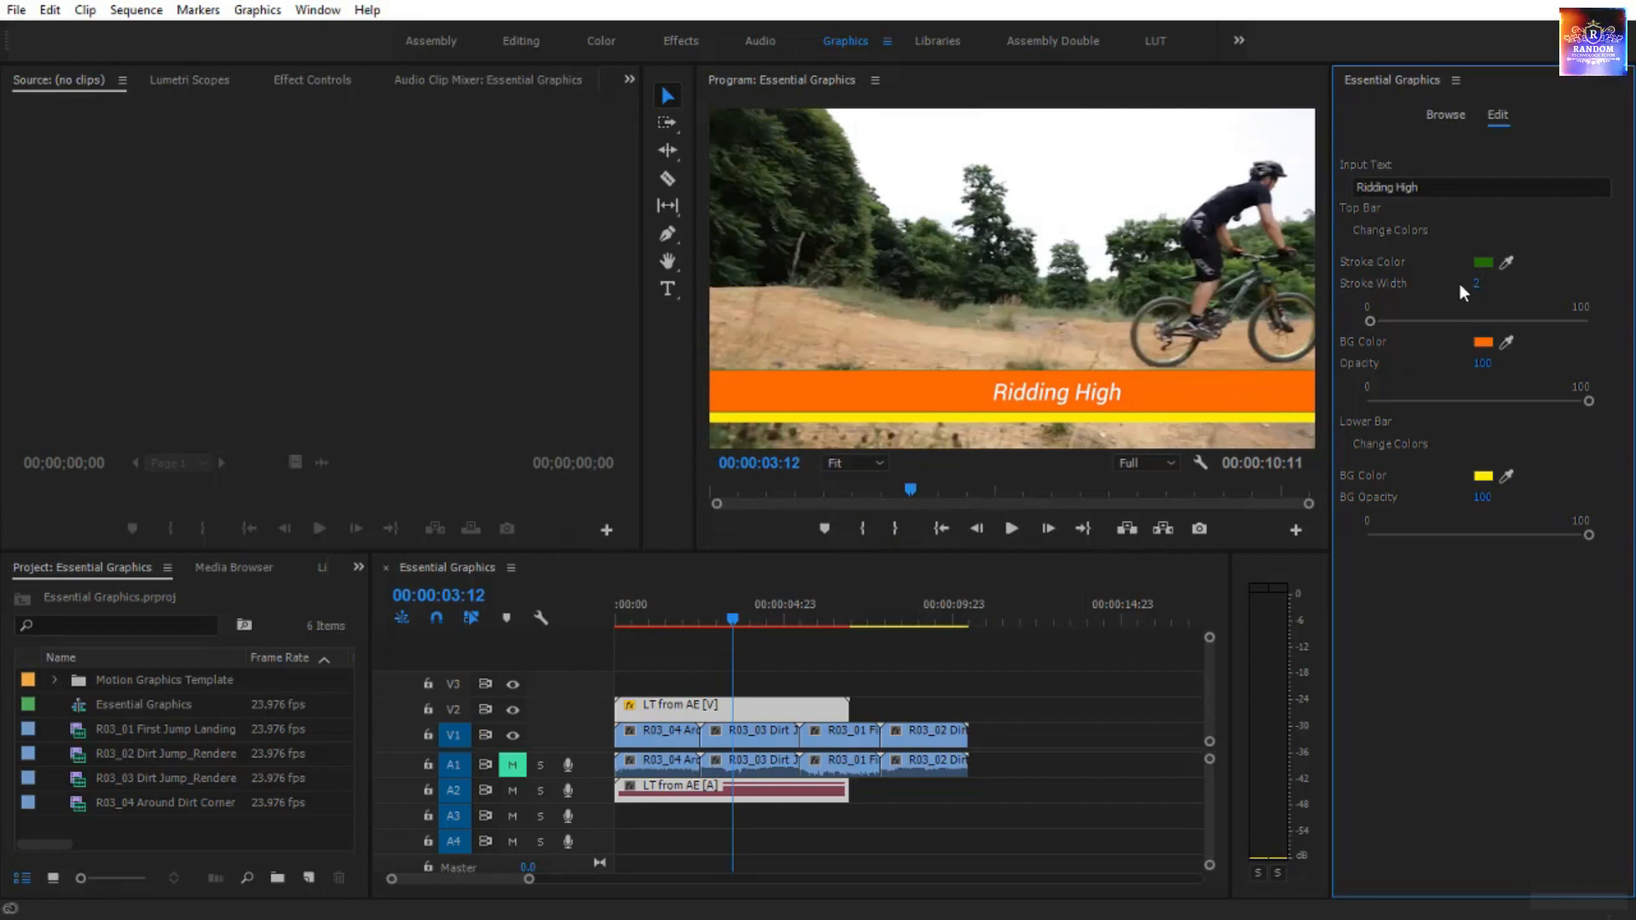
- Try a much thicker stroke on the top bar, and set the stroke width back to 2
{"action": "left_click_drag", "start_coordinate": [1480, 285], "coordinate": [1509, 284]}
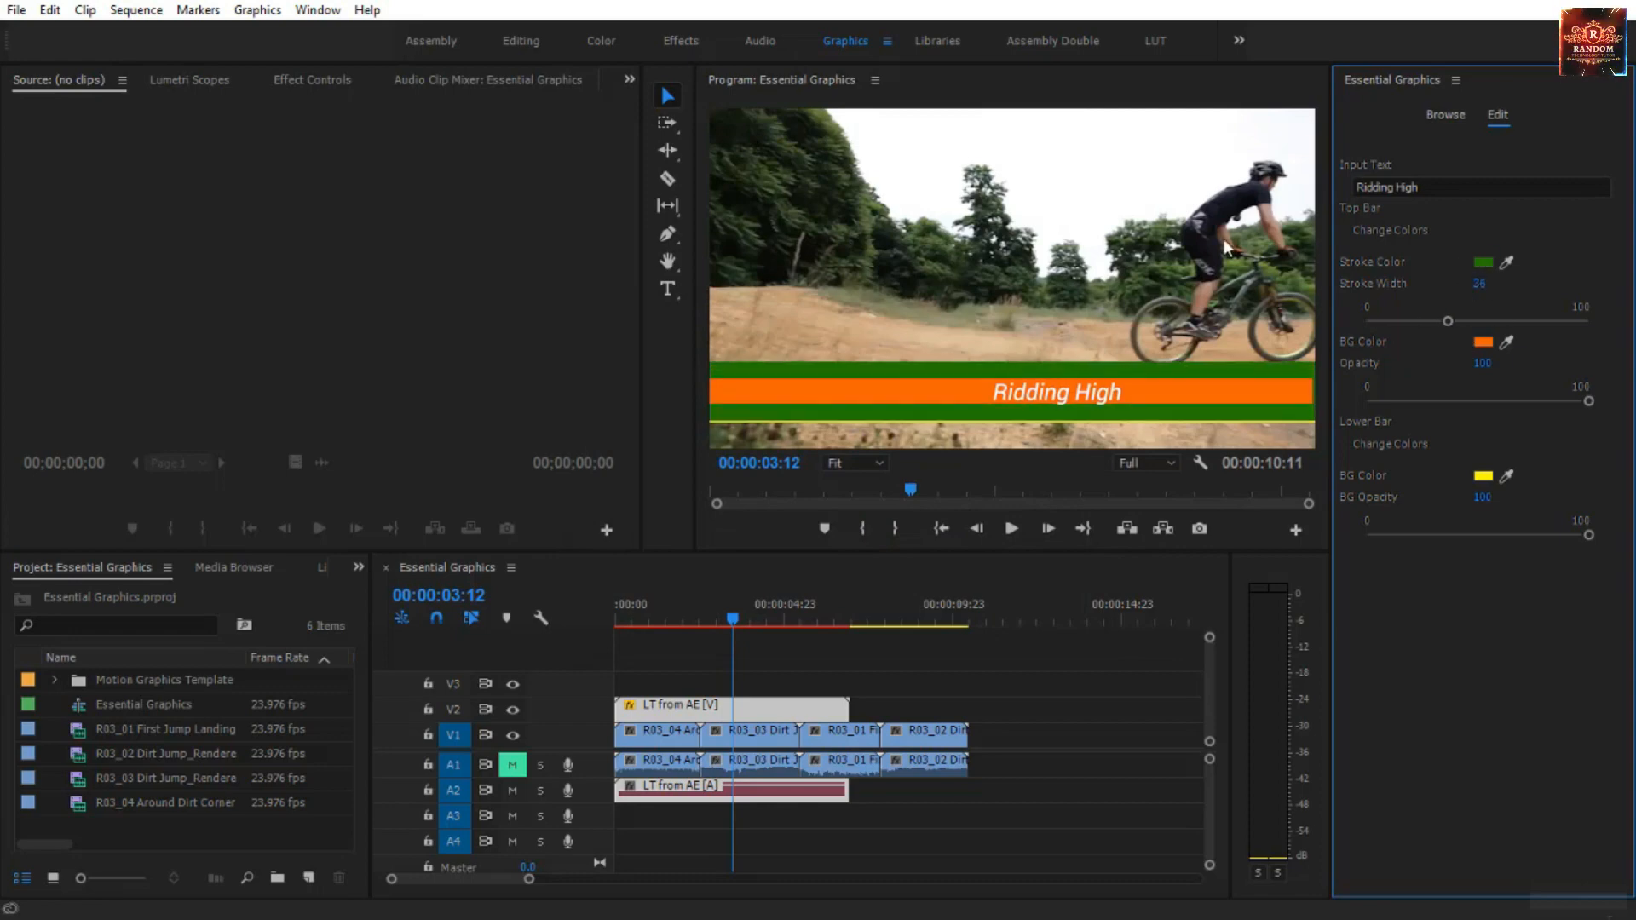
{"action": "left_click", "coordinate": [1481, 284]}
{"action": "type", "text": "2"}
{"action": "key", "text": "Return"}
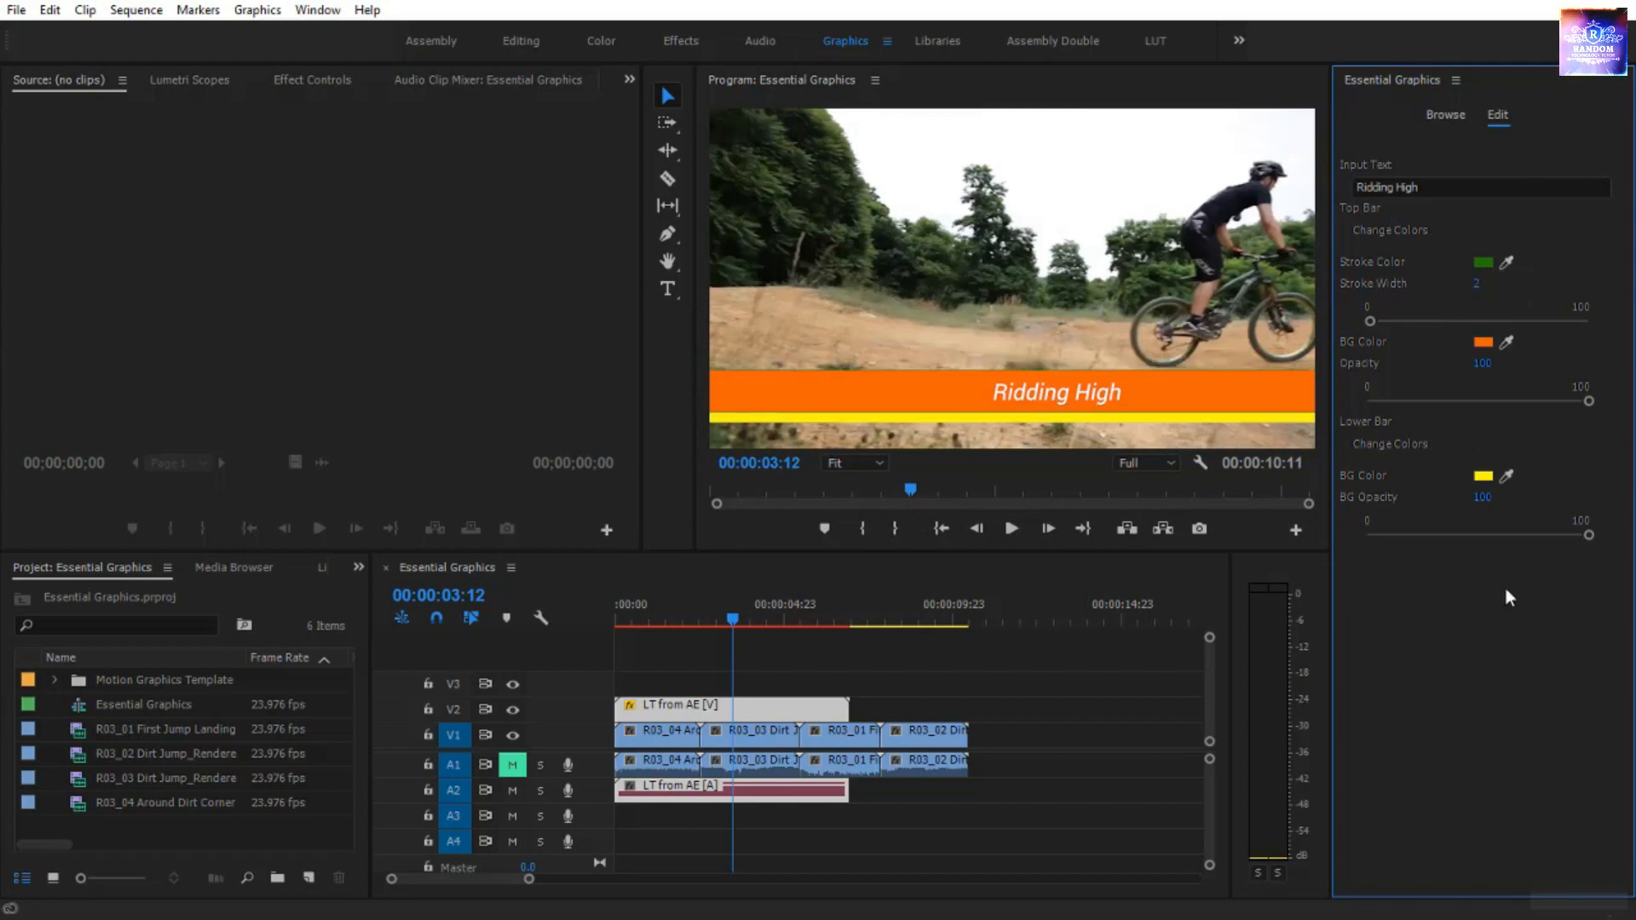
- Try the lower bar's background opacity at 0, and set it back to 100
{"action": "left_click_drag", "start_coordinate": [1590, 535], "coordinate": [1348, 547]}
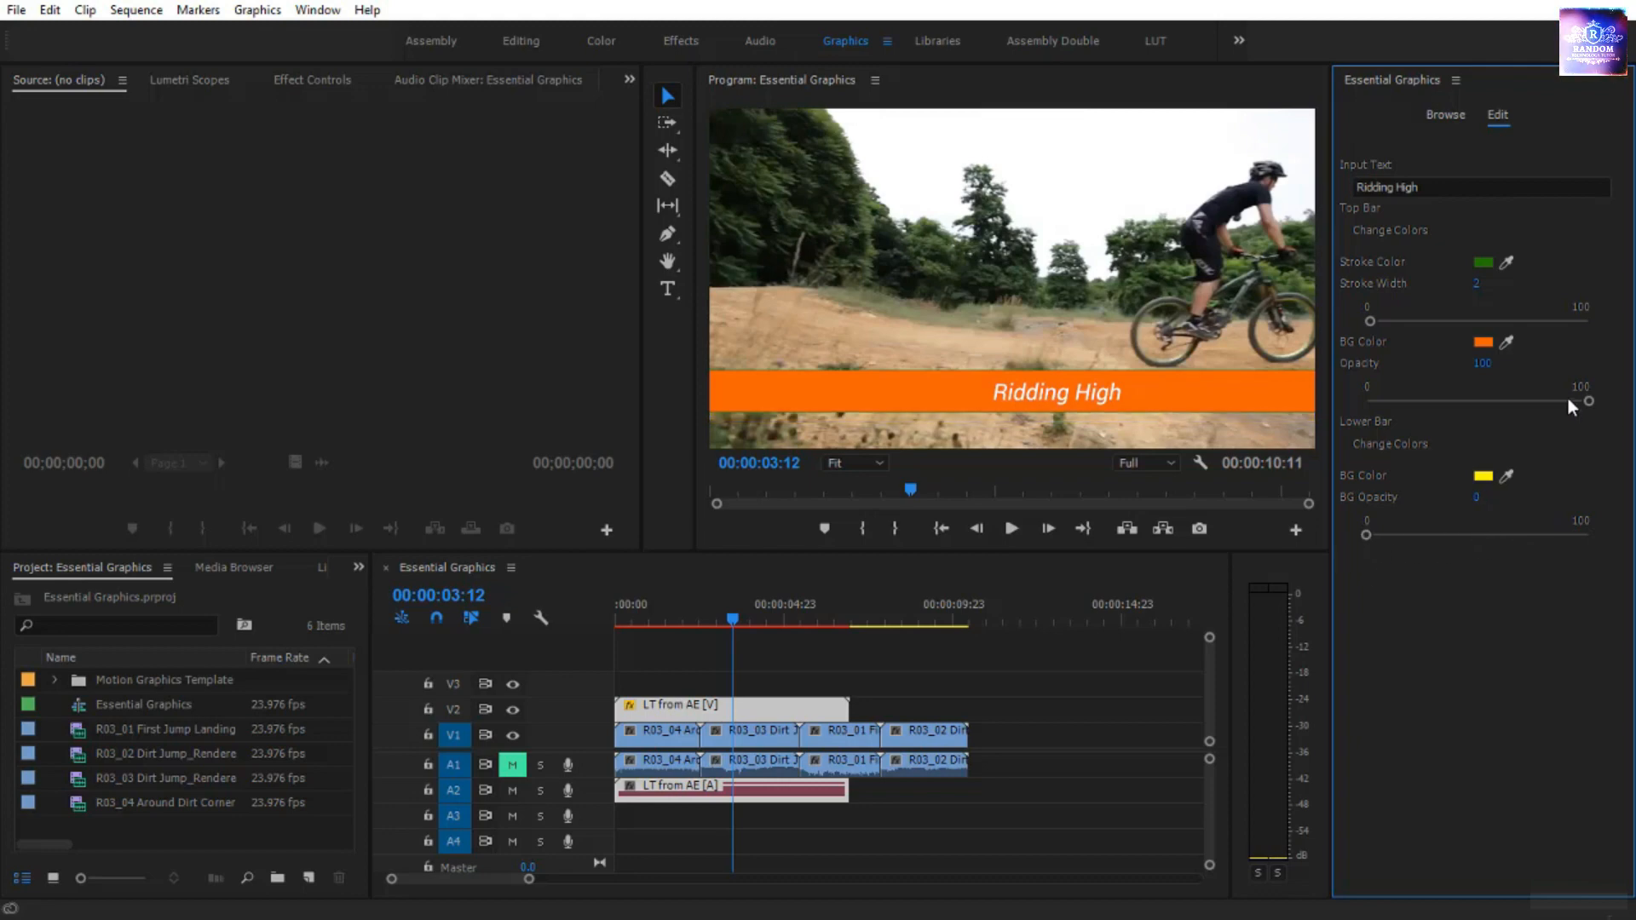
{"action": "mouse_move", "coordinate": [1589, 401]}
{"action": "left_mouse_down"}
{"action": "mouse_move", "coordinate": [1353, 423]}
{"action": "mouse_move", "coordinate": [1593, 422]}
{"action": "left_mouse_up"}
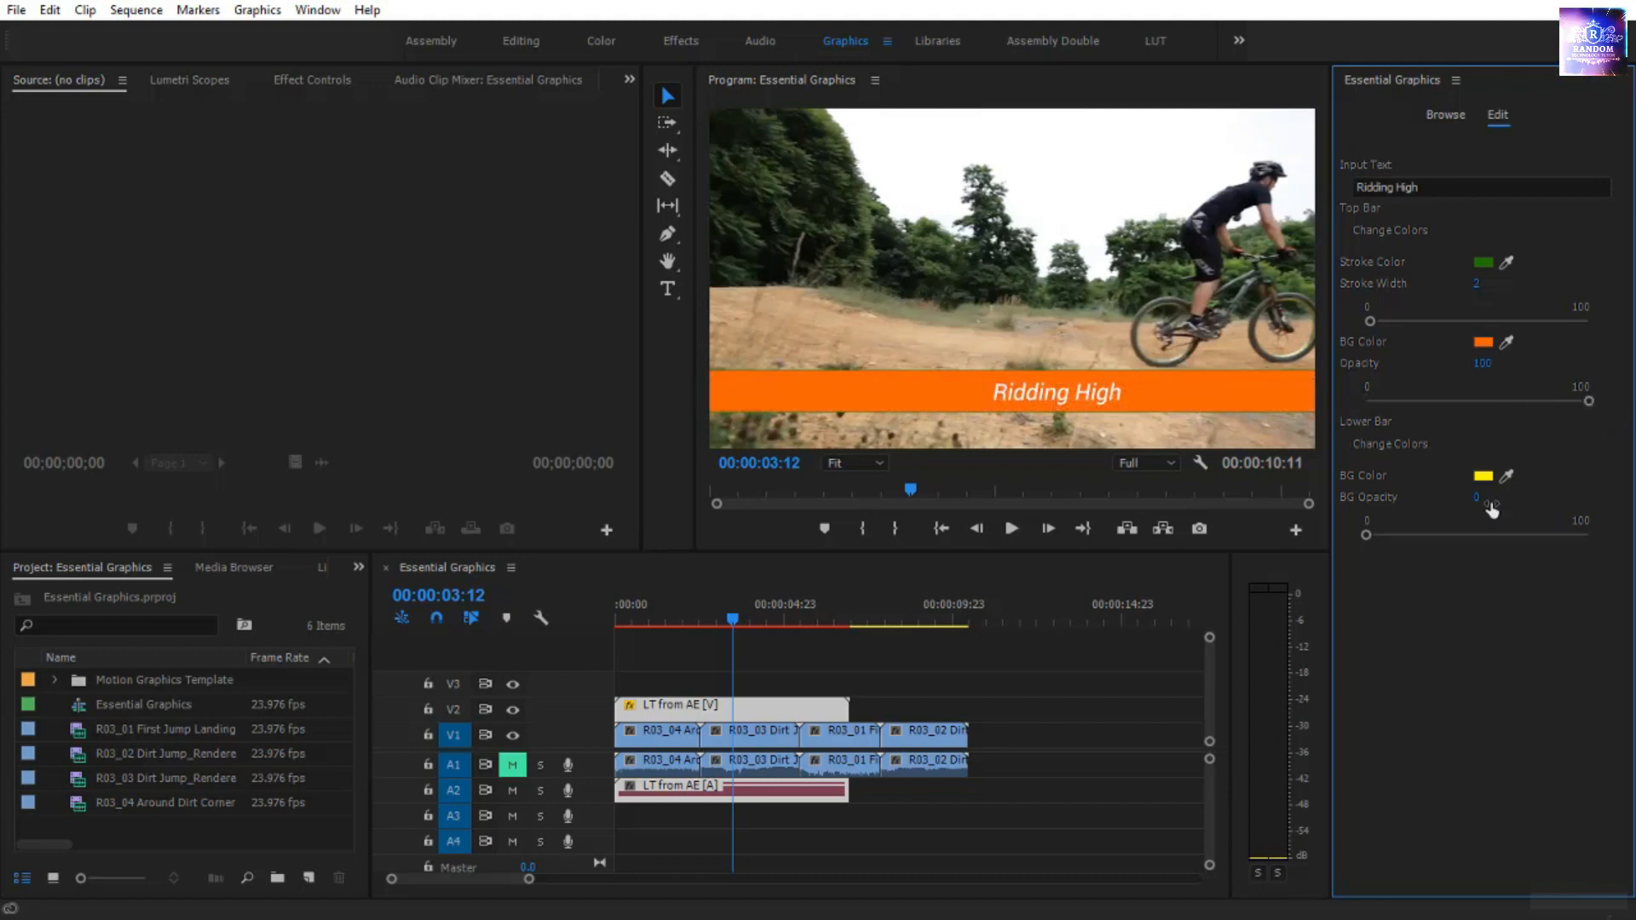
{"action": "left_click_drag", "start_coordinate": [1368, 536], "coordinate": [1609, 537]}
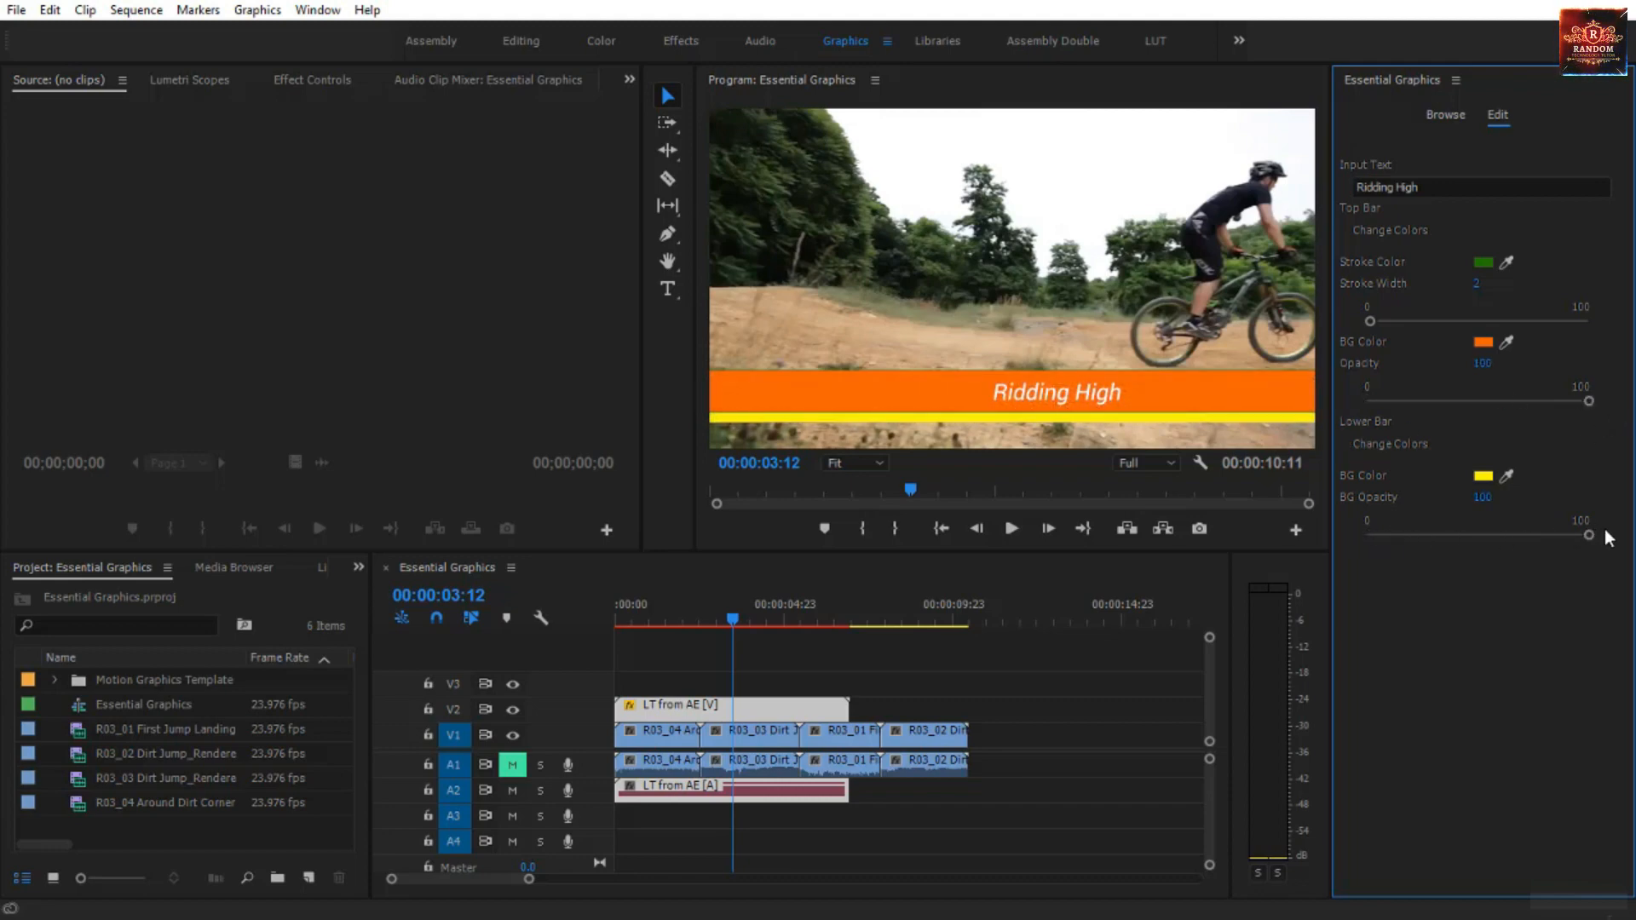
- Play the sequence from the start to preview the customized lower third, and park the playhead at 00:00:01:06
{"action": "left_click", "coordinate": [661, 711]}
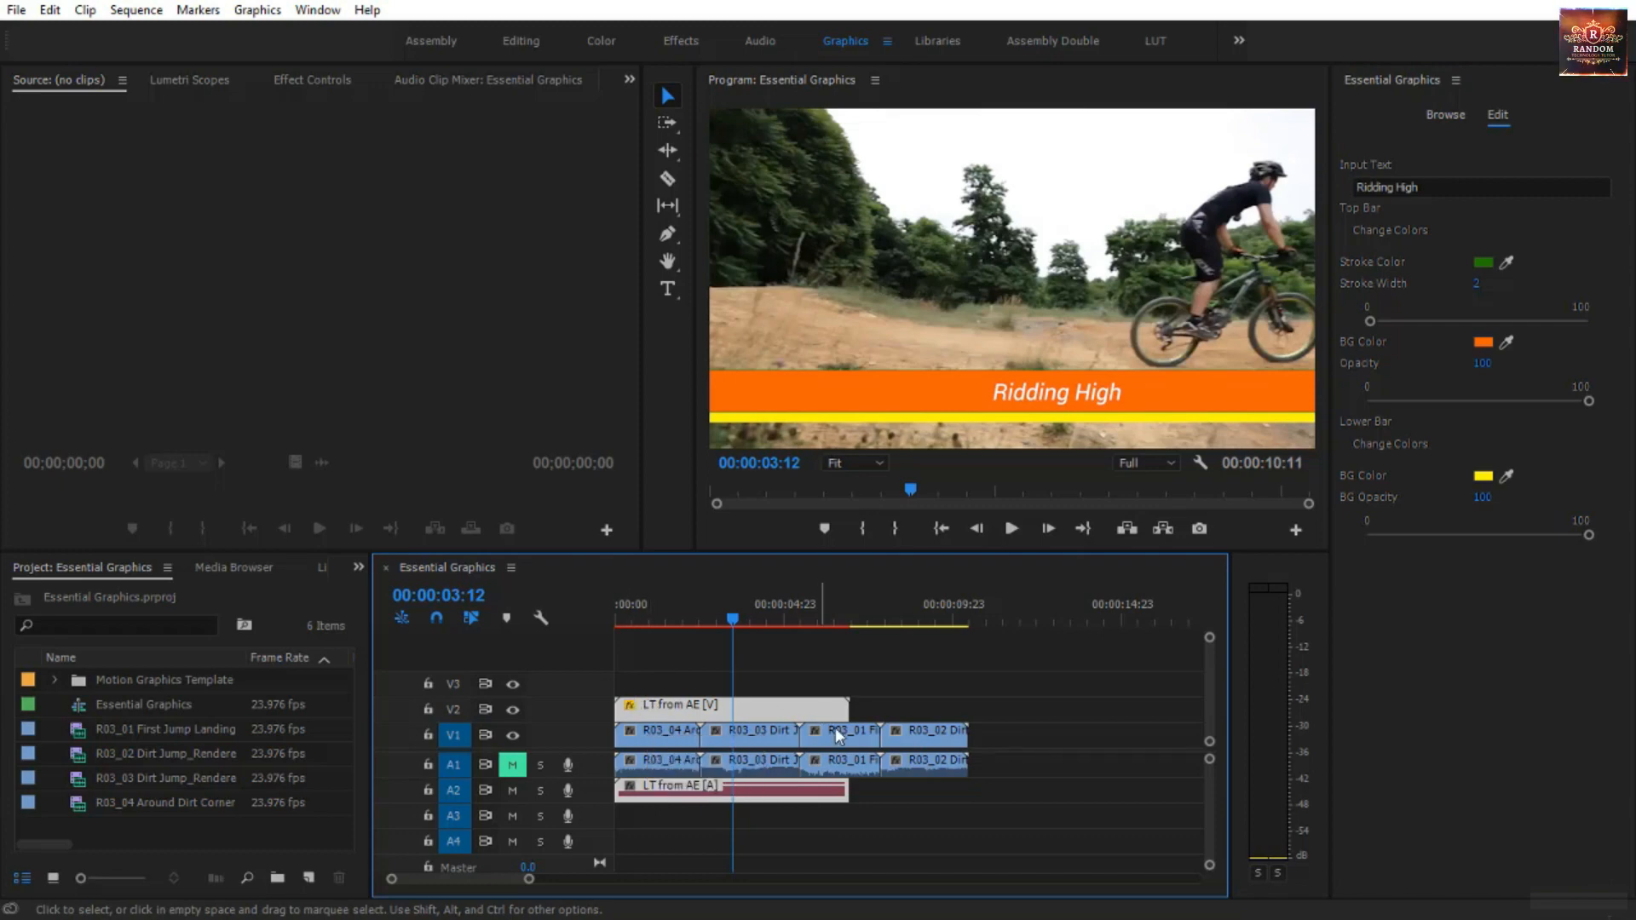
{"action": "mouse_move", "coordinate": [735, 624]}
{"action": "left_mouse_down"}
{"action": "mouse_move", "coordinate": [811, 633]}
{"action": "mouse_move", "coordinate": [739, 648]}
{"action": "left_mouse_up"}
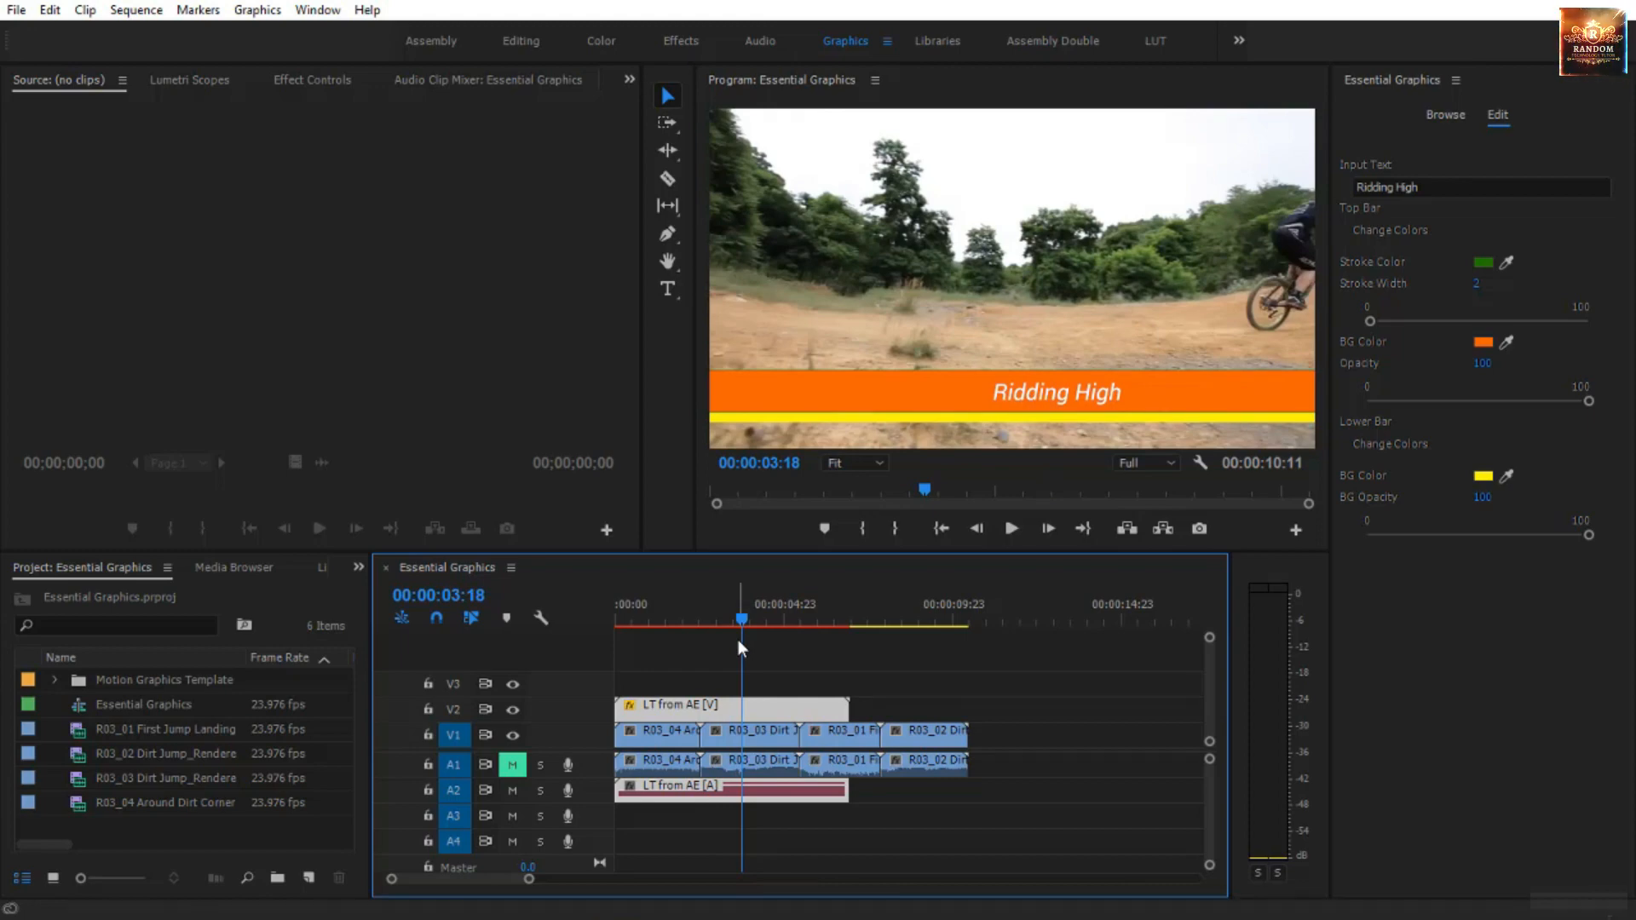
{"action": "left_click_drag", "start_coordinate": [743, 622], "coordinate": [585, 637]}
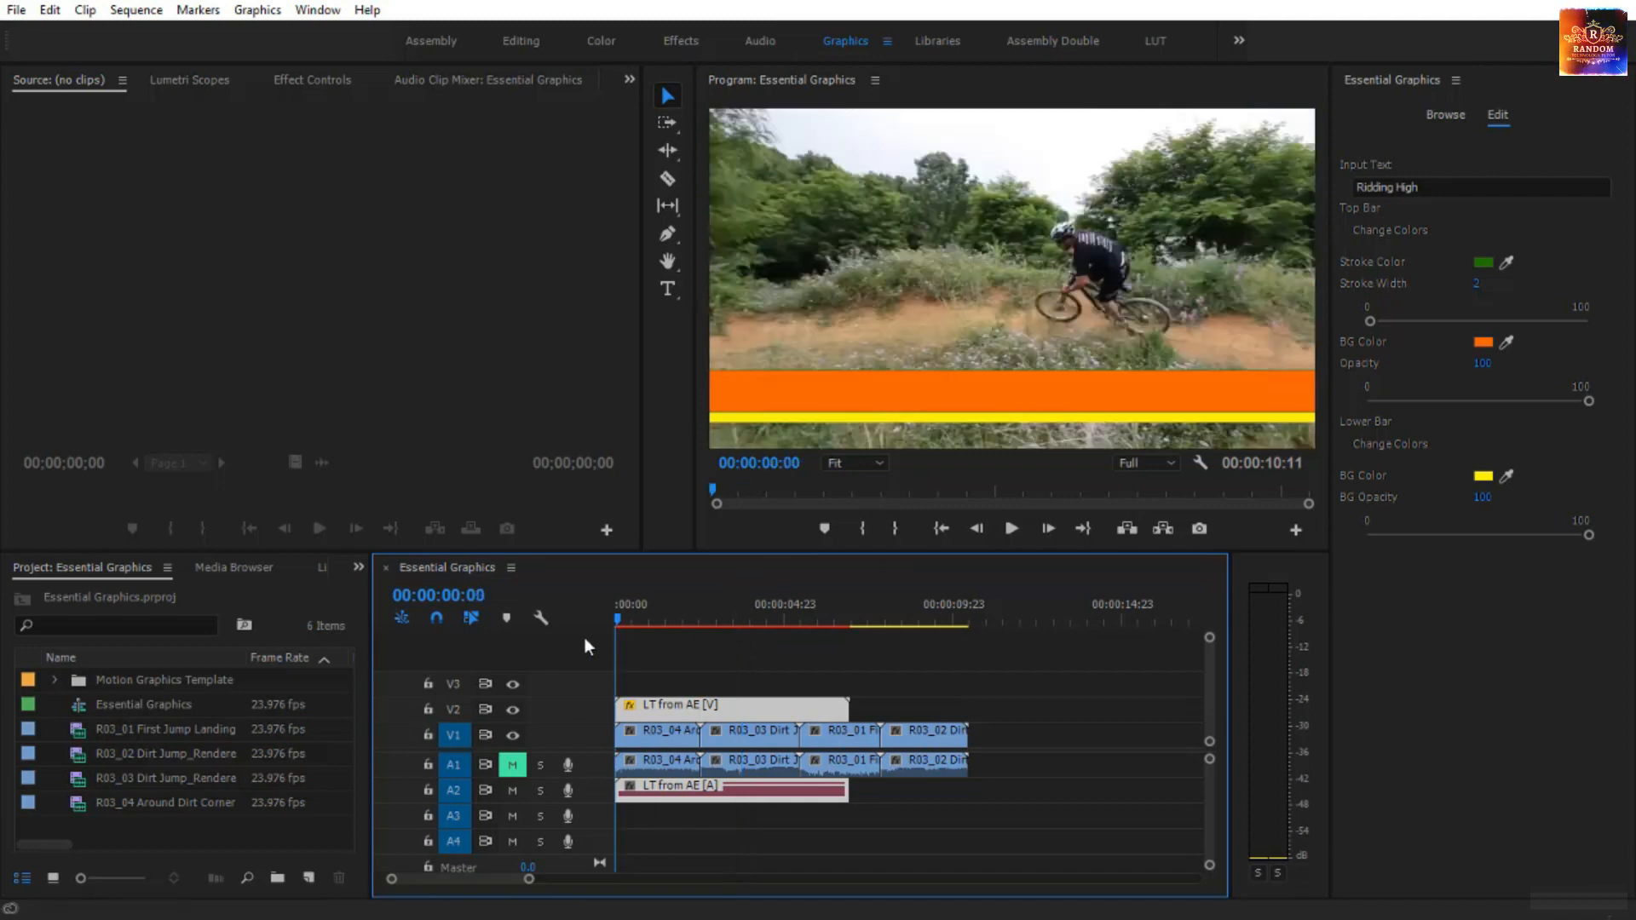
{"action": "key", "text": "space"}
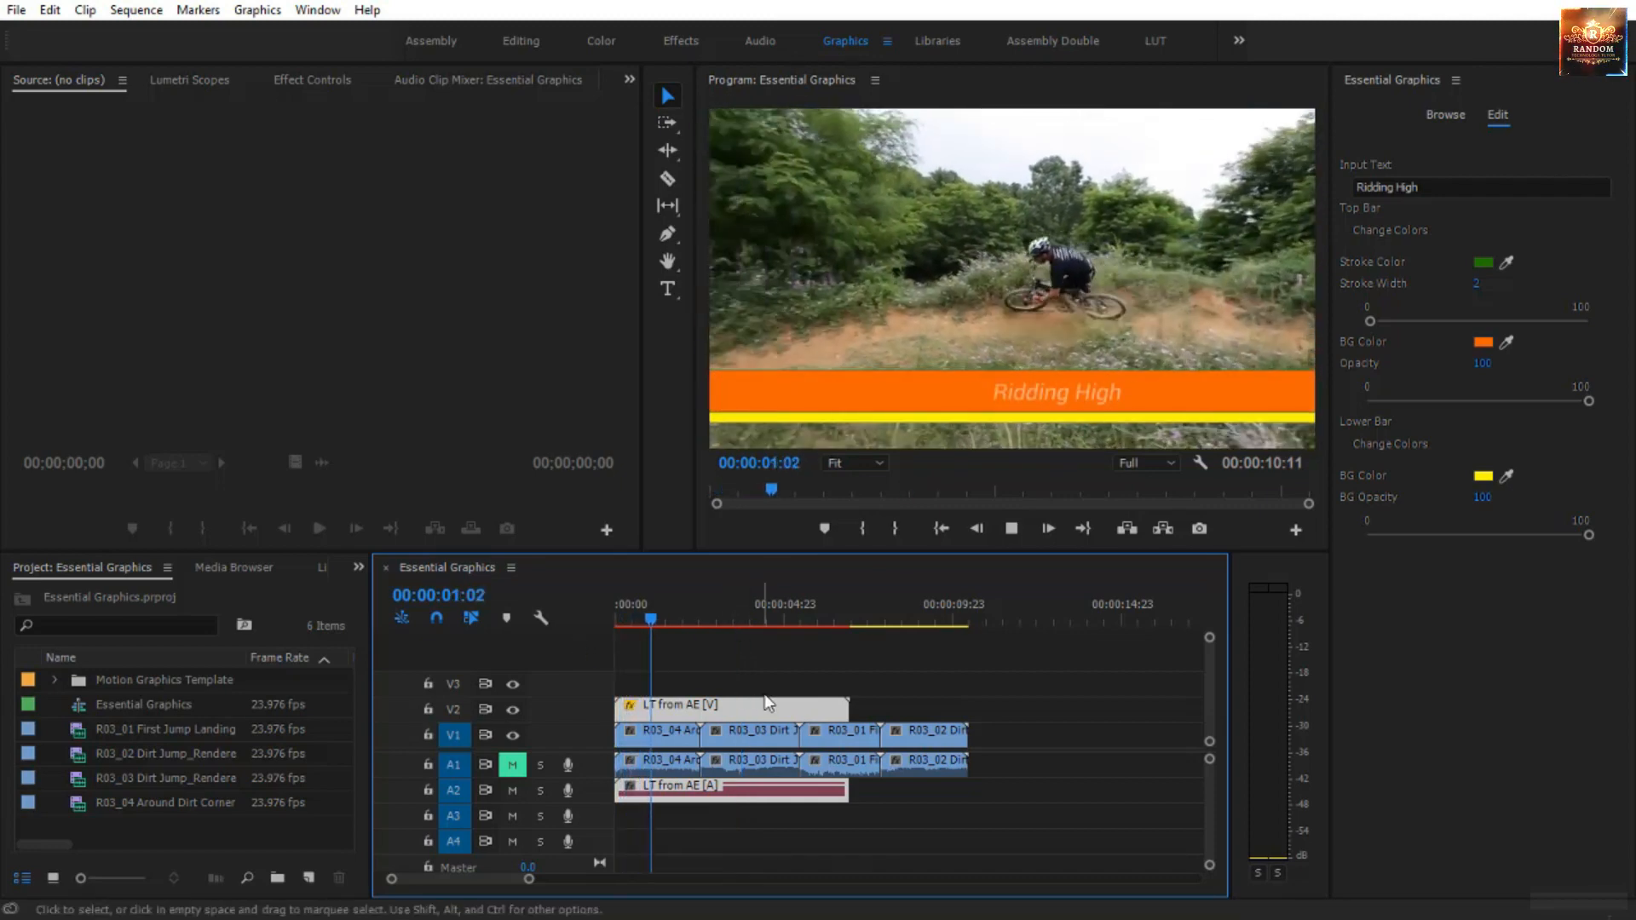
{"action": "left_click_drag", "start_coordinate": [687, 621], "coordinate": [658, 621]}
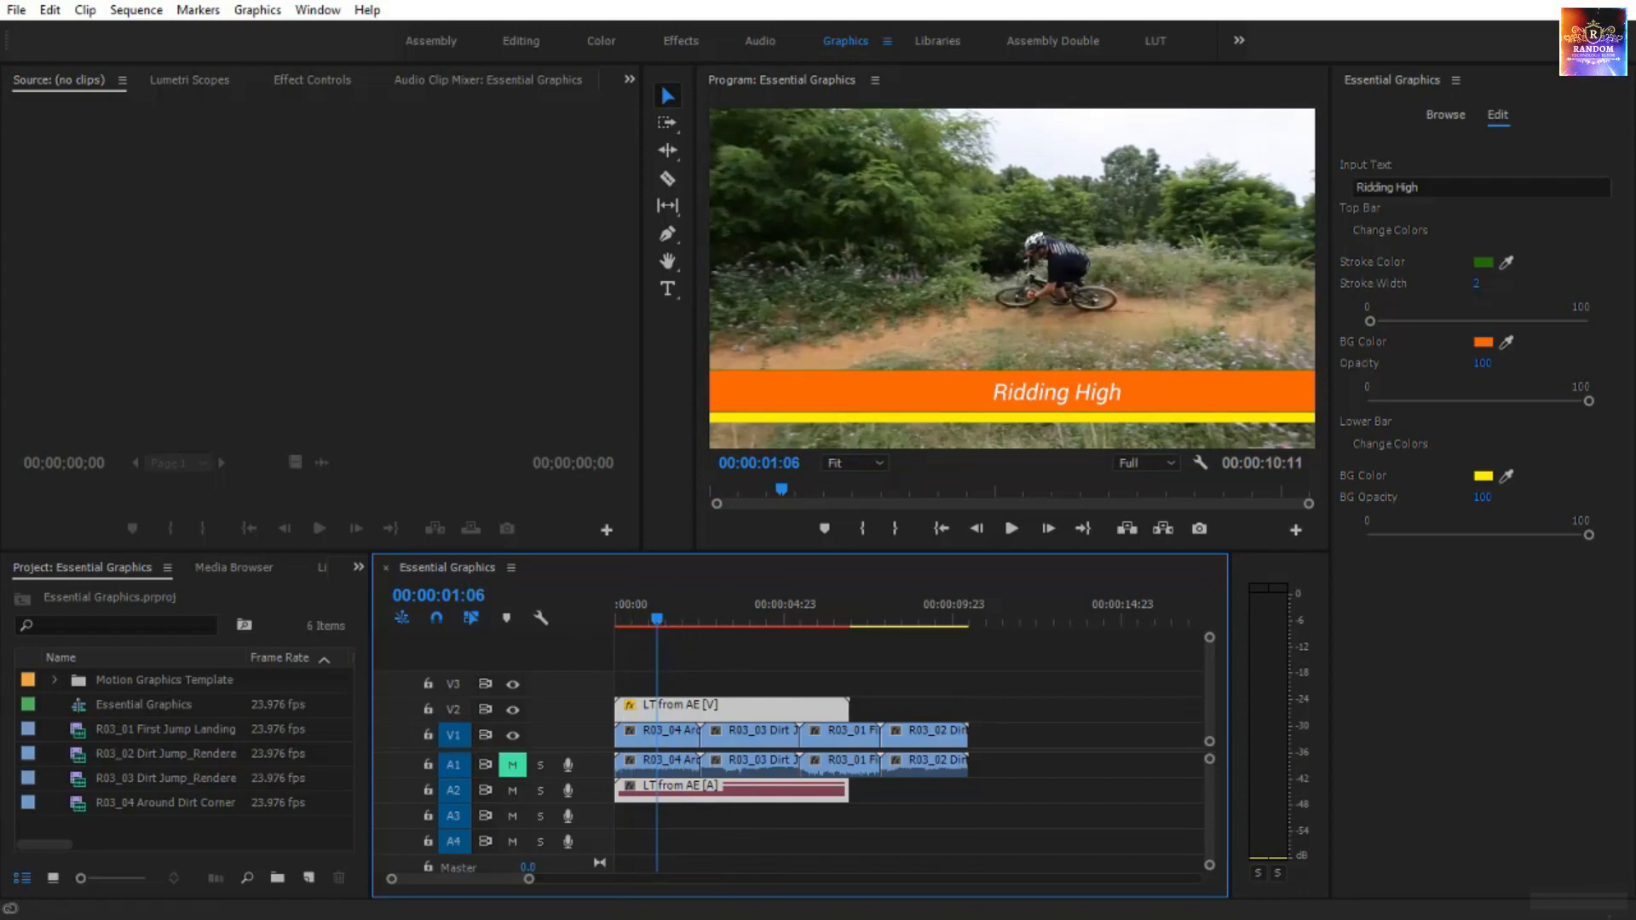
- Switch to After Effects and set the Lower Third composition's duration to 20 seconds
{"action": "key", "text": "alt+Tab"}
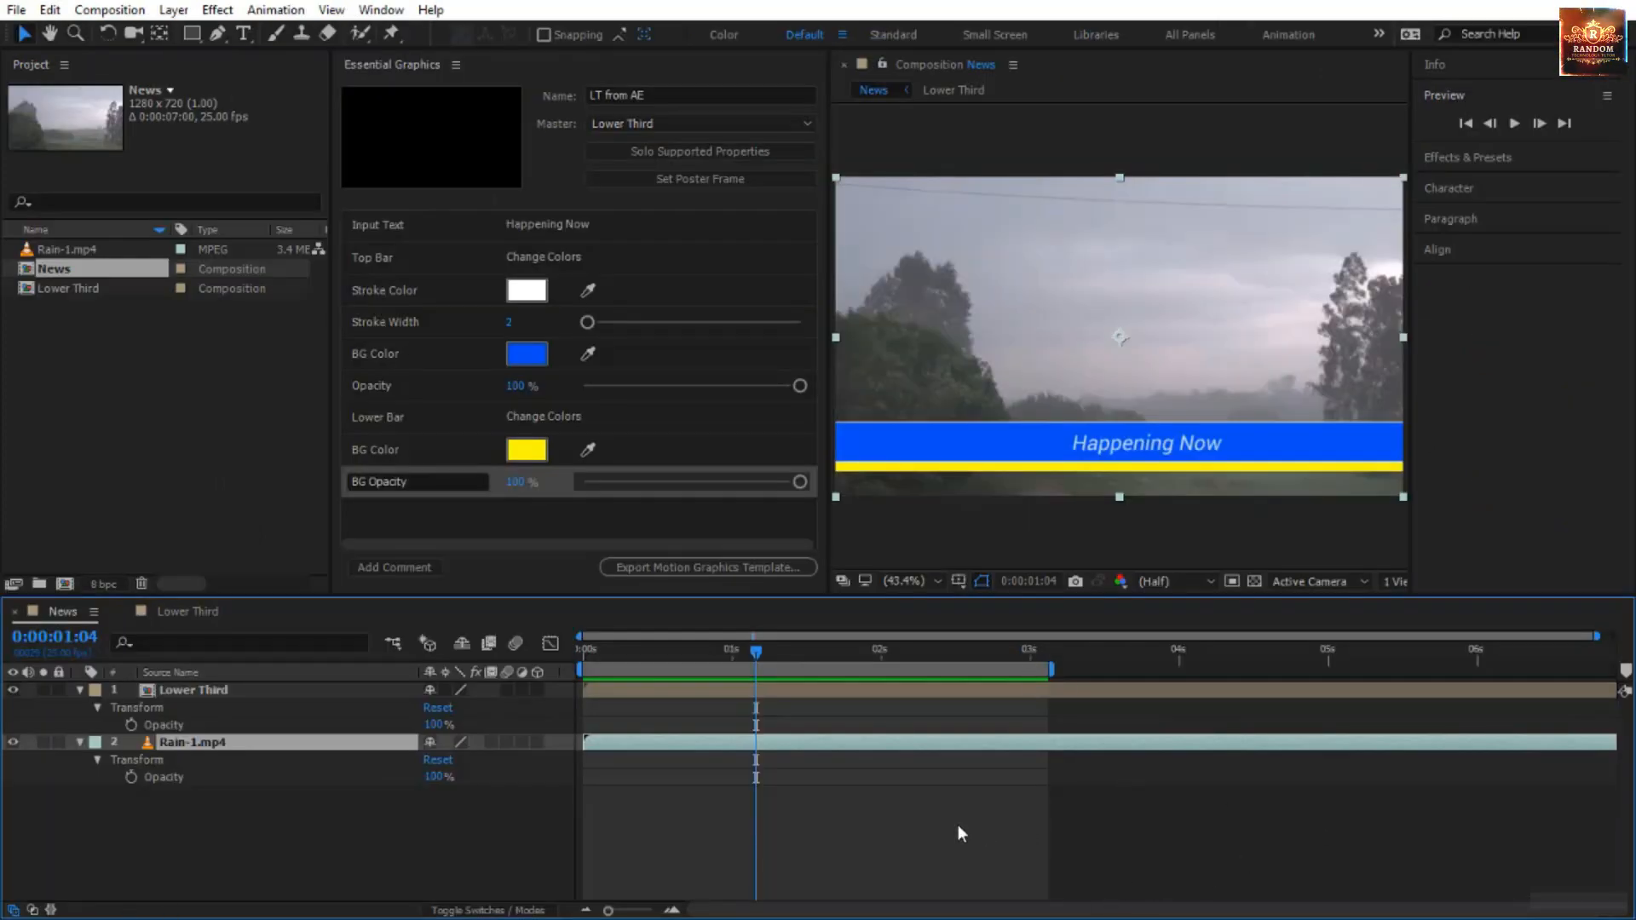
{"action": "left_click", "coordinate": [195, 612]}
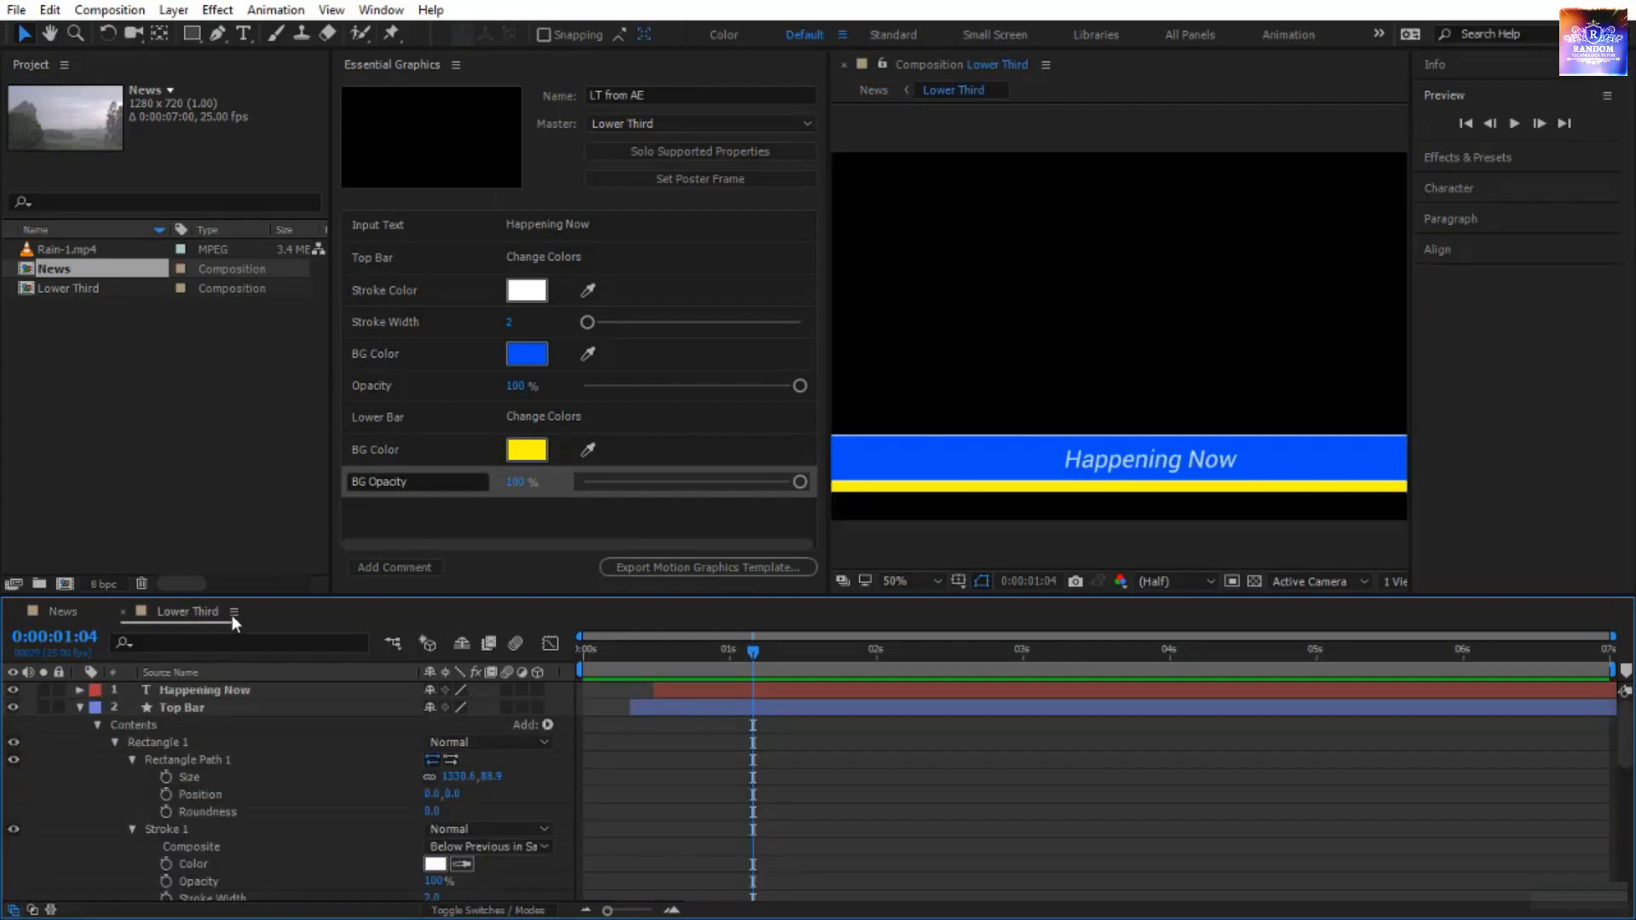
{"action": "right_click", "coordinate": [687, 750]}
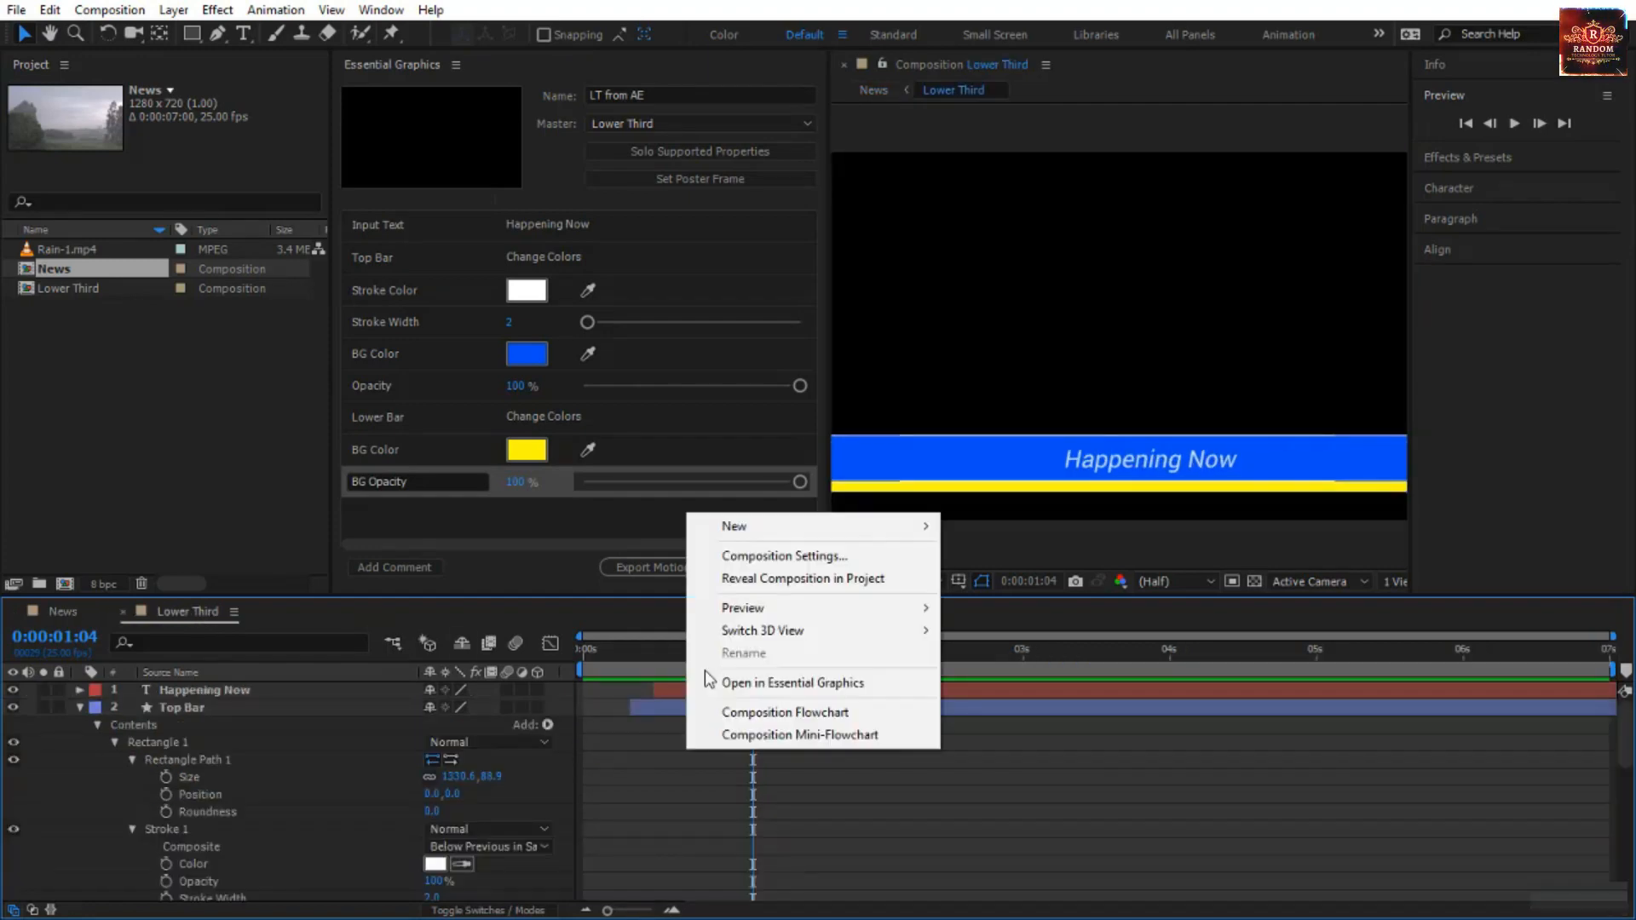
{"action": "left_click", "coordinate": [745, 556]}
{"action": "left_click", "coordinate": [486, 440]}
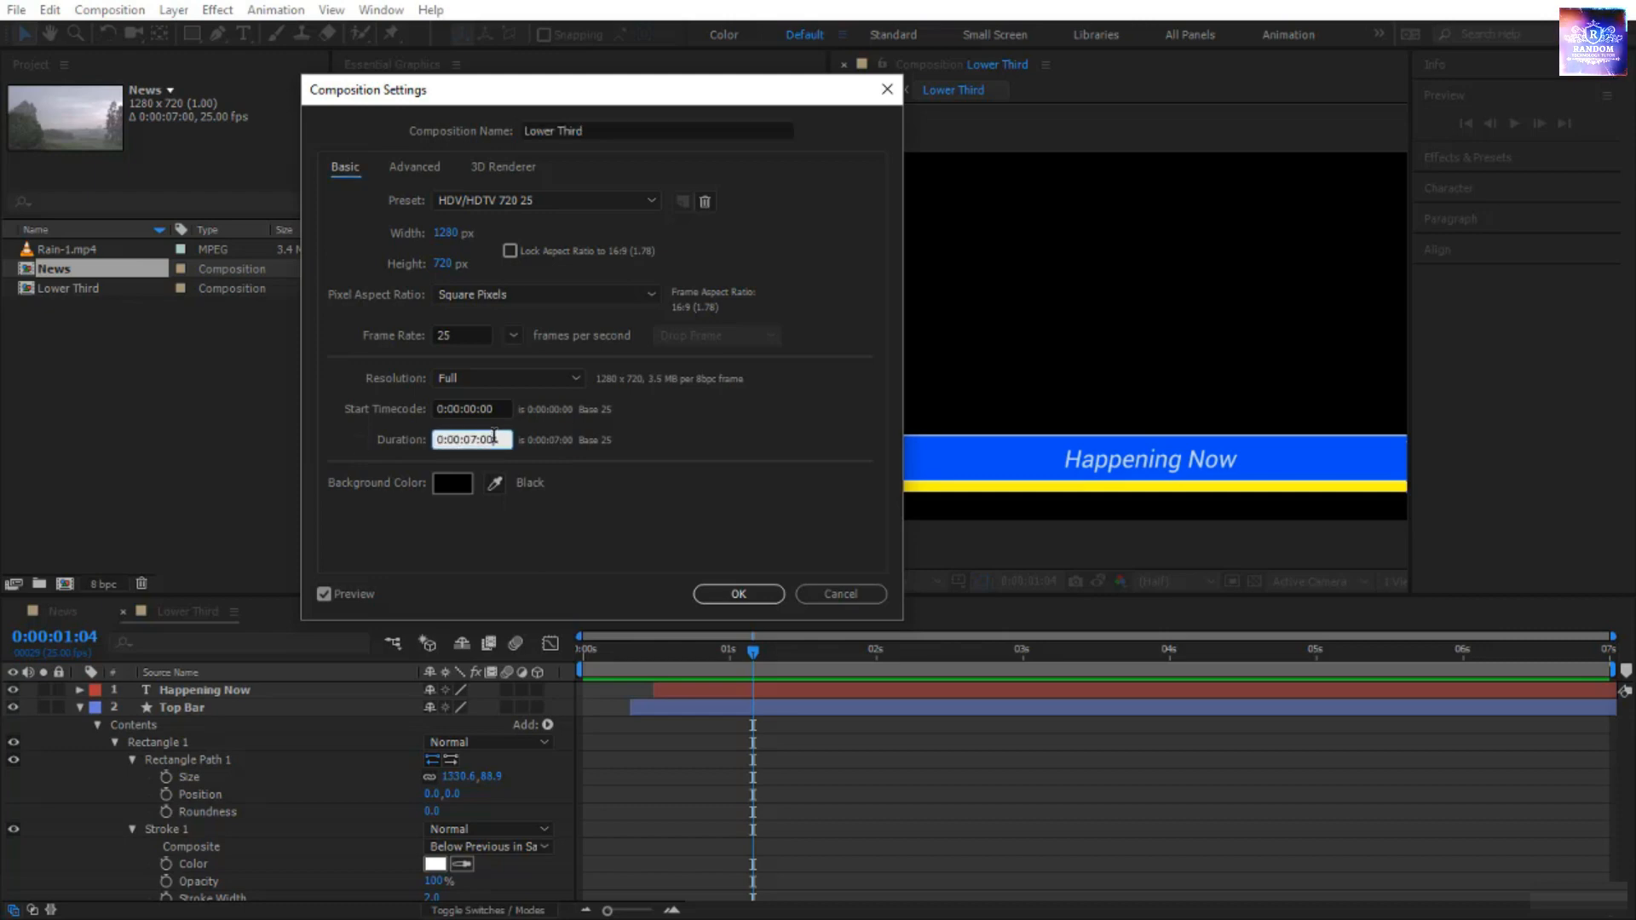
{"action": "type", "text": "2000"}
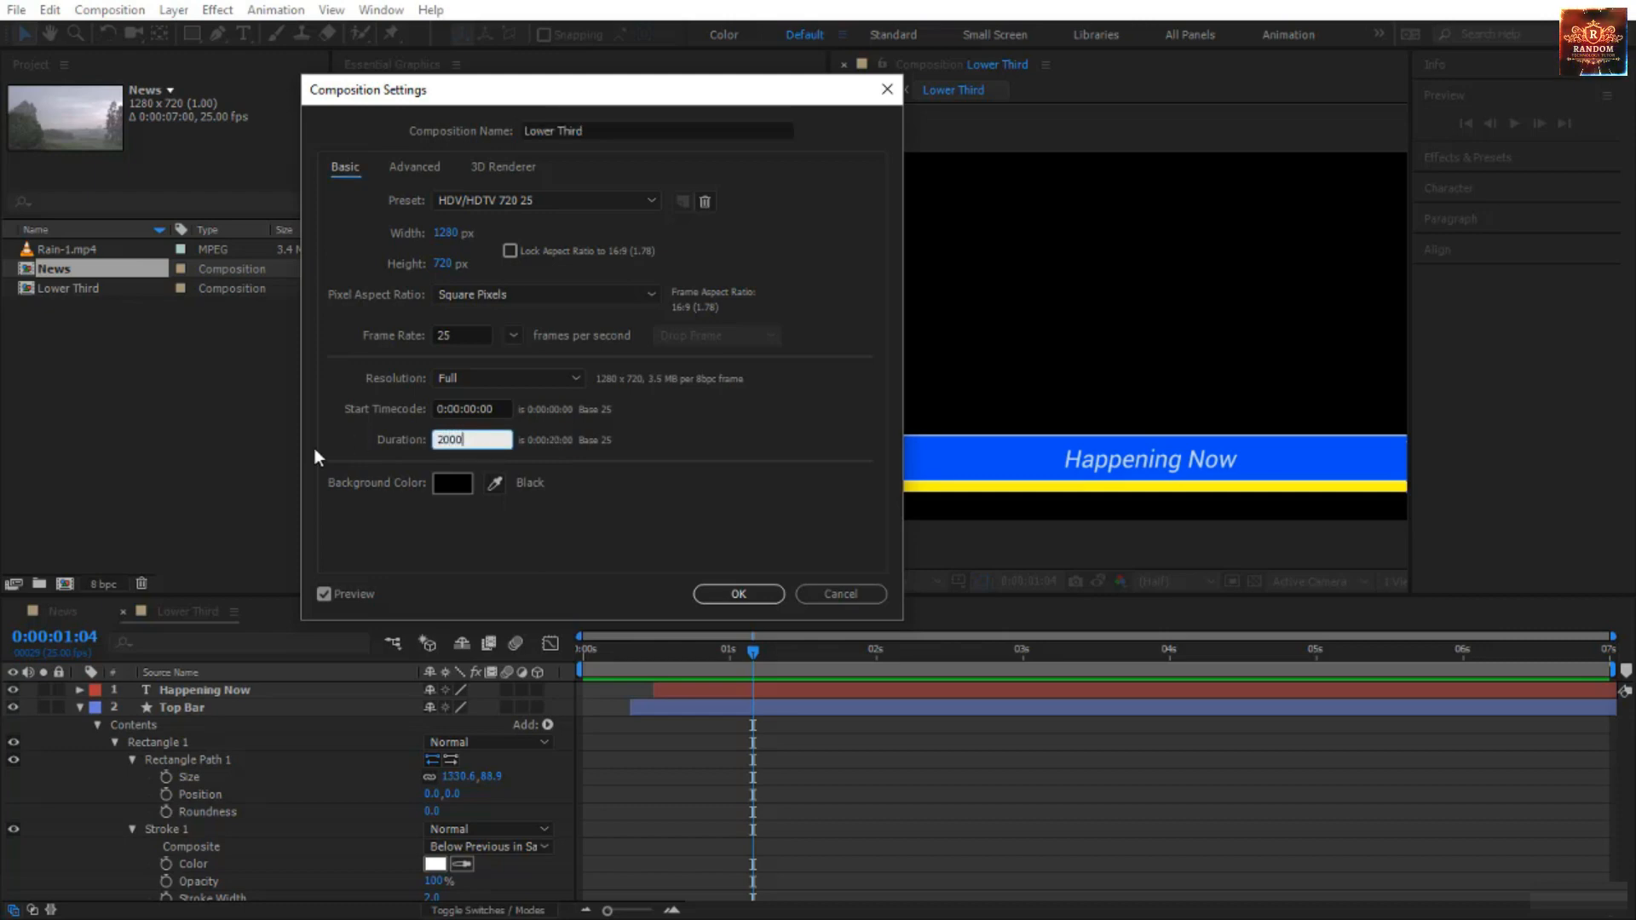
{"action": "key", "text": "Return"}
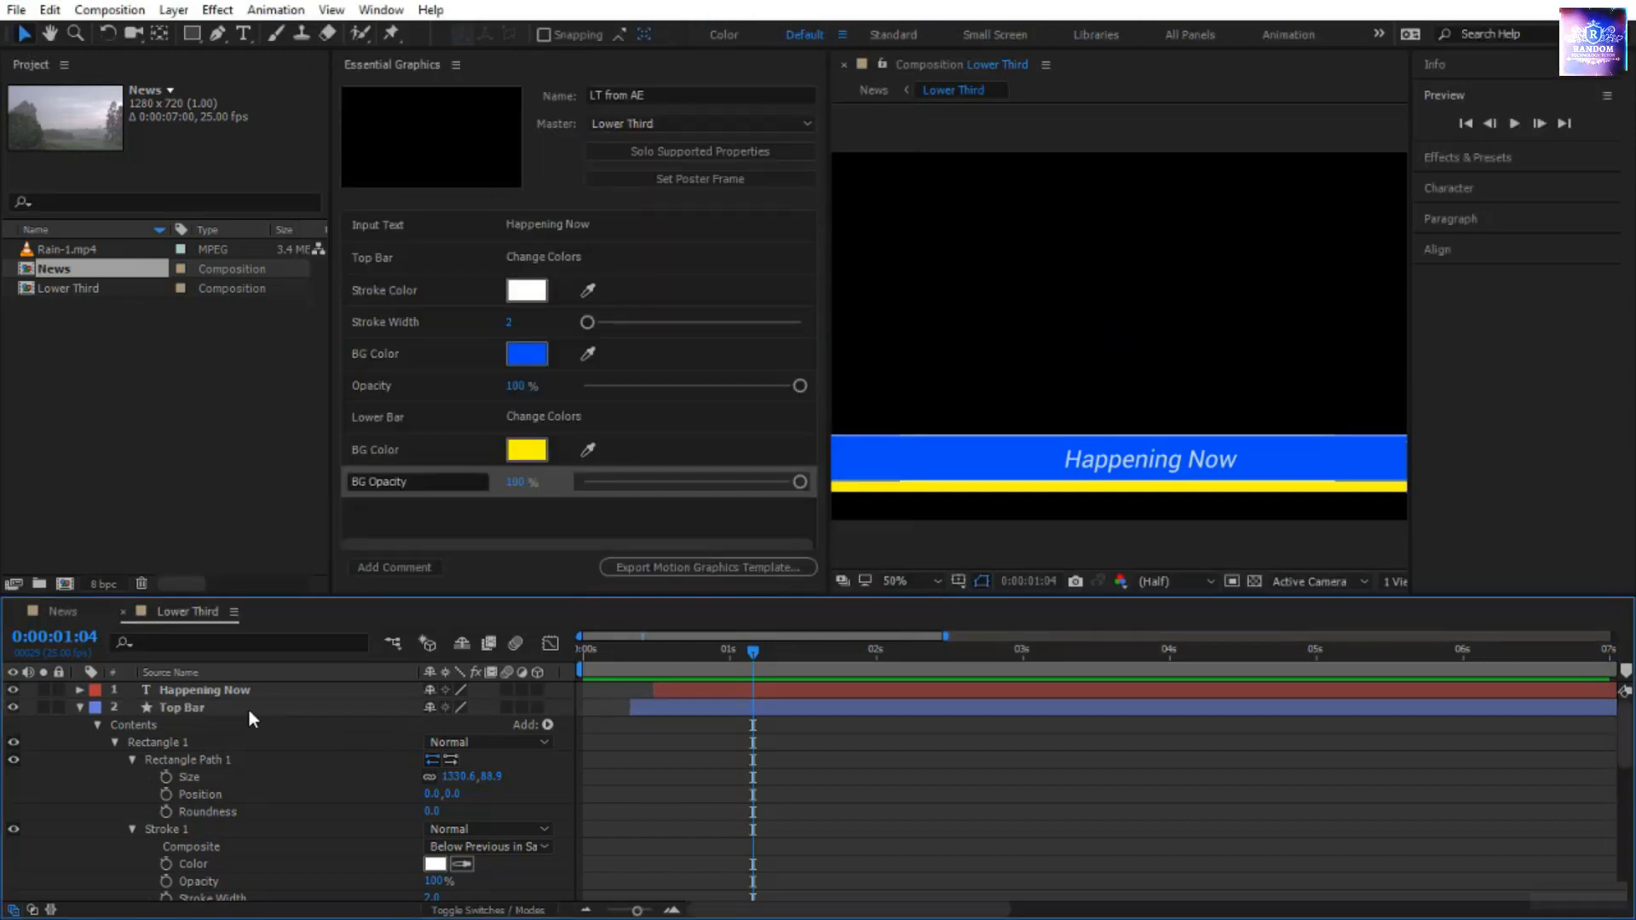
- Reveal the keyframes of all layers in the Lower Third composition, and shift the layers together about 0.6 seconds later
{"action": "left_click", "coordinate": [249, 709]}
{"action": "key", "text": "ctrl+a"}
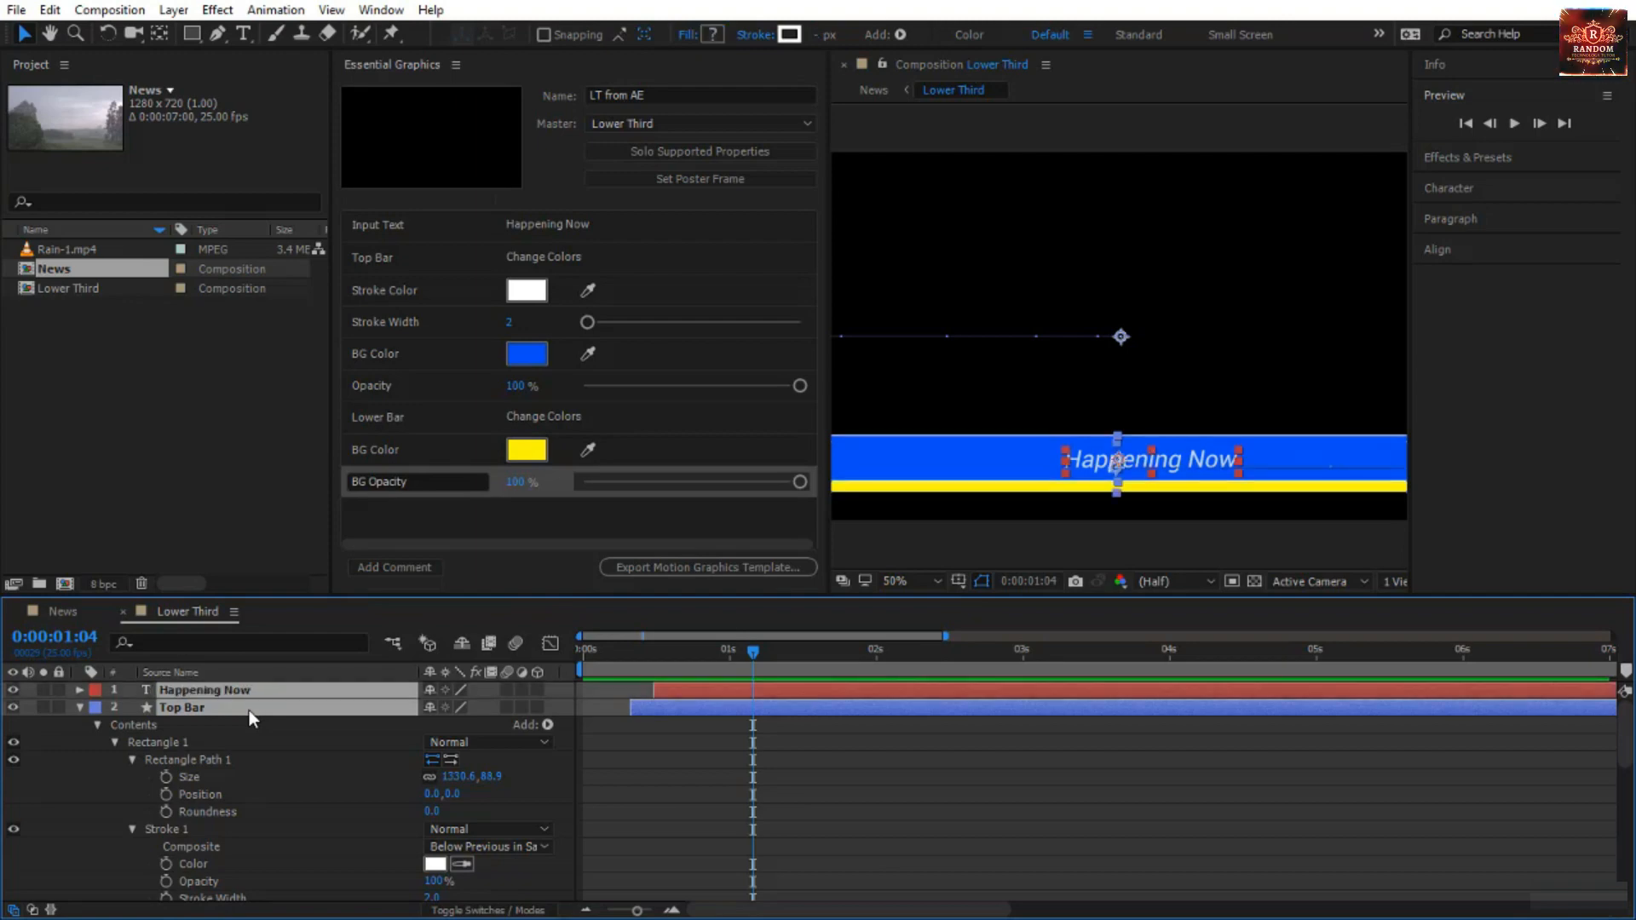
{"action": "key", "text": "u"}
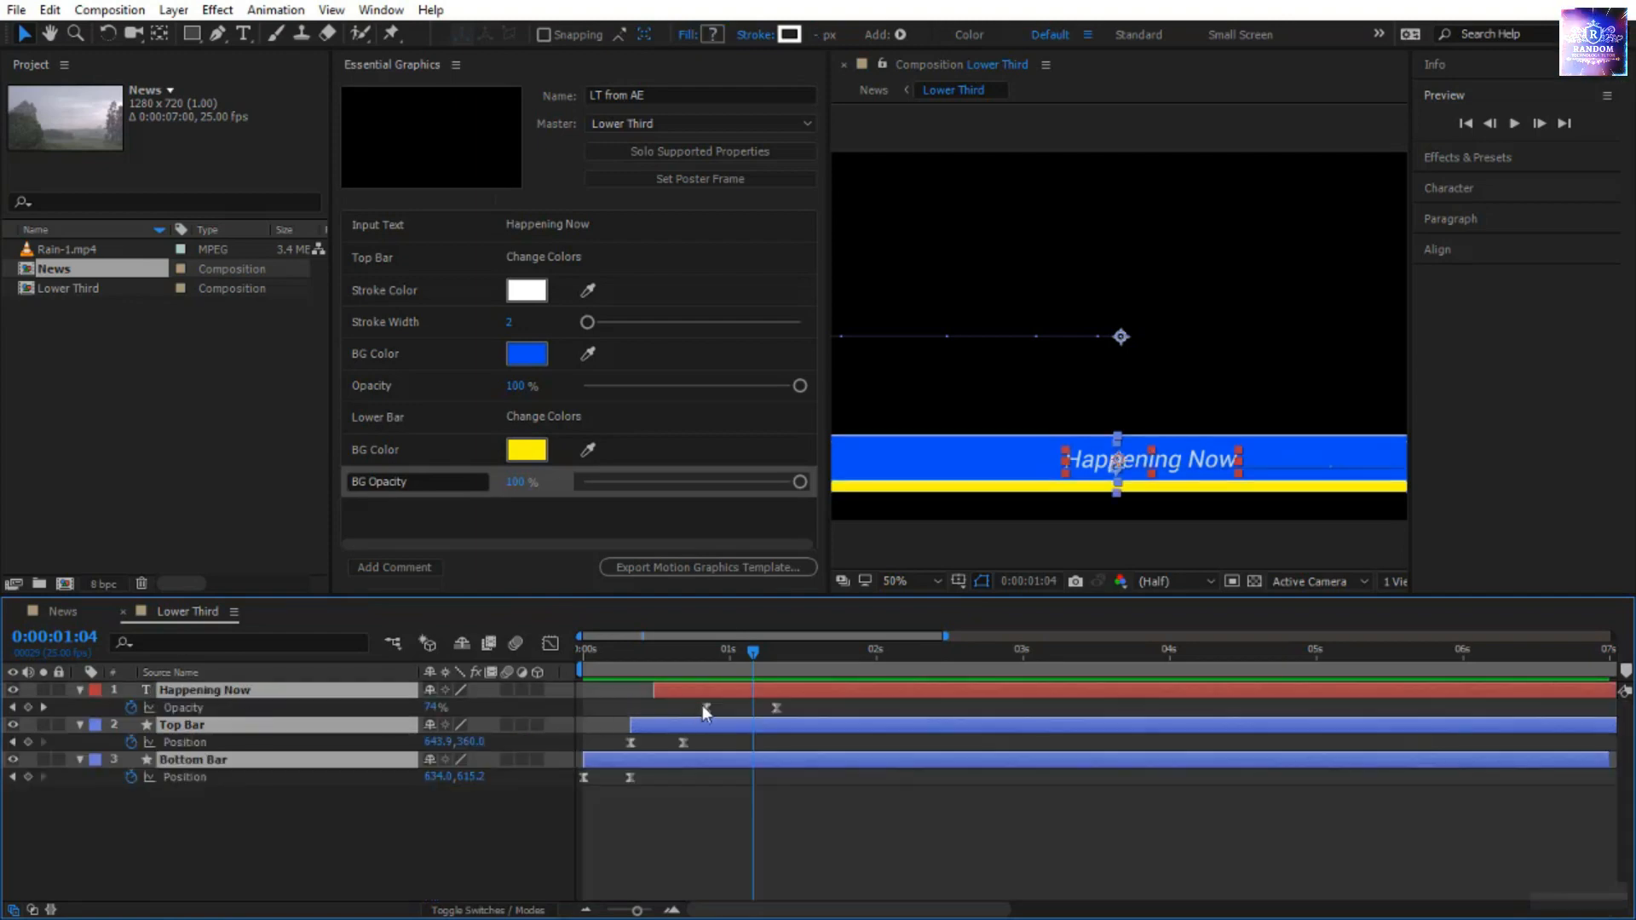
{"action": "left_click_drag", "start_coordinate": [702, 692], "coordinate": [800, 697]}
{"action": "left_click", "coordinate": [796, 761]}
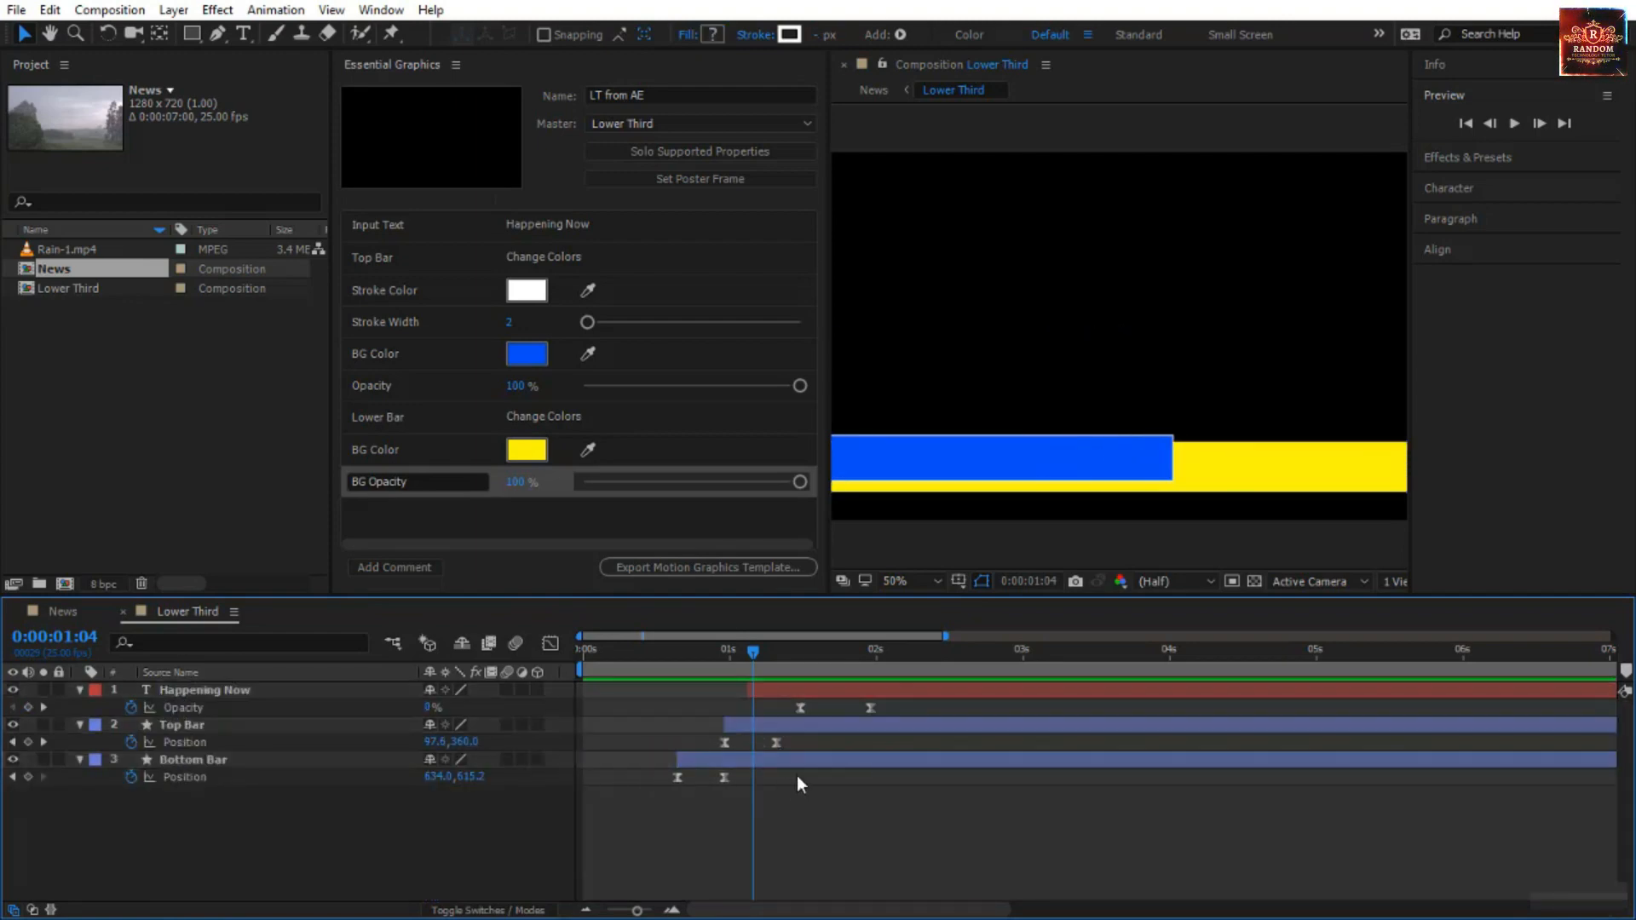
- Stagger the layers so Bottom Bar starts at 0 seconds, Top Bar at about 1.6 seconds and Happening Now at about 3.4 seconds
{"action": "left_click_drag", "start_coordinate": [801, 762], "coordinate": [708, 760]}
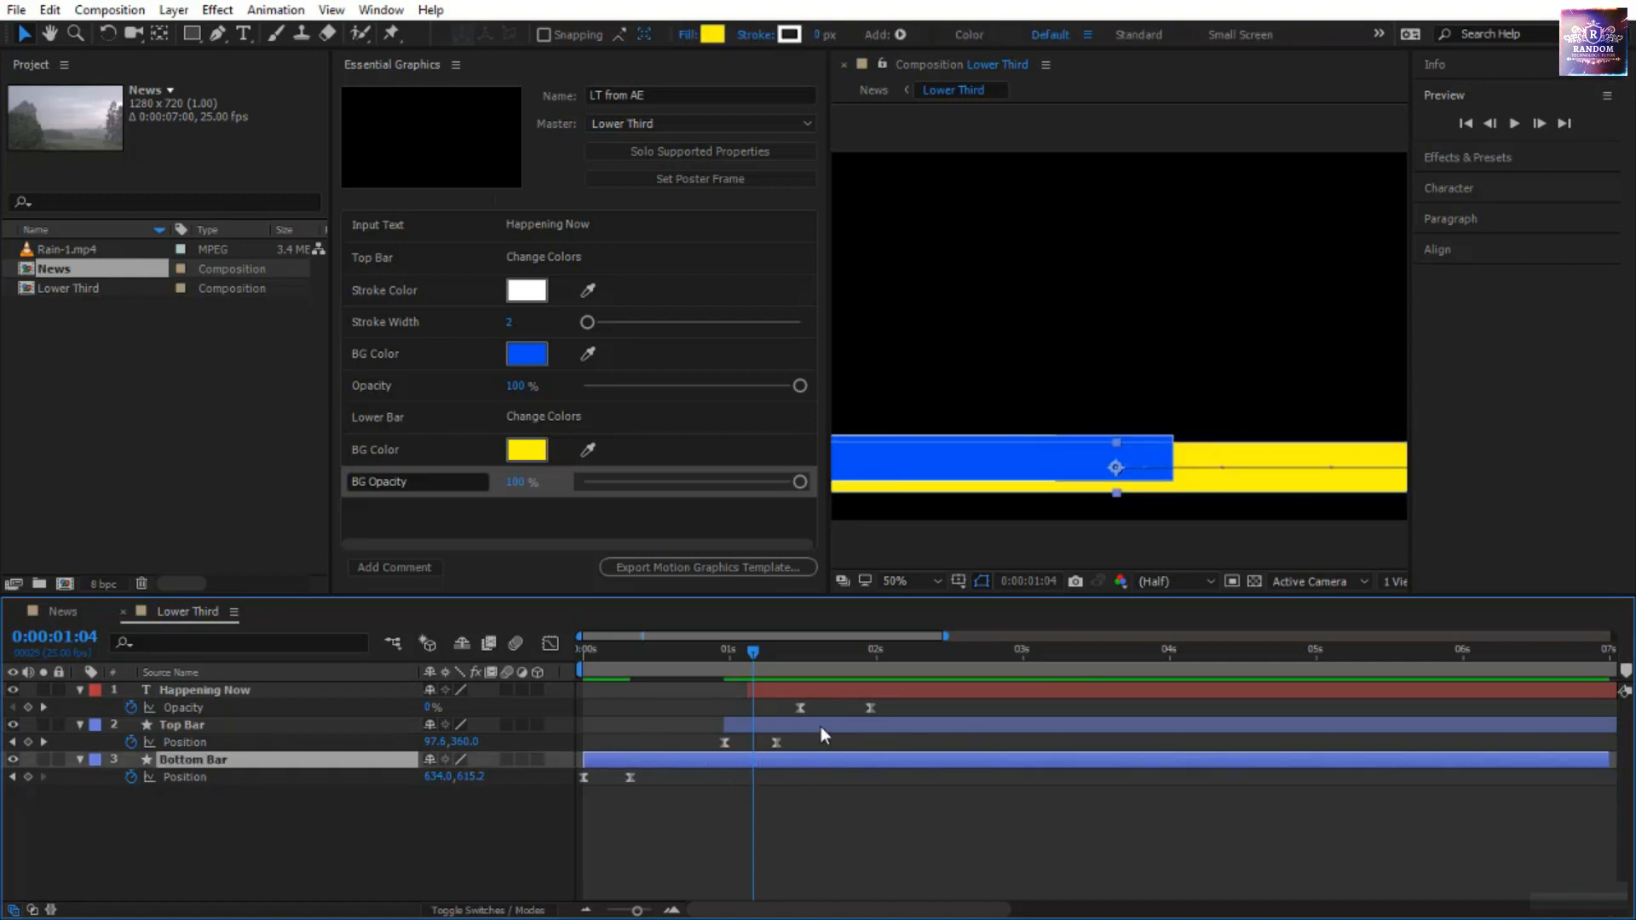
{"action": "left_click_drag", "start_coordinate": [851, 689], "coordinate": [1021, 682]}
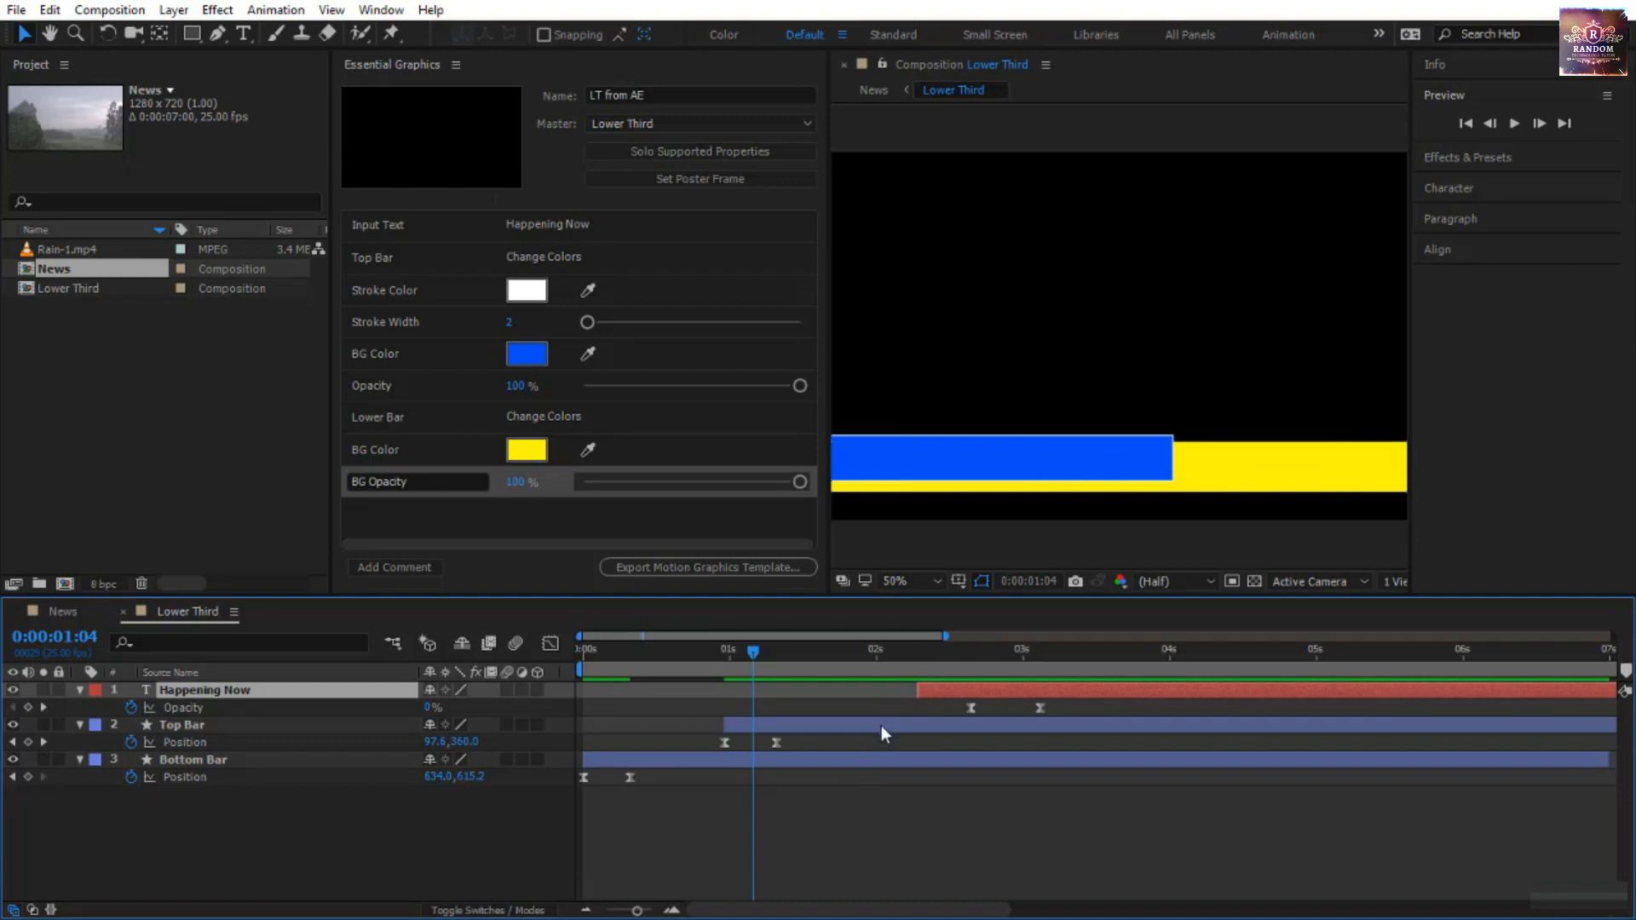
{"action": "left_click_drag", "start_coordinate": [974, 689], "coordinate": [1123, 692]}
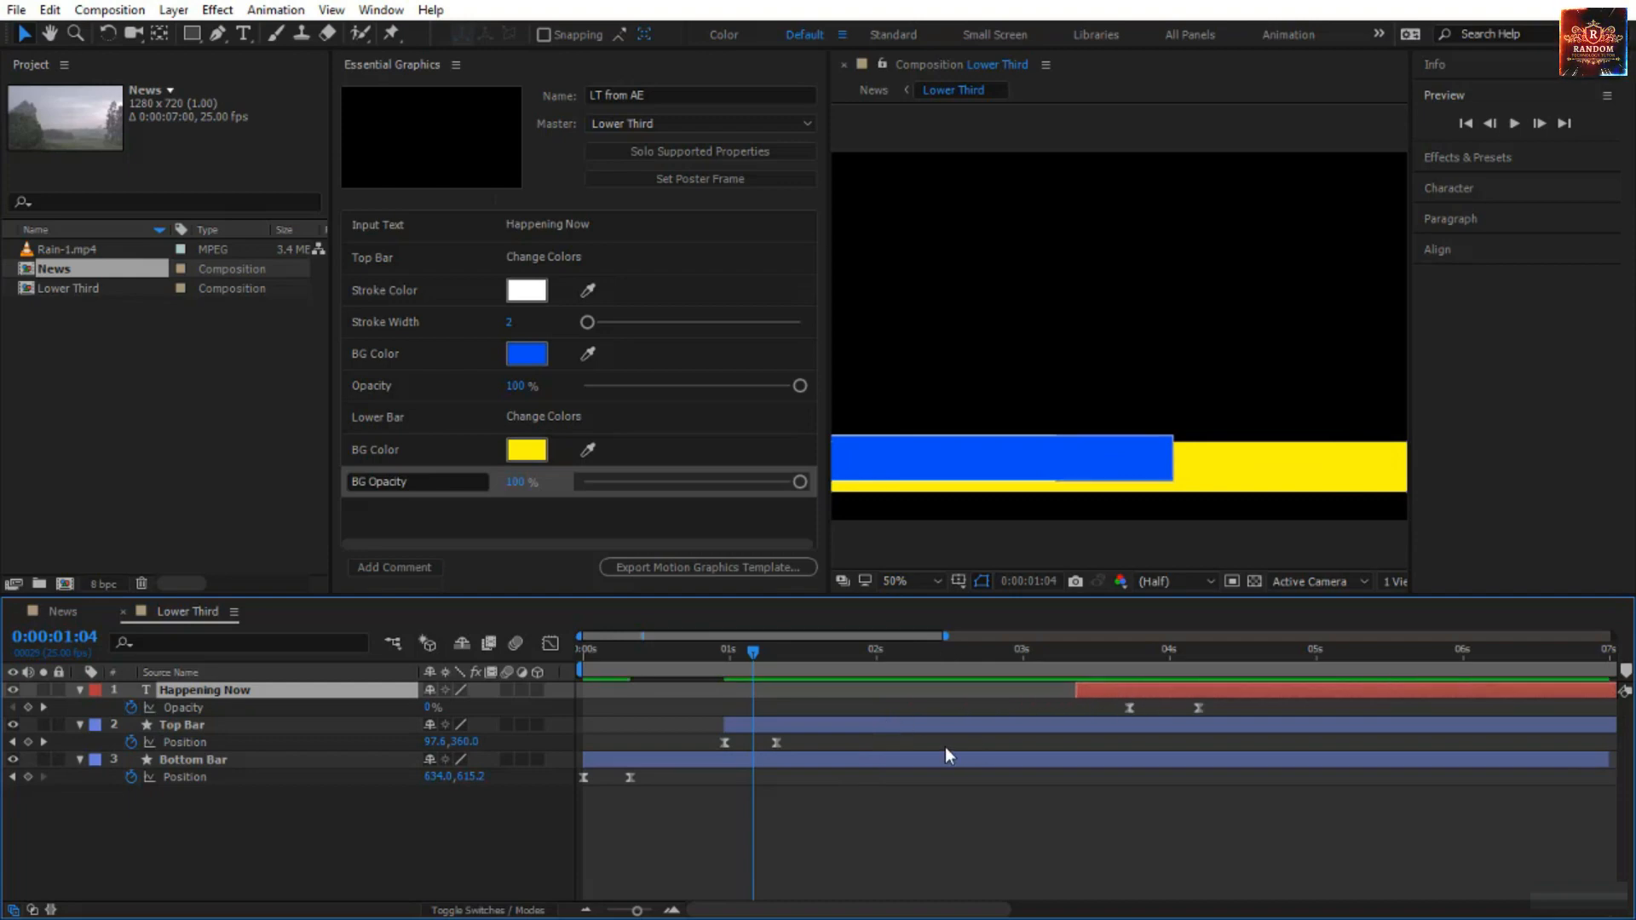
{"action": "left_click_drag", "start_coordinate": [949, 725], "coordinate": [1045, 728]}
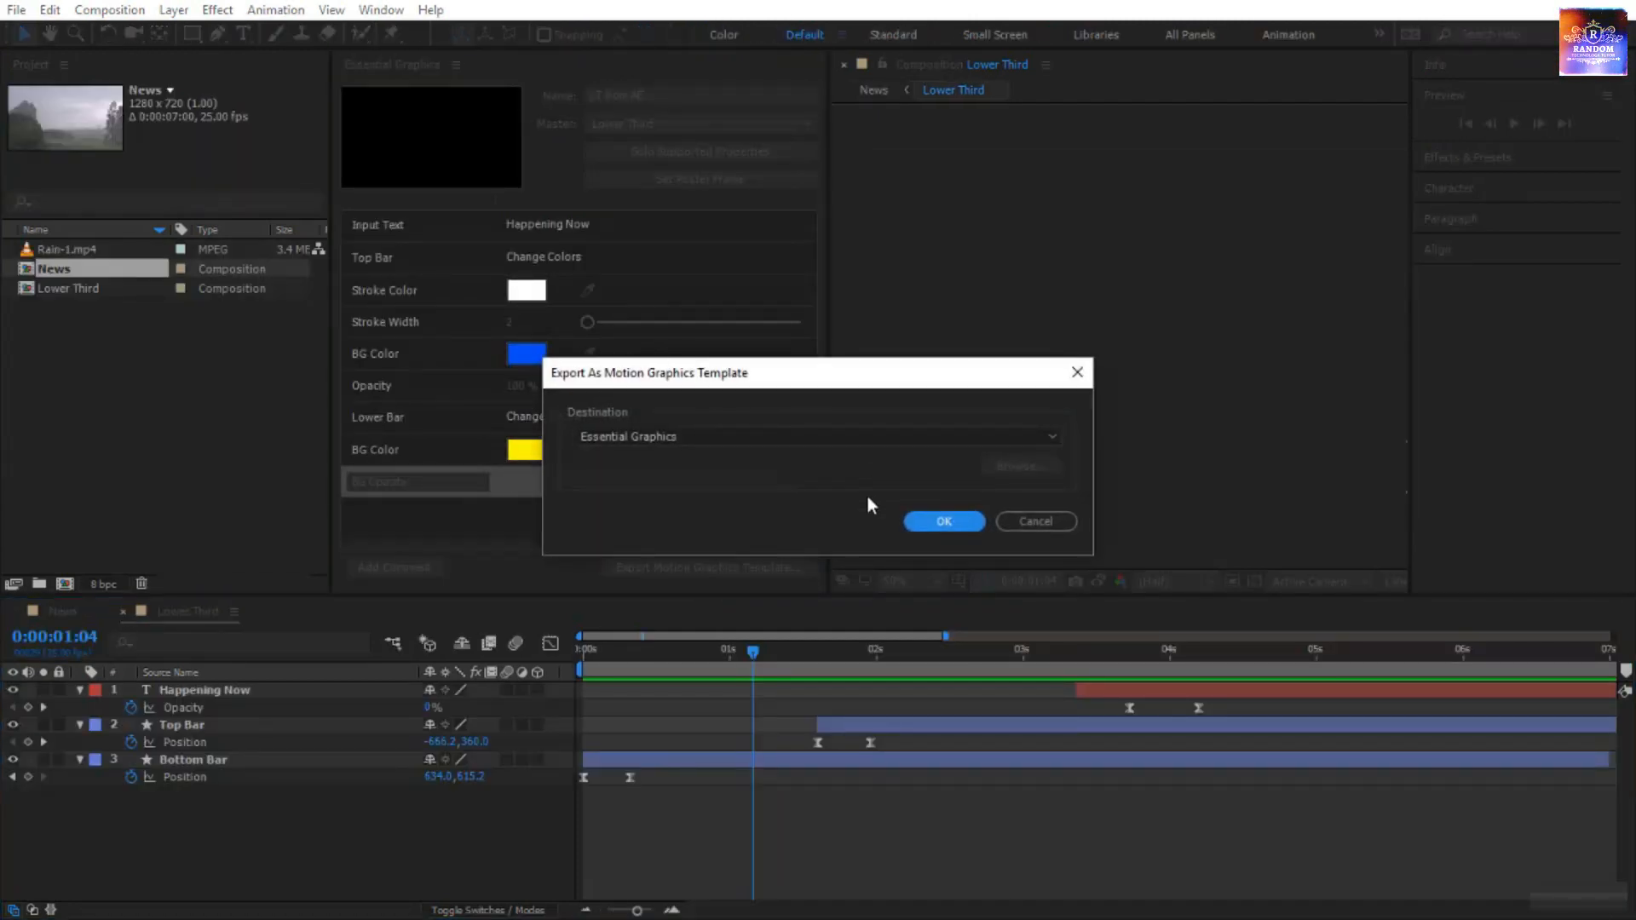
- Export the LT from AE motion graphics template to the Essential Graphics destination, replacing the existing file
{"action": "left_click", "coordinate": [931, 521]}
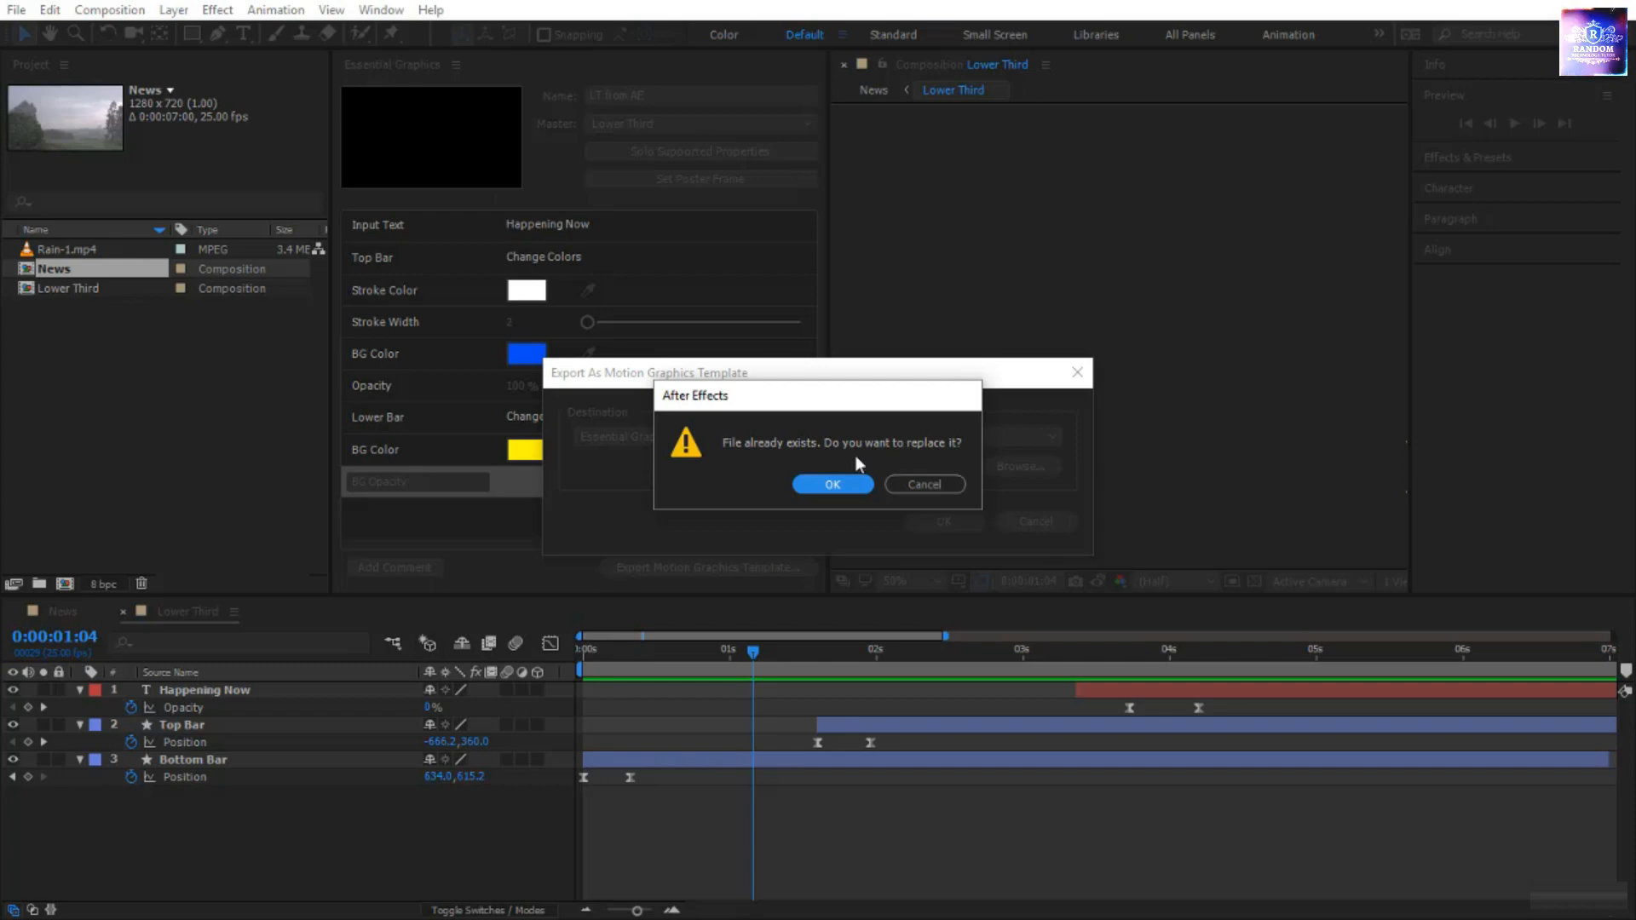
{"action": "left_click", "coordinate": [842, 480]}
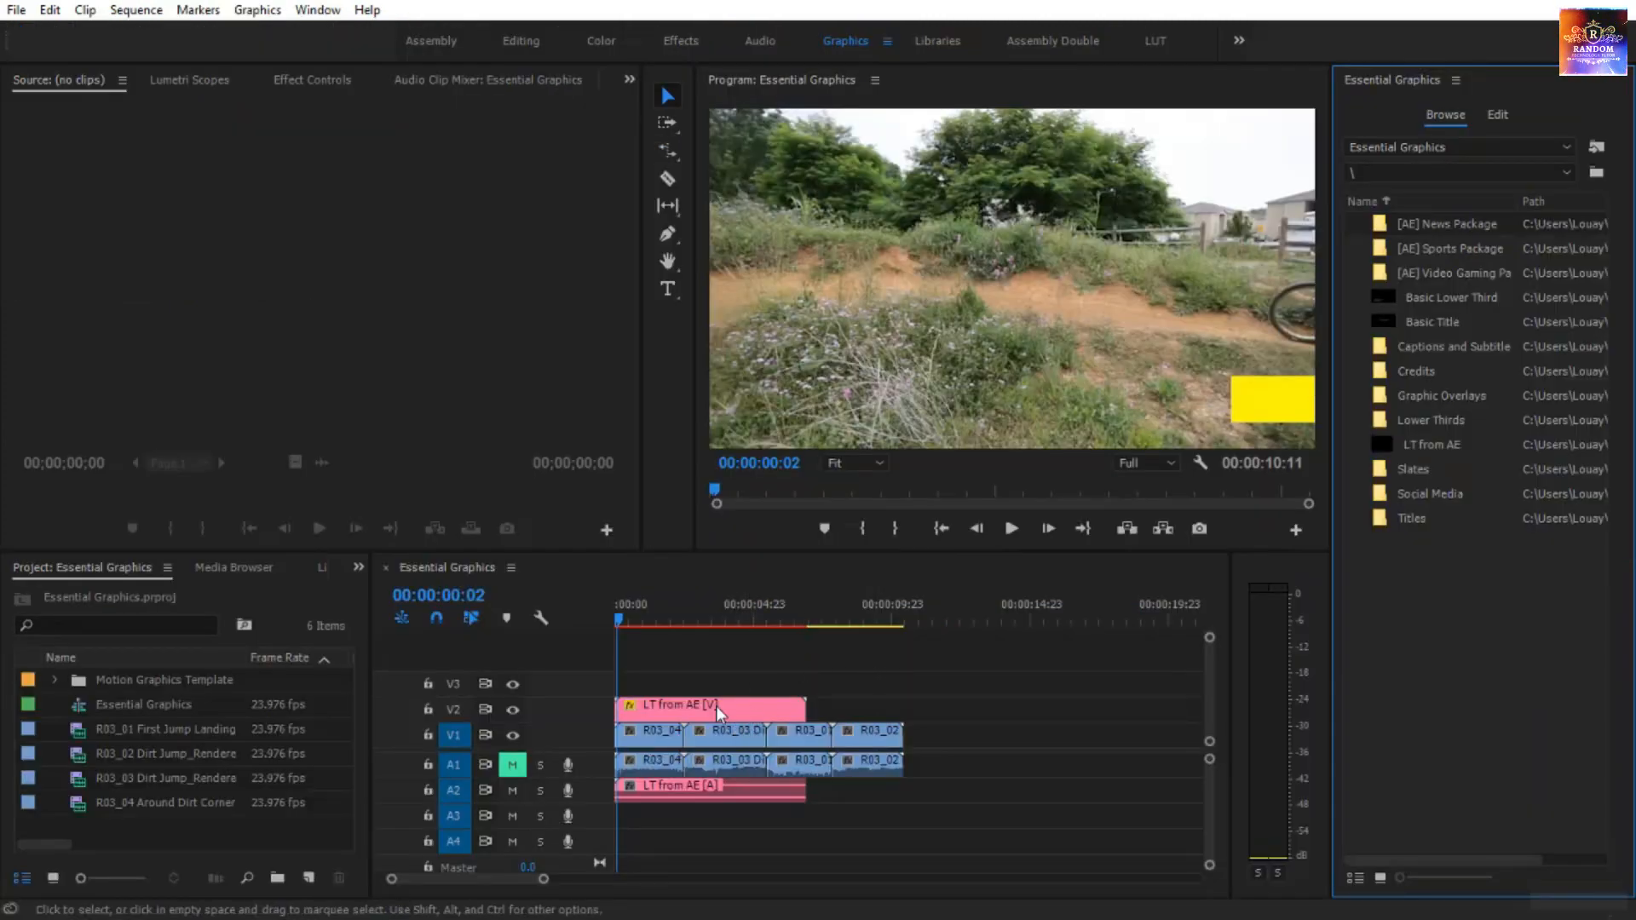
- Select the LT from AE clip on V2 and scrub through it to 00:00:05:15 to check the lower third's animation
{"action": "left_click", "coordinate": [761, 712]}
{"action": "mouse_move", "coordinate": [641, 631]}
{"action": "left_mouse_down"}
{"action": "mouse_move", "coordinate": [713, 628]}
{"action": "mouse_move", "coordinate": [629, 628]}
{"action": "left_mouse_up"}
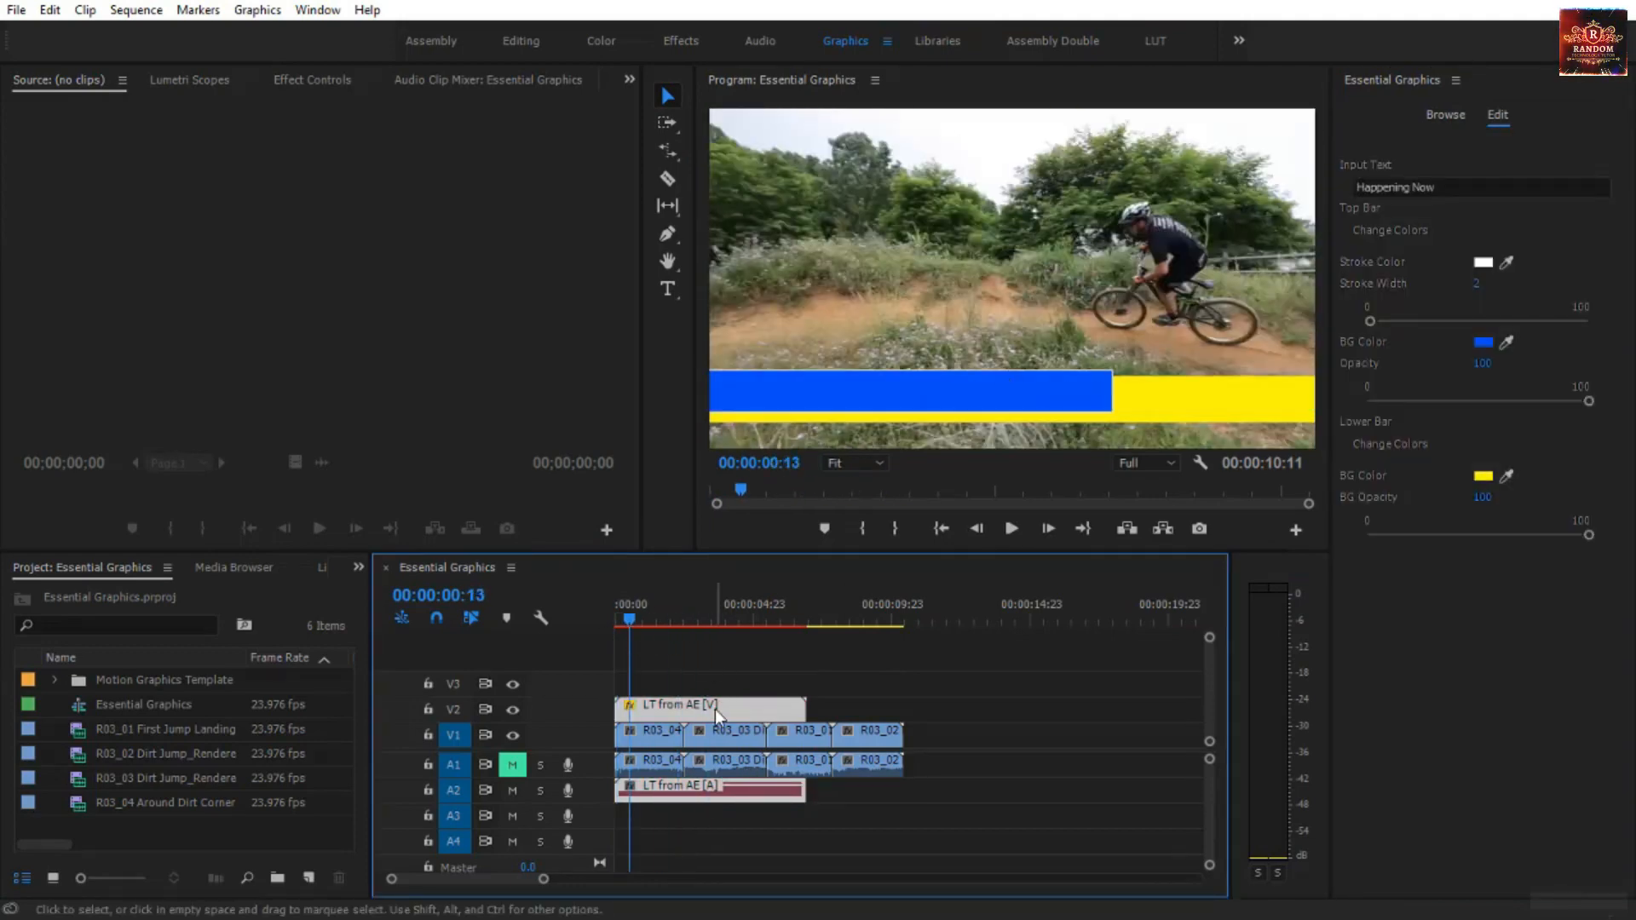
{"action": "left_click_drag", "start_coordinate": [637, 620], "coordinate": [769, 652]}
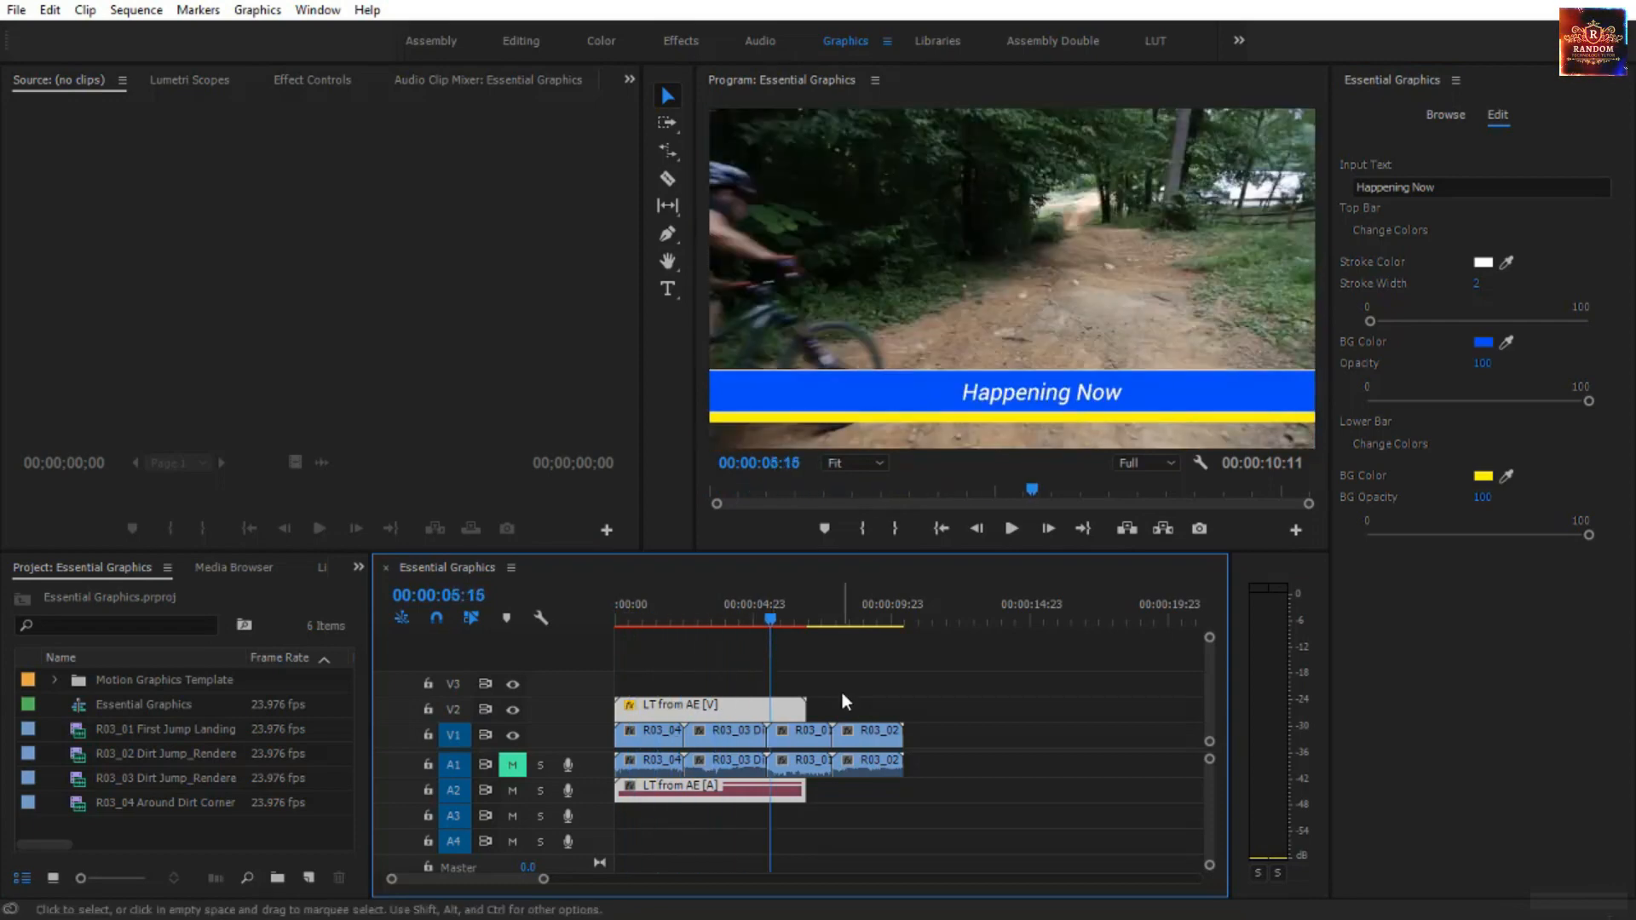
- Replace the LT from AE clip with a fresh copy of the template at the start of V2, and play the sequence through
{"action": "key", "text": "Left"}
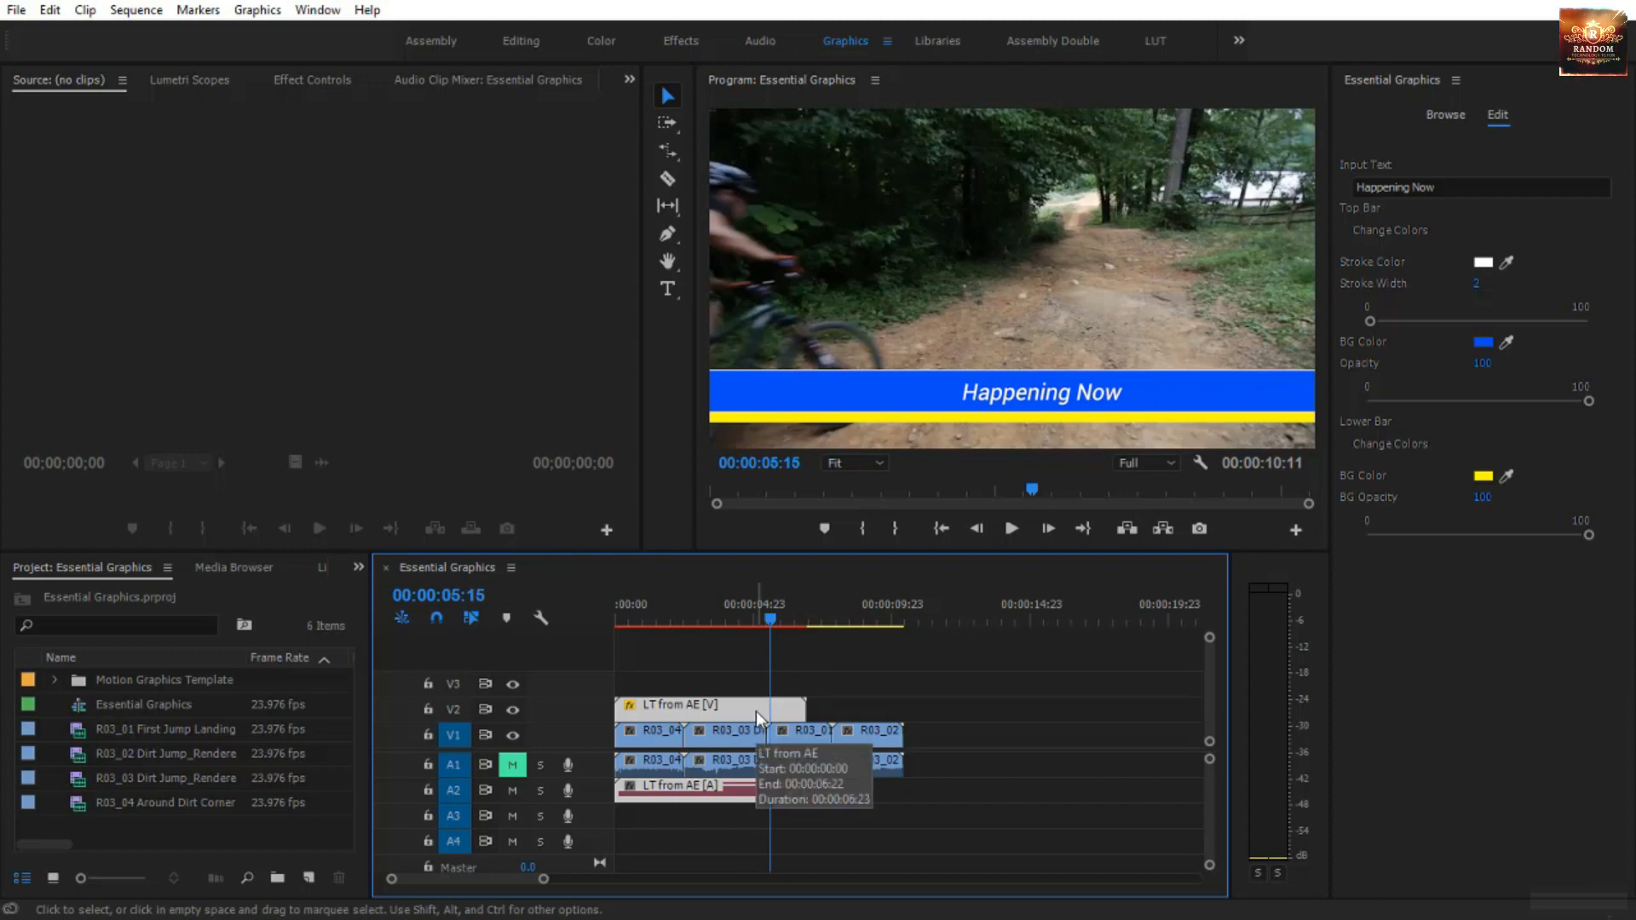
{"action": "key", "text": "Delete"}
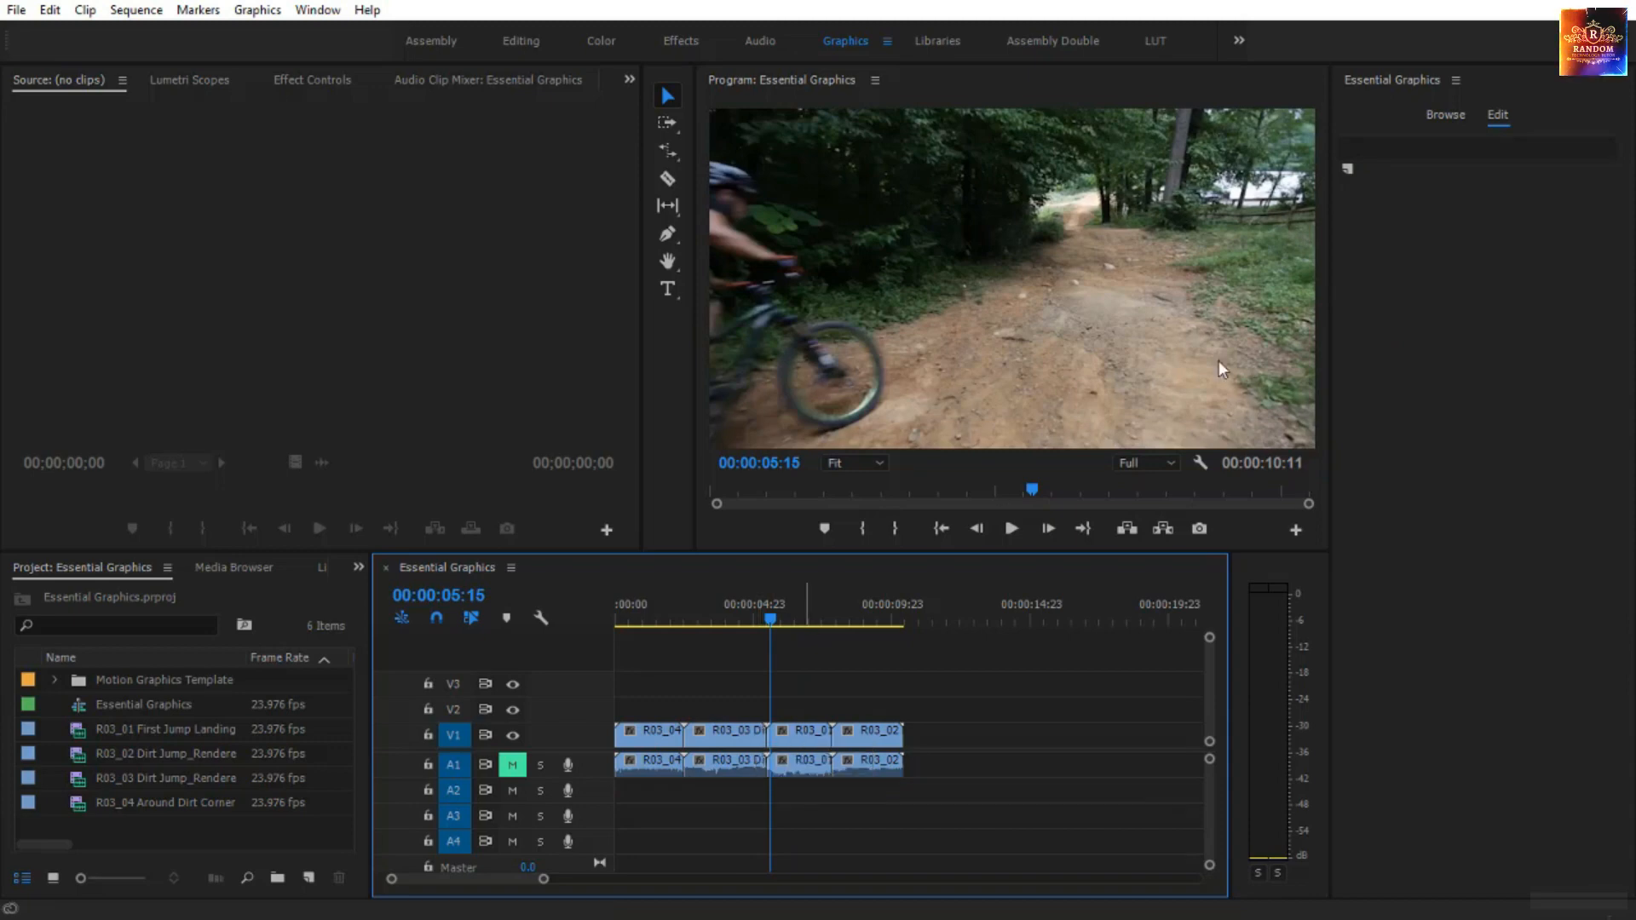
{"action": "left_click", "coordinate": [1446, 115]}
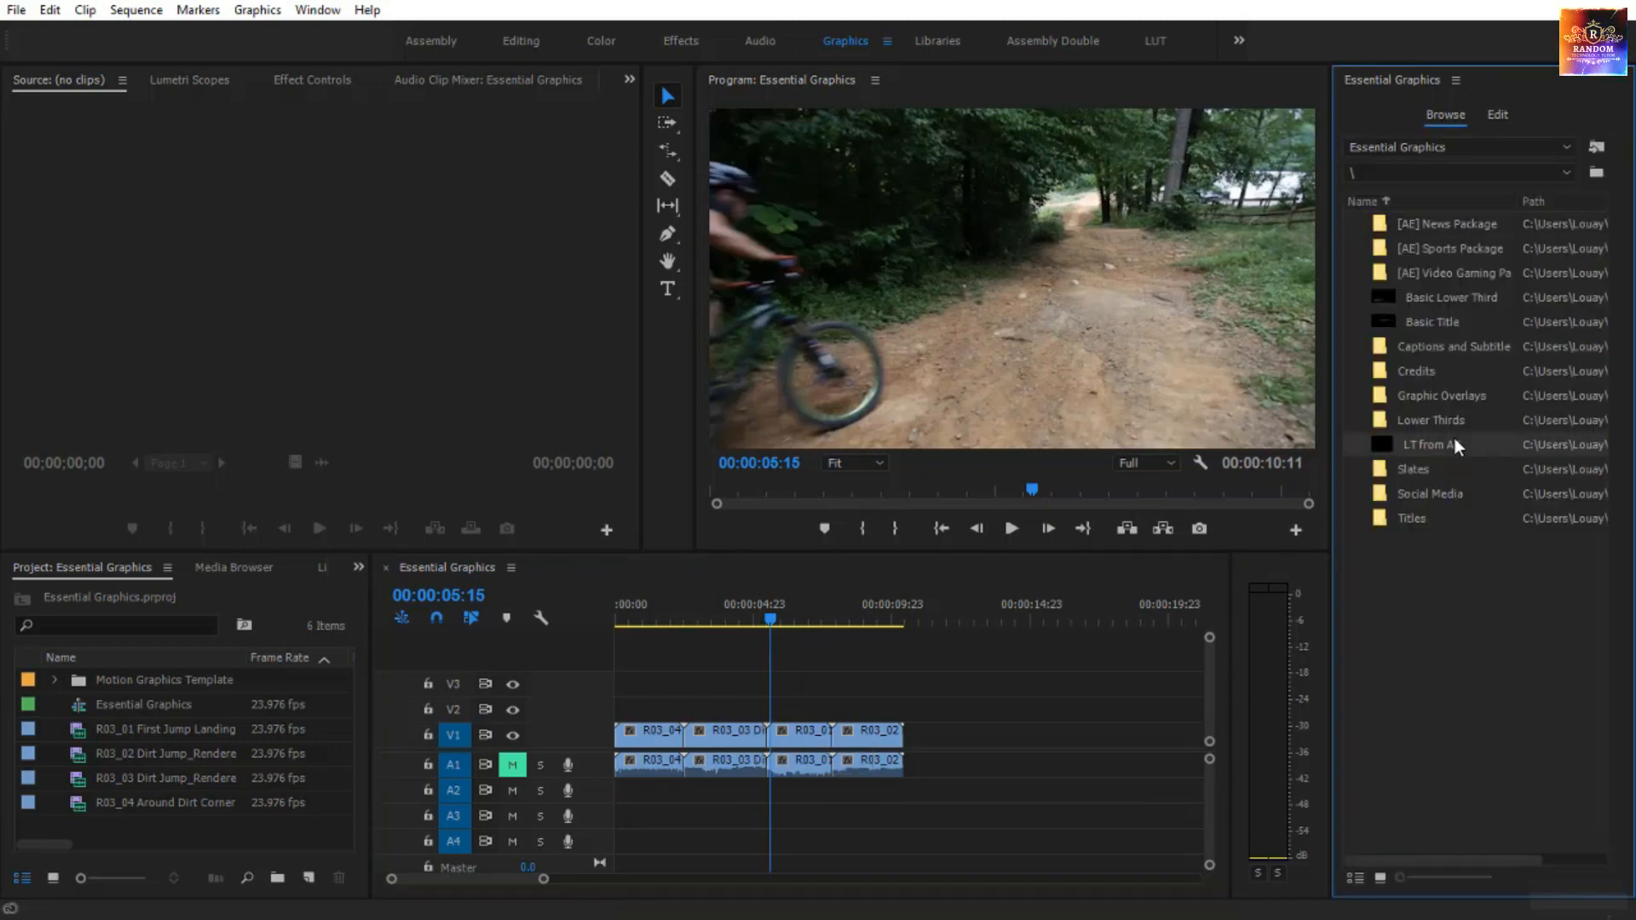
{"action": "left_click_drag", "start_coordinate": [1454, 442], "coordinate": [631, 726]}
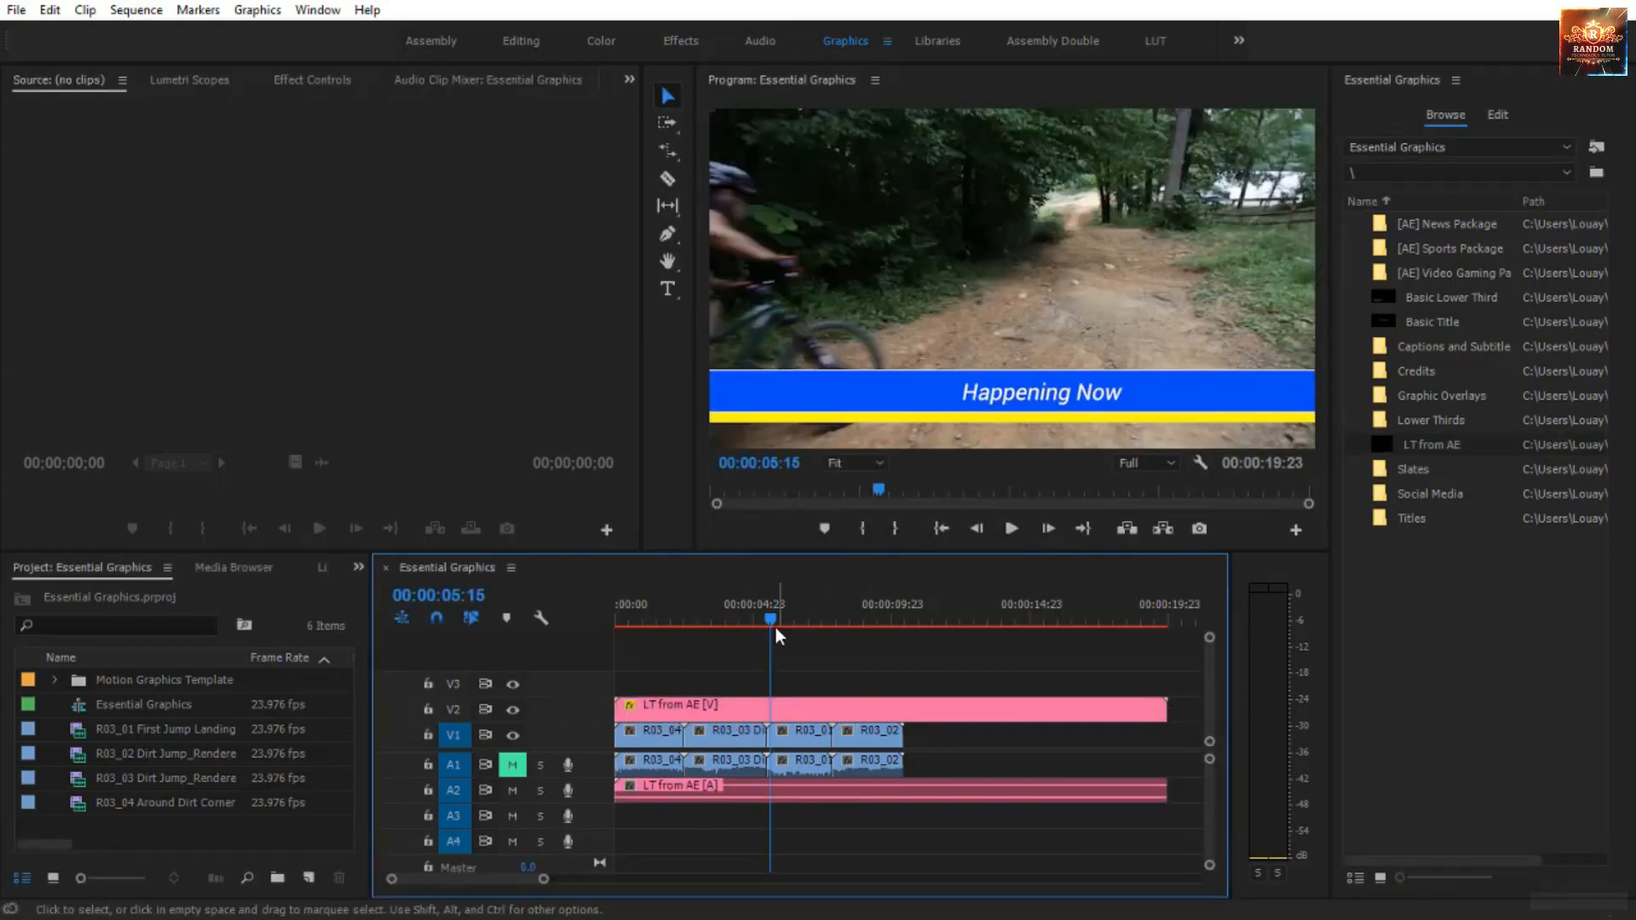
{"action": "left_click_drag", "start_coordinate": [770, 617], "coordinate": [530, 649]}
{"action": "key", "text": "space"}
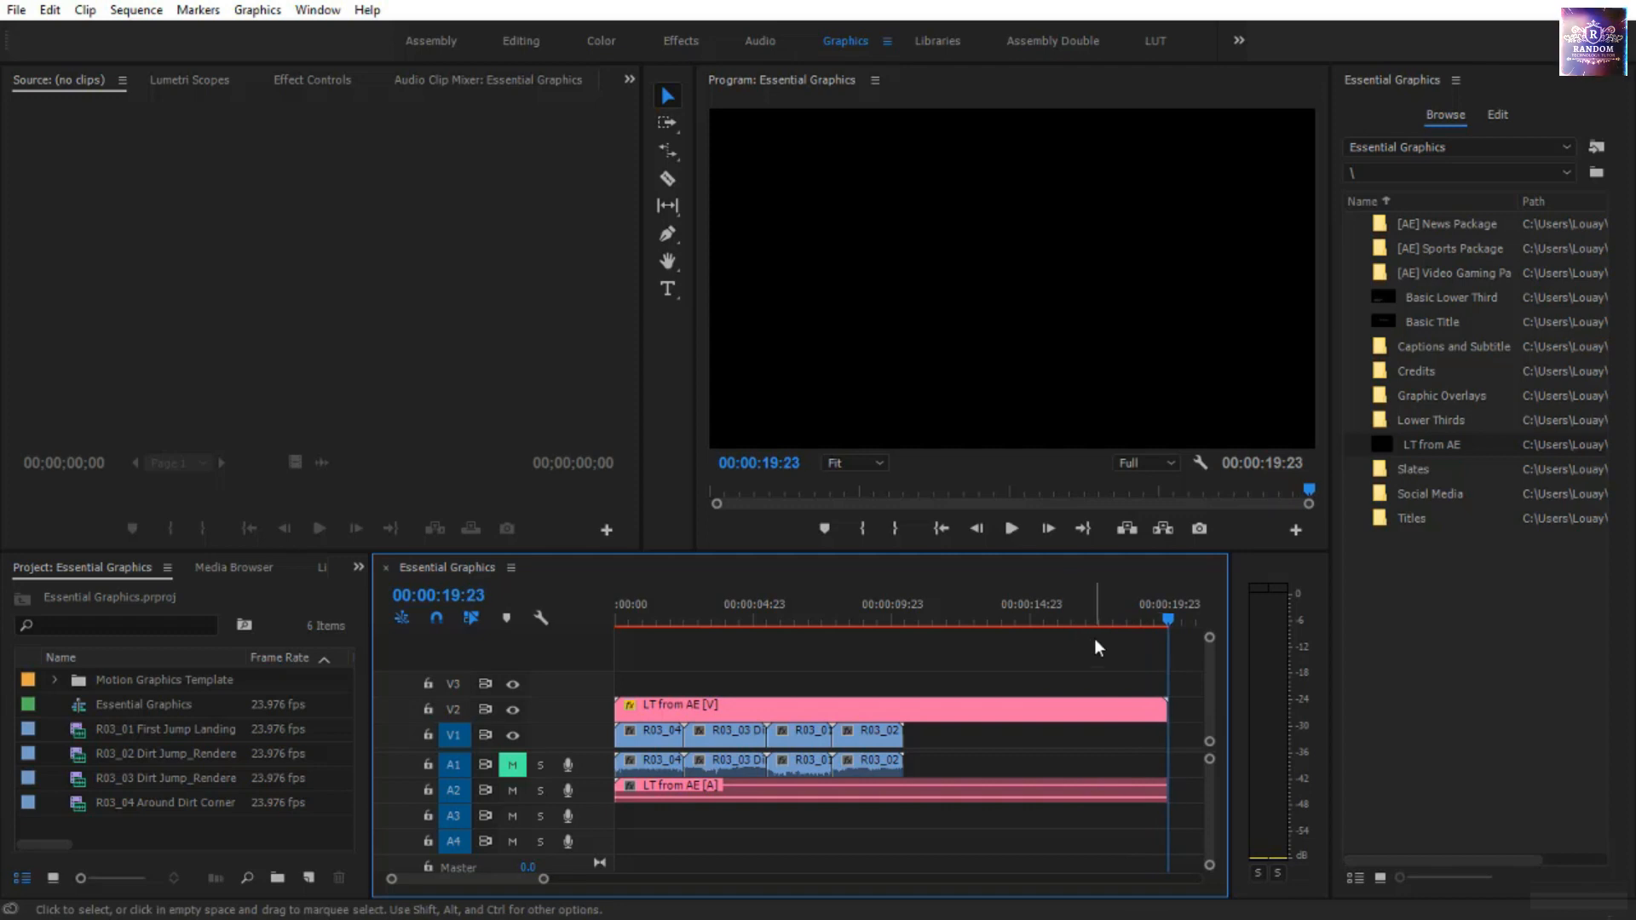
- Rate-stretch the LT from AE clip on V2 to a speed of 334.97%, and play it back
{"action": "left_click", "coordinate": [1014, 715]}
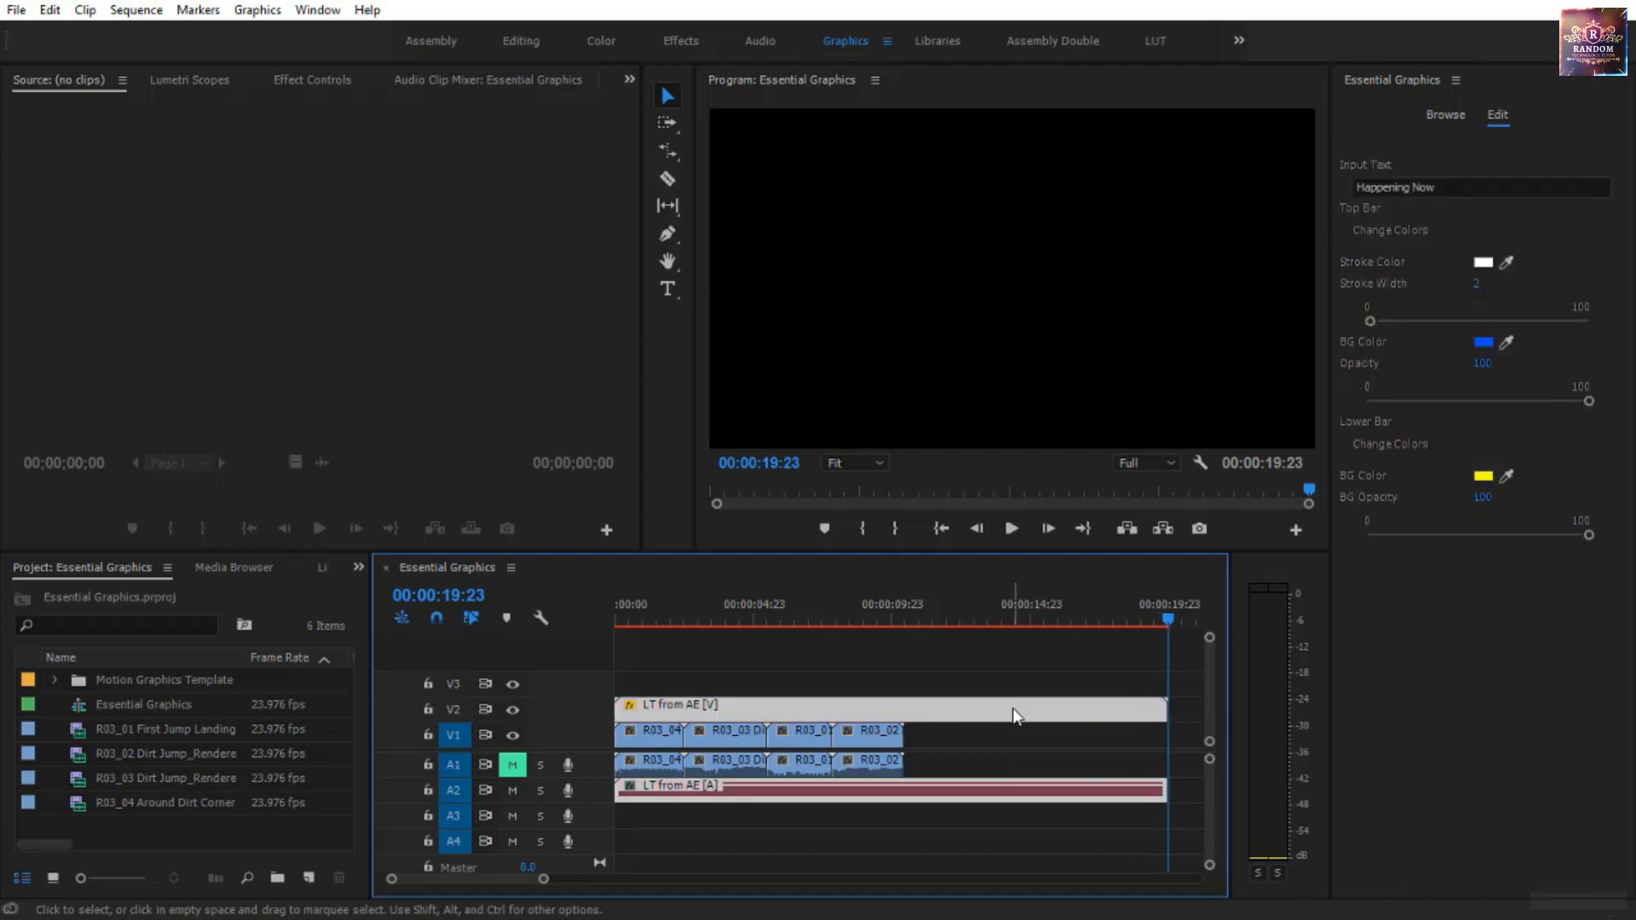
{"action": "key", "text": "r"}
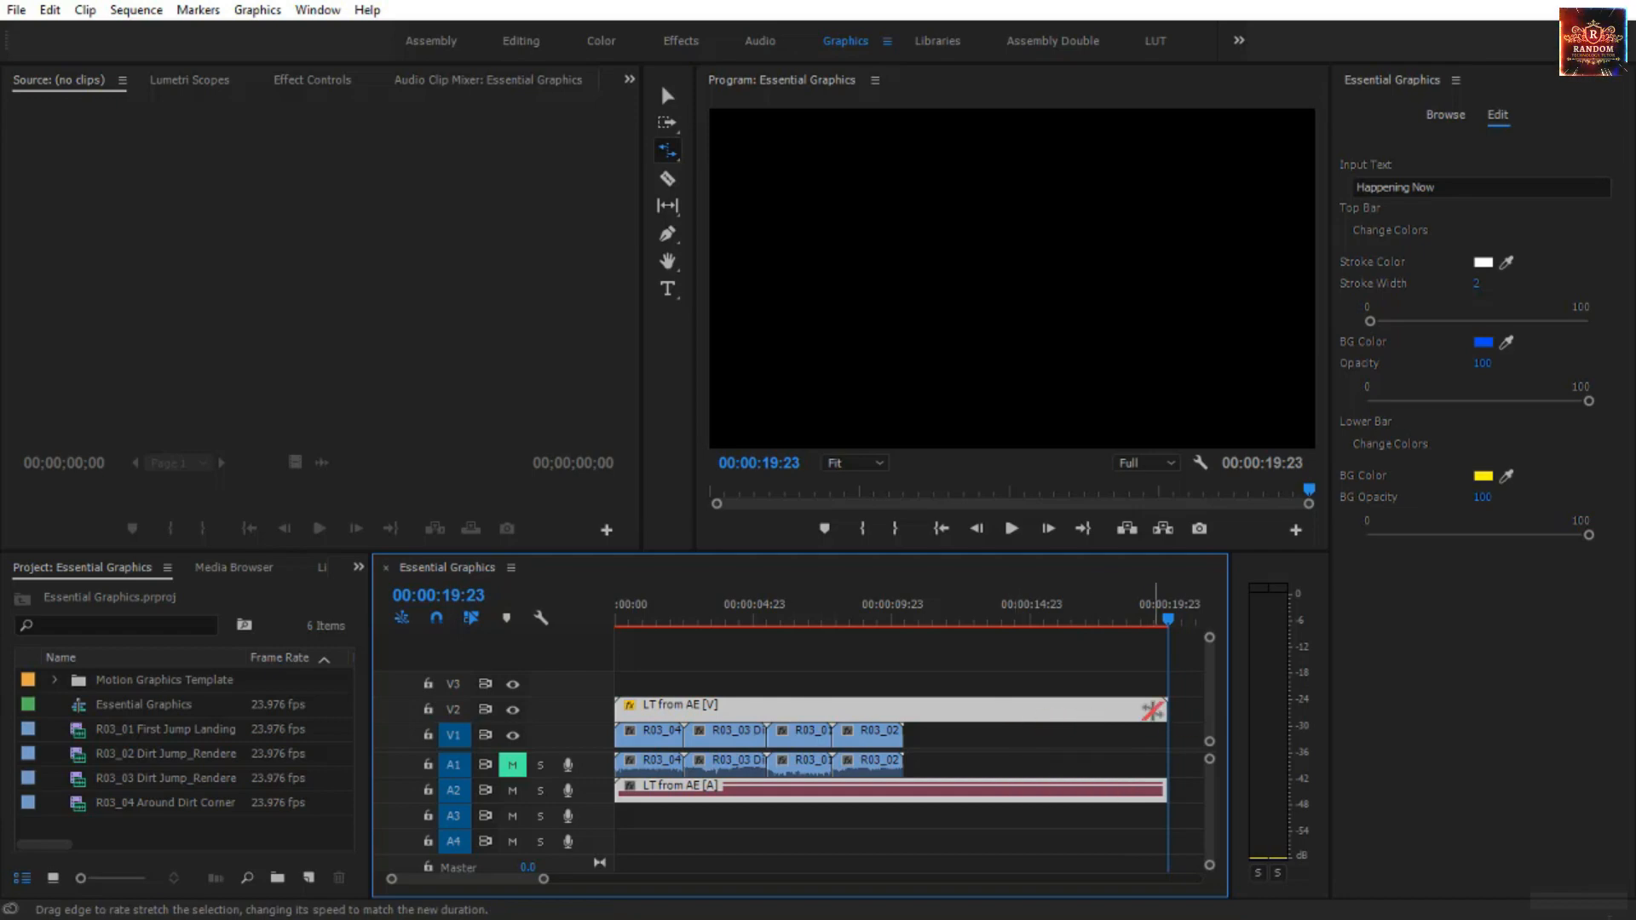
{"action": "left_click_drag", "start_coordinate": [1160, 709], "coordinate": [778, 704]}
{"action": "key", "text": "space"}
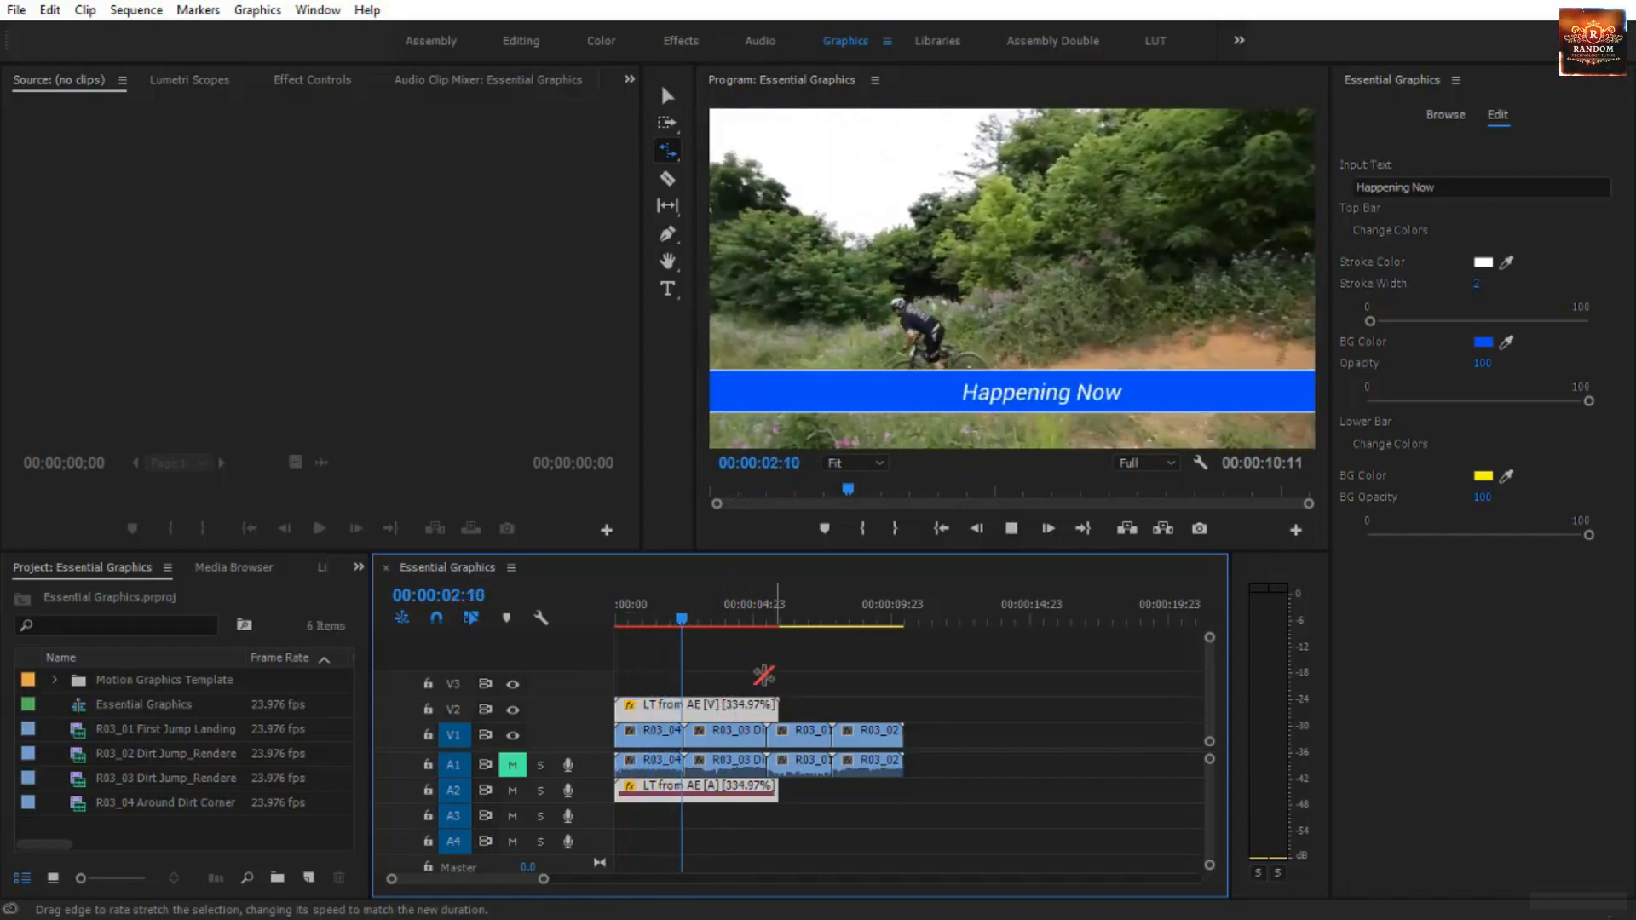
{"action": "key", "text": "space"}
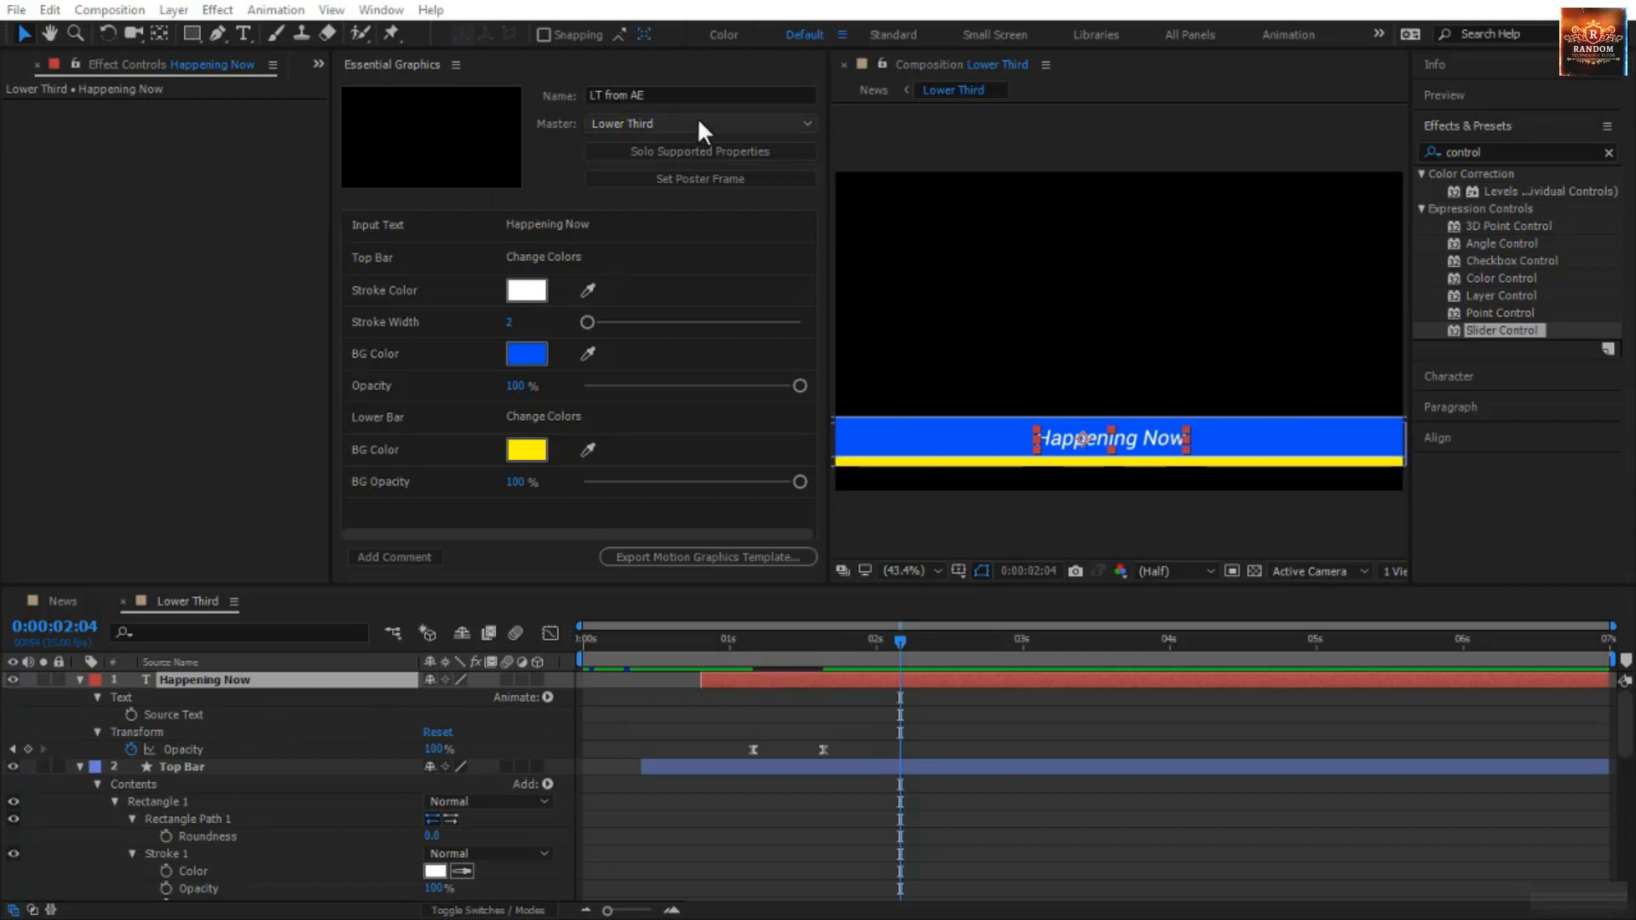
- In After Effects, check the template's supported properties and add an RGB Fill Color animator to the Happening Now text layer
{"action": "left_click", "coordinate": [697, 150]}
{"action": "left_click", "coordinate": [697, 150]}
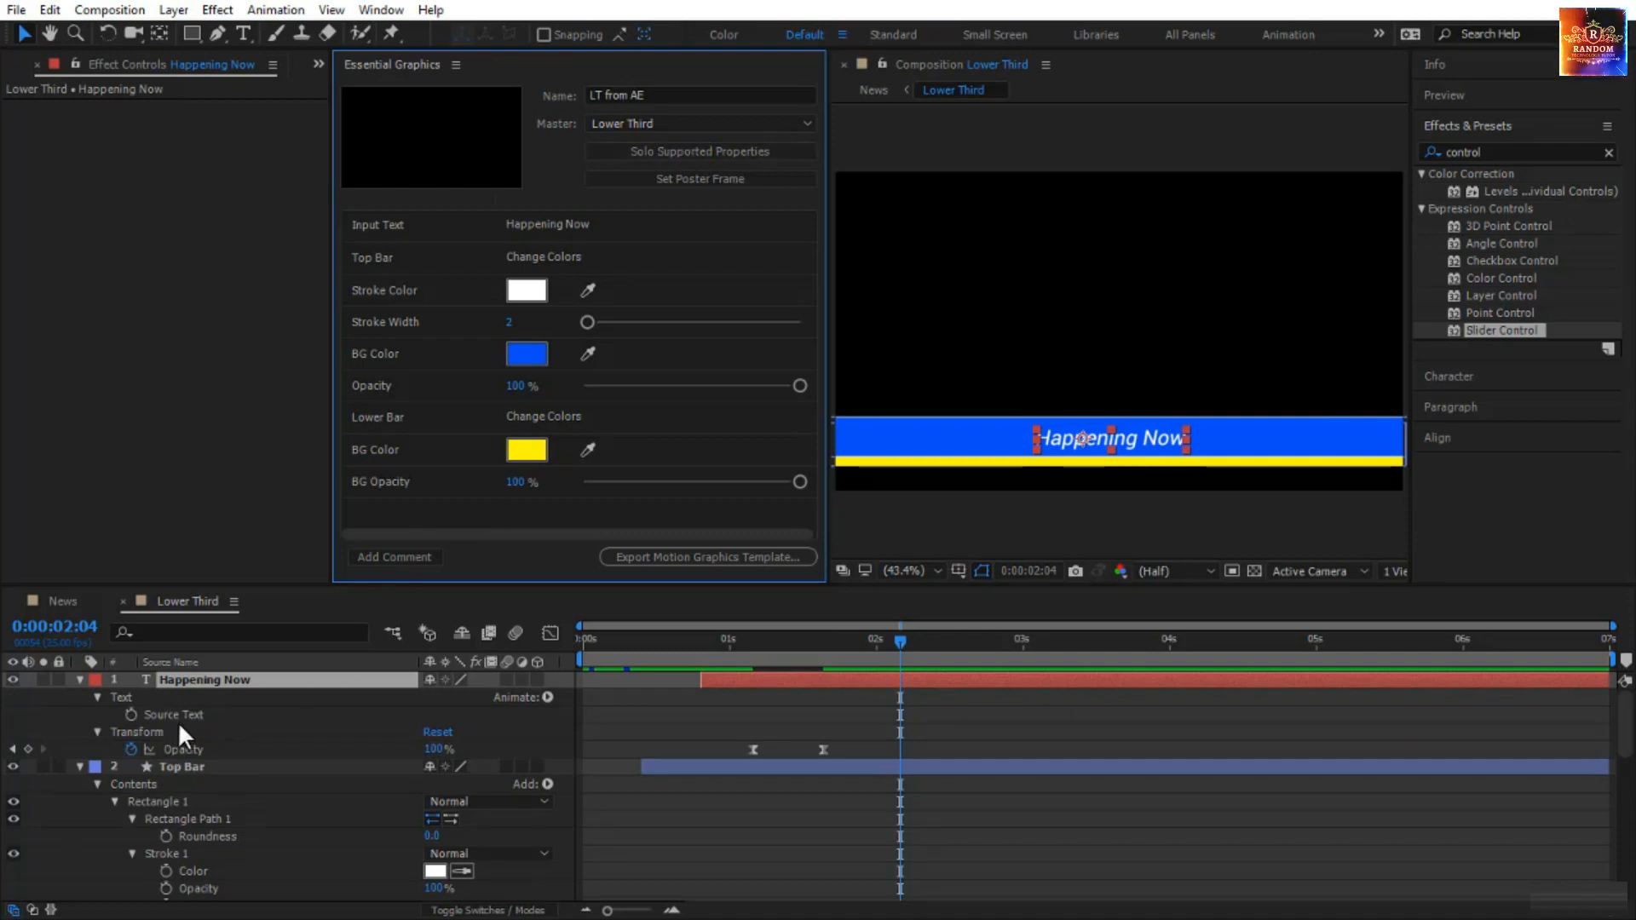
{"action": "left_click", "coordinate": [1464, 372]}
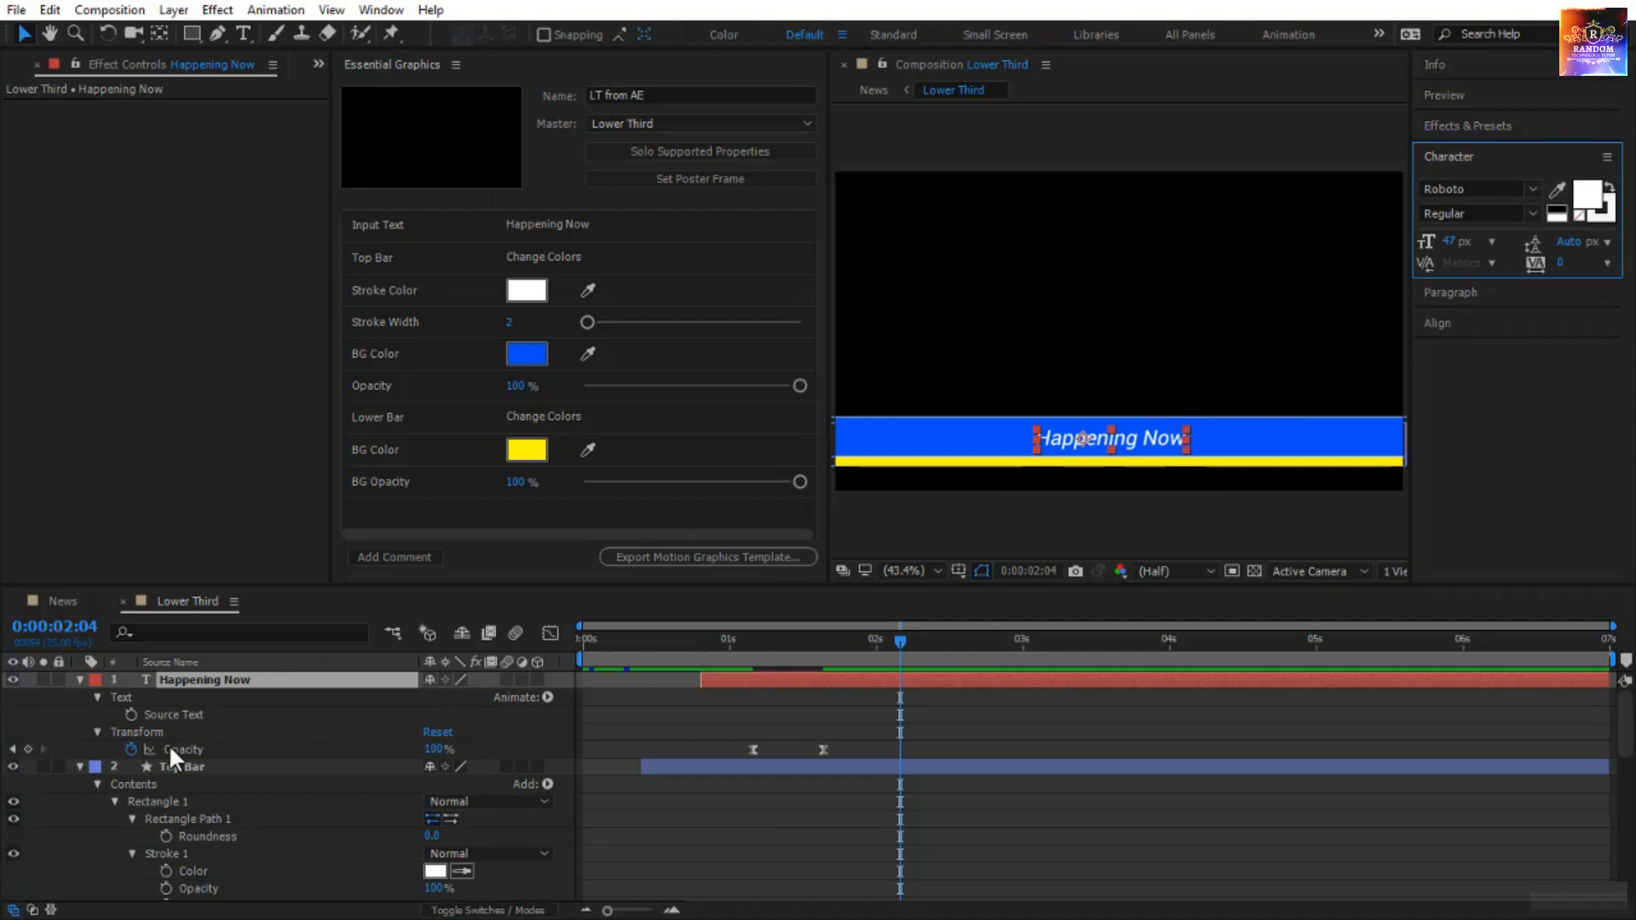
{"action": "left_click", "coordinate": [548, 697]}
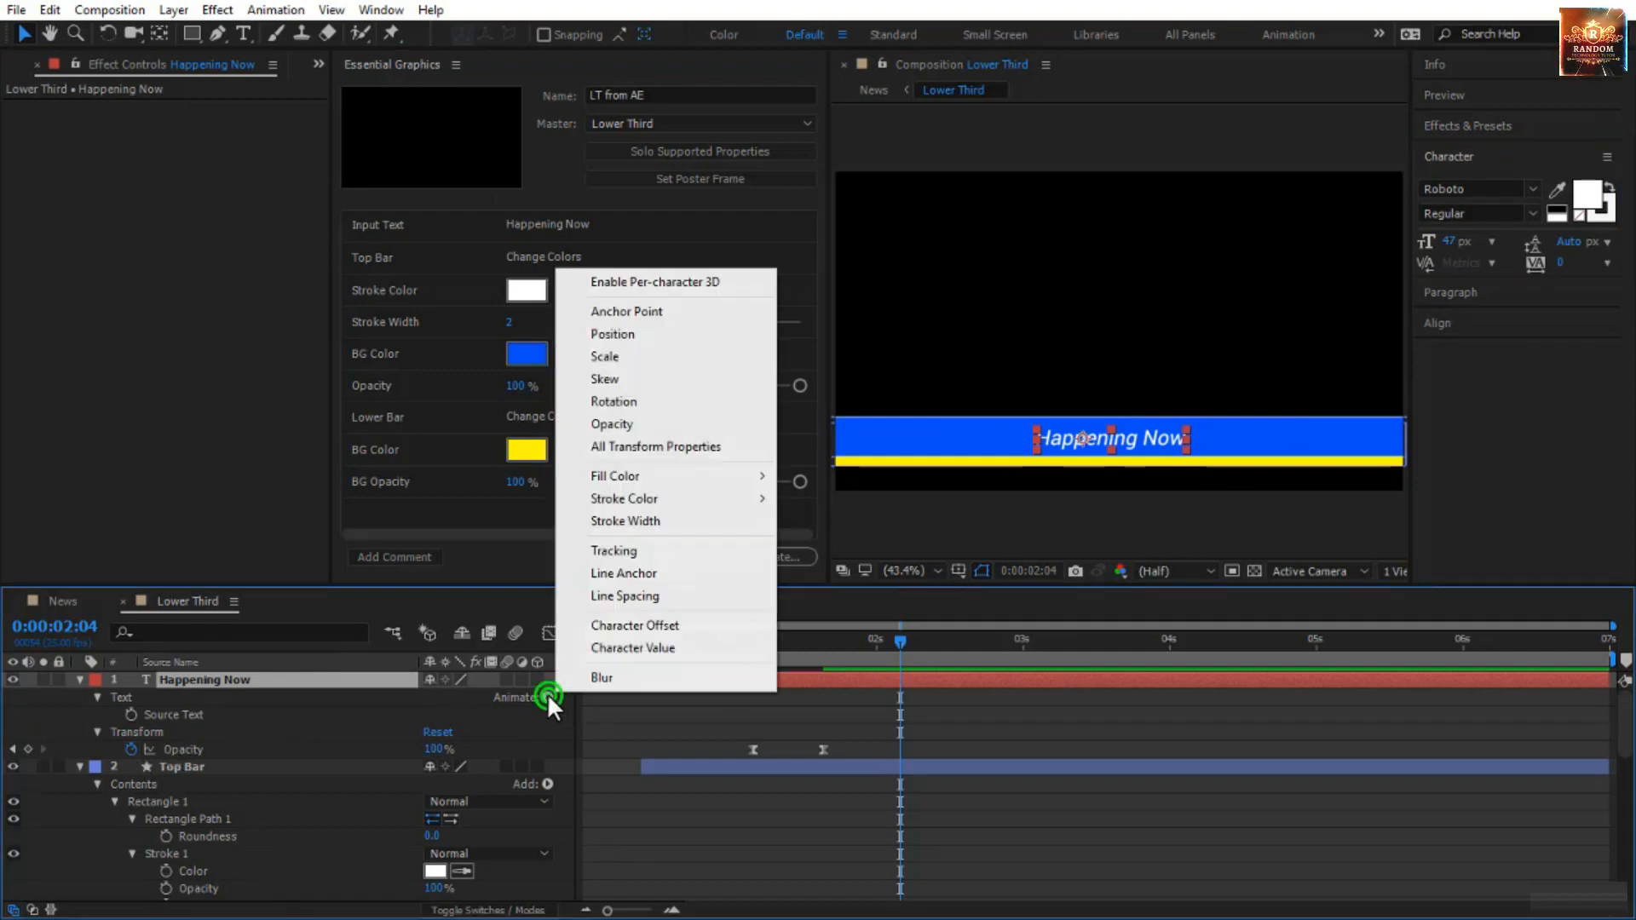
{"action": "mouse_move", "coordinate": [689, 479]}
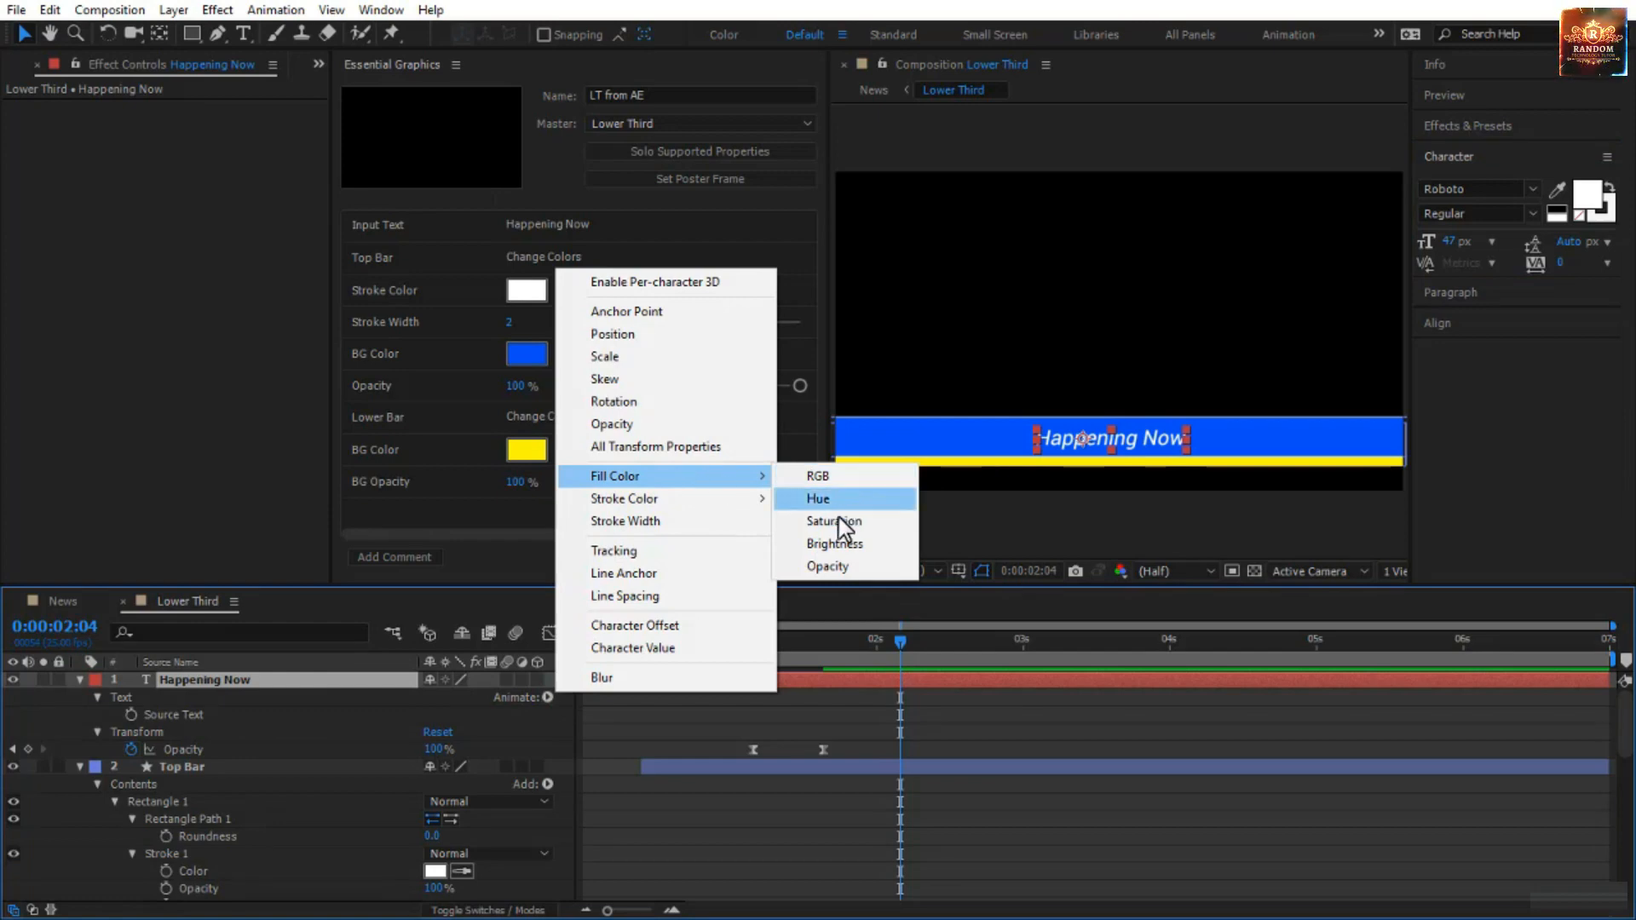
{"action": "left_click", "coordinate": [832, 483]}
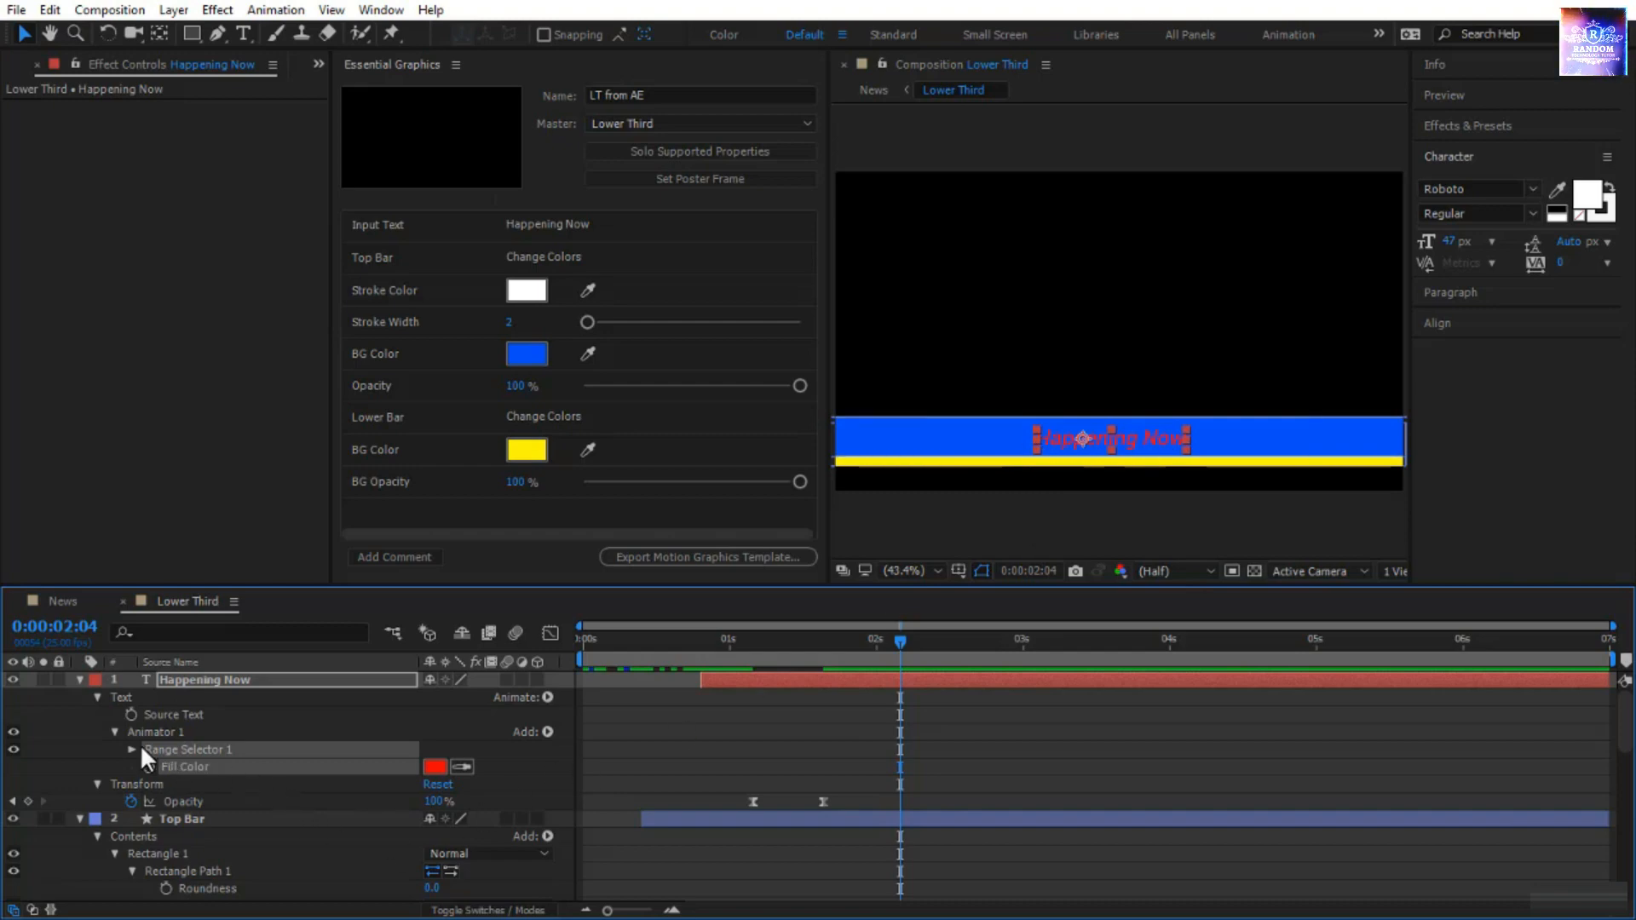
- Set the Fill Color of the Happening Now text animator to white
{"action": "left_click", "coordinate": [434, 767]}
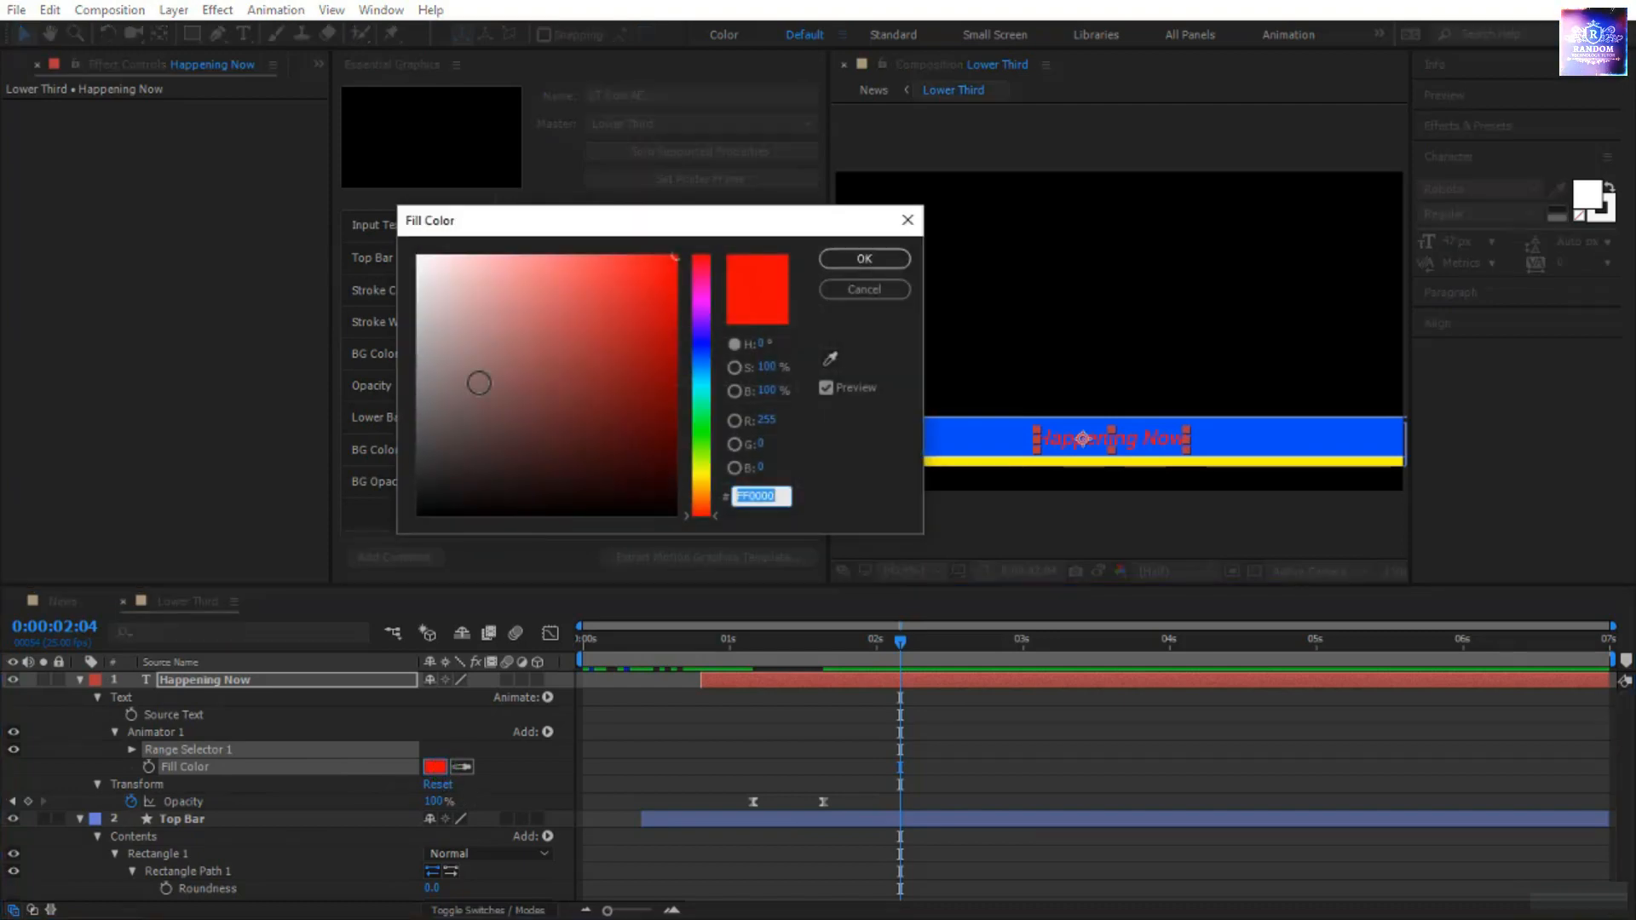
{"action": "left_click_drag", "start_coordinate": [475, 384], "coordinate": [417, 256]}
{"action": "left_click", "coordinate": [849, 258]}
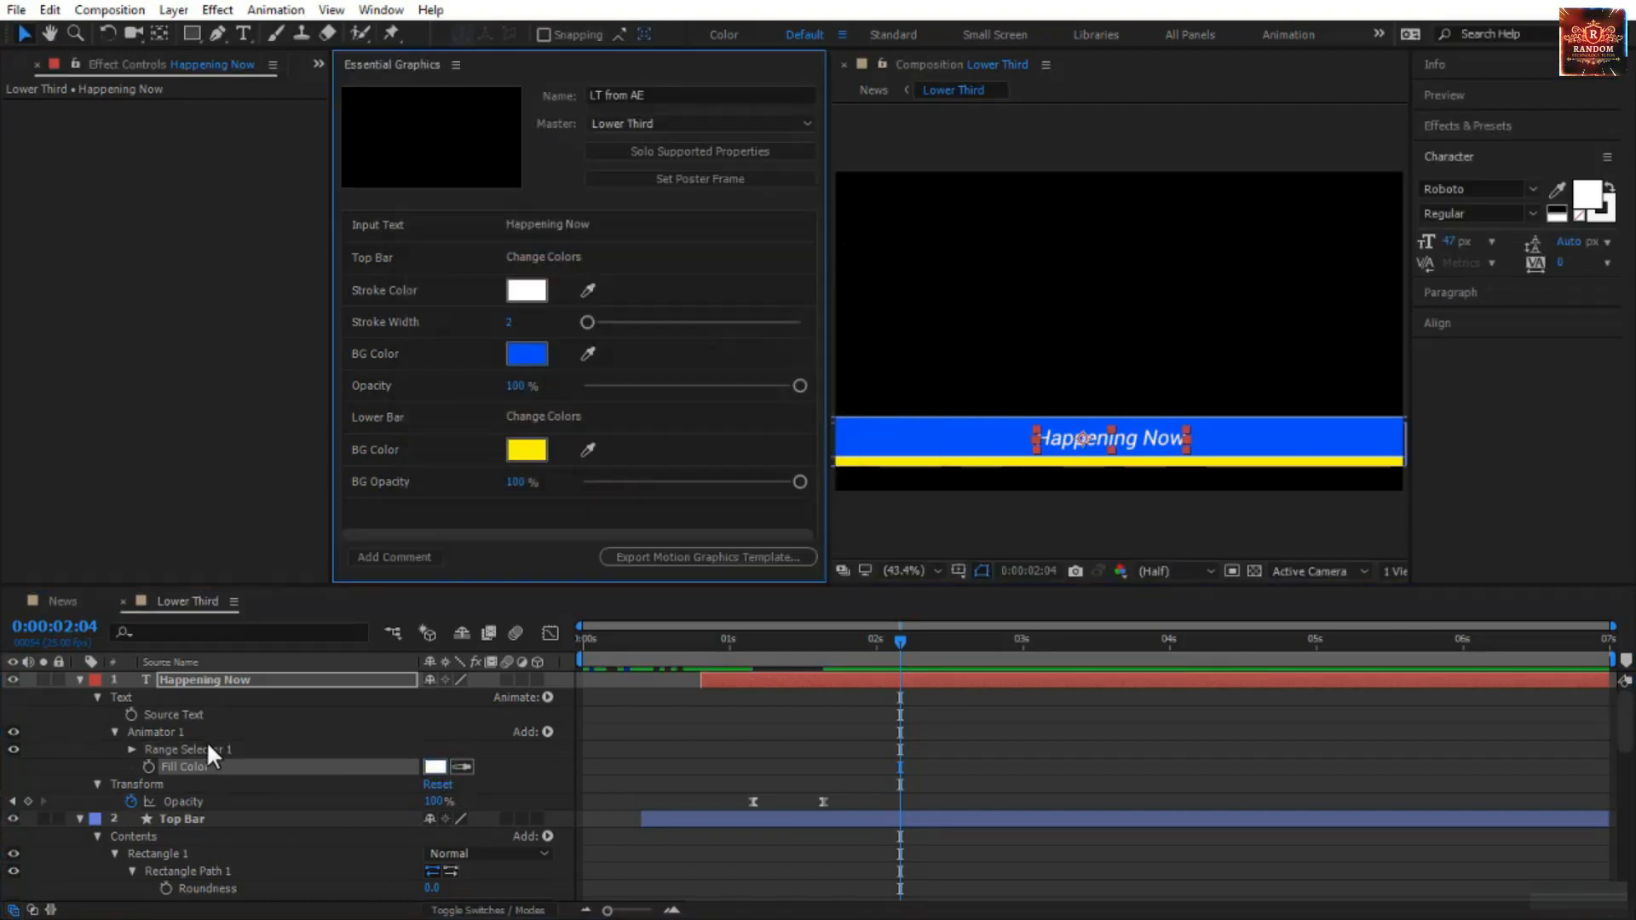
- Add the animator's Fill Color to the template's properties directly below Input Text and rename it Text Color
{"action": "left_click_drag", "start_coordinate": [213, 765], "coordinate": [417, 245]}
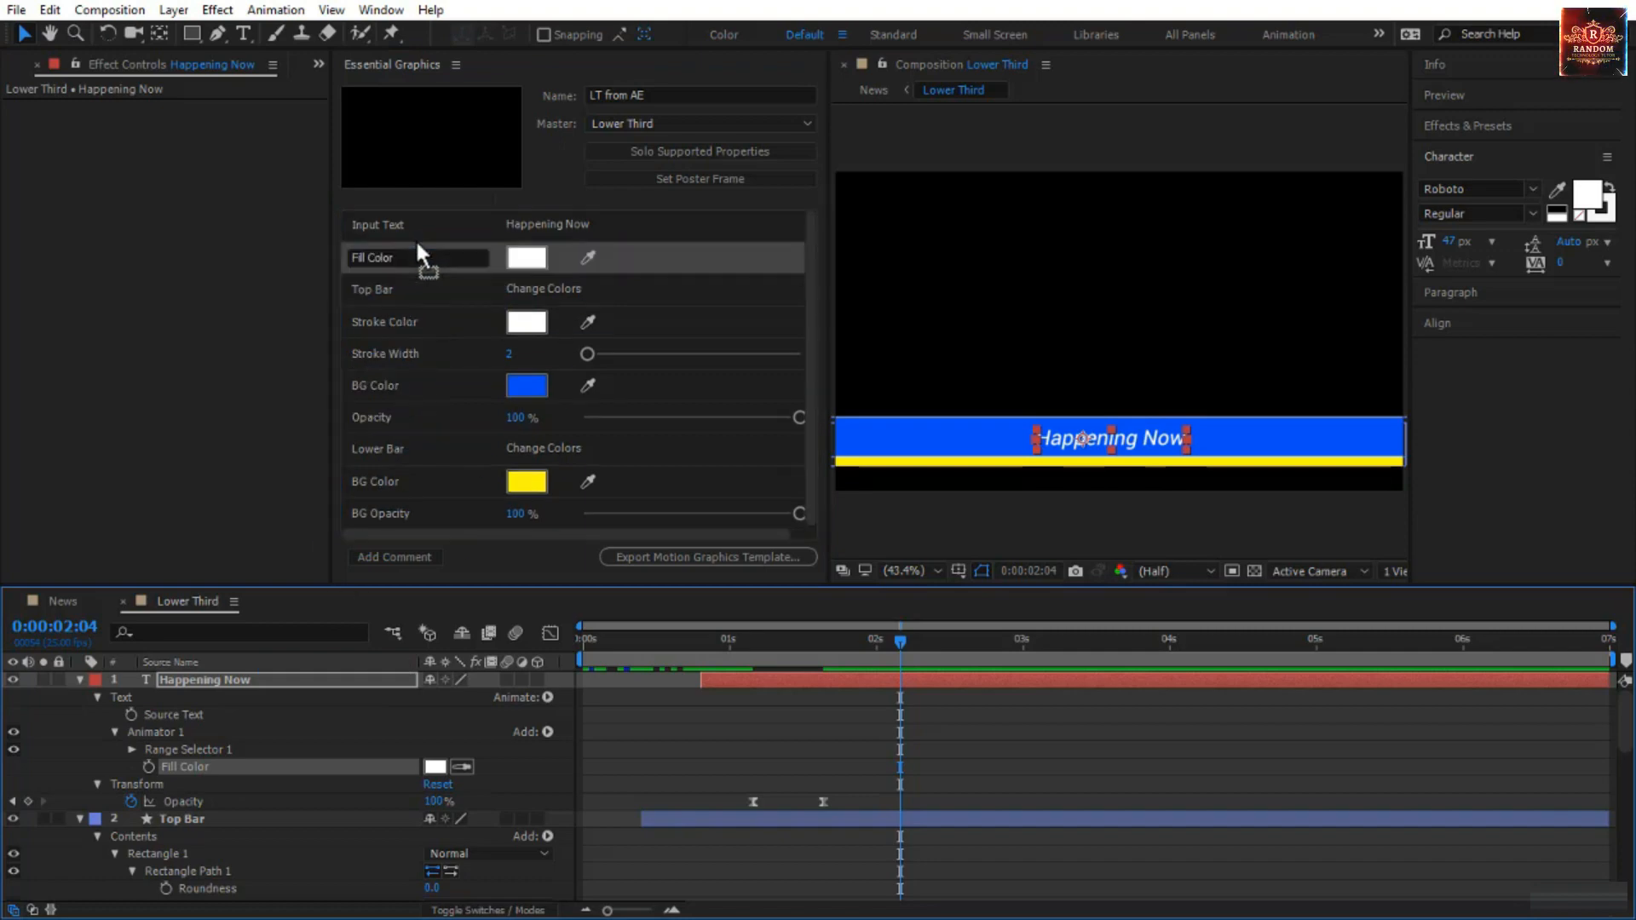
{"action": "double_click", "coordinate": [359, 257]}
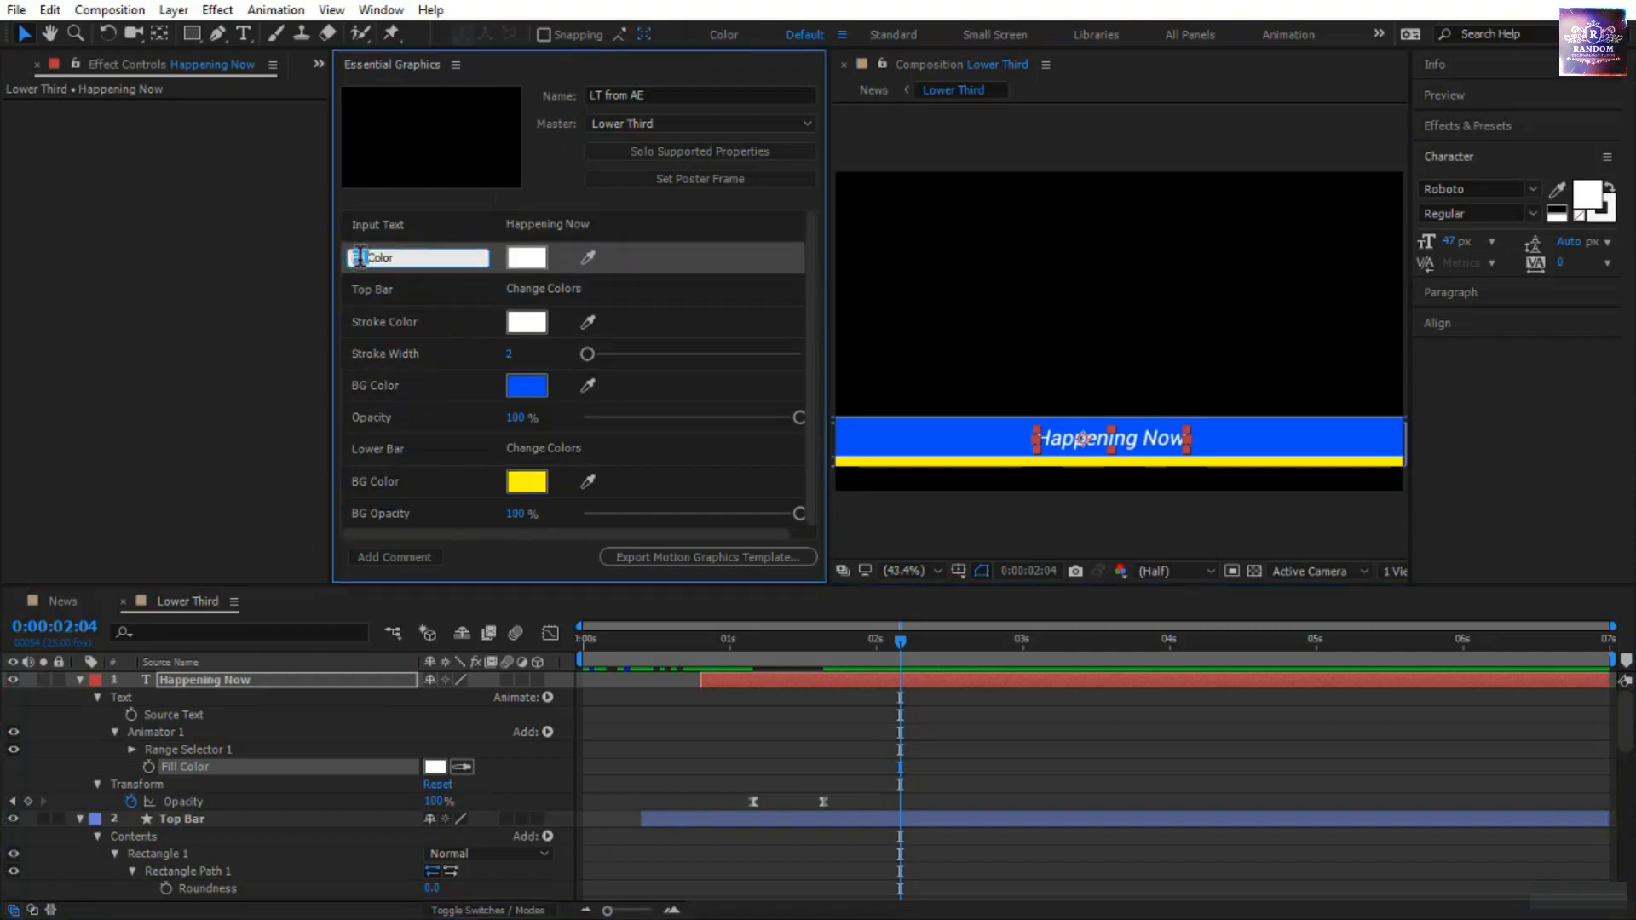
{"action": "type", "text": "Text"}
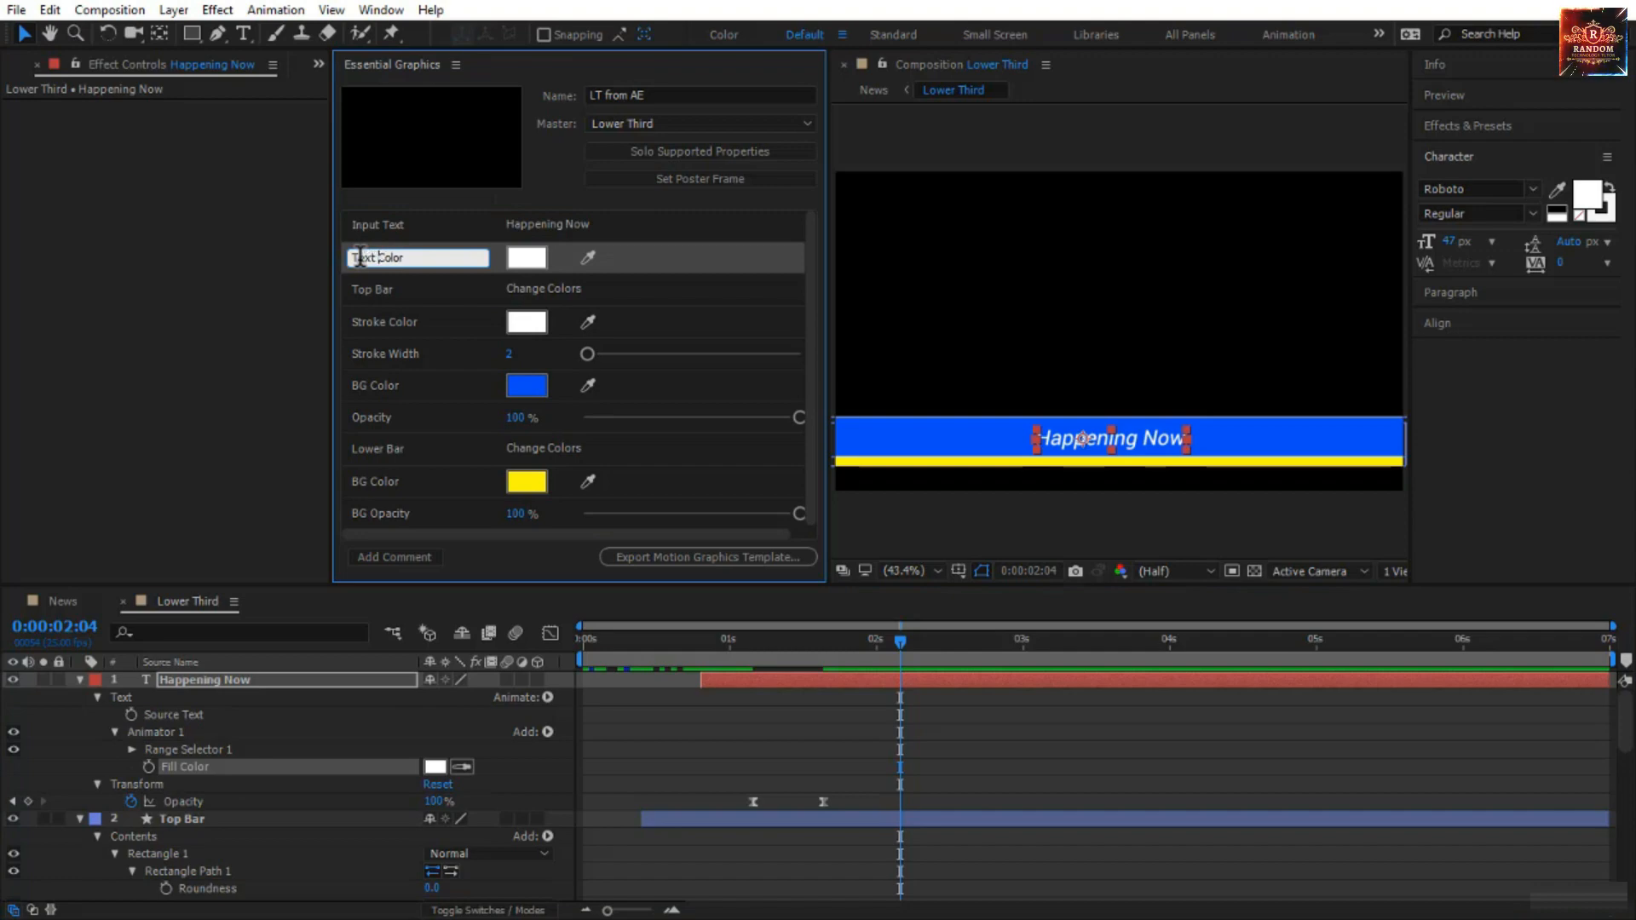
{"action": "left_click", "coordinate": [551, 191]}
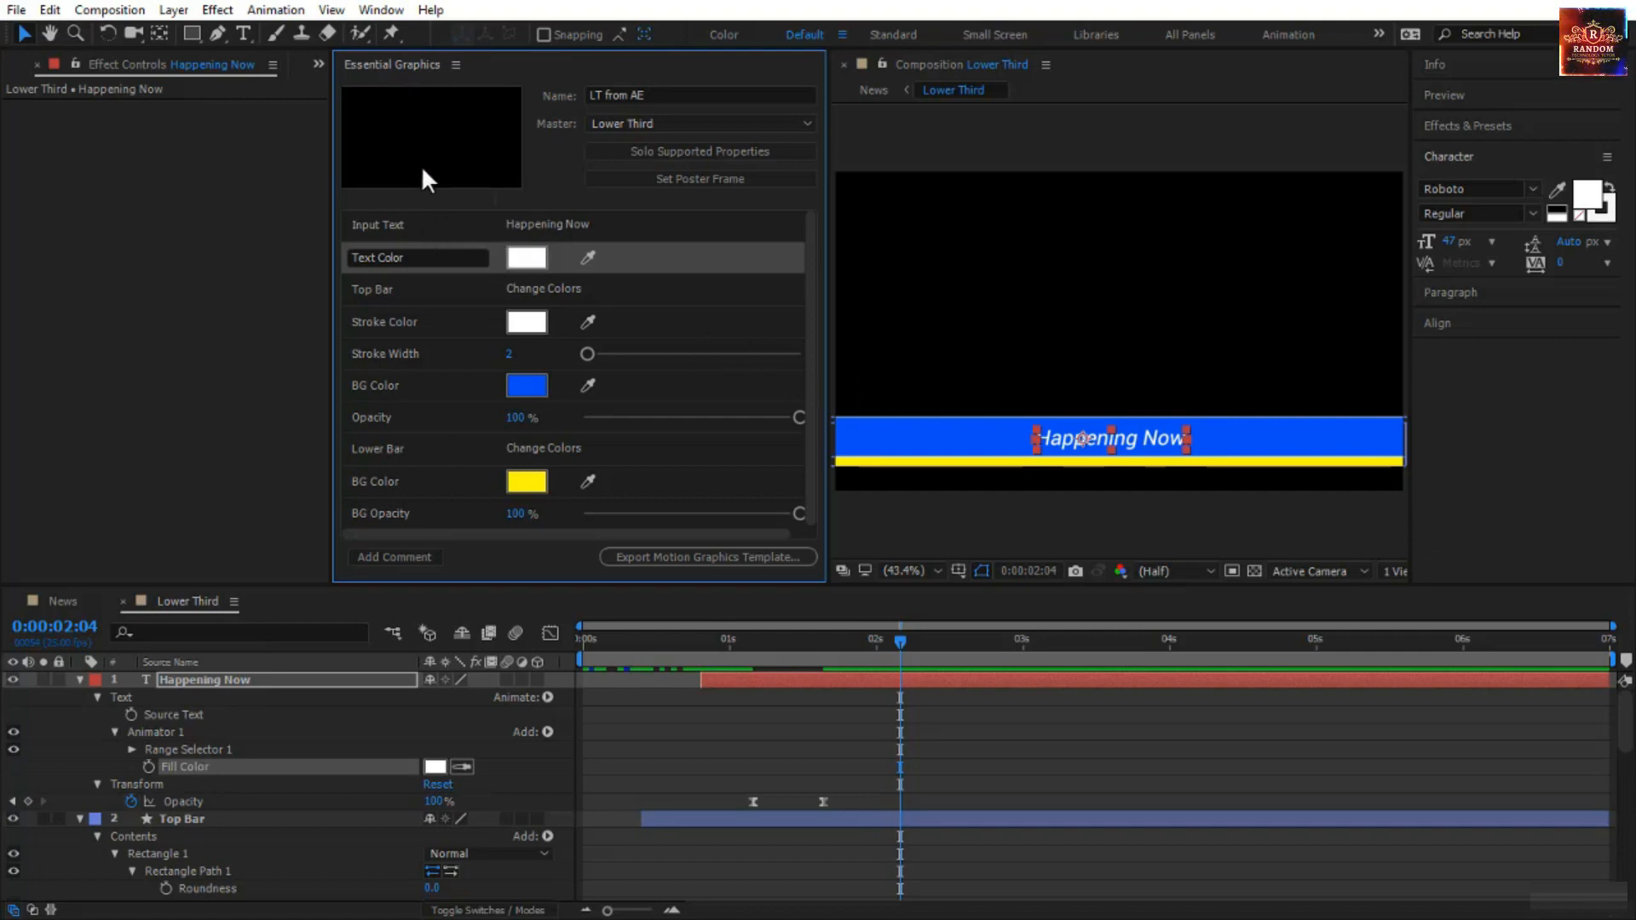
- Save the project and export the LT from AE template with its Text Color property, replacing the existing file
{"action": "left_click", "coordinate": [663, 556]}
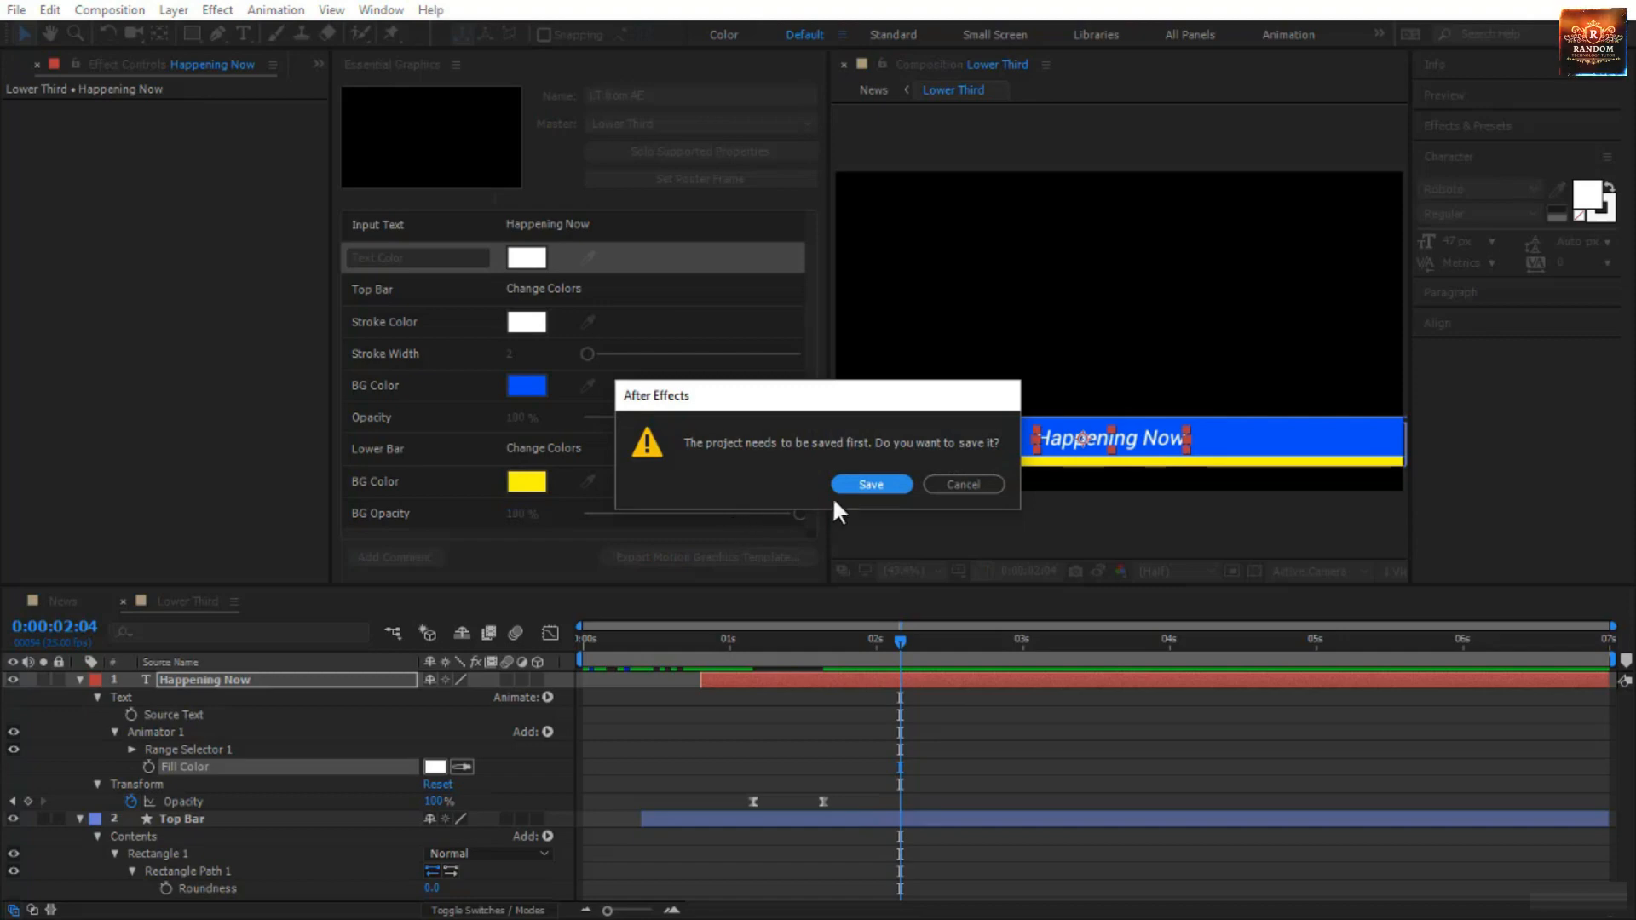
{"action": "left_click", "coordinate": [854, 484]}
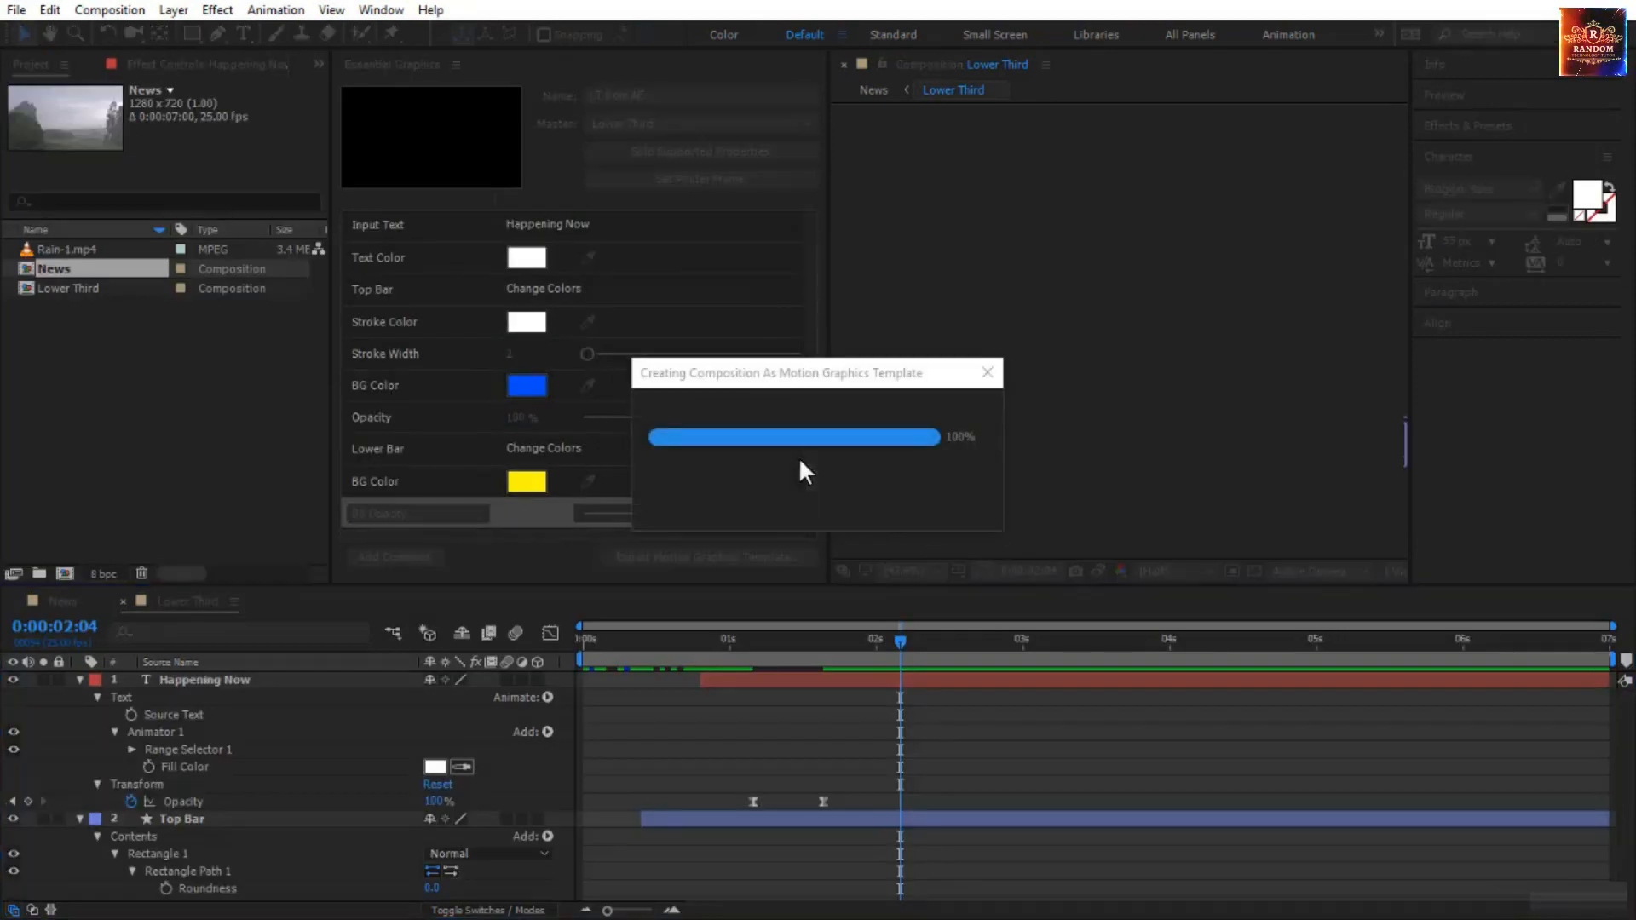
{"action": "left_click", "coordinate": [946, 521]}
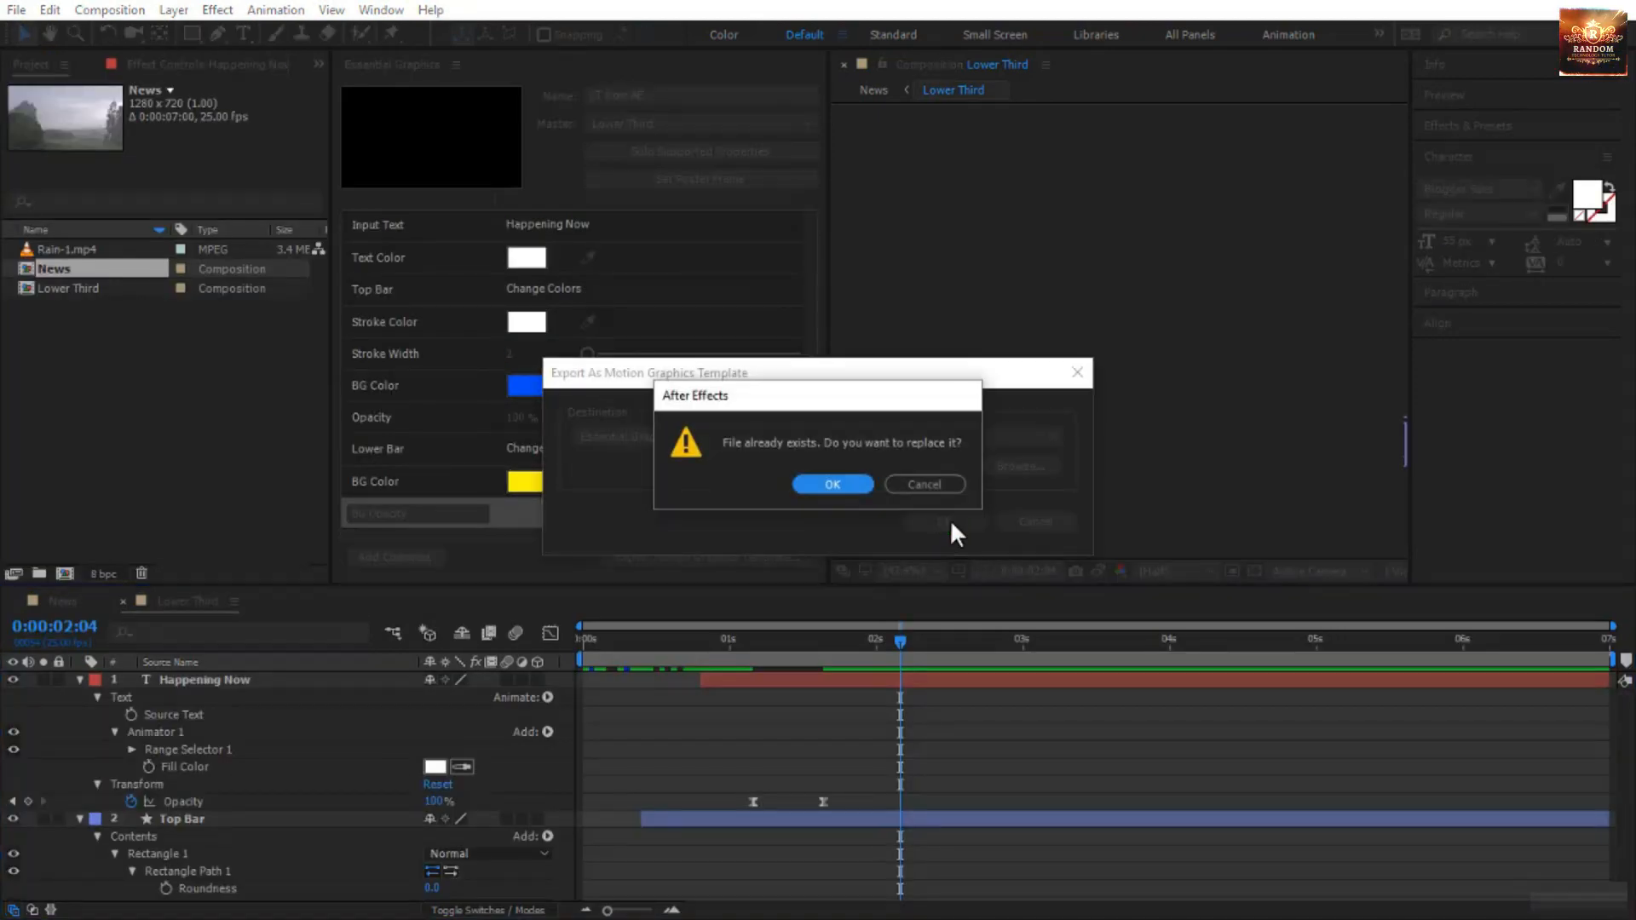
{"action": "left_click", "coordinate": [836, 483]}
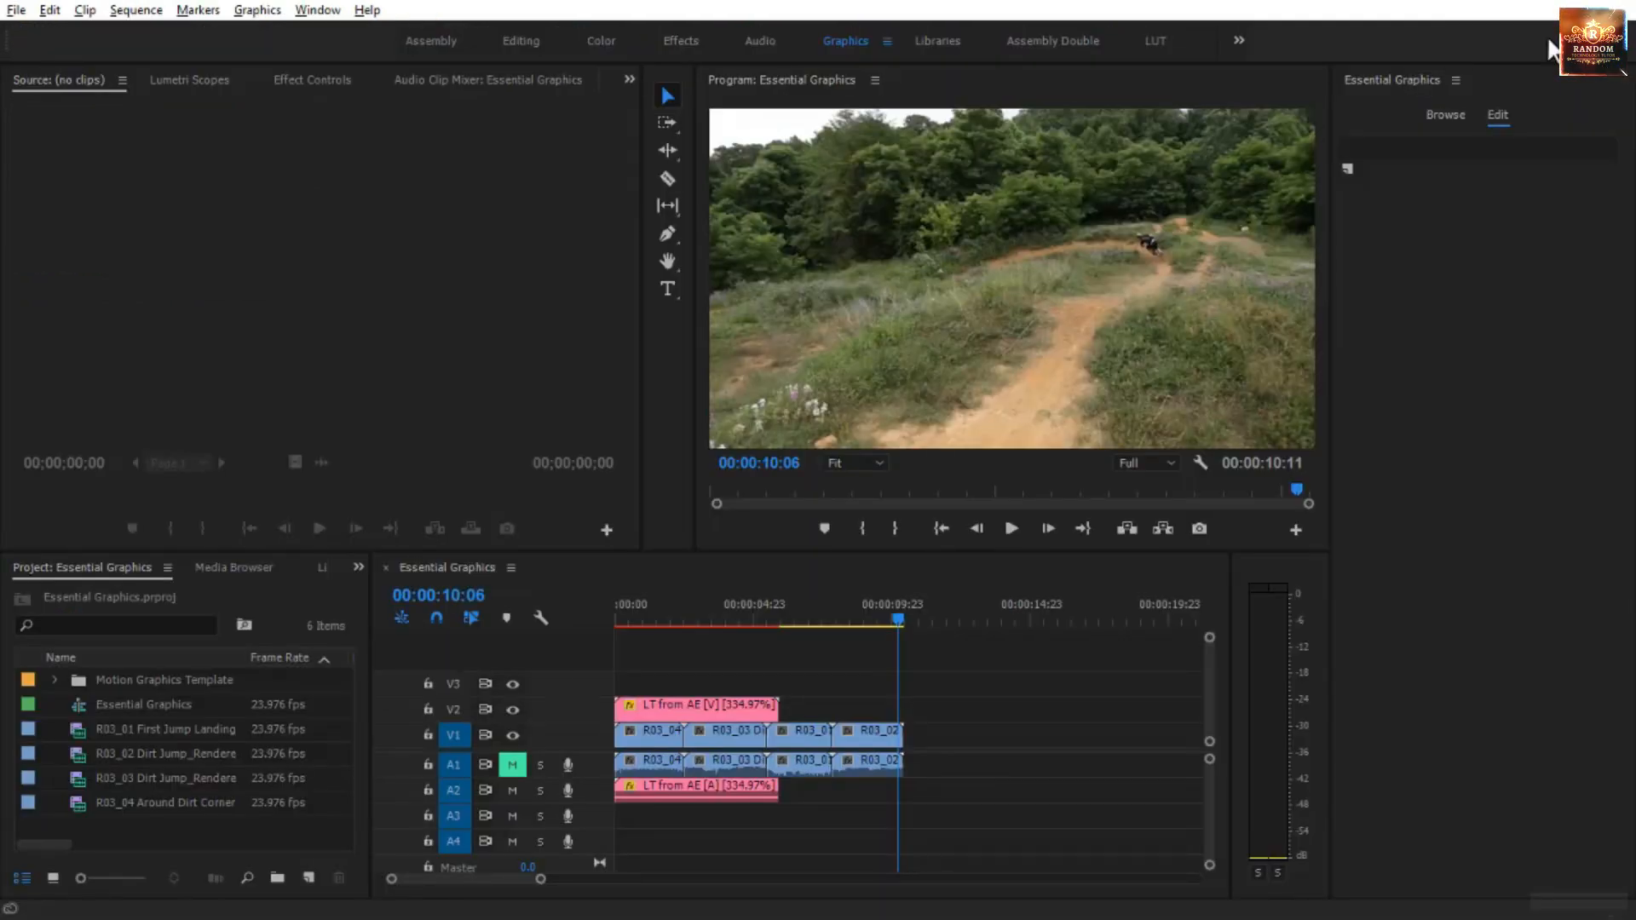
- In Premiere Pro, place the updated LT from AE template after the existing clip on V2 and scrub to 00:00:08:22
{"action": "left_click", "coordinate": [1442, 118]}
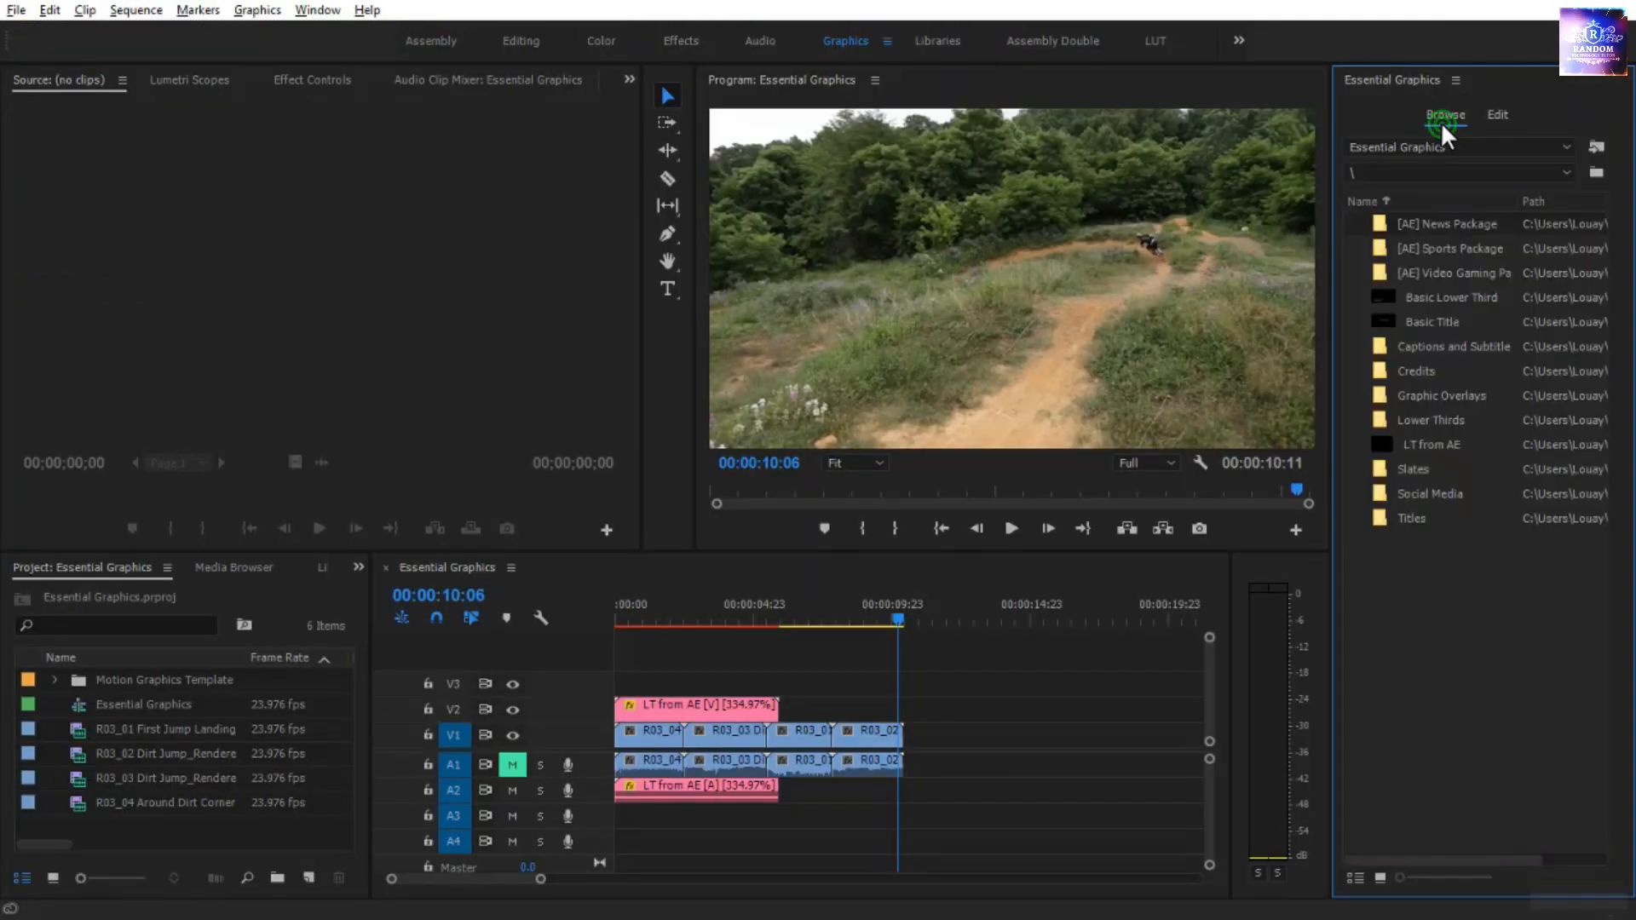
{"action": "left_click", "coordinate": [1434, 442]}
{"action": "left_click_drag", "start_coordinate": [1434, 442], "coordinate": [797, 707]}
{"action": "left_click_drag", "start_coordinate": [816, 621], "coordinate": [863, 622]}
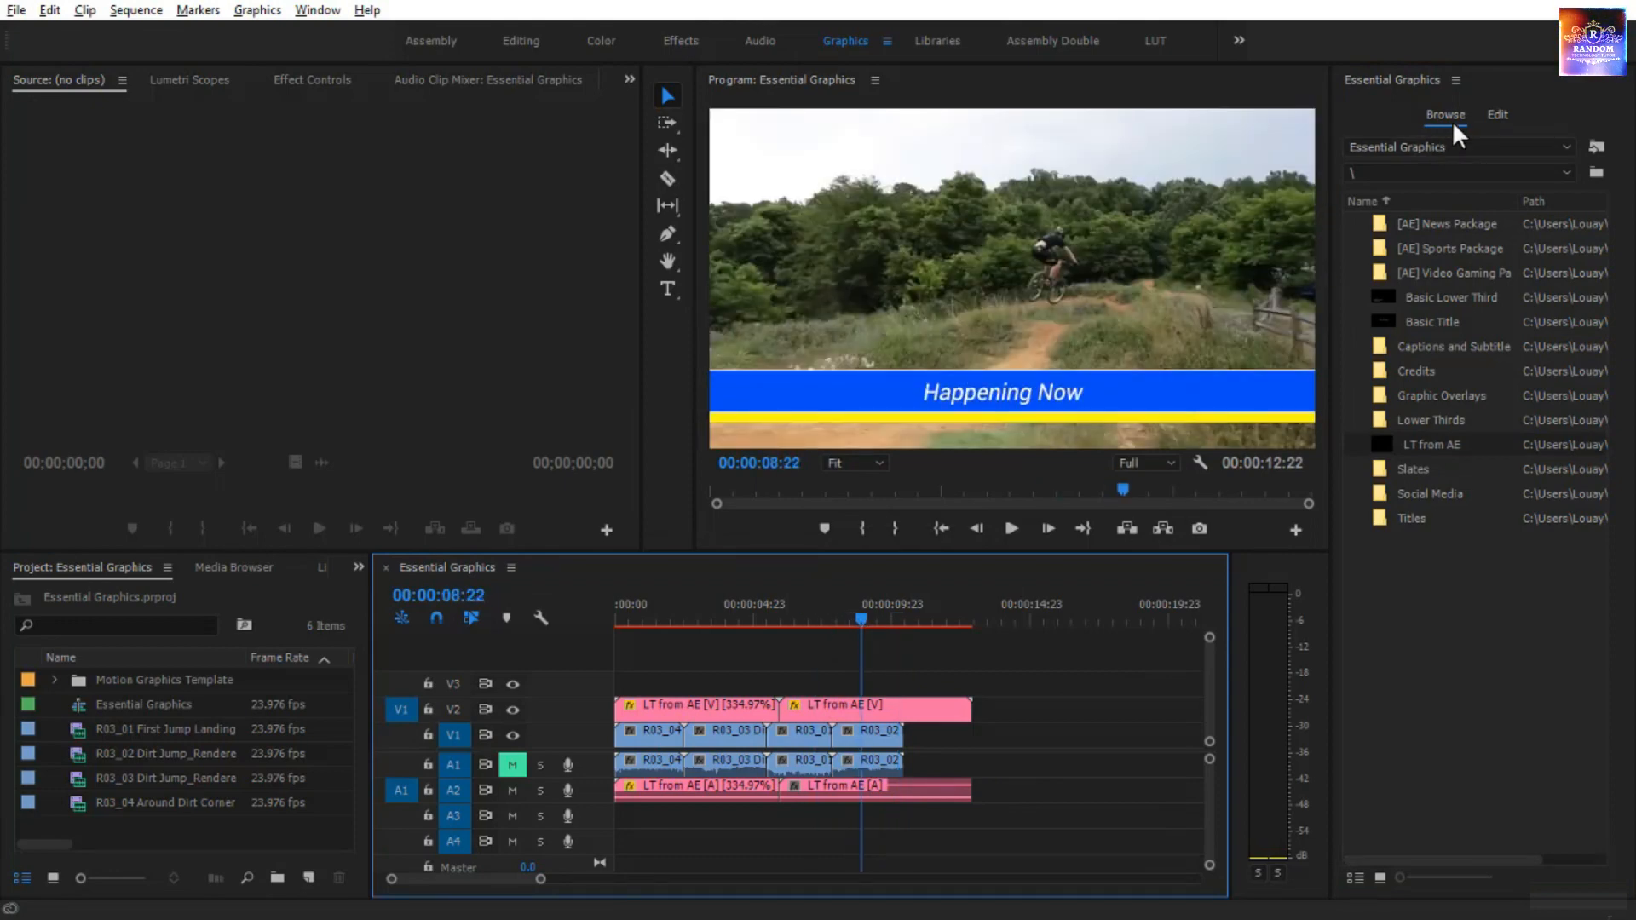
- Set the Text Color of the second LT from AE clip on V2 to red, FF0000
{"action": "left_click", "coordinate": [1508, 110]}
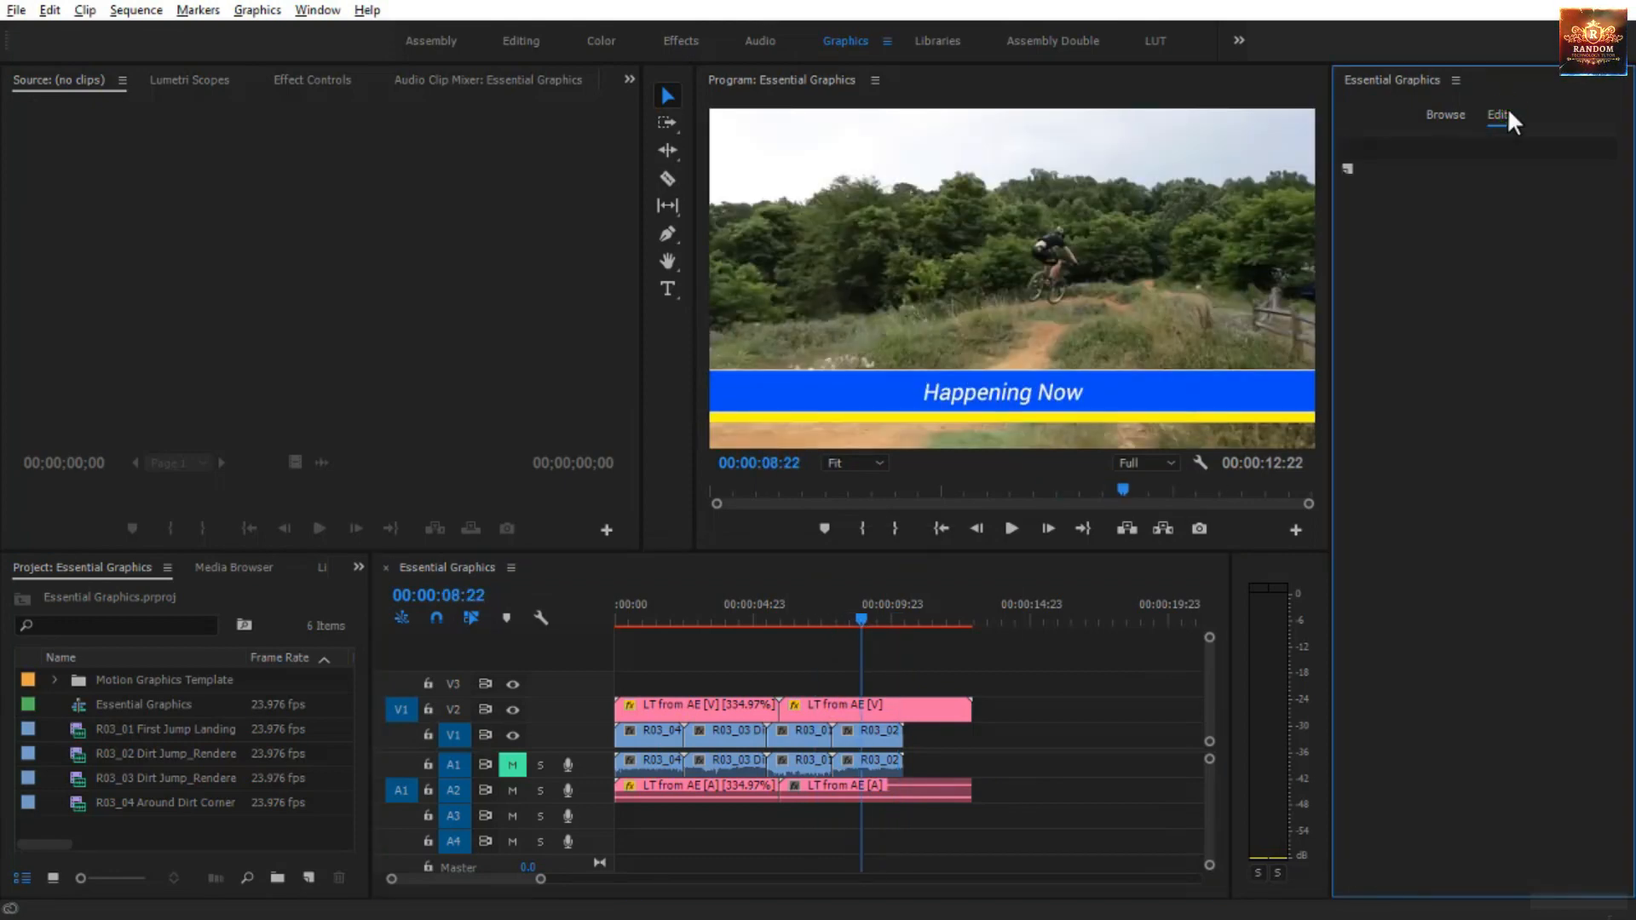
{"action": "left_click", "coordinate": [948, 704]}
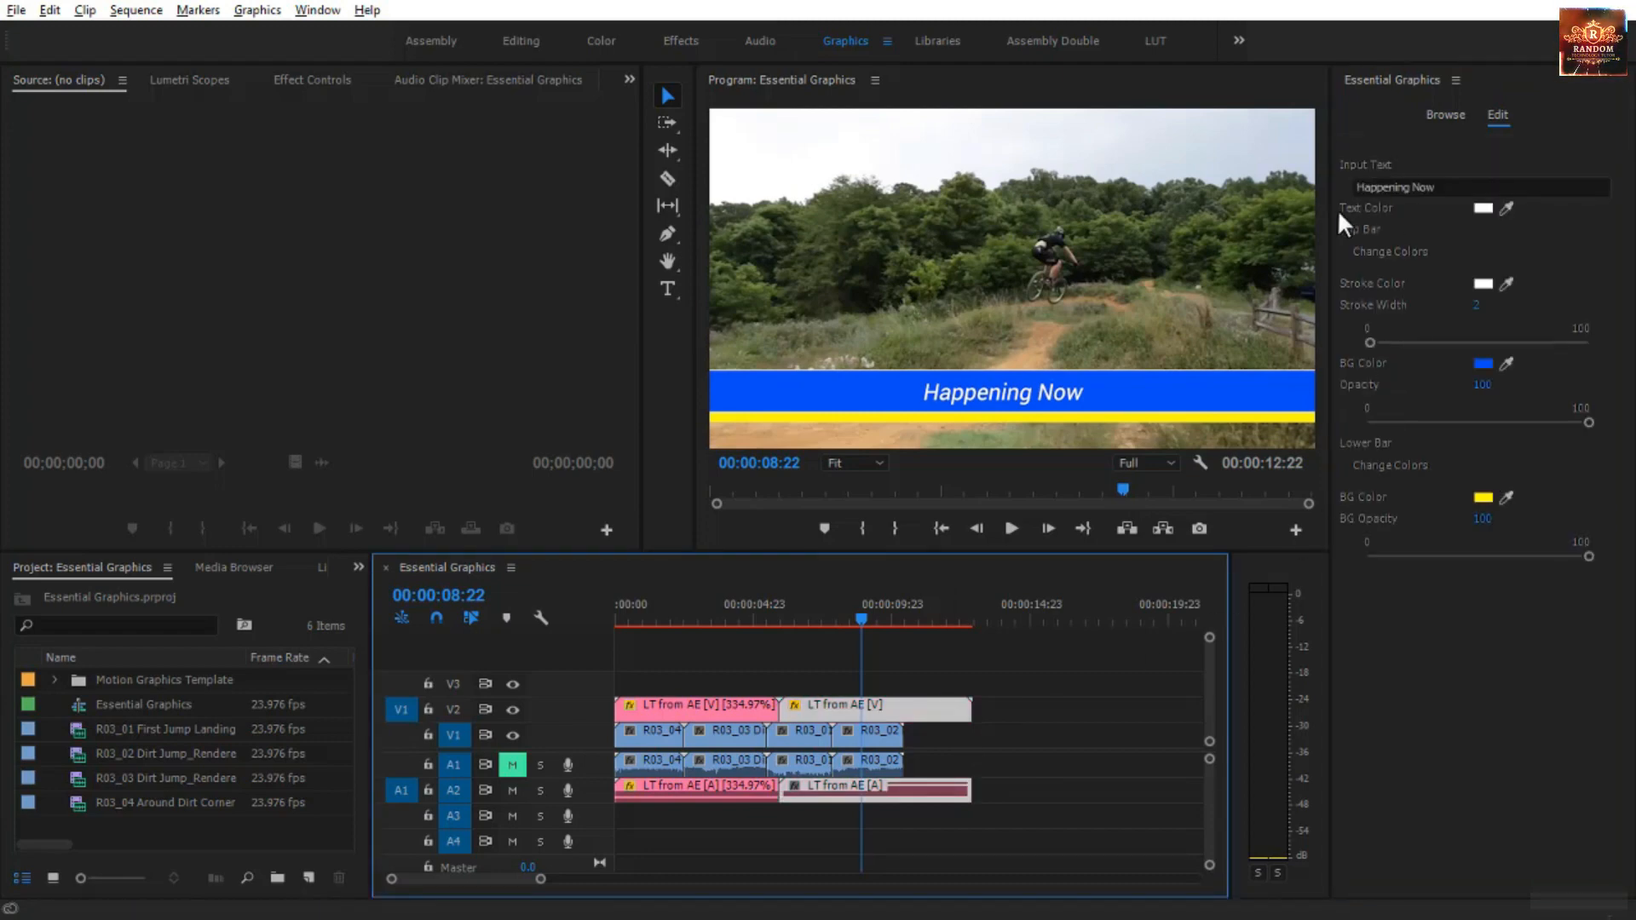
{"action": "left_click", "coordinate": [1484, 208]}
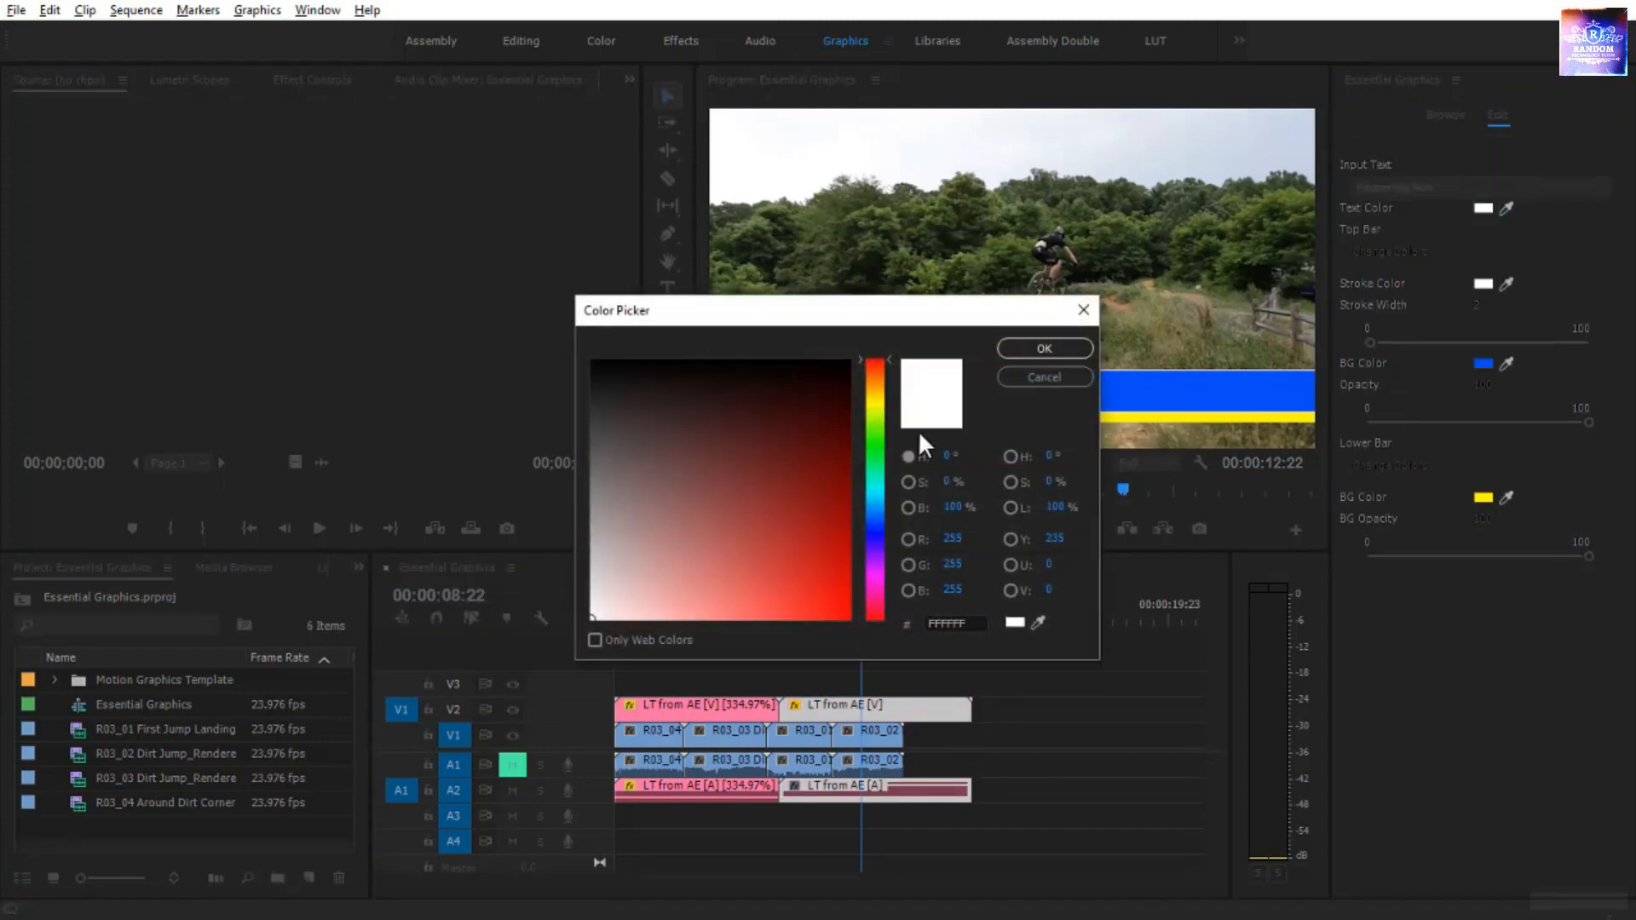
{"action": "left_click_drag", "start_coordinate": [833, 461], "coordinate": [852, 656]}
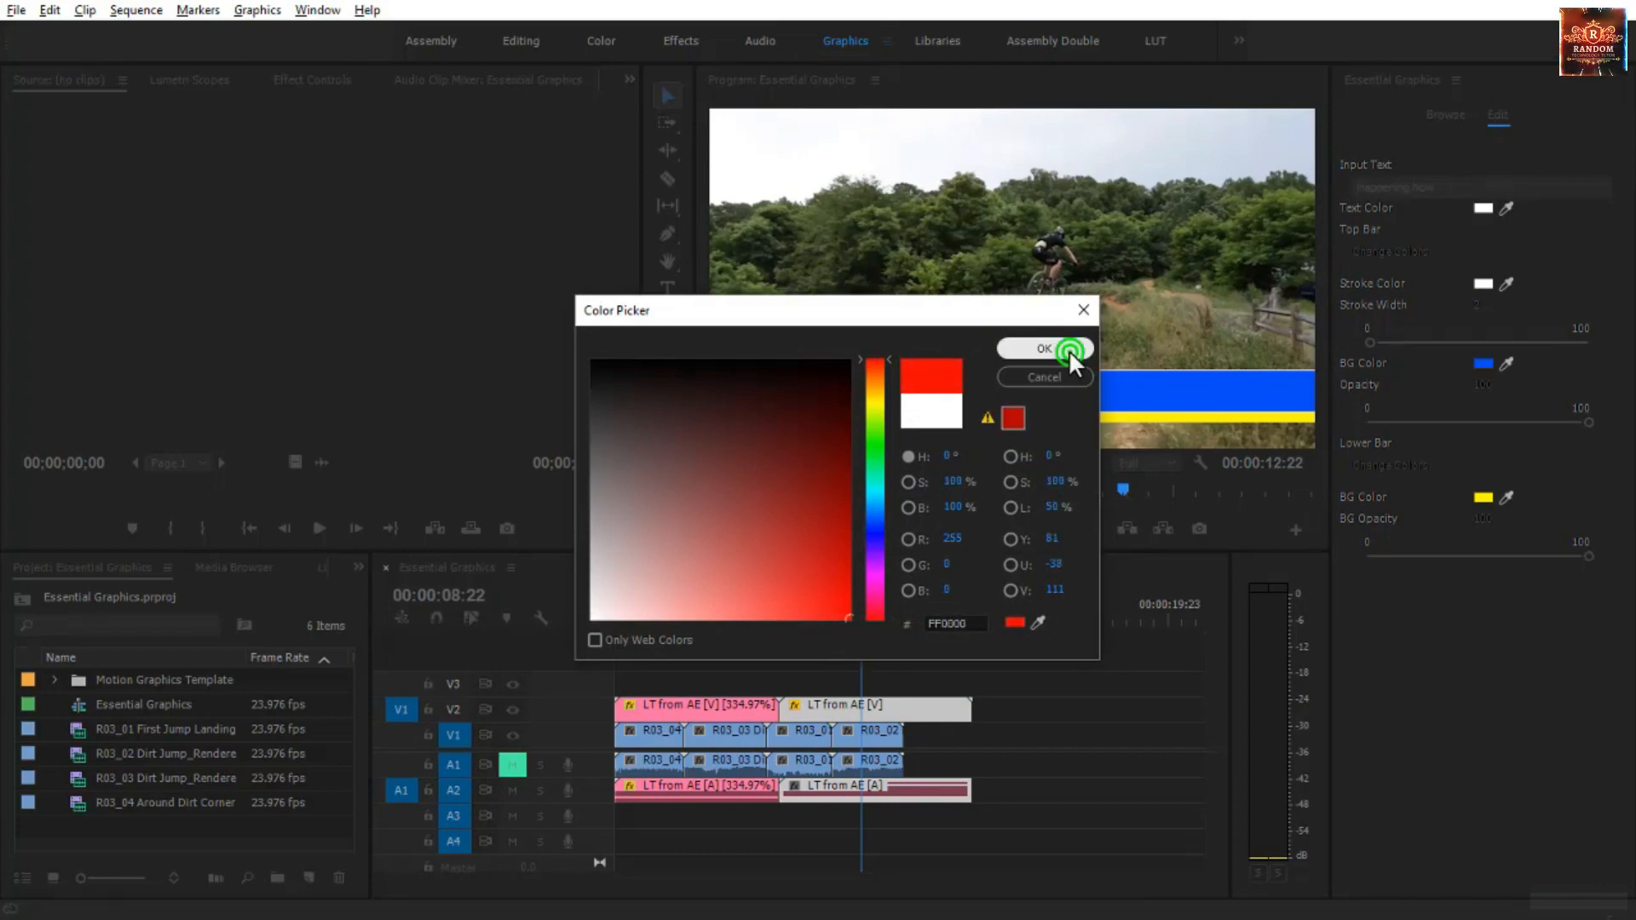
{"action": "left_click", "coordinate": [1067, 348]}
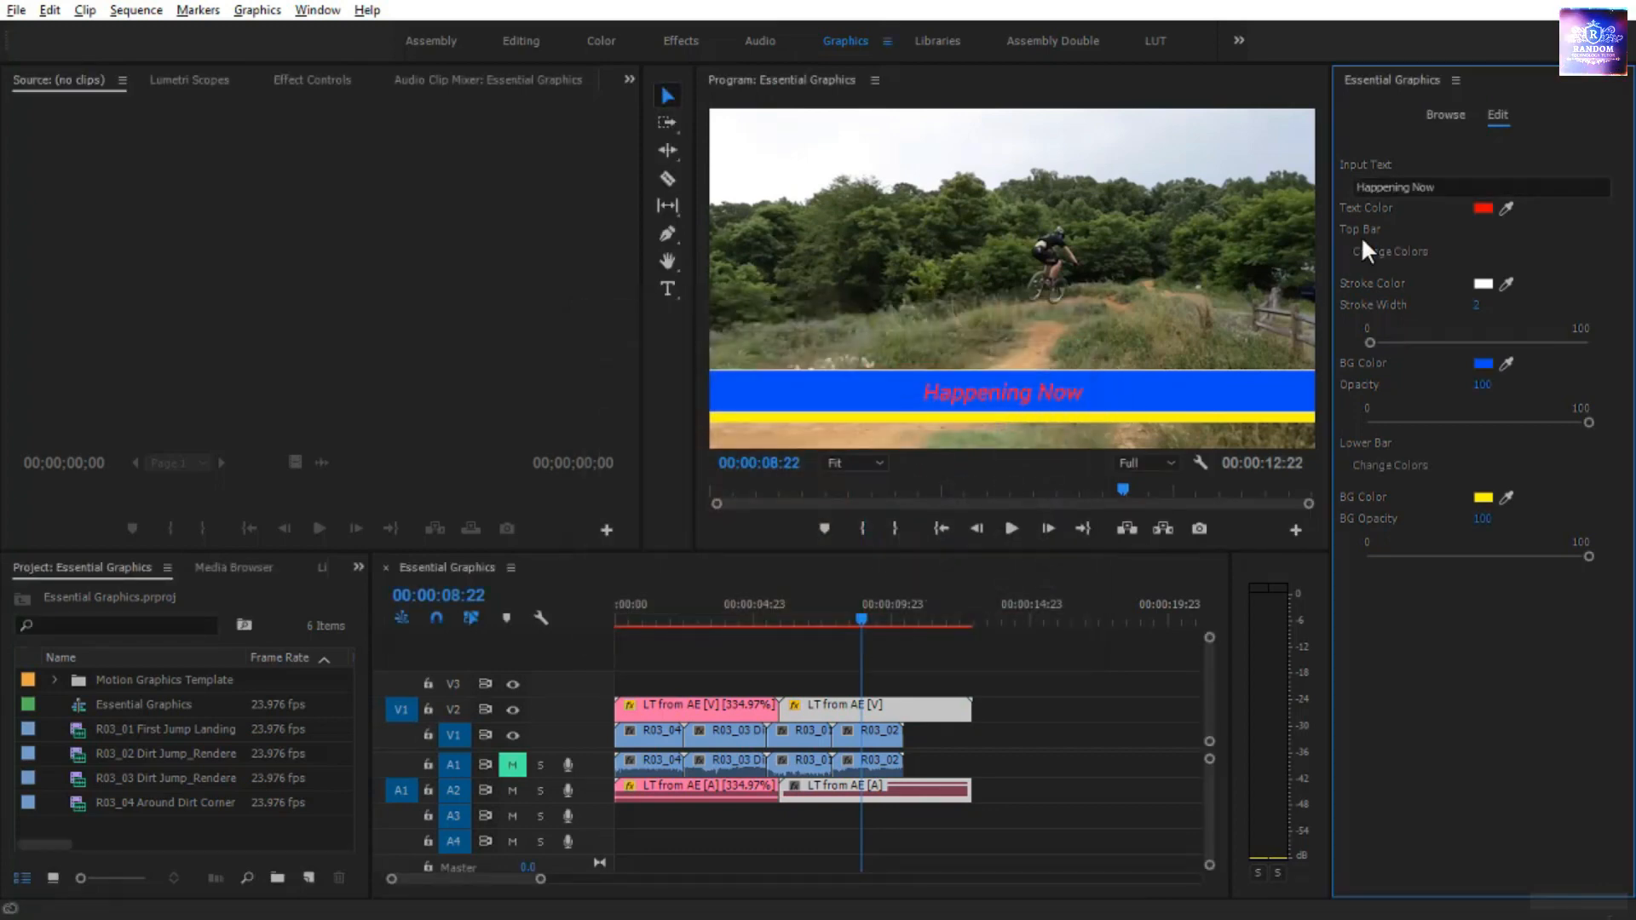
- Change the second LT from AE clip's Text Color from red to a different, fully saturated hue
{"action": "left_click", "coordinate": [1484, 207]}
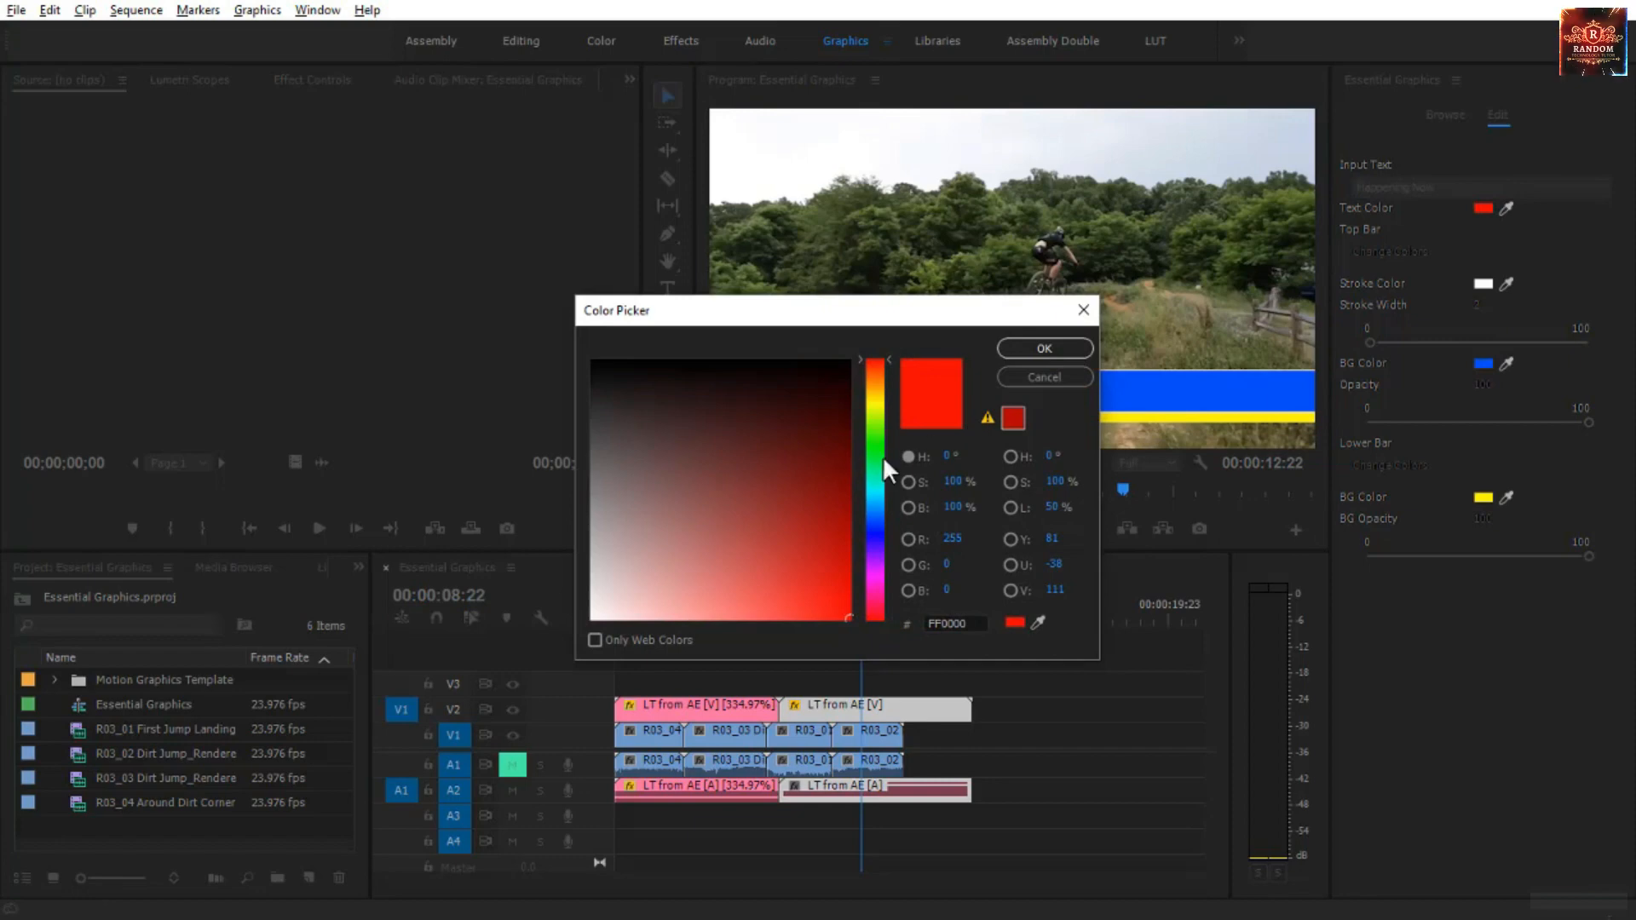
{"action": "left_click_drag", "start_coordinate": [883, 457], "coordinate": [885, 402]}
{"action": "left_click_drag", "start_coordinate": [785, 485], "coordinate": [850, 620]}
{"action": "left_click", "coordinate": [1049, 351]}
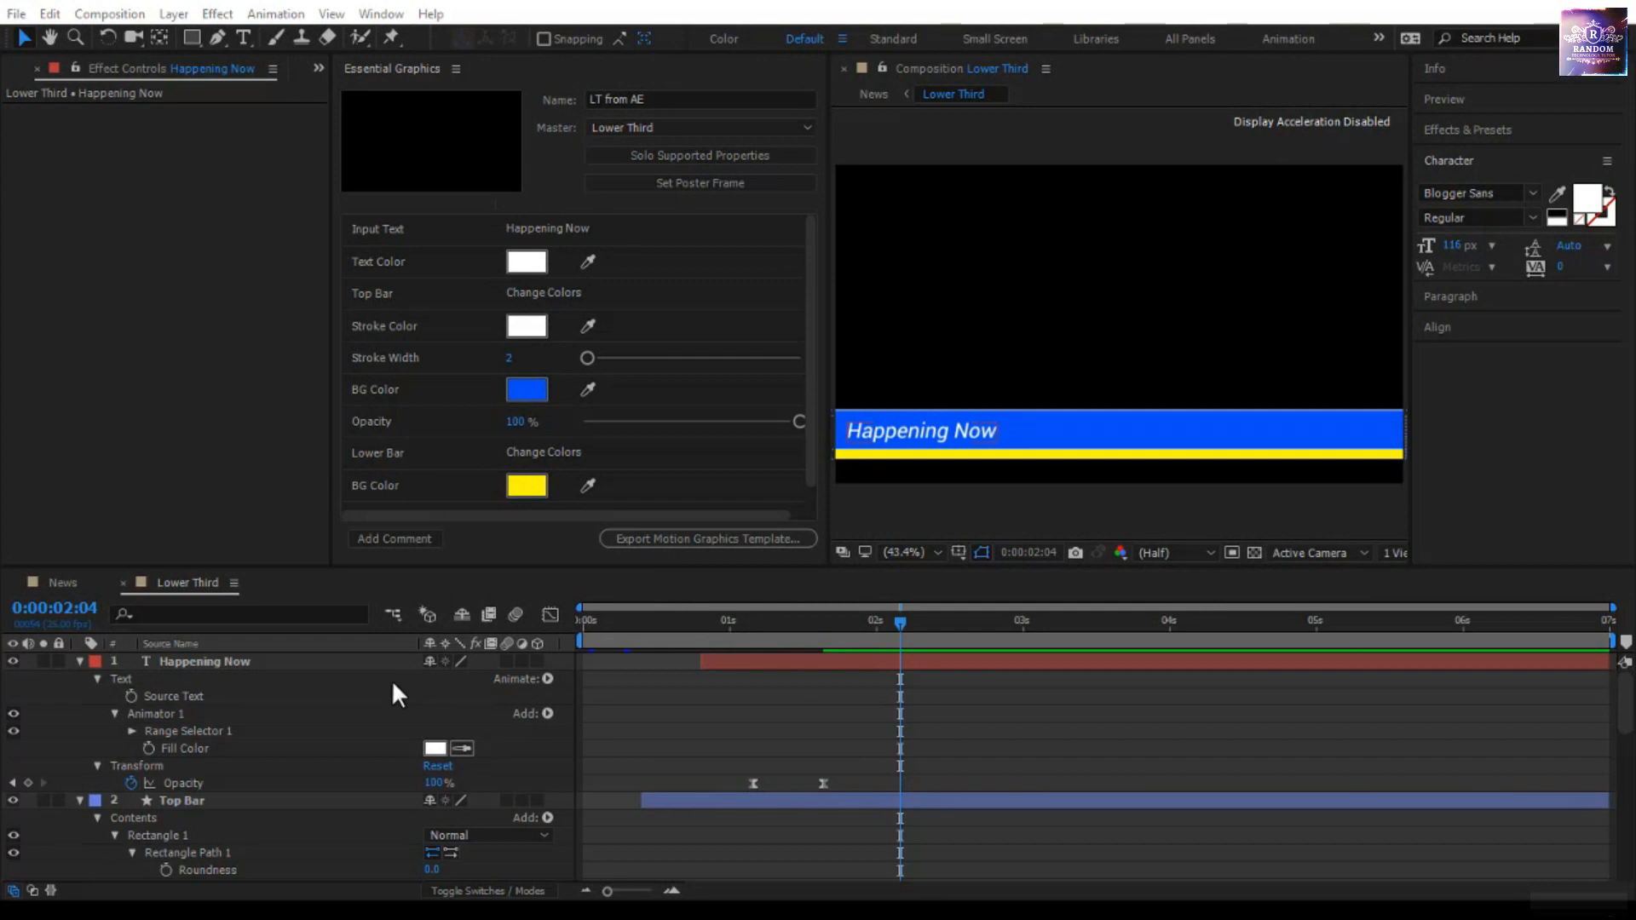
- Find the Slider Control effect by searching for "control" and apply it to the Happening Now layer
{"action": "left_click", "coordinate": [1473, 128]}
{"action": "left_click", "coordinate": [1462, 154]}
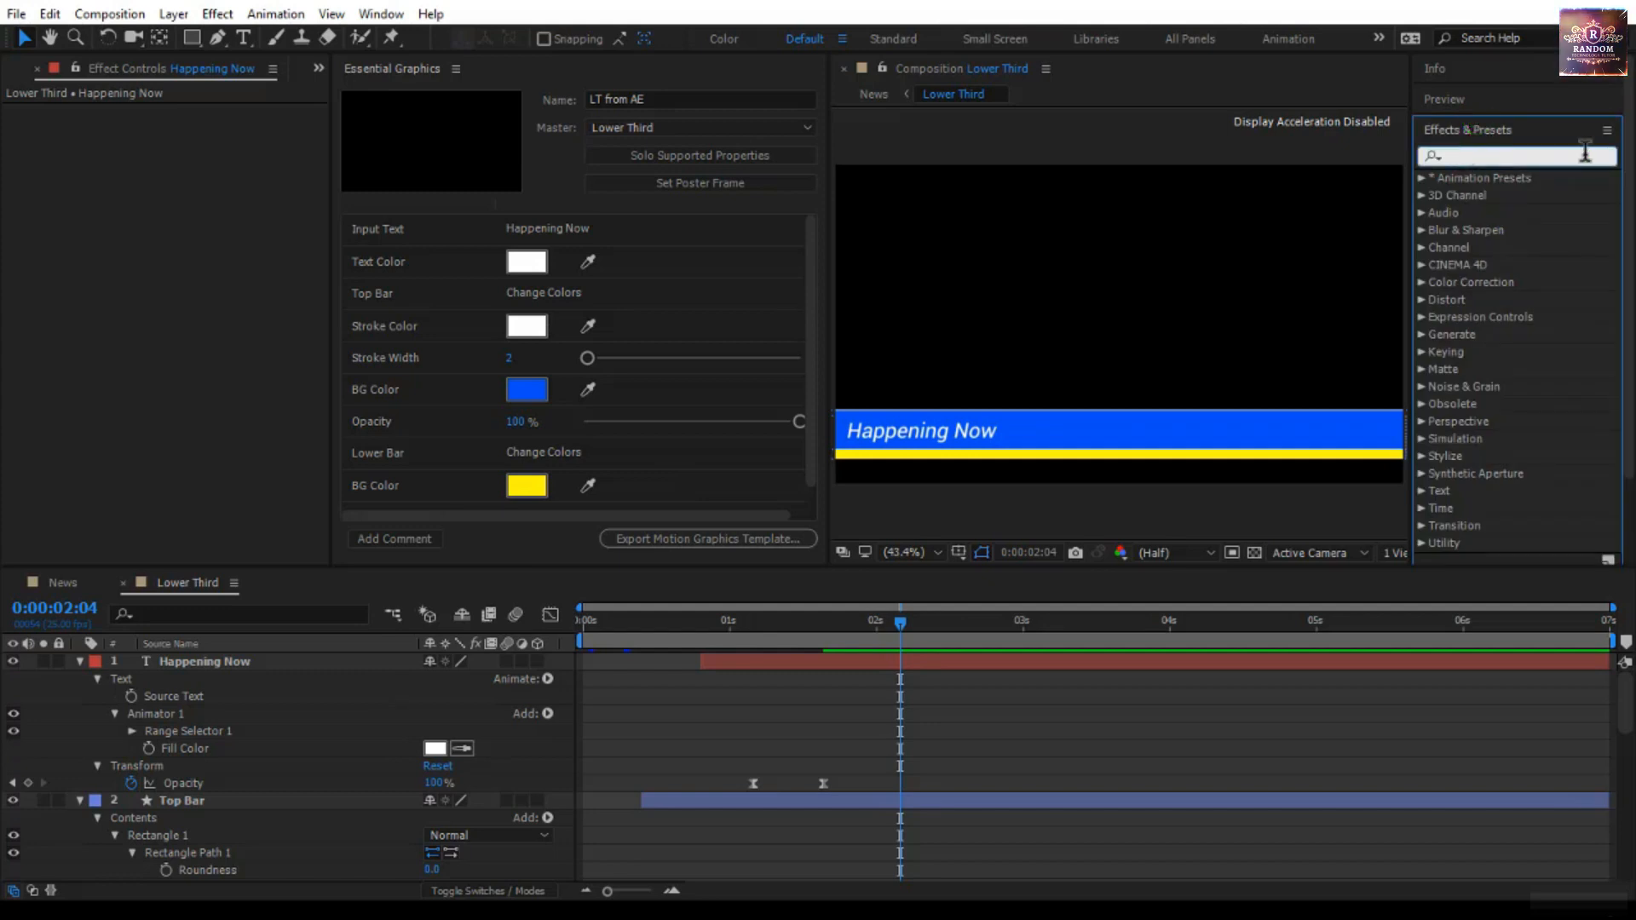
{"action": "type", "text": "control"}
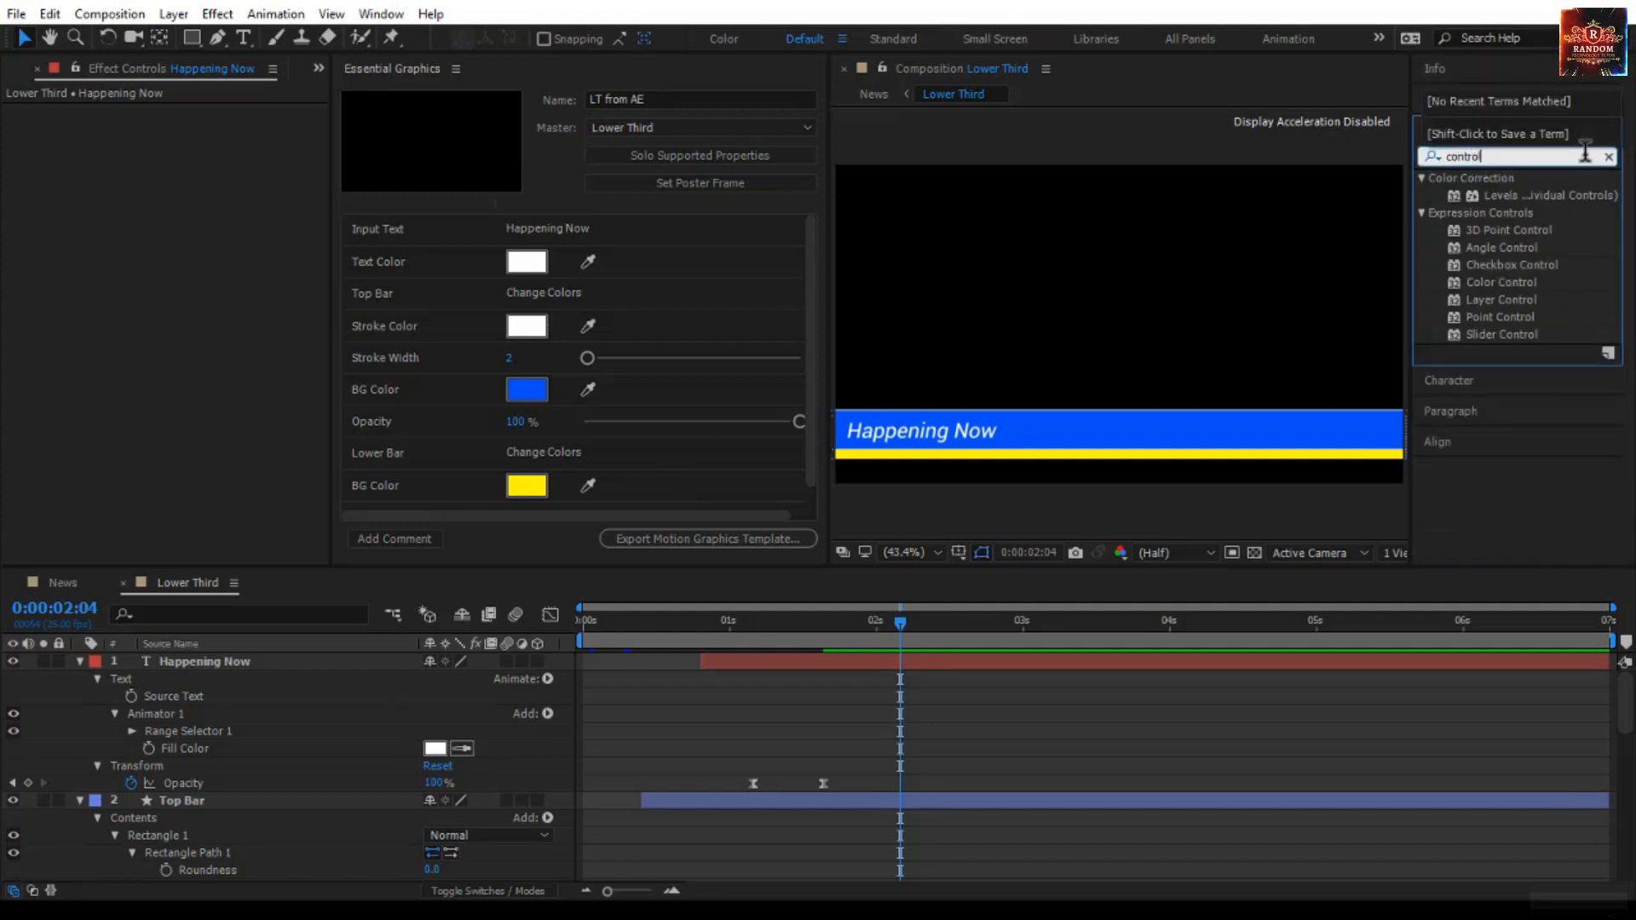
{"action": "mouse_move", "coordinate": [1497, 329]}
{"action": "left_mouse_down"}
{"action": "mouse_move", "coordinate": [1341, 381]}
{"action": "mouse_move", "coordinate": [866, 445]}
{"action": "mouse_move", "coordinate": [1336, 442]}
{"action": "mouse_move", "coordinate": [980, 442]}
{"action": "mouse_move", "coordinate": [1178, 424]}
{"action": "mouse_move", "coordinate": [1473, 334]}
{"action": "left_mouse_up"}
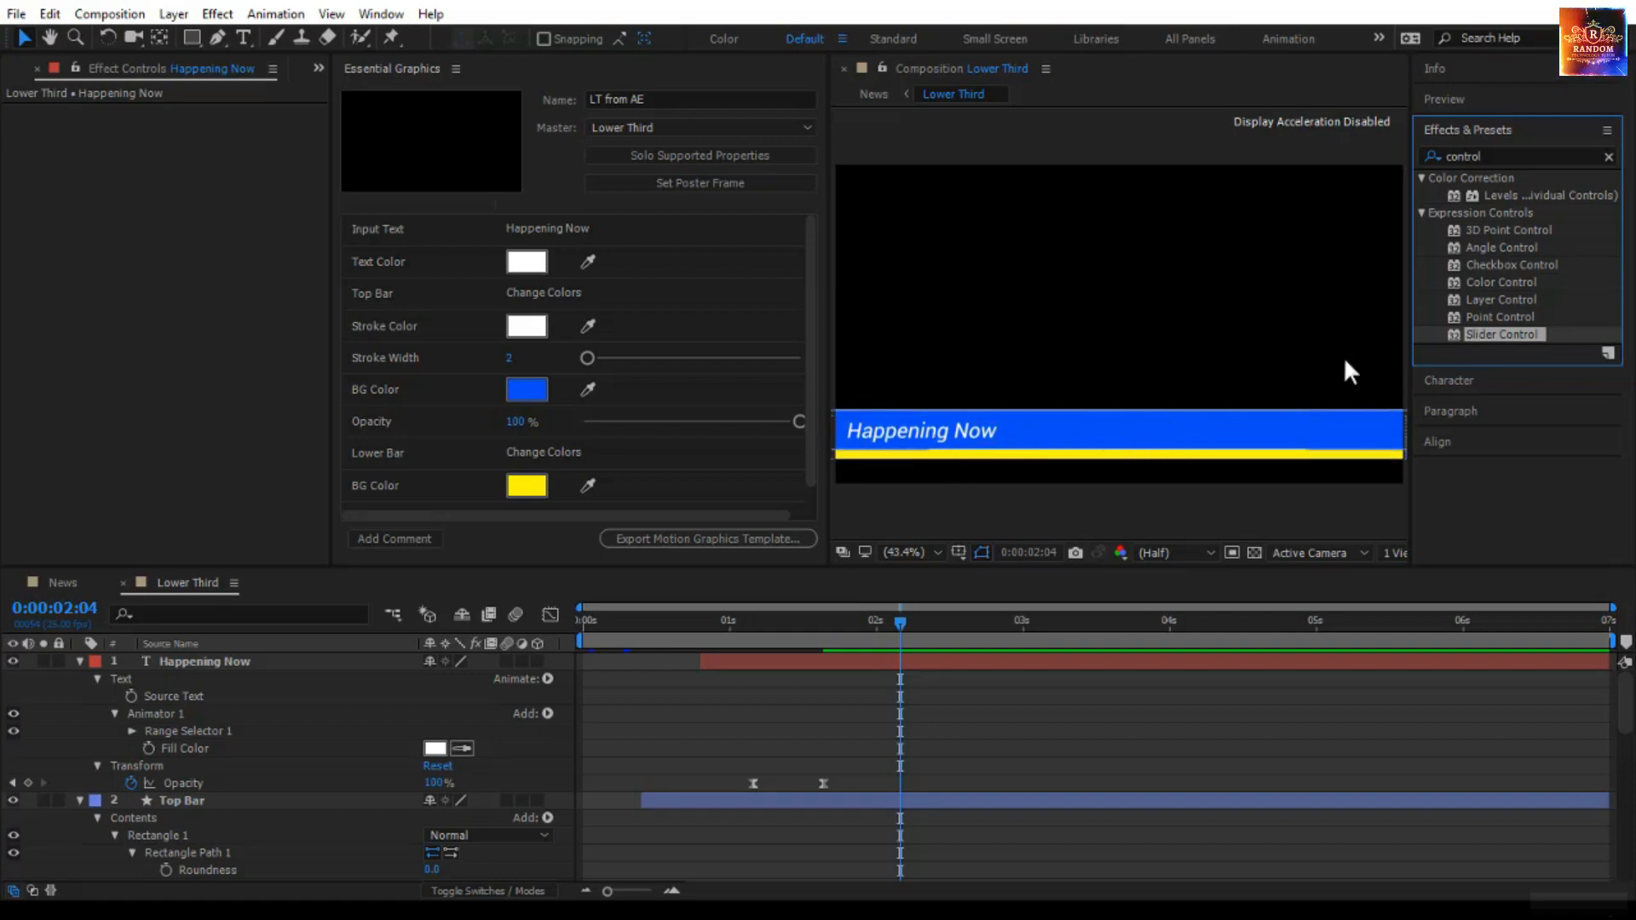
{"action": "left_click_drag", "start_coordinate": [1495, 330], "coordinate": [98, 170]}
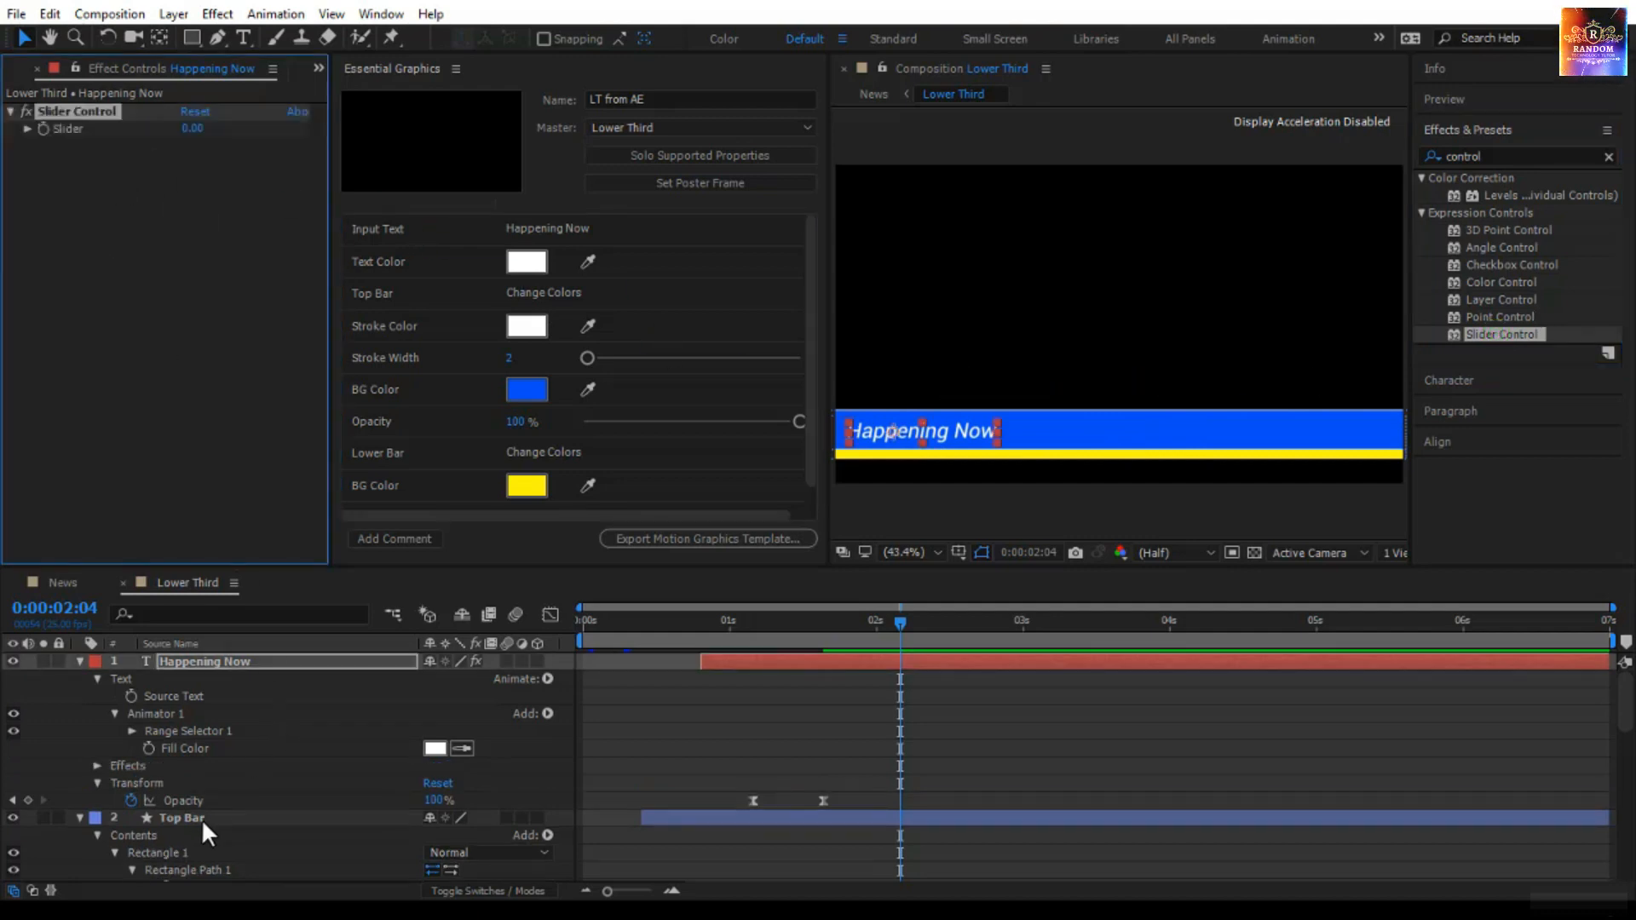
- Add the Happening Now layer's Slider property to the template controls below Text Color and rename it "Text Position"
{"action": "left_click", "coordinate": [96, 766]}
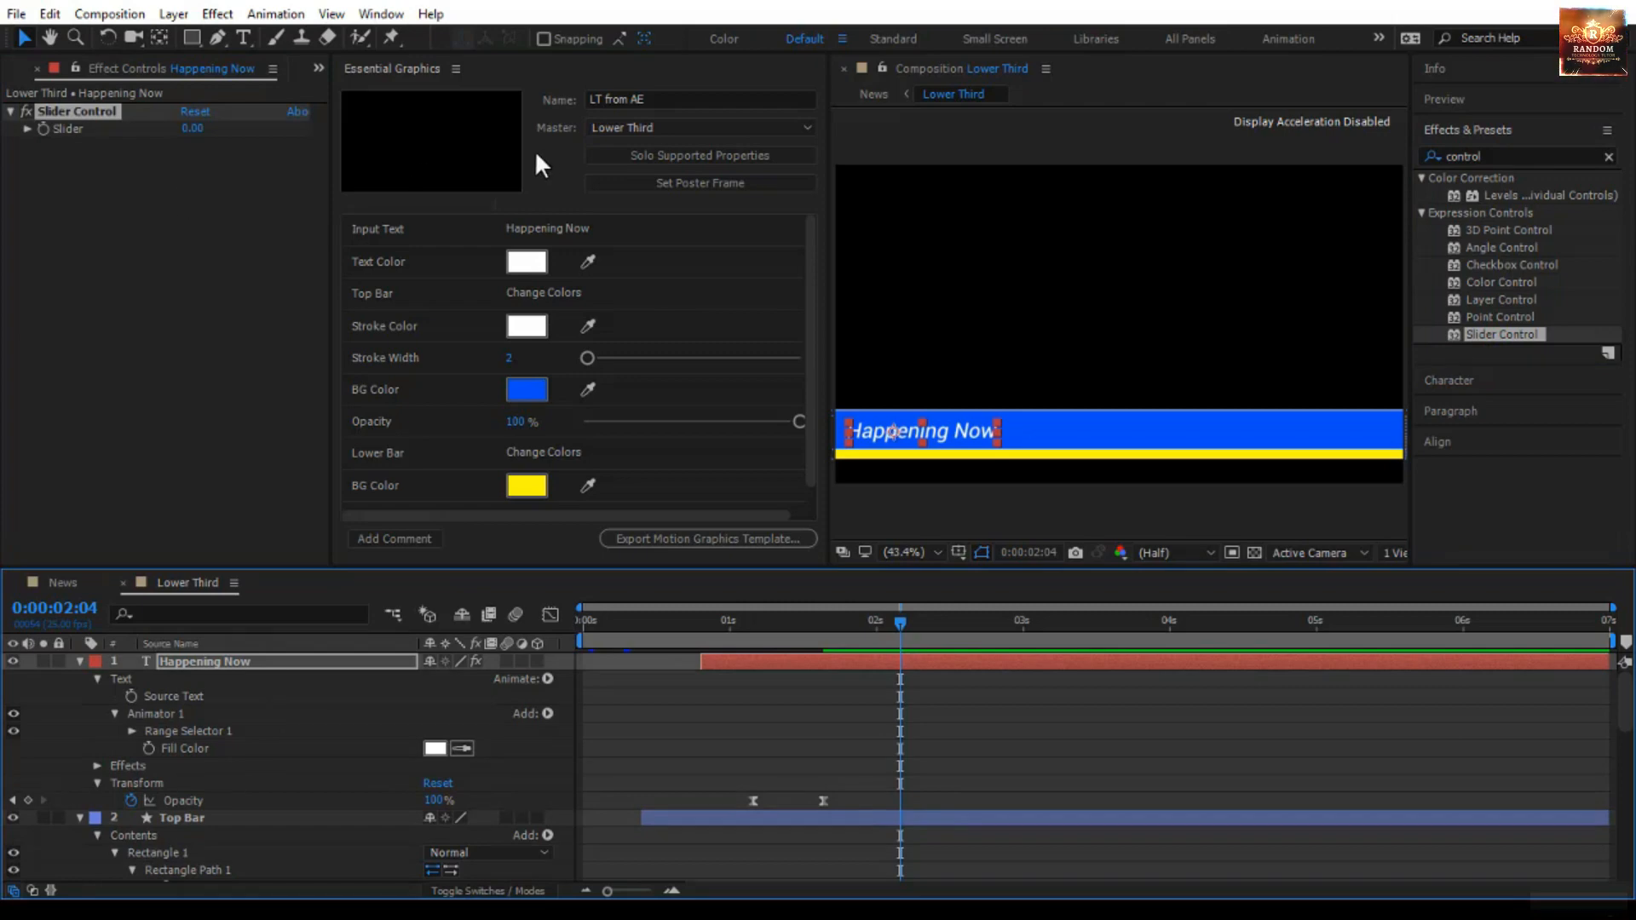
{"action": "left_click", "coordinate": [673, 151]}
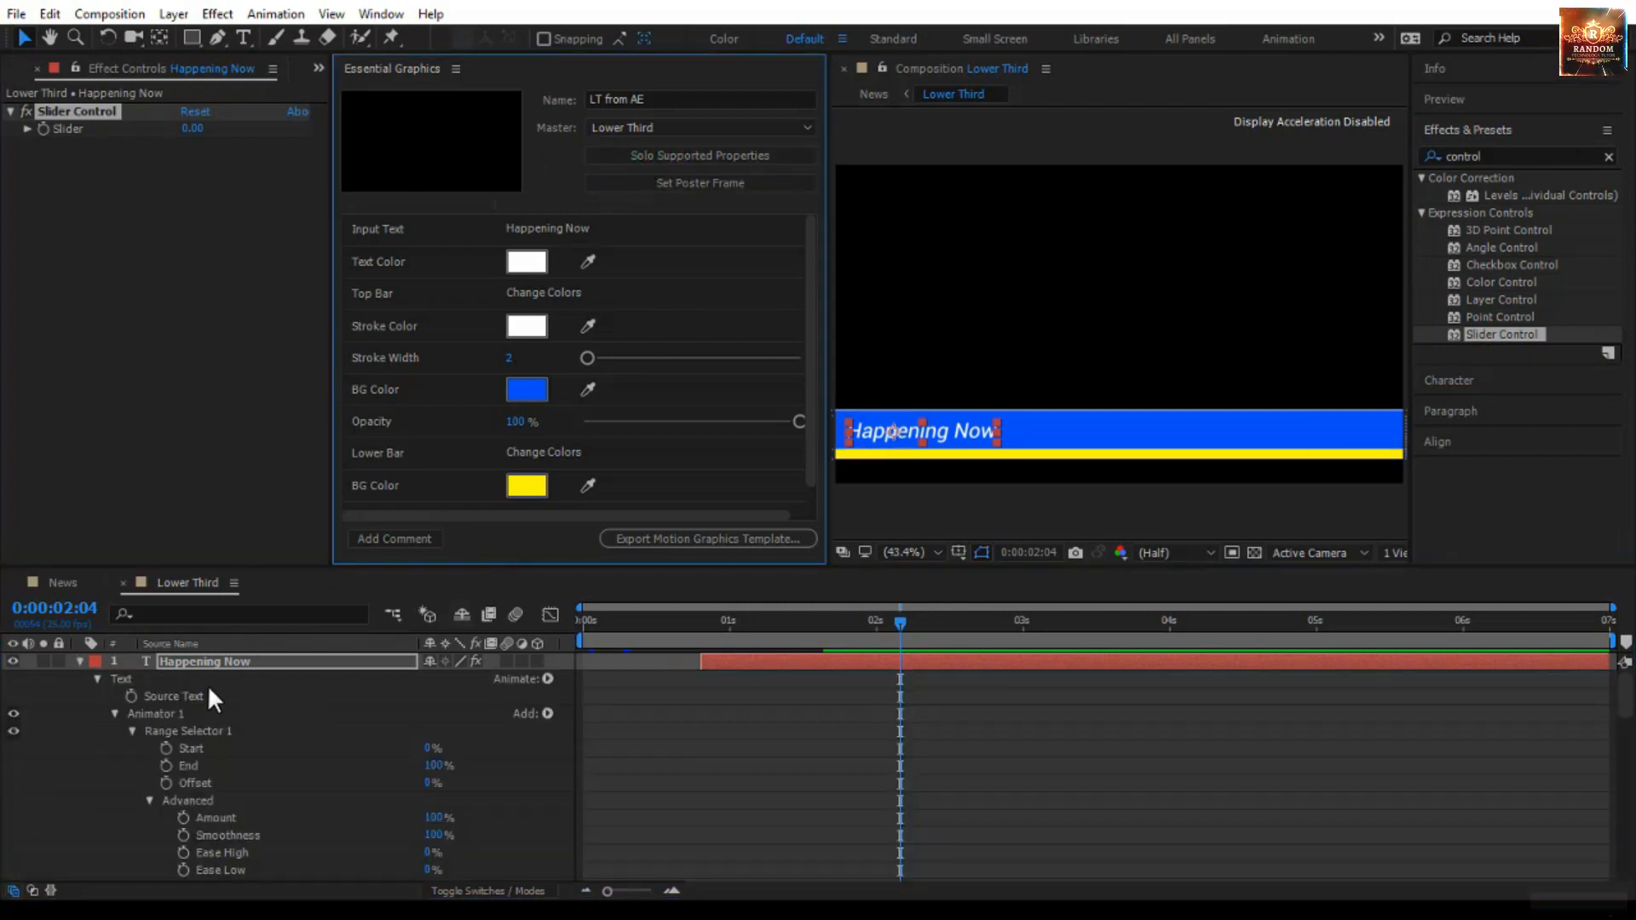
{"action": "left_click", "coordinate": [114, 713]}
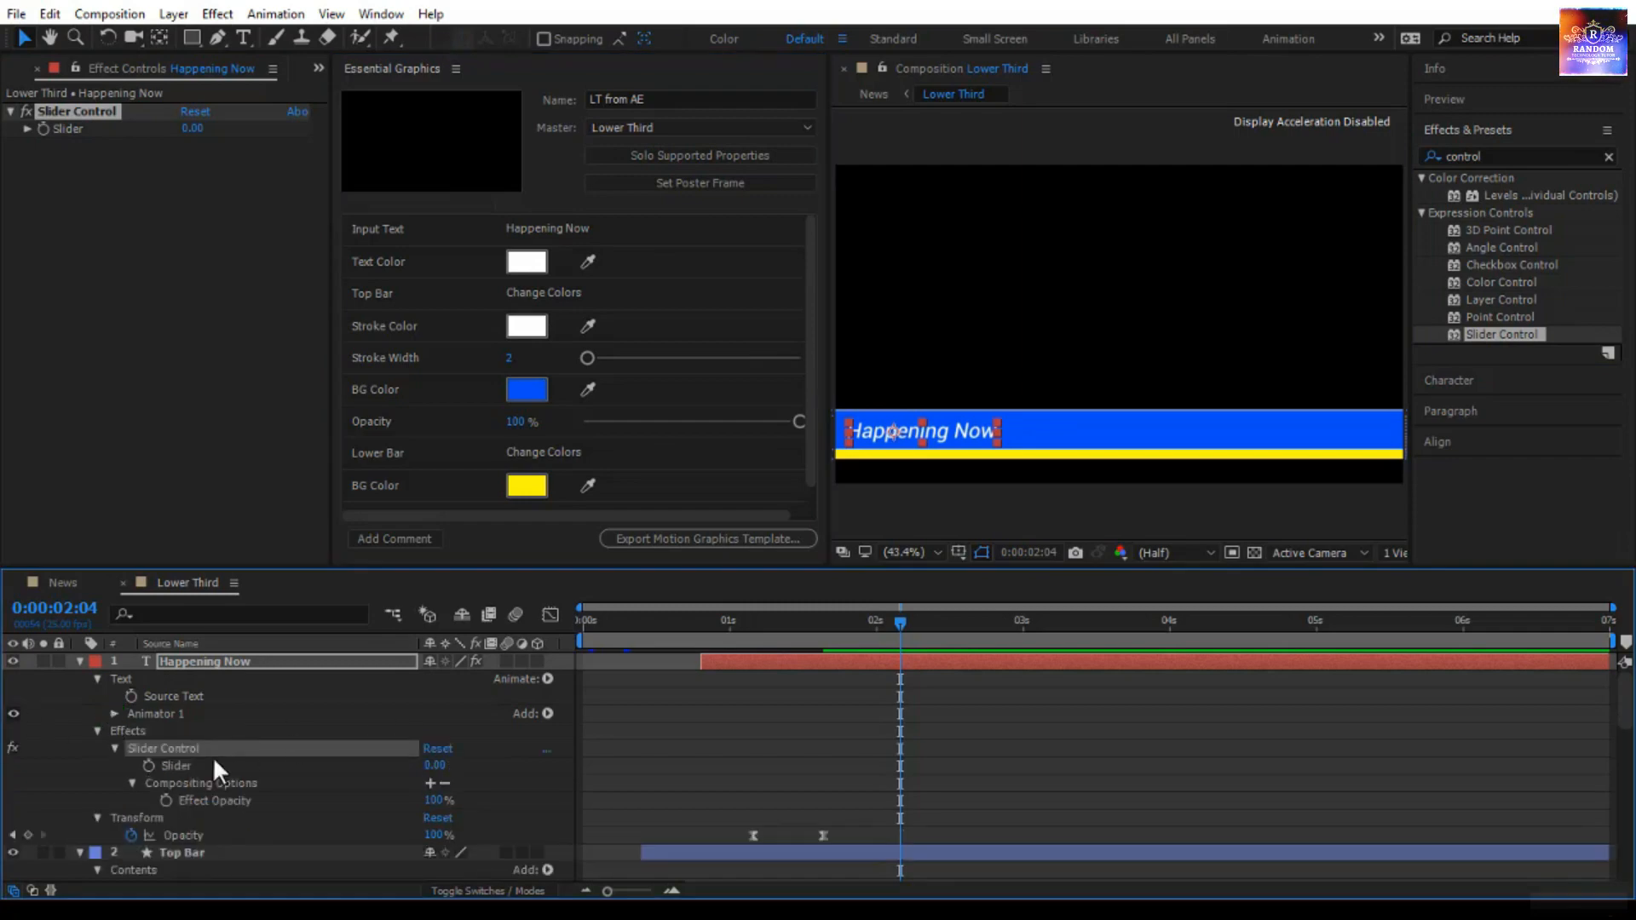
{"action": "left_click", "coordinate": [220, 760]}
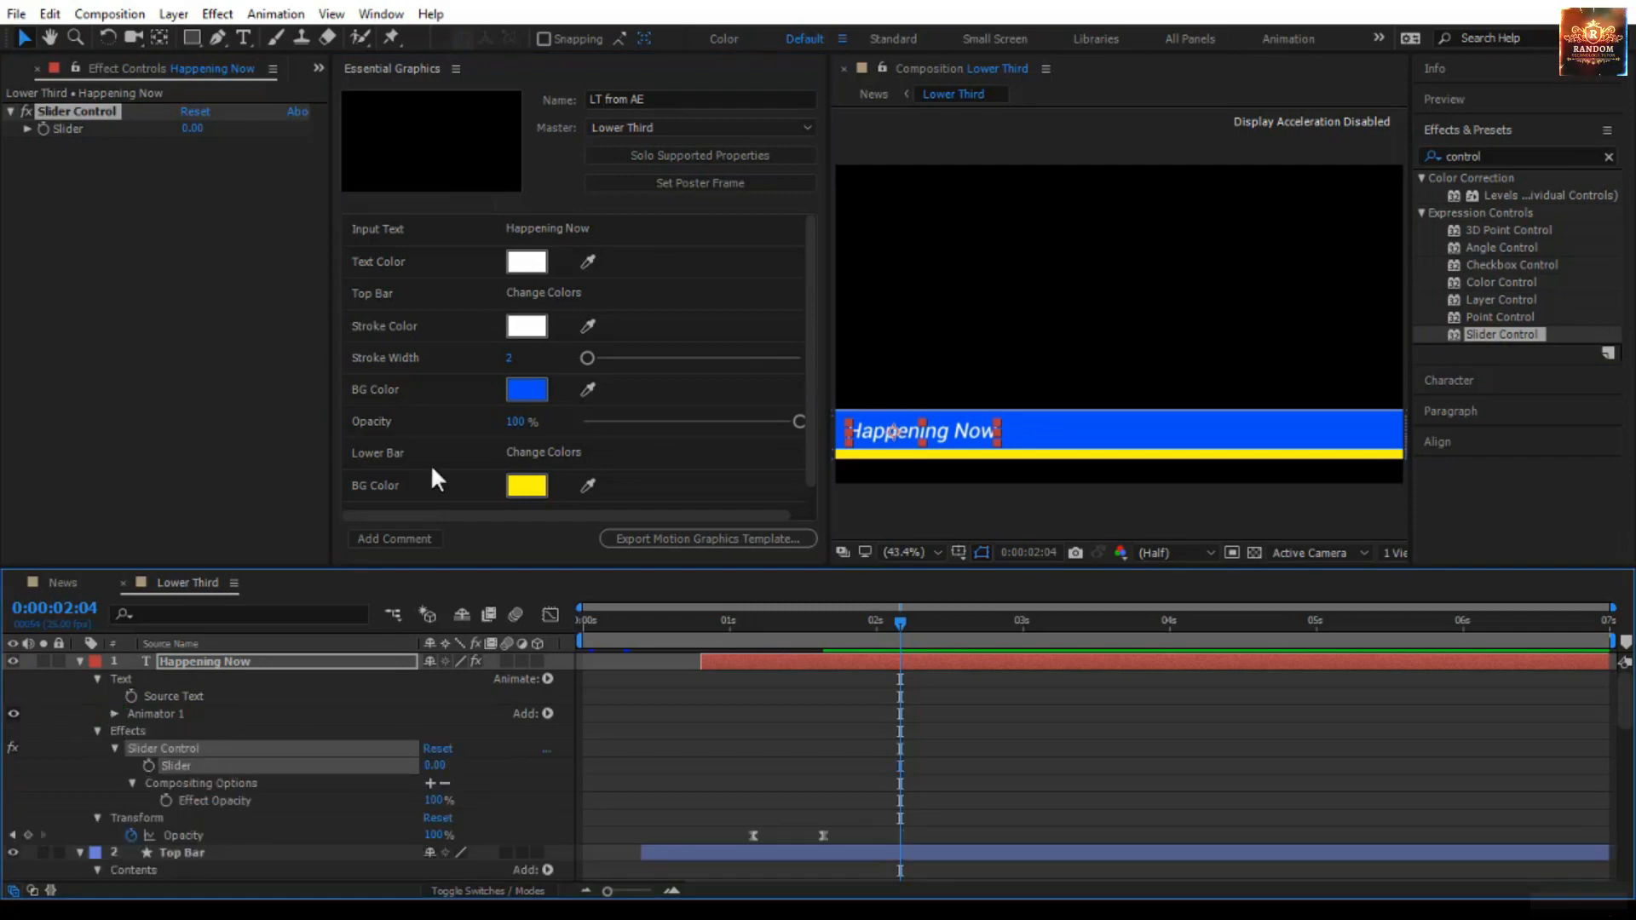
{"action": "left_click_drag", "start_coordinate": [269, 761], "coordinate": [462, 267]}
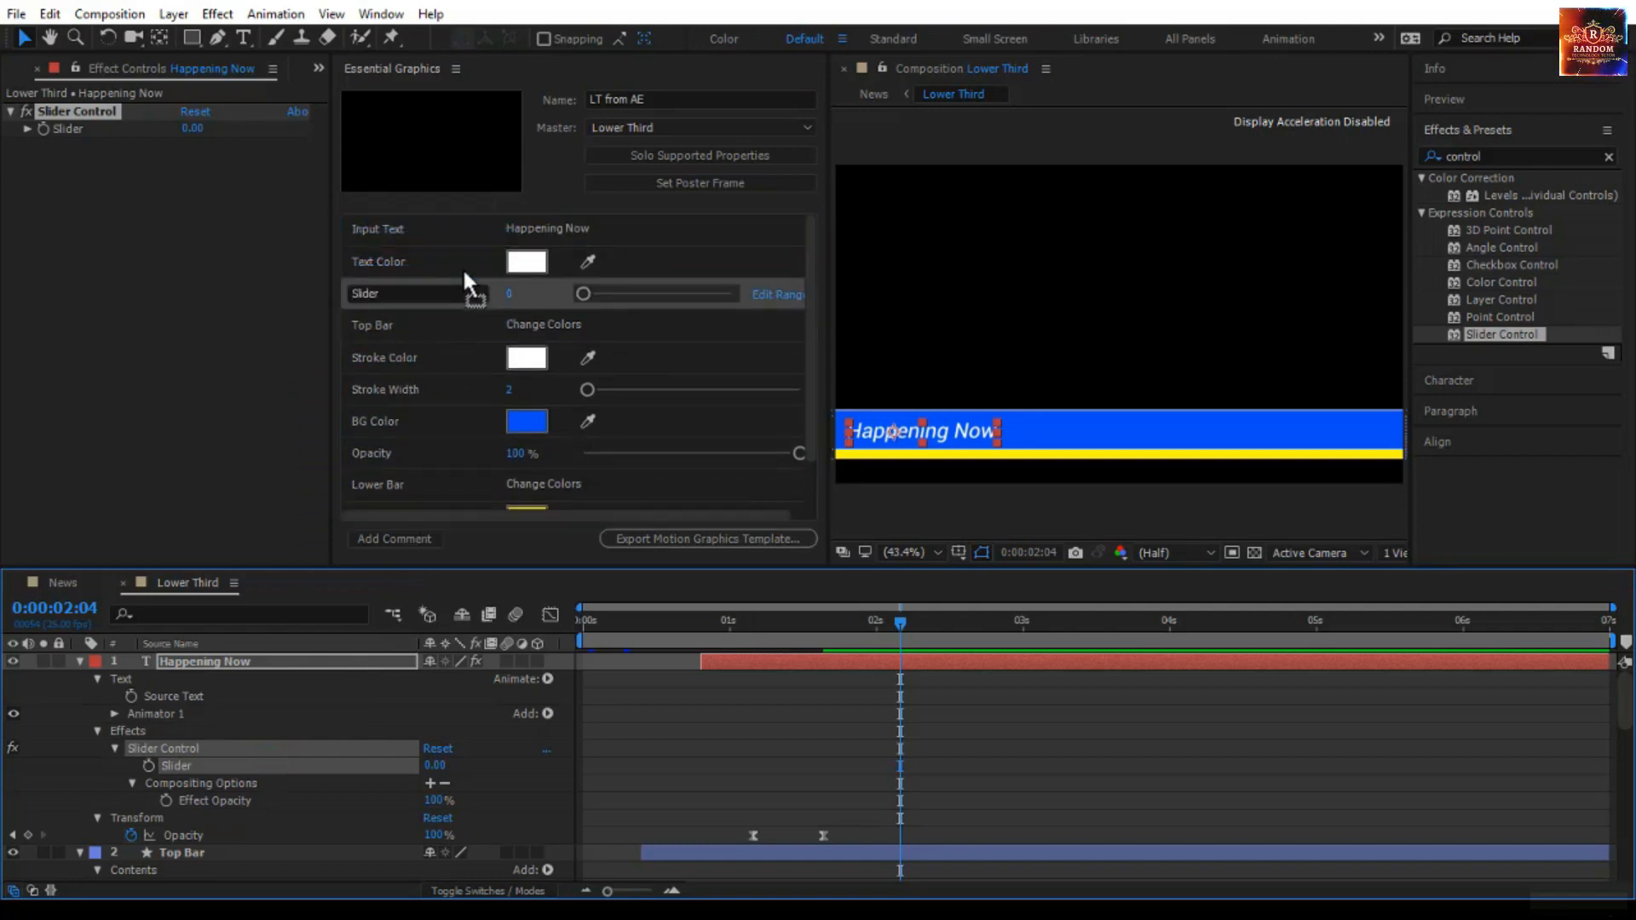
{"action": "left_click", "coordinate": [351, 293]}
{"action": "left_click", "coordinate": [356, 296]}
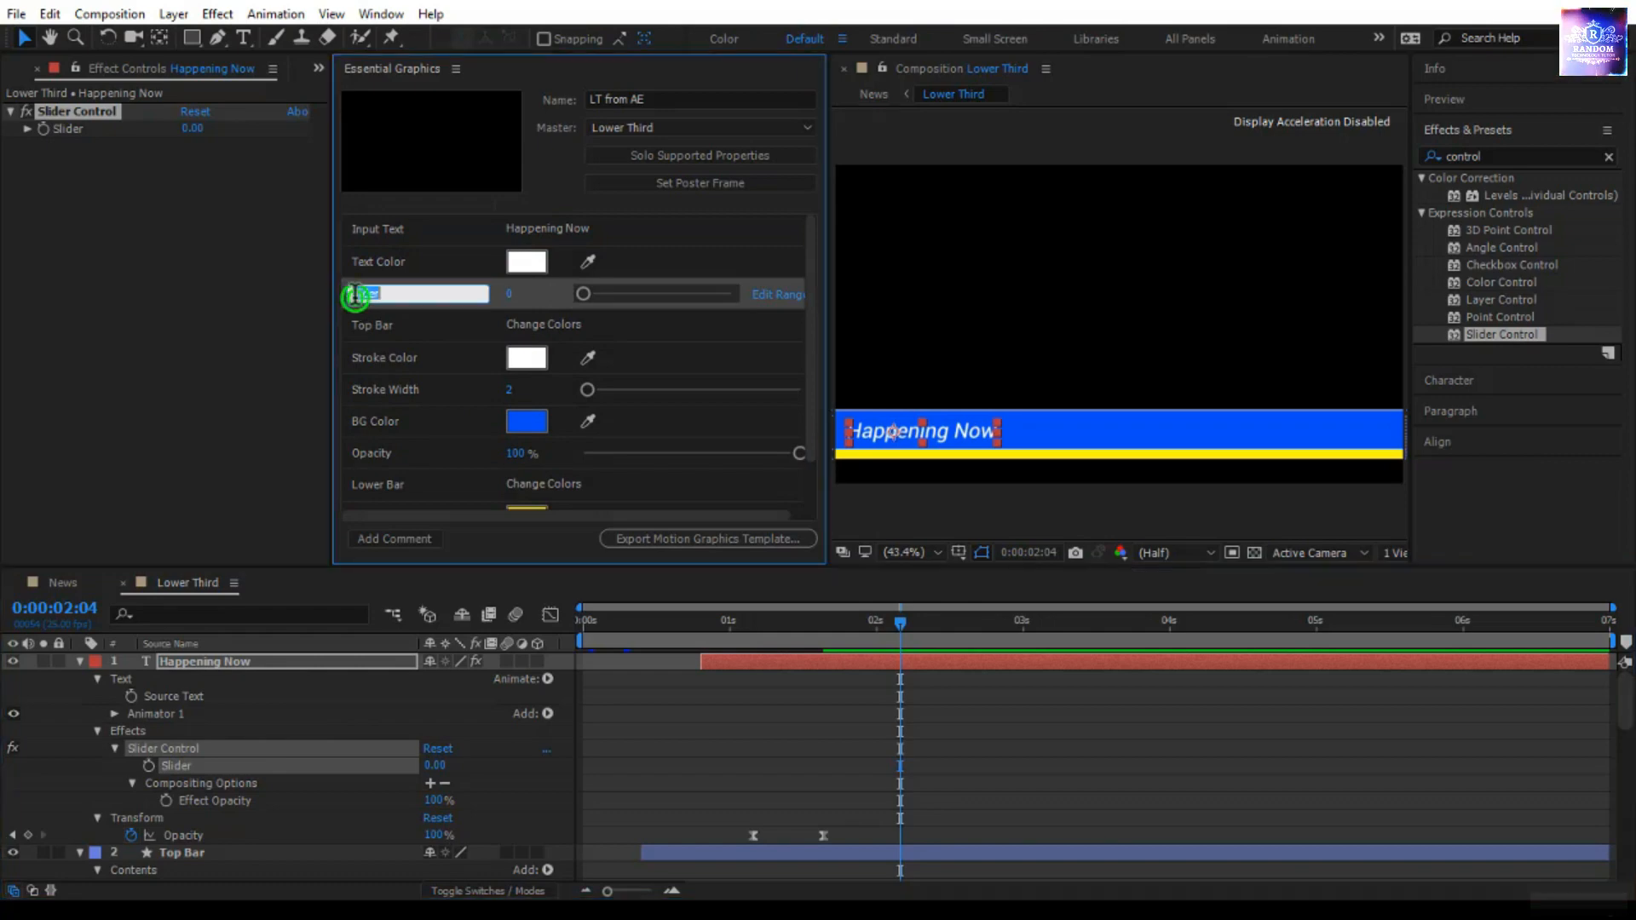
{"action": "type", "text": "Text Position"}
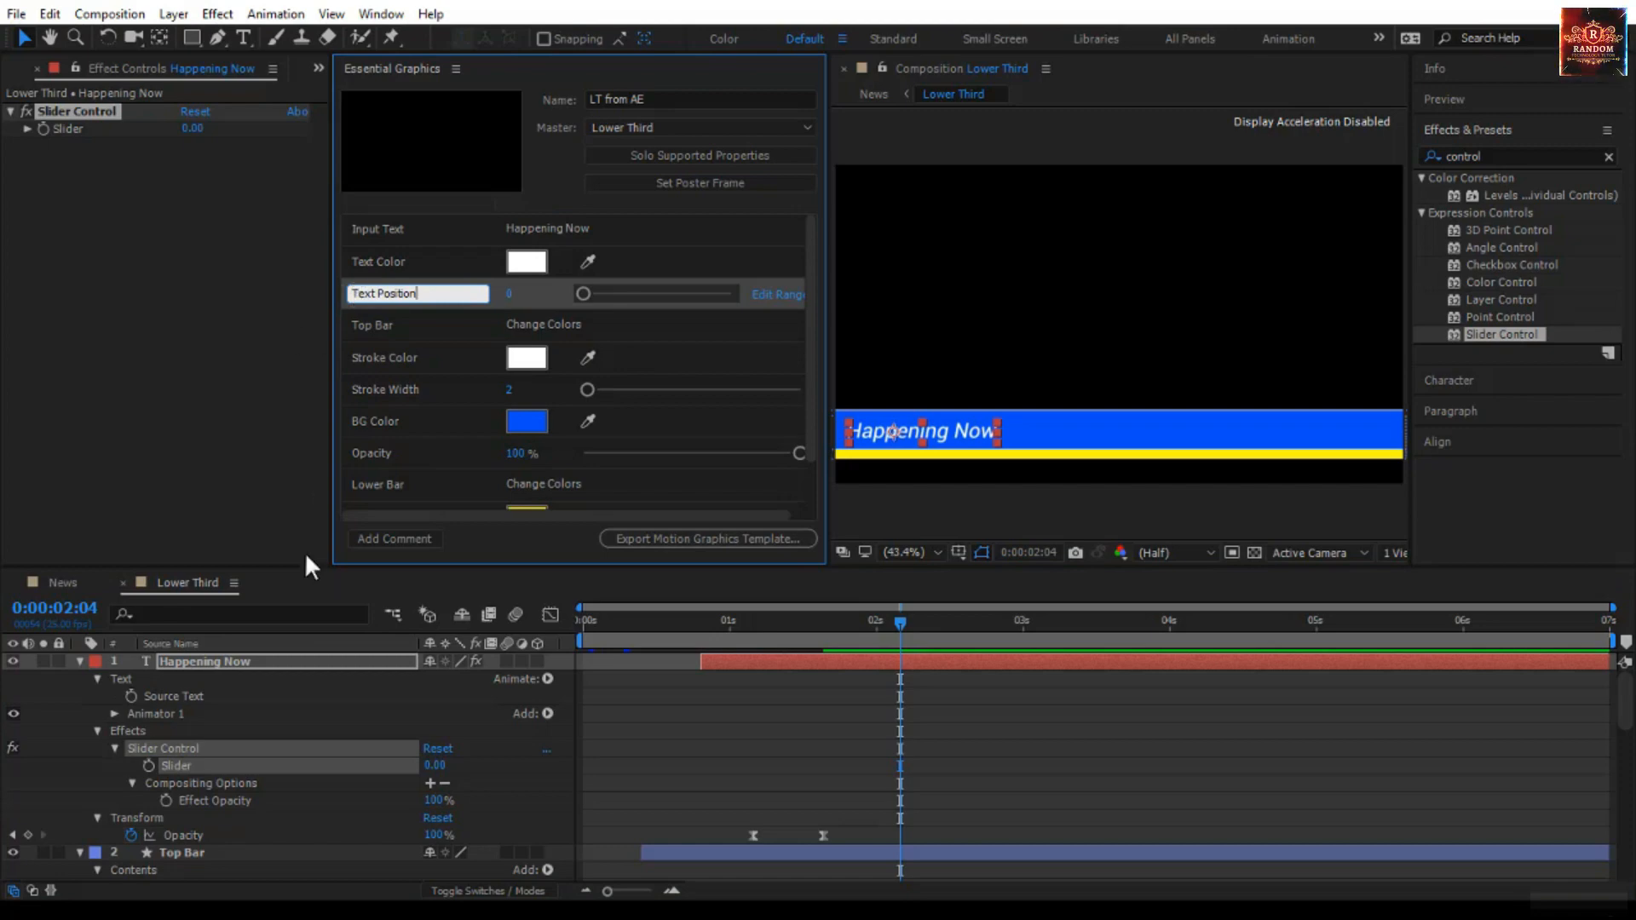
- Add a Position expression to the Happening Now layer that links X to the Slider and keeps Y as transform.position[1]
{"action": "left_click", "coordinate": [285, 665]}
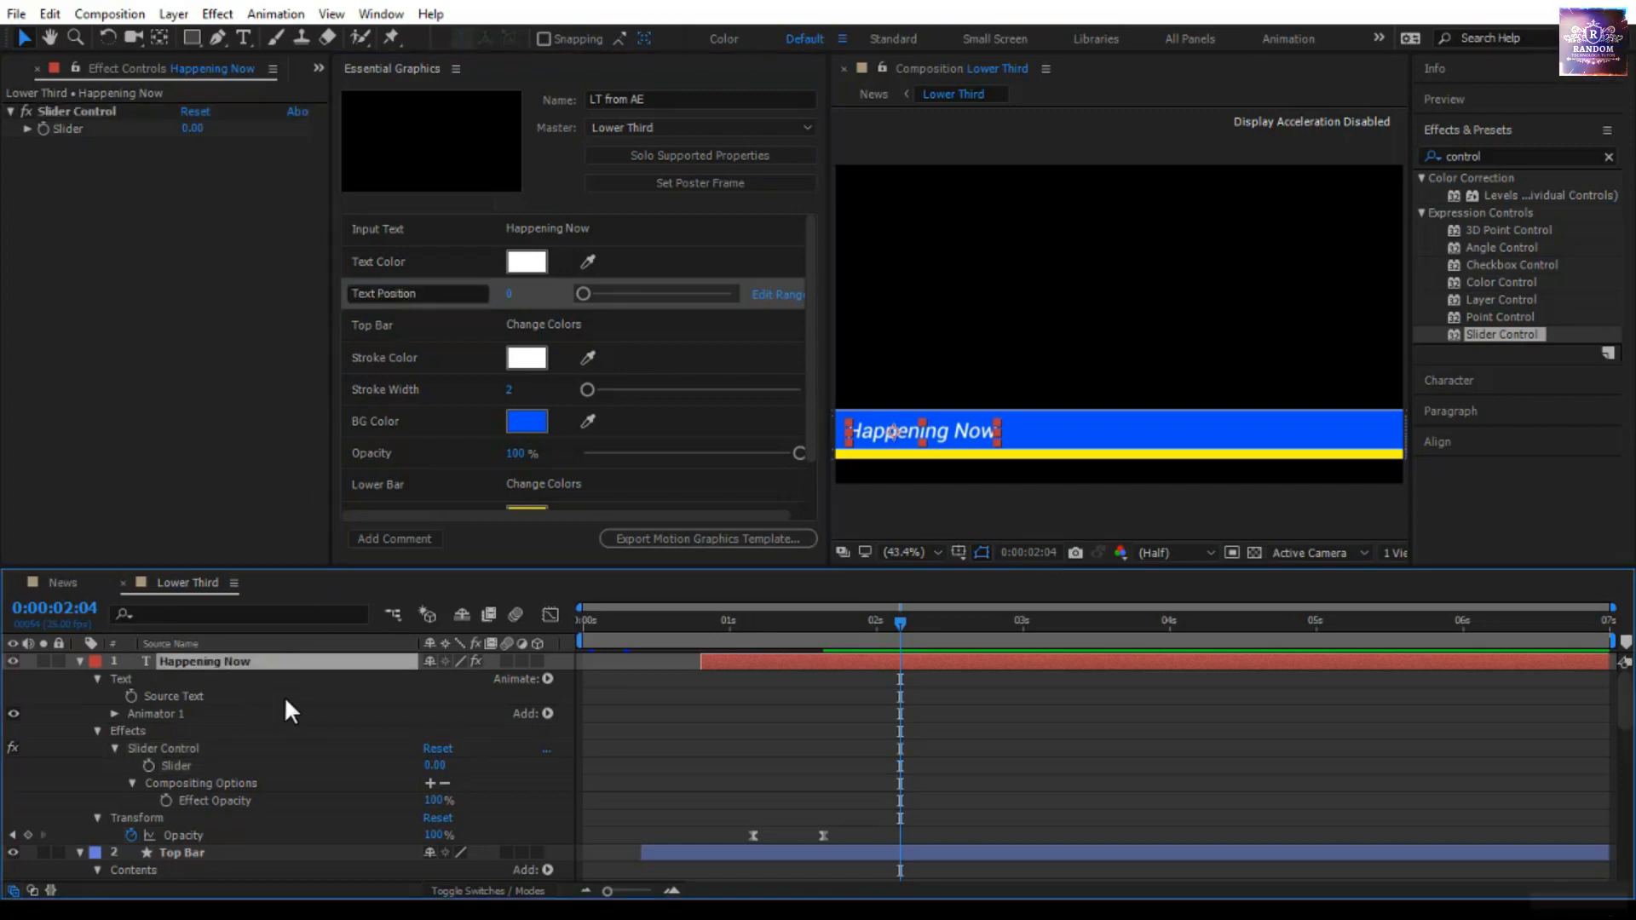
{"action": "key", "text": "p"}
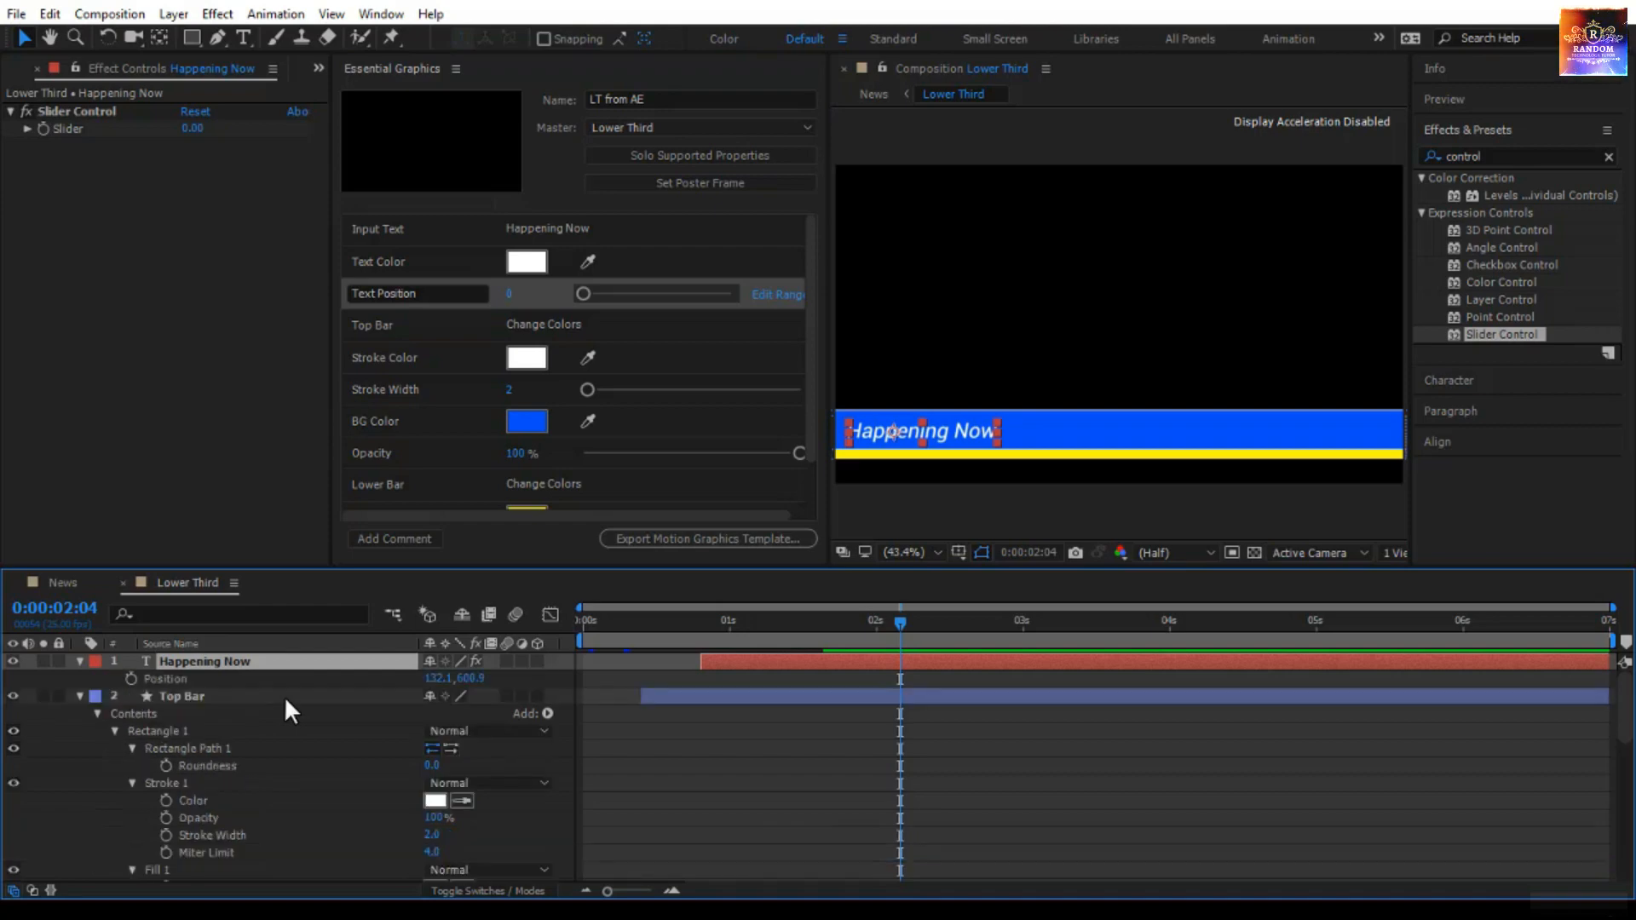
{"action": "left_click", "coordinate": [136, 681], "text": "alt"}
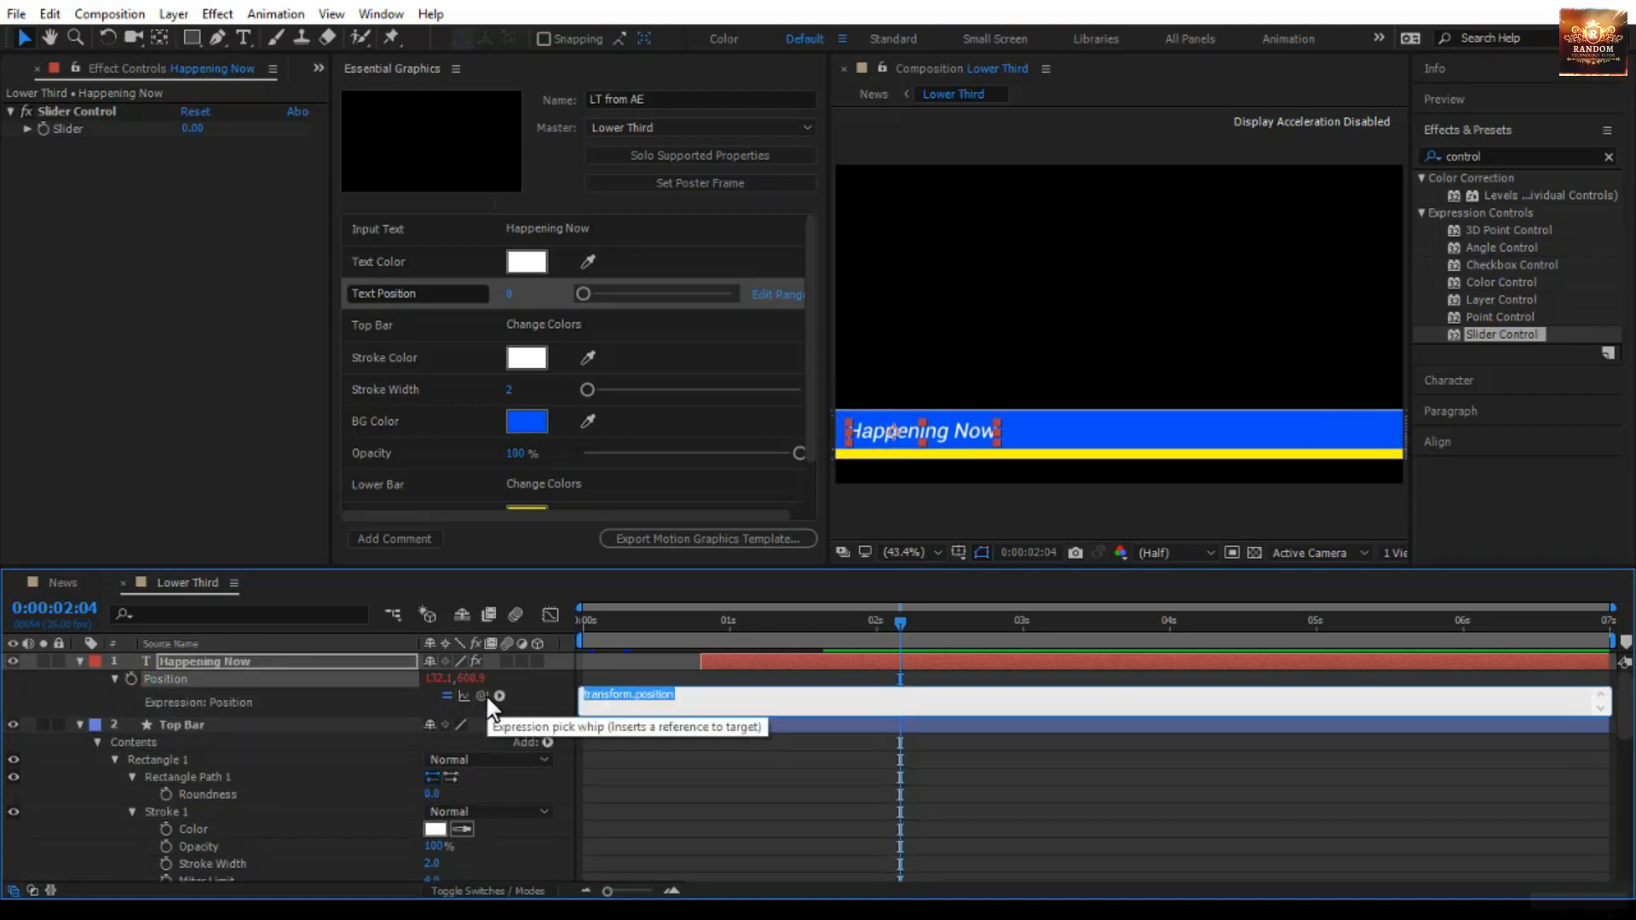
{"action": "left_click_drag", "start_coordinate": [482, 696], "coordinate": [109, 126]}
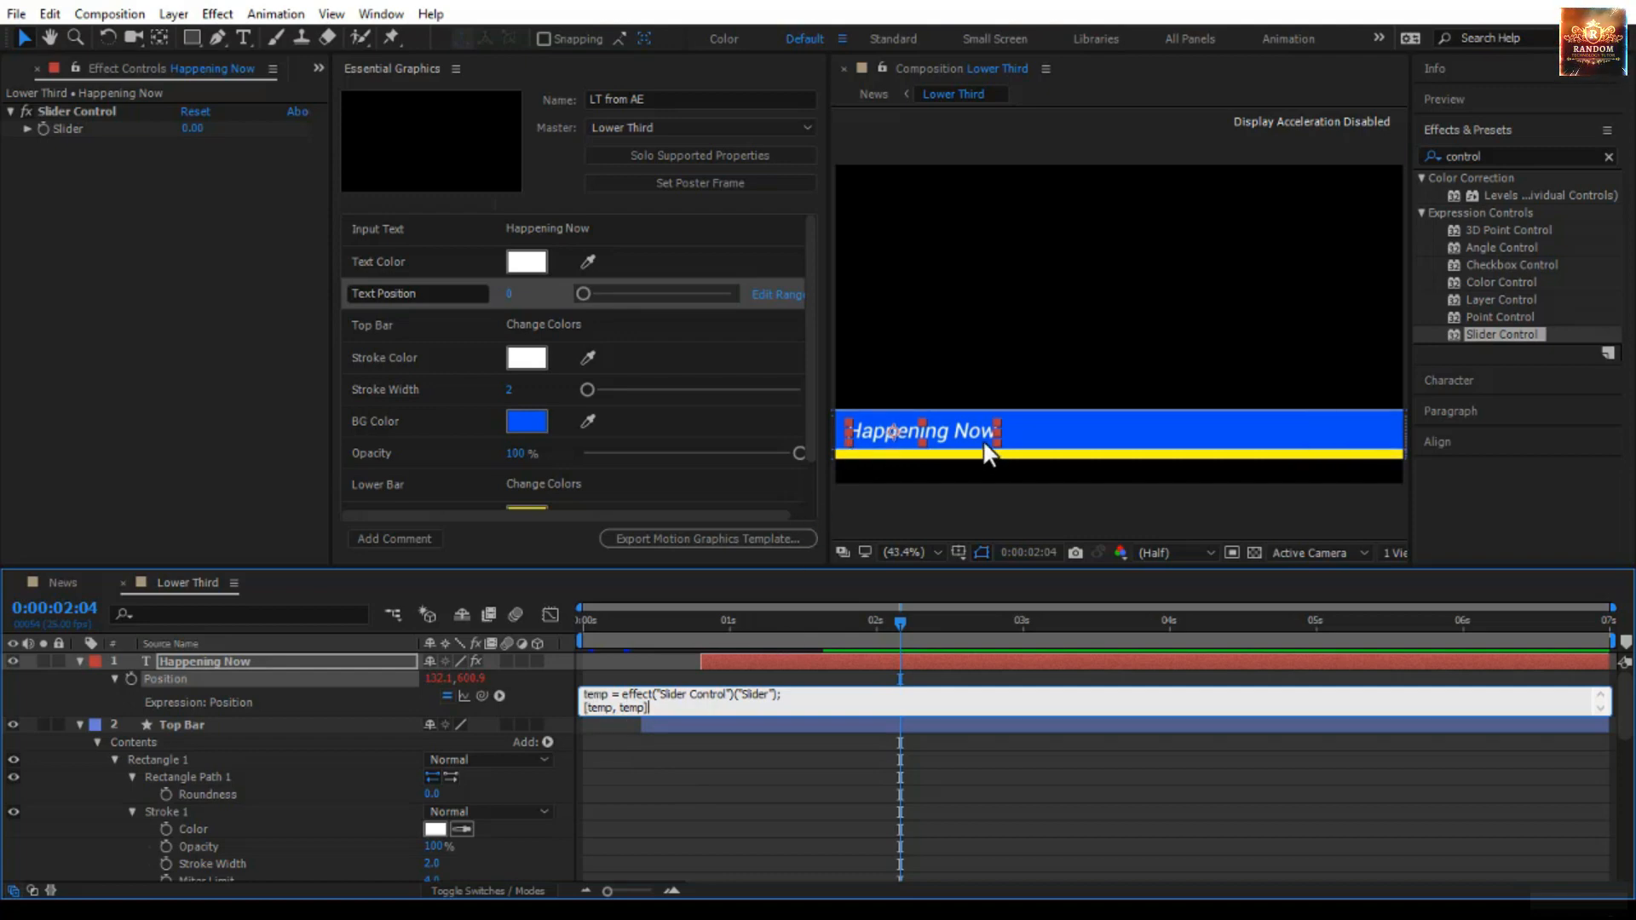
{"action": "double_click", "coordinate": [633, 710]}
{"action": "left_click_drag", "start_coordinate": [648, 710], "coordinate": [621, 710]}
{"action": "left_click_drag", "start_coordinate": [482, 694], "coordinate": [473, 677]}
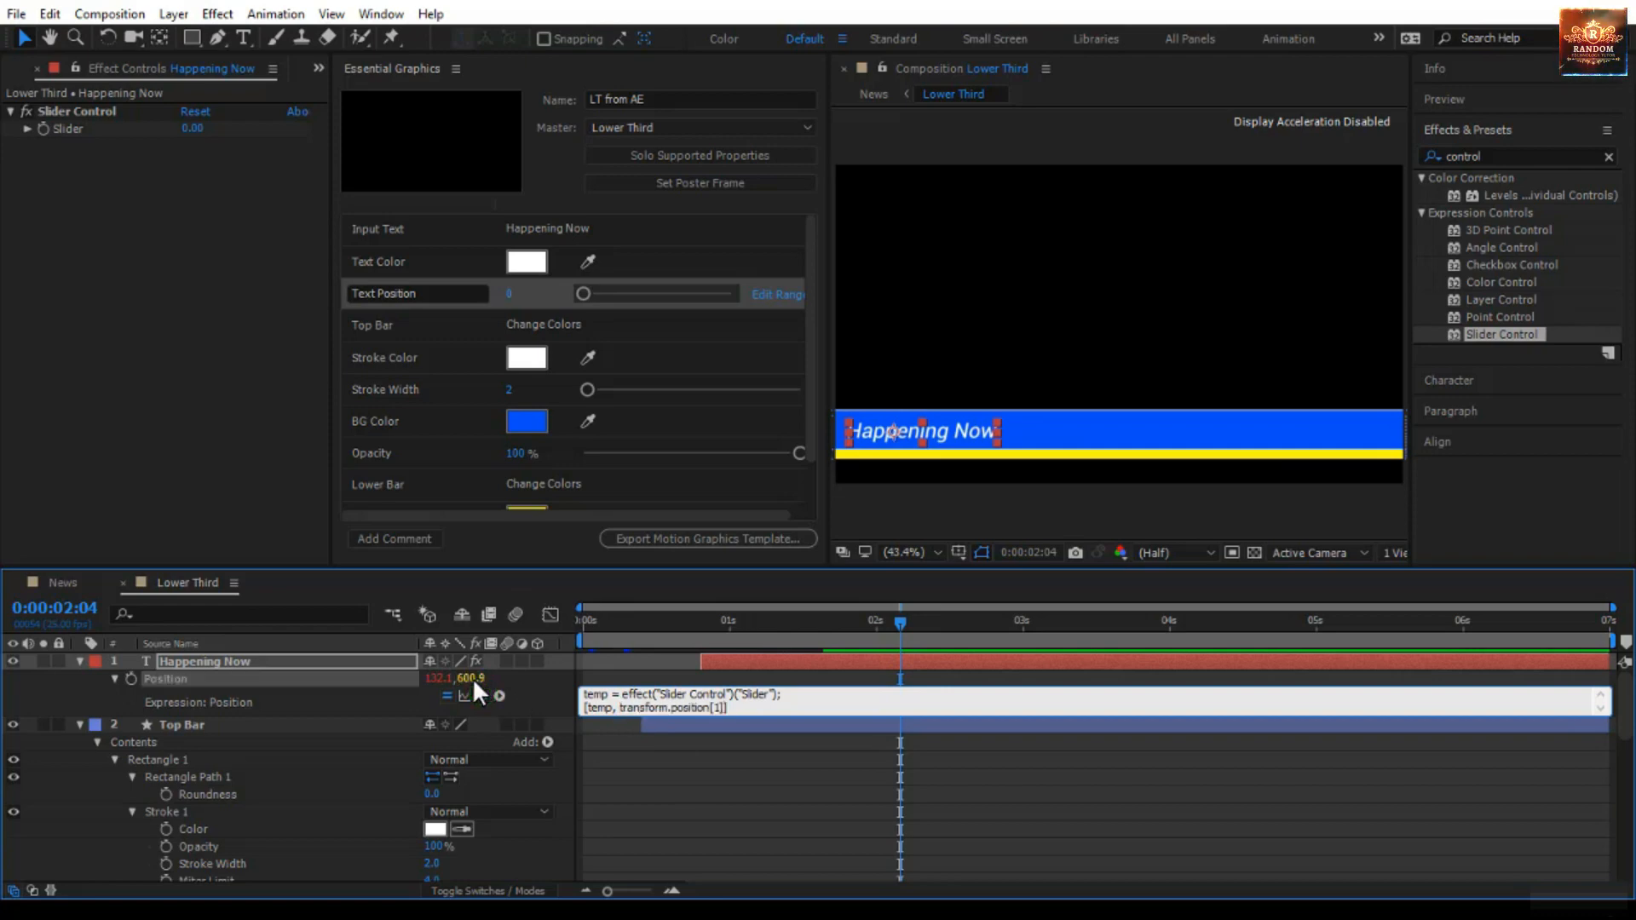
{"action": "left_click", "coordinate": [636, 769]}
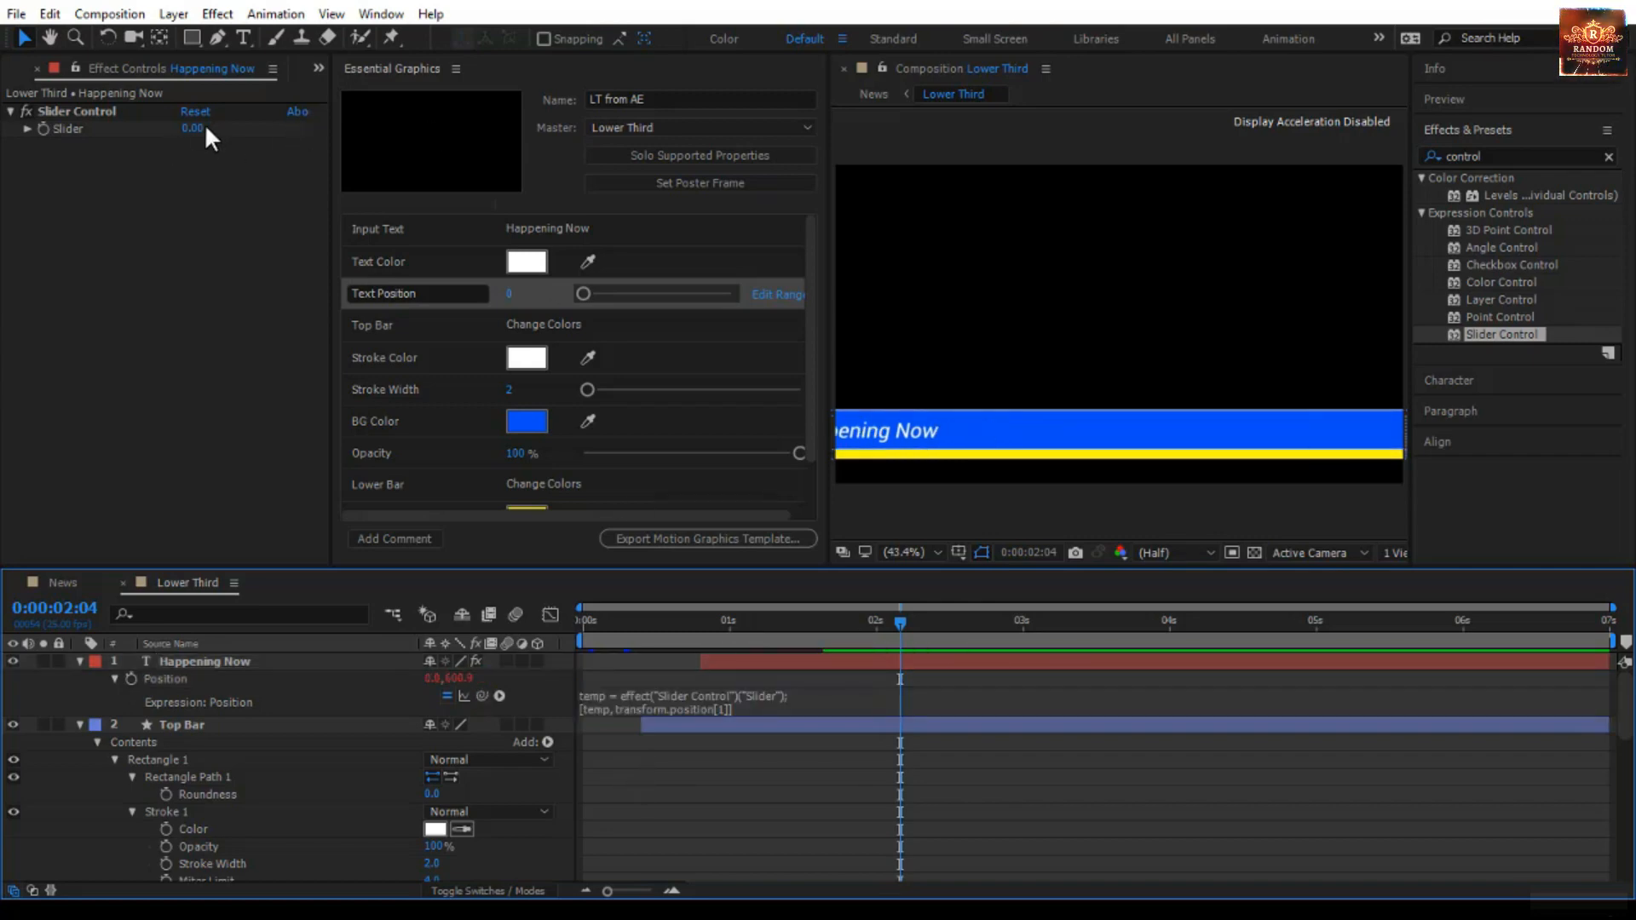
- Test the text's horizontal movement by setting the Slider to 332, resetting it to 0, and raising Text Position to 100
{"action": "left_click_drag", "start_coordinate": [192, 130], "coordinate": [380, 213]}
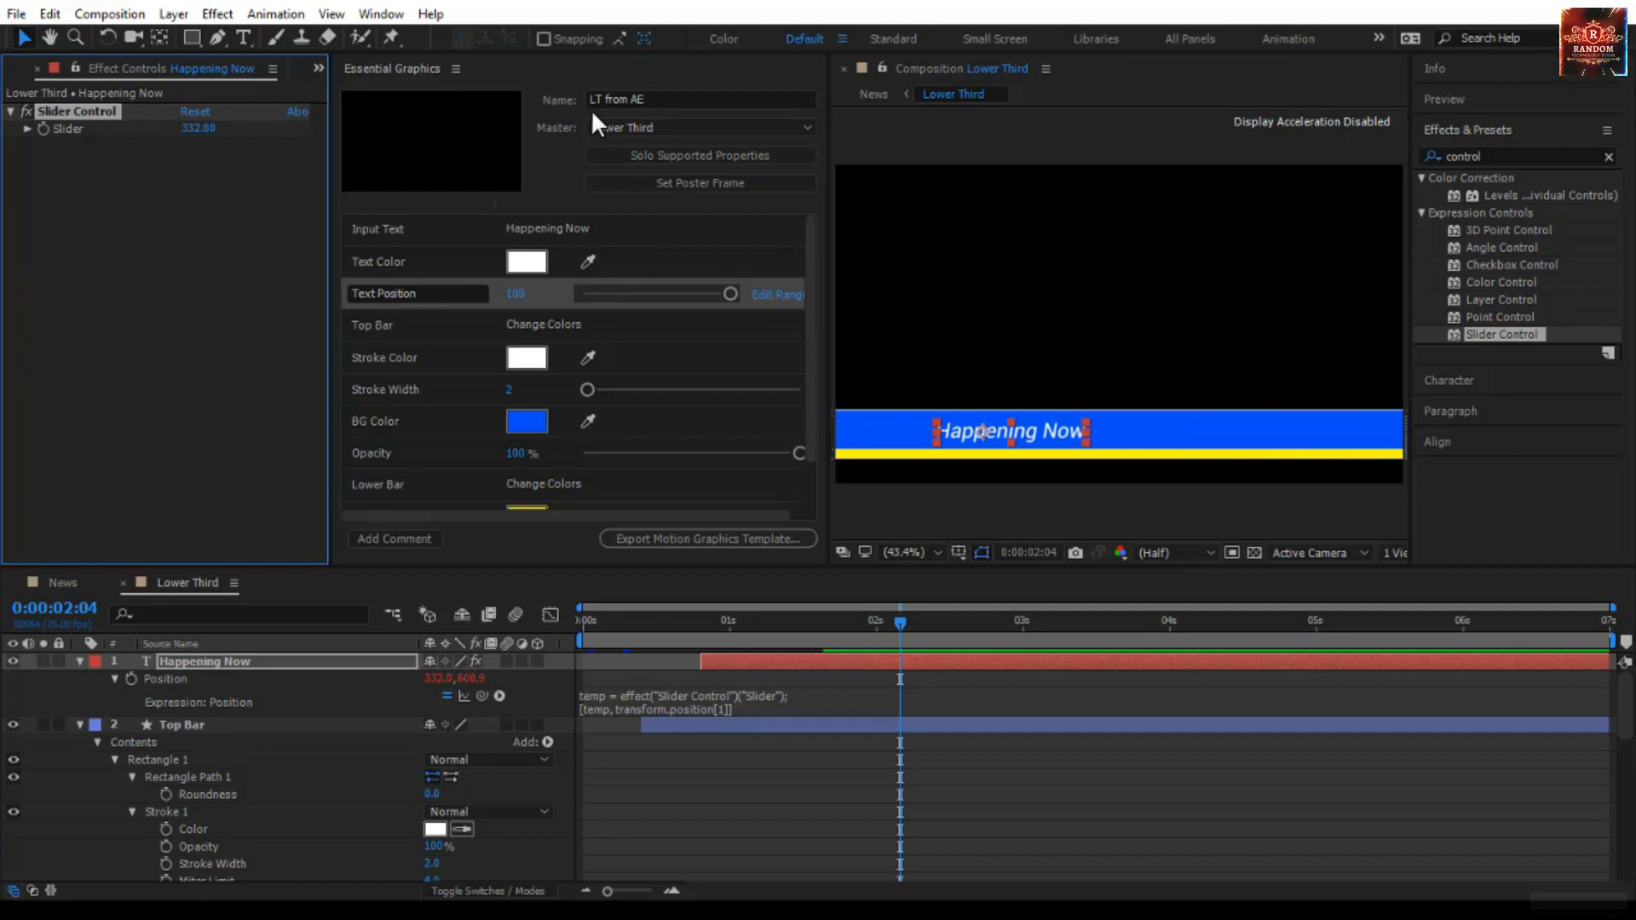
{"action": "left_click", "coordinate": [198, 131]}
{"action": "type", "text": "0"}
{"action": "key", "text": "Return"}
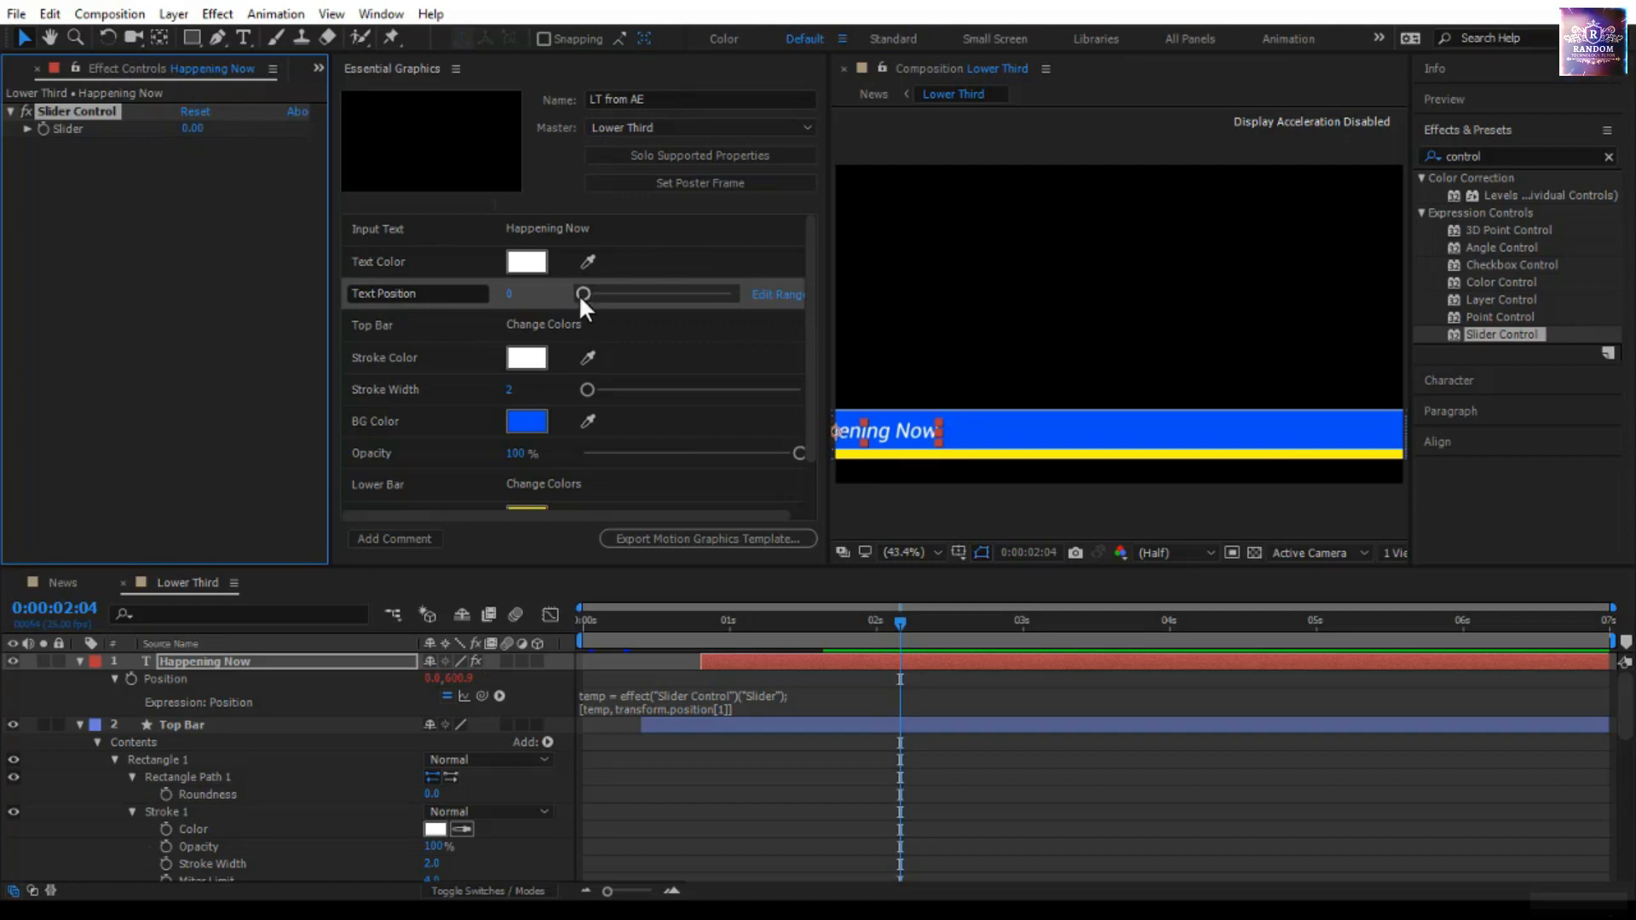
{"action": "left_click_drag", "start_coordinate": [582, 296], "coordinate": [614, 295]}
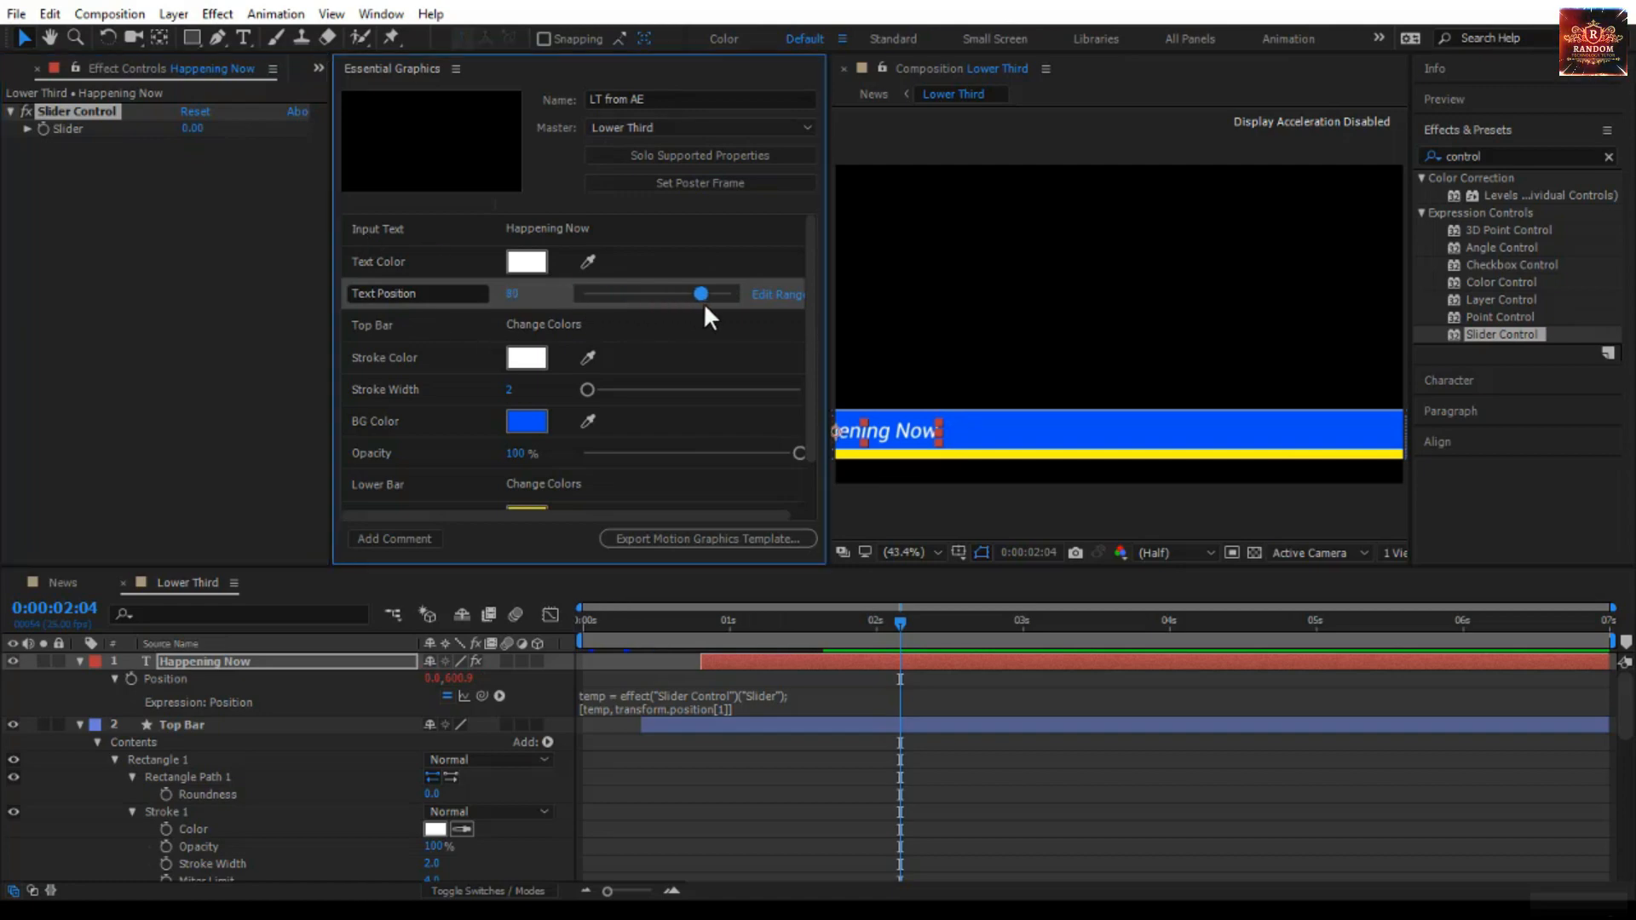
{"action": "left_click_drag", "start_coordinate": [759, 309], "coordinate": [729, 317]}
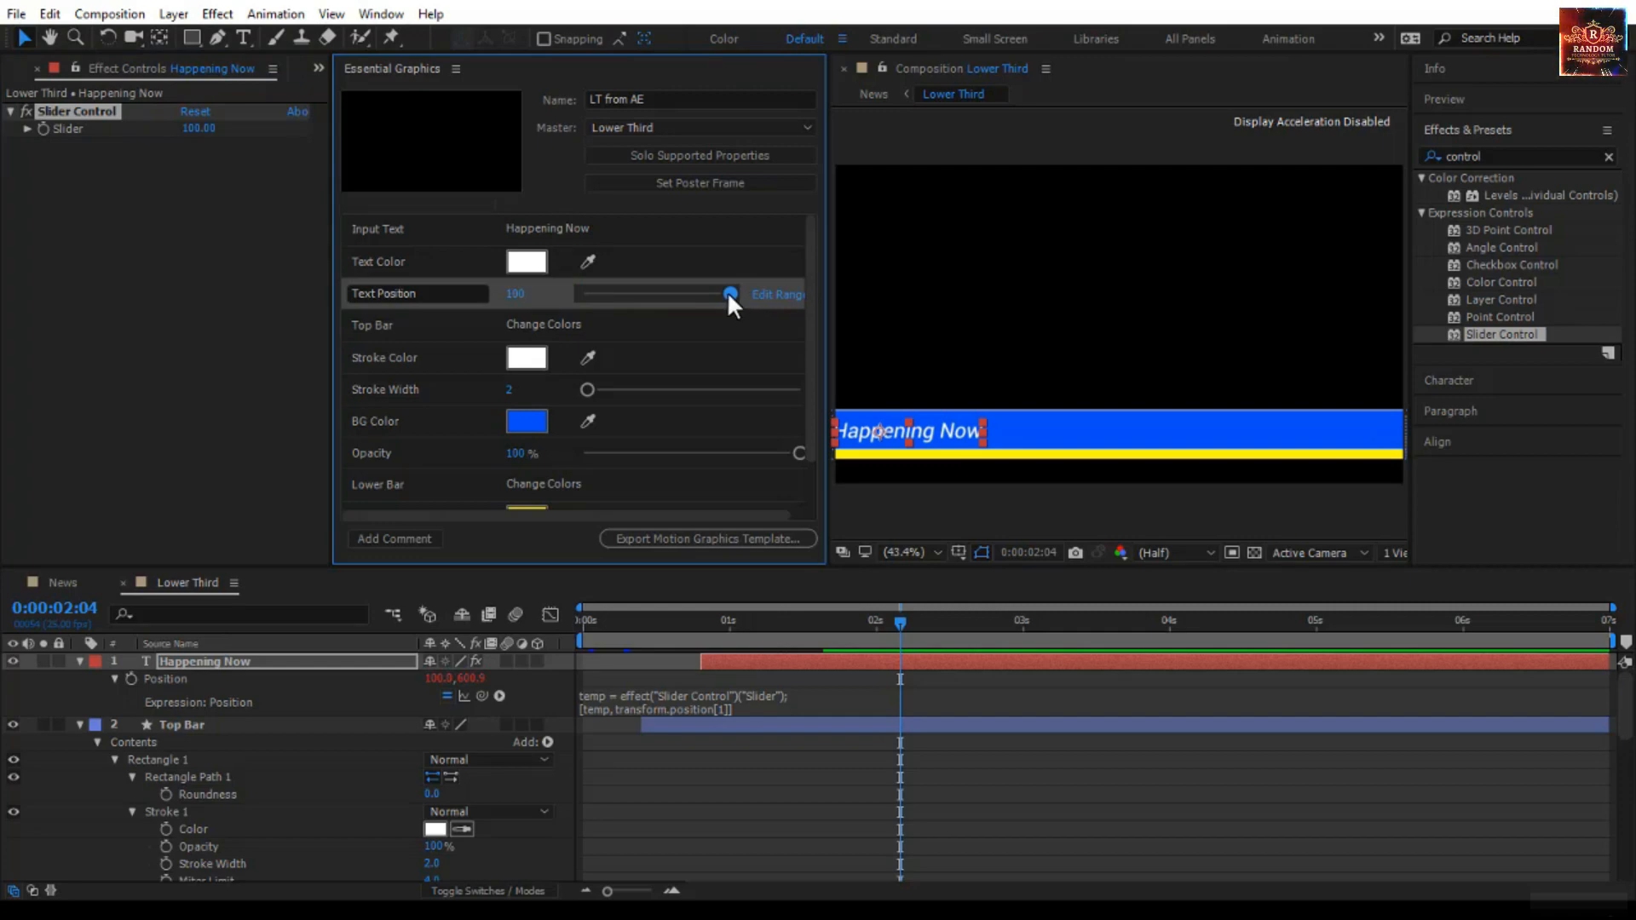
- Widen the template controls area and set the Text Position slider range's upper limit to 1200
{"action": "left_click_drag", "start_coordinate": [831, 305], "coordinate": [846, 347]}
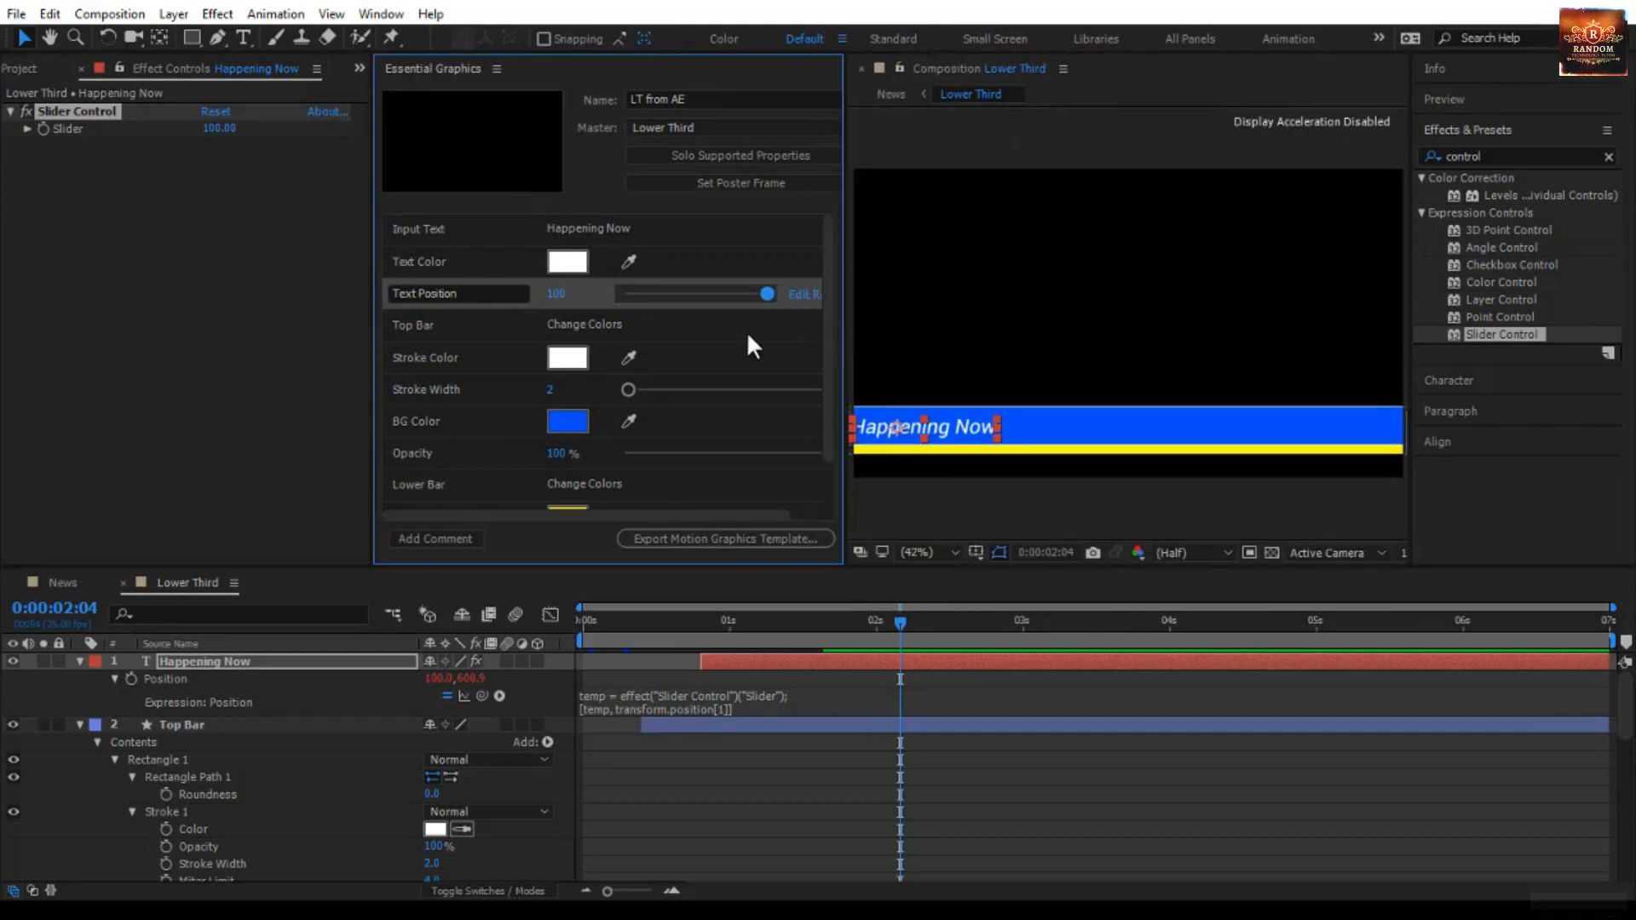
{"action": "left_click", "coordinate": [805, 298]}
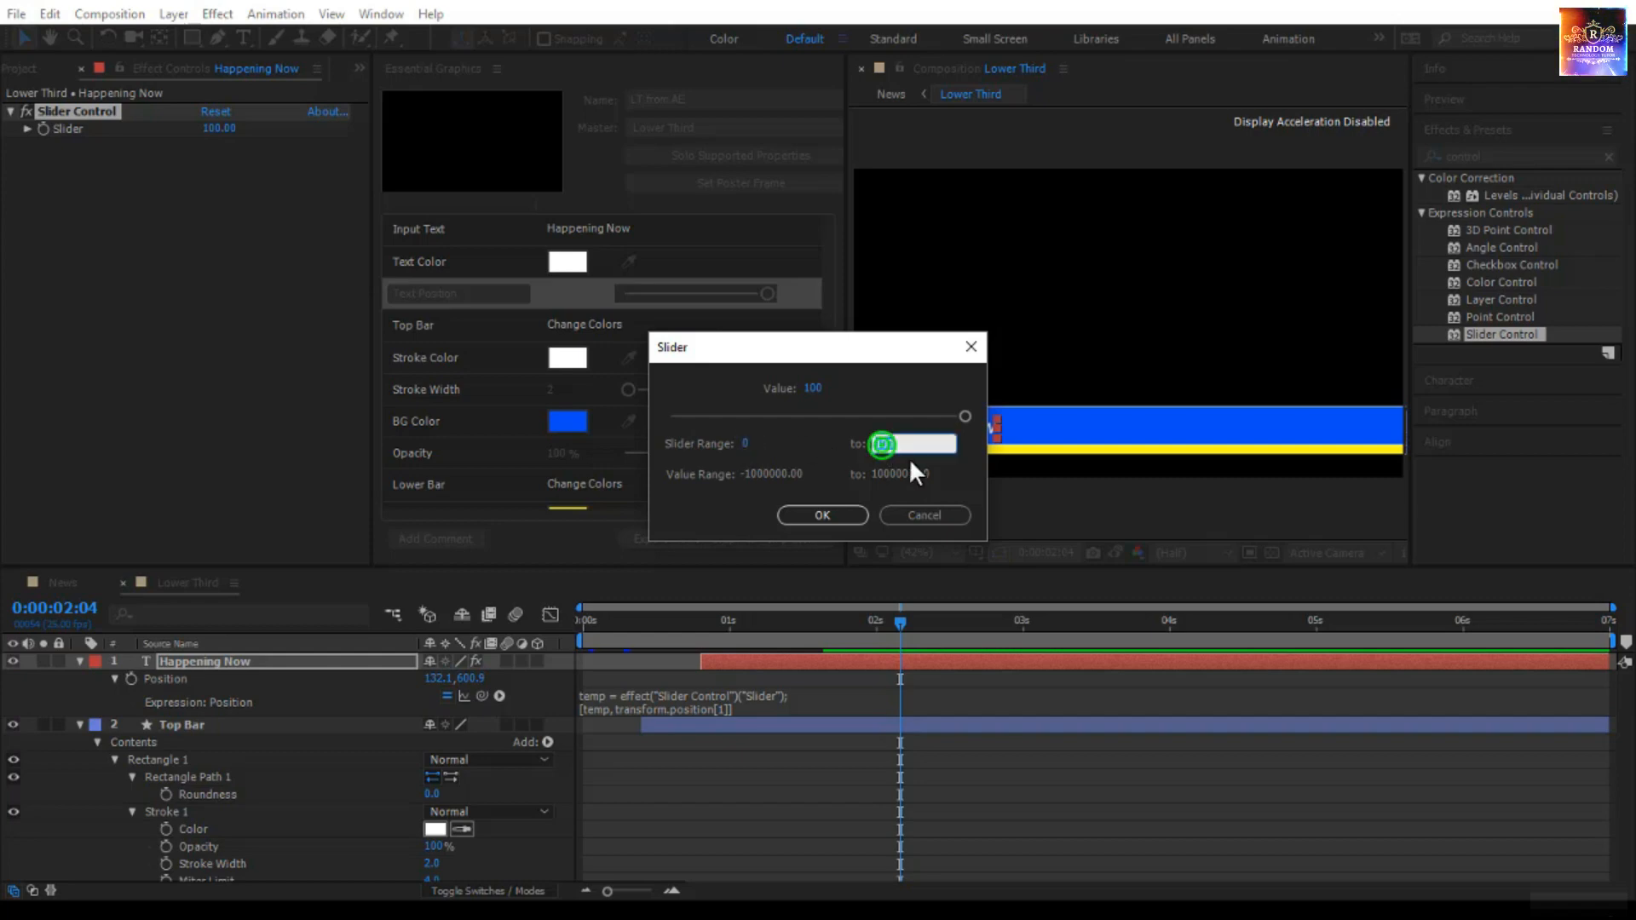
{"action": "type", "text": "00"}
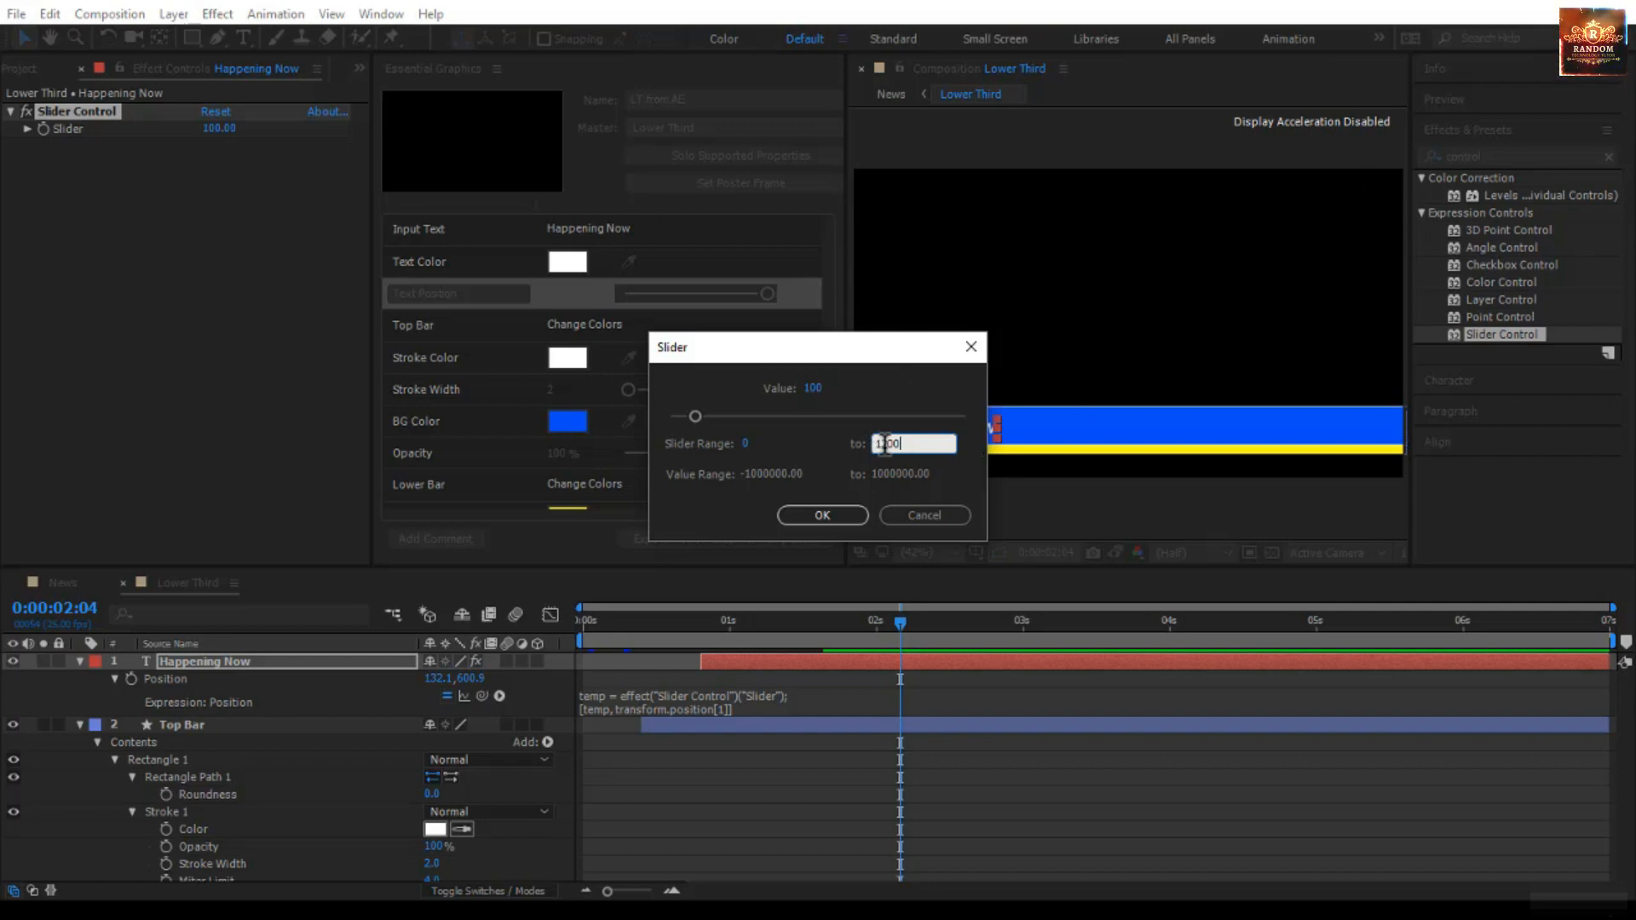
{"action": "left_click", "coordinate": [854, 510]}
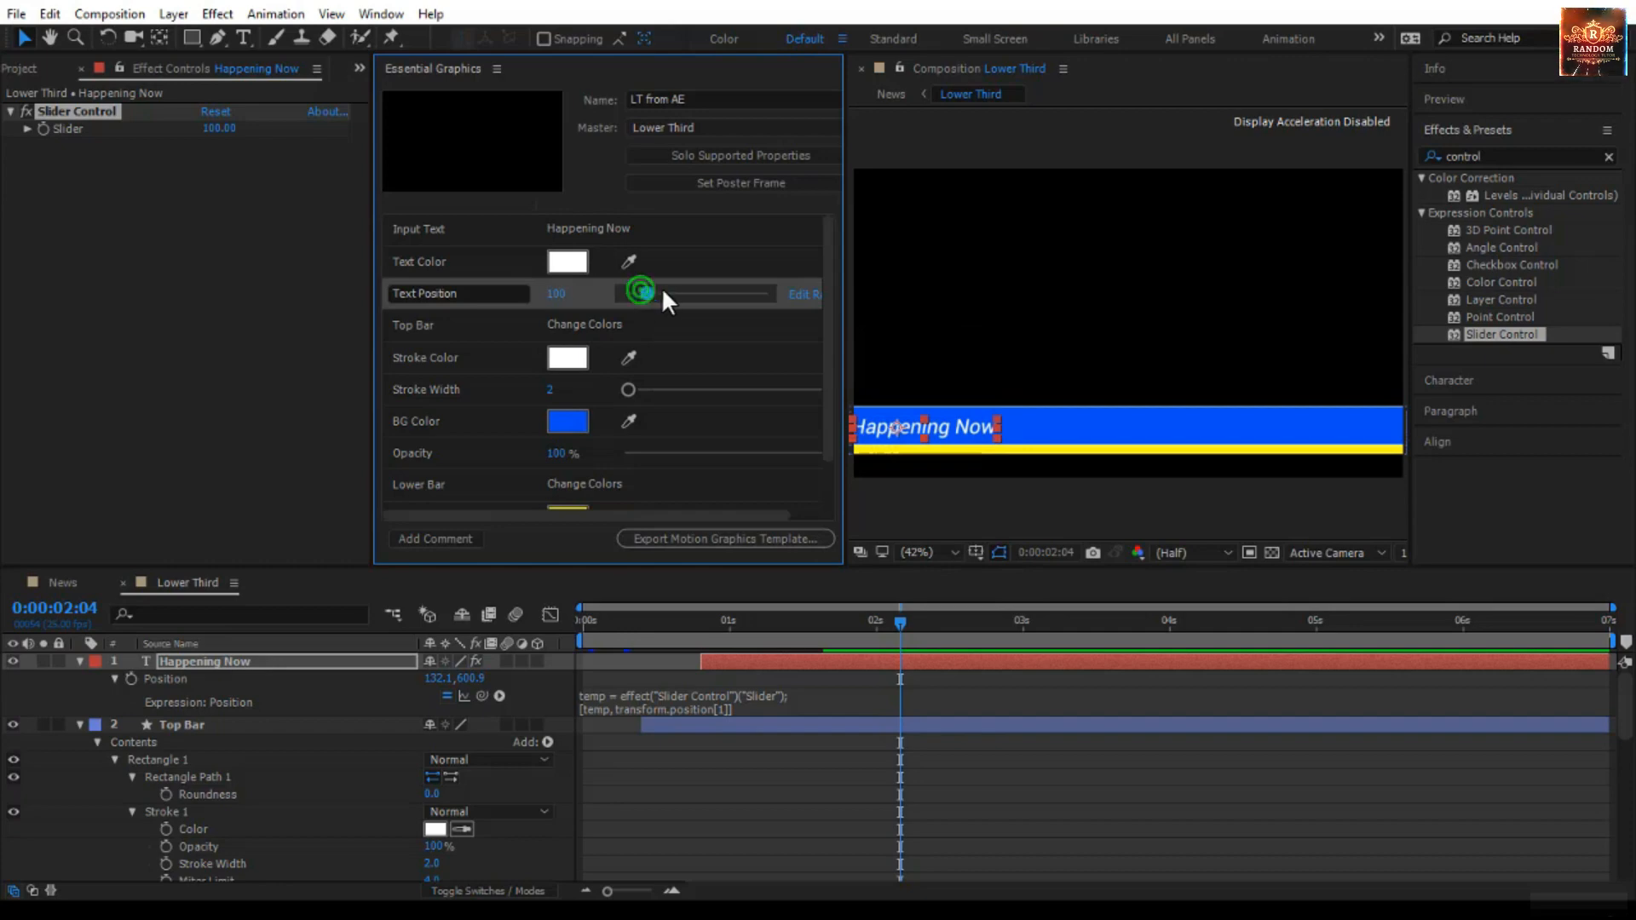
- Sweep Text Position up to 1200 and back, finishing at about 477 to place the text near the middle of the bar
{"action": "left_click_drag", "start_coordinate": [736, 295], "coordinate": [513, 310]}
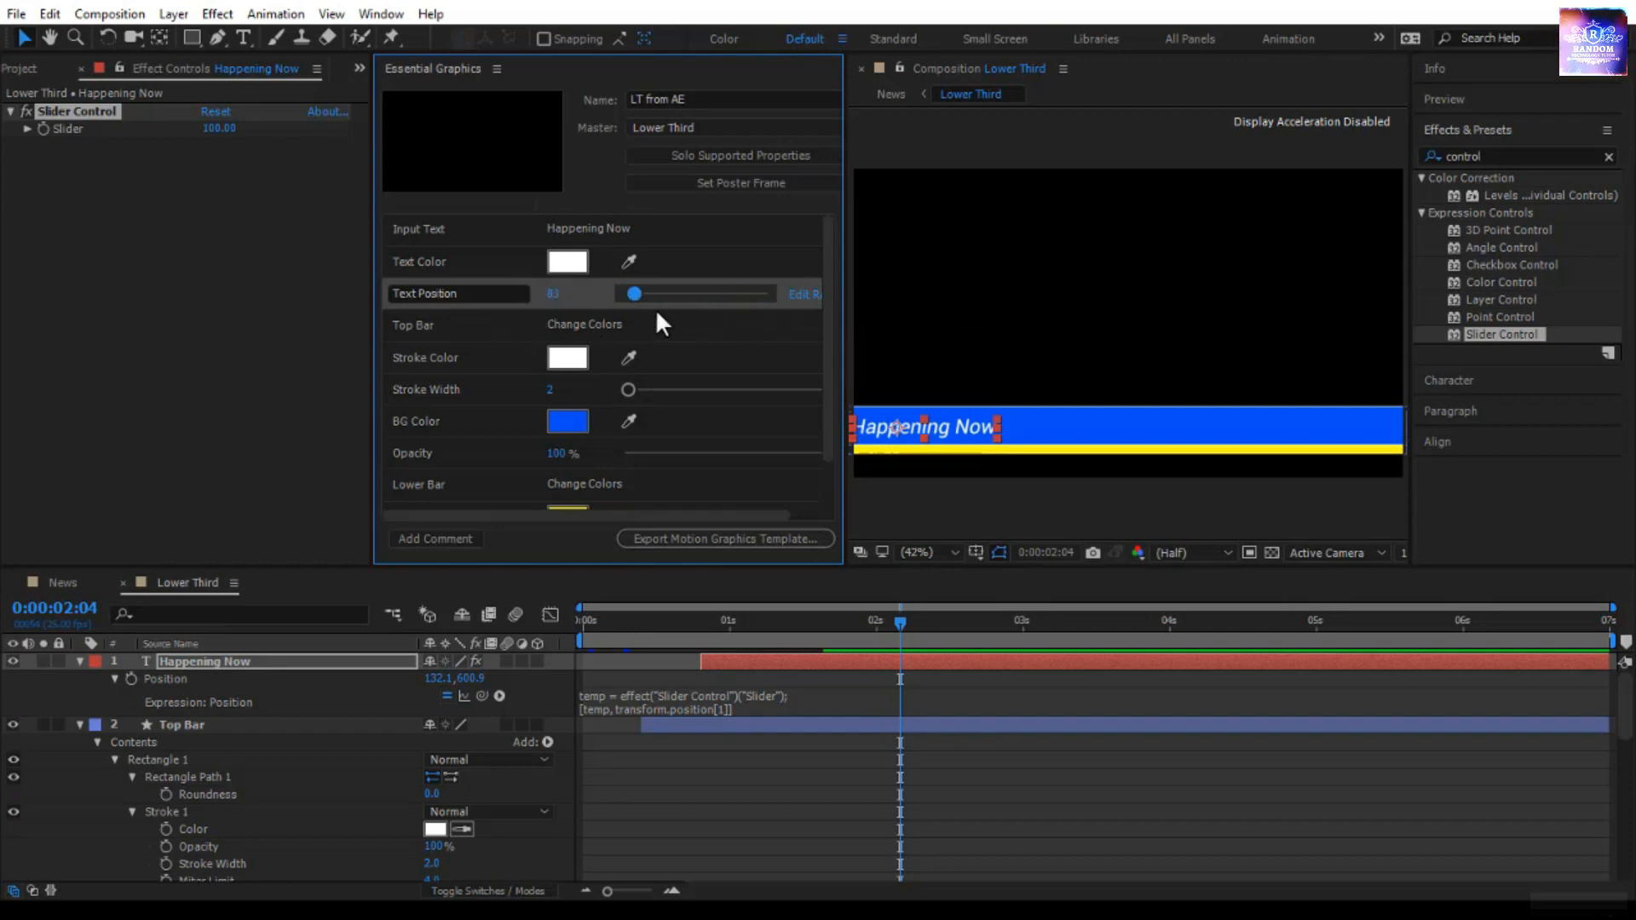
{"action": "left_click_drag", "start_coordinate": [760, 305], "coordinate": [826, 305]}
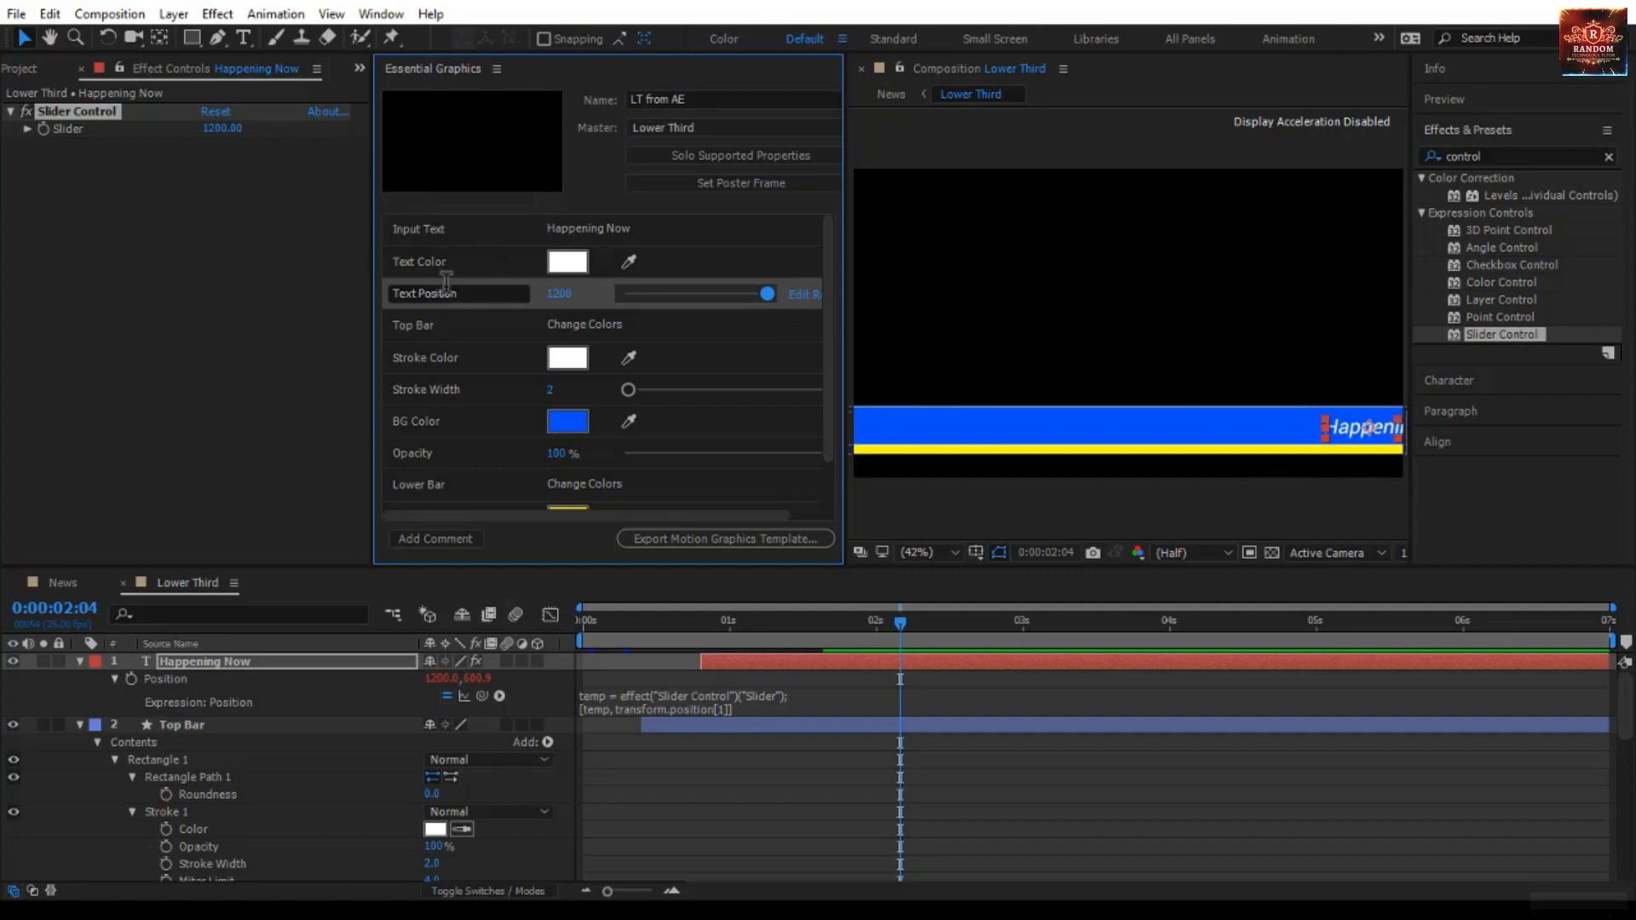
{"action": "left_click_drag", "start_coordinate": [770, 295], "coordinate": [687, 298]}
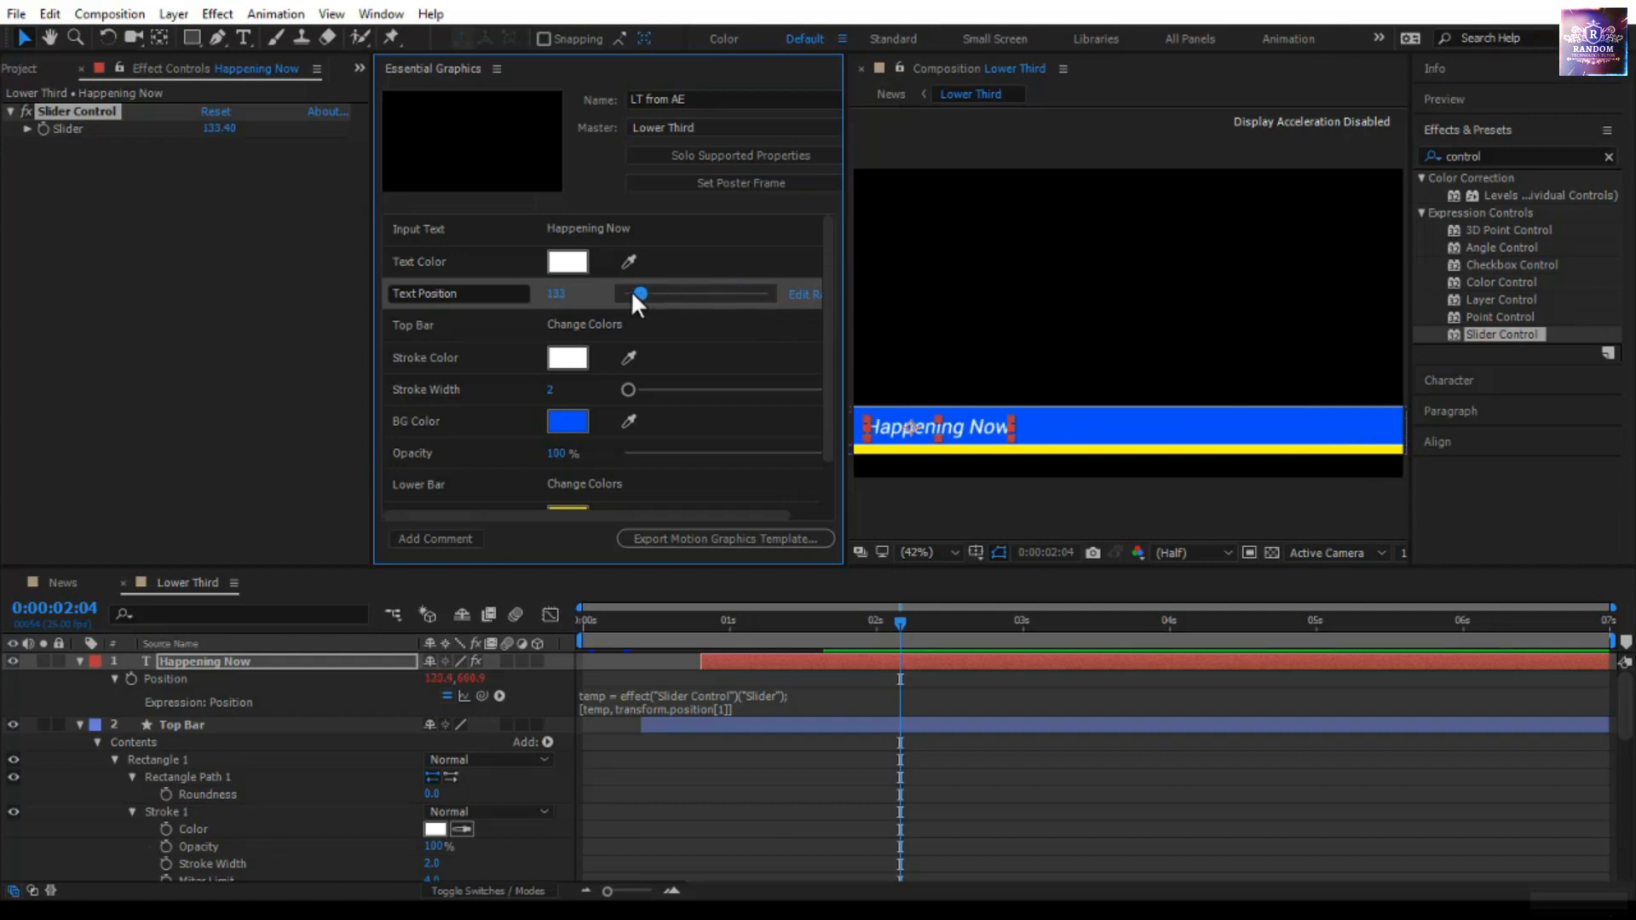
{"action": "left_click_drag", "start_coordinate": [638, 293], "coordinate": [685, 292]}
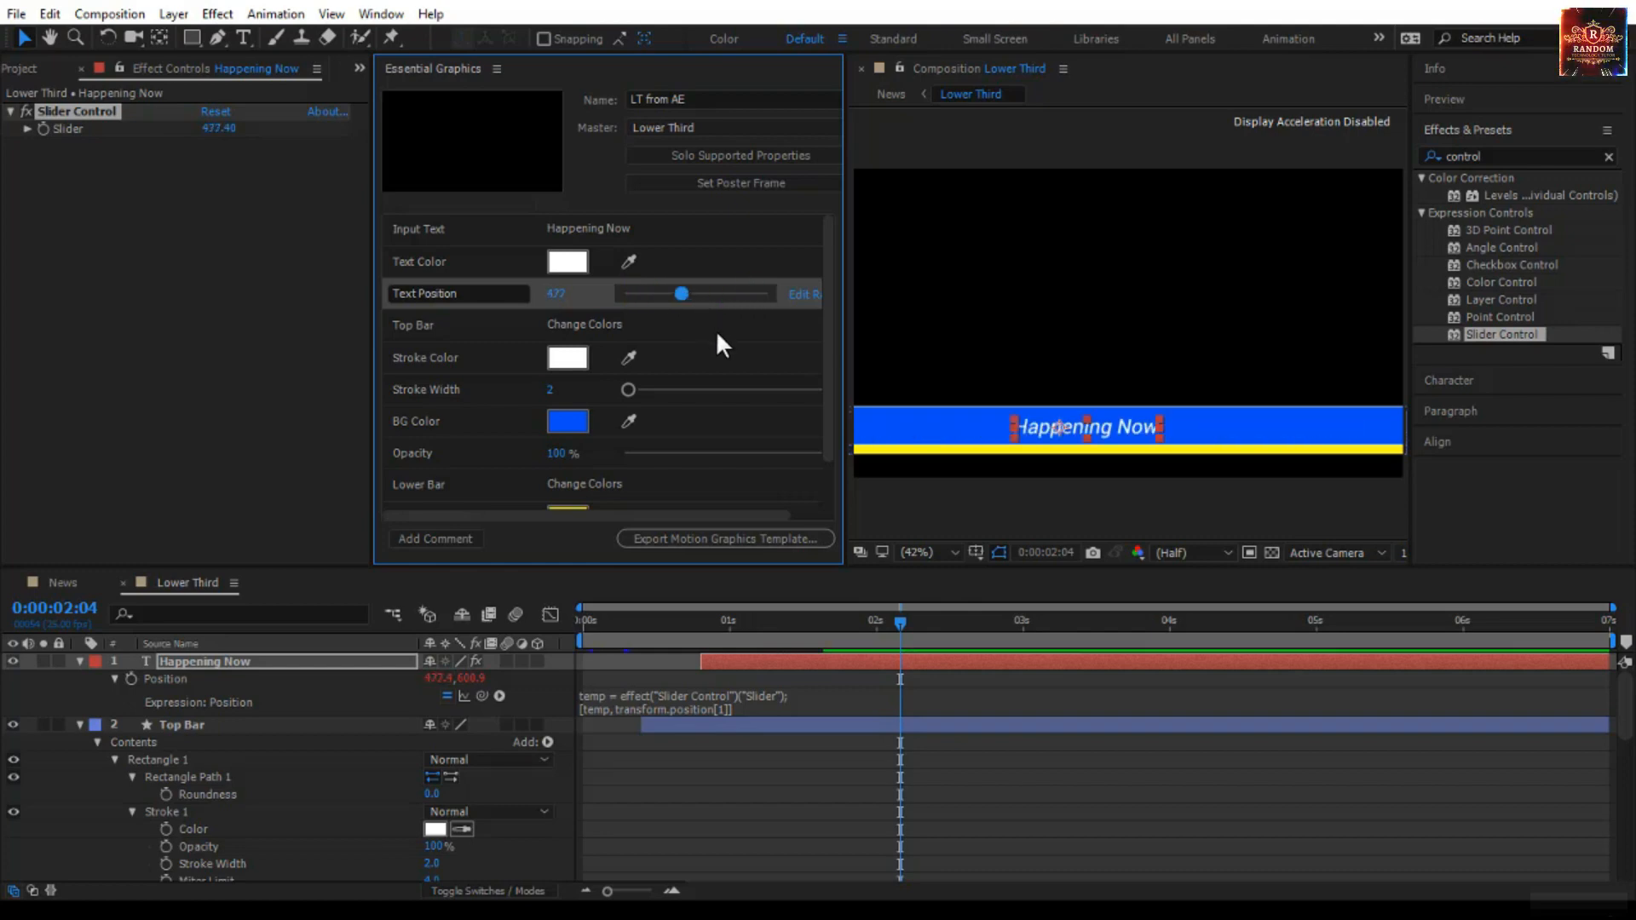
- Save the project and export the LT from AE template with its Text Position control to Essential Graphics, replacing the existing file
{"action": "left_click", "coordinate": [719, 538]}
{"action": "left_click", "coordinate": [849, 474]}
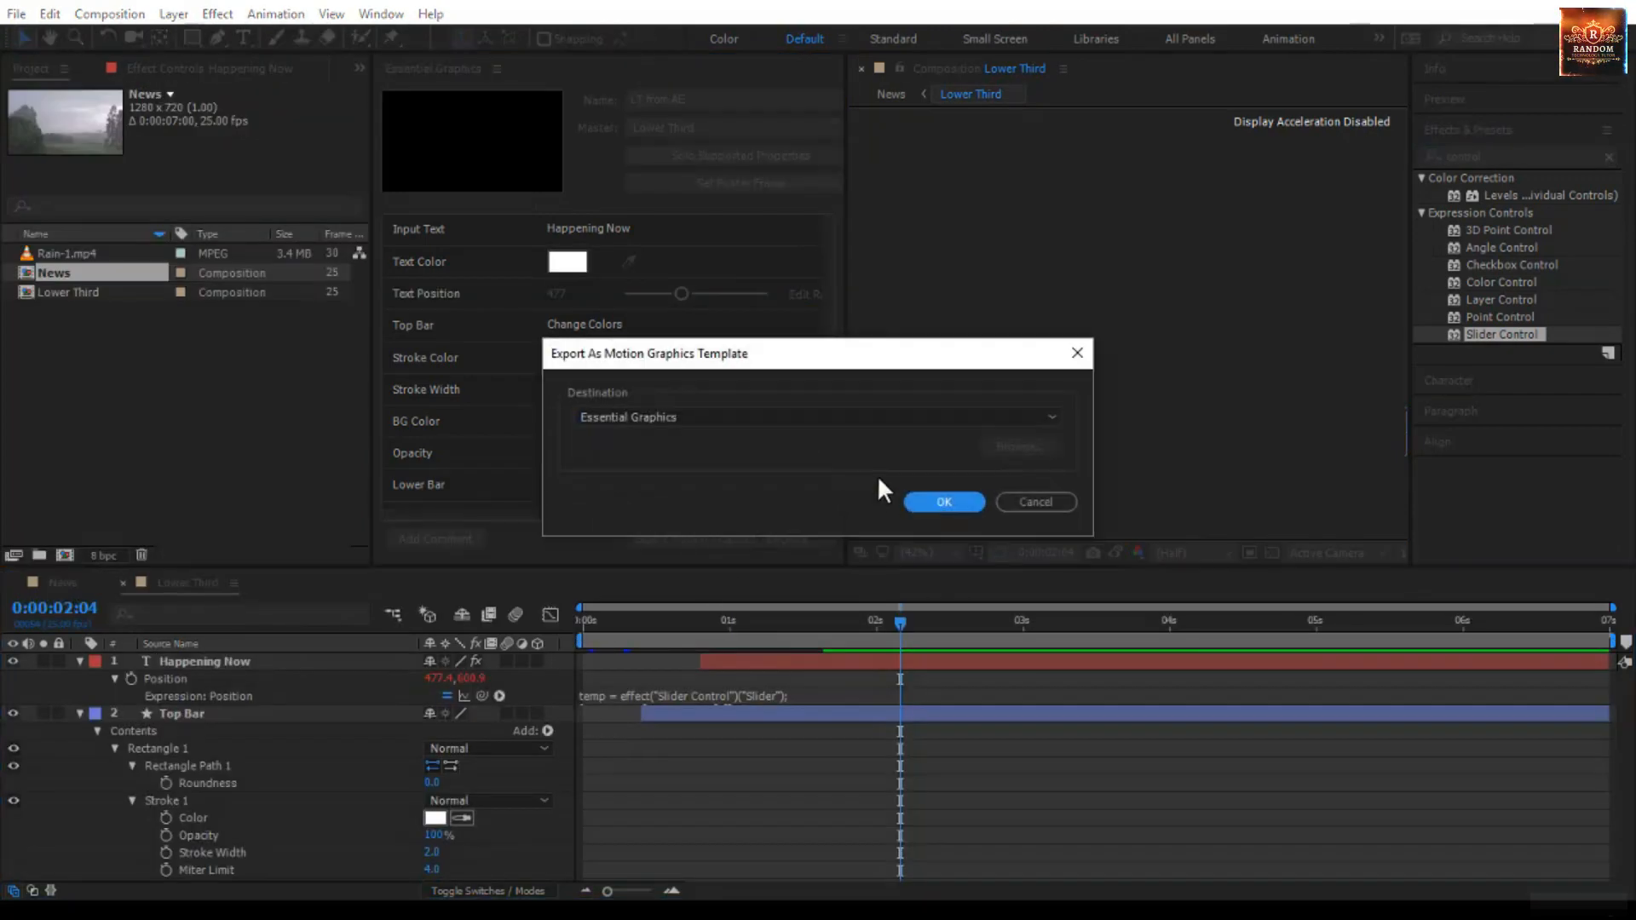
{"action": "left_click", "coordinate": [938, 502]}
{"action": "left_click", "coordinate": [845, 477]}
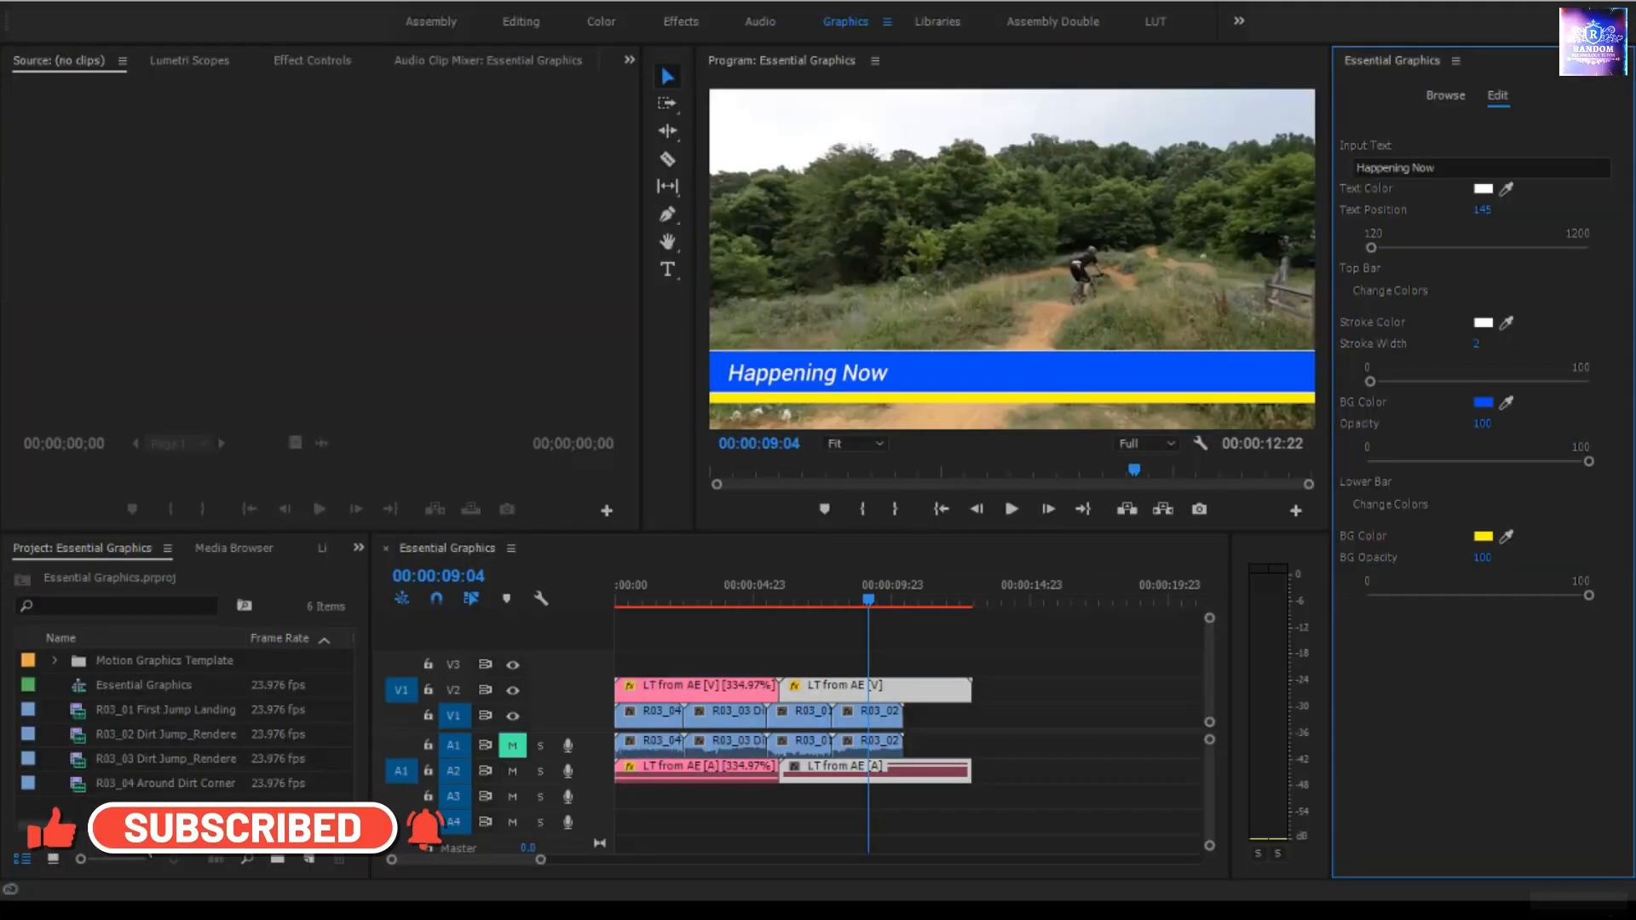
- In Premiere Pro, replace the second LT from AE clip on V2 with the re-exported LT from AE template and select it
{"action": "left_click", "coordinate": [1027, 719]}
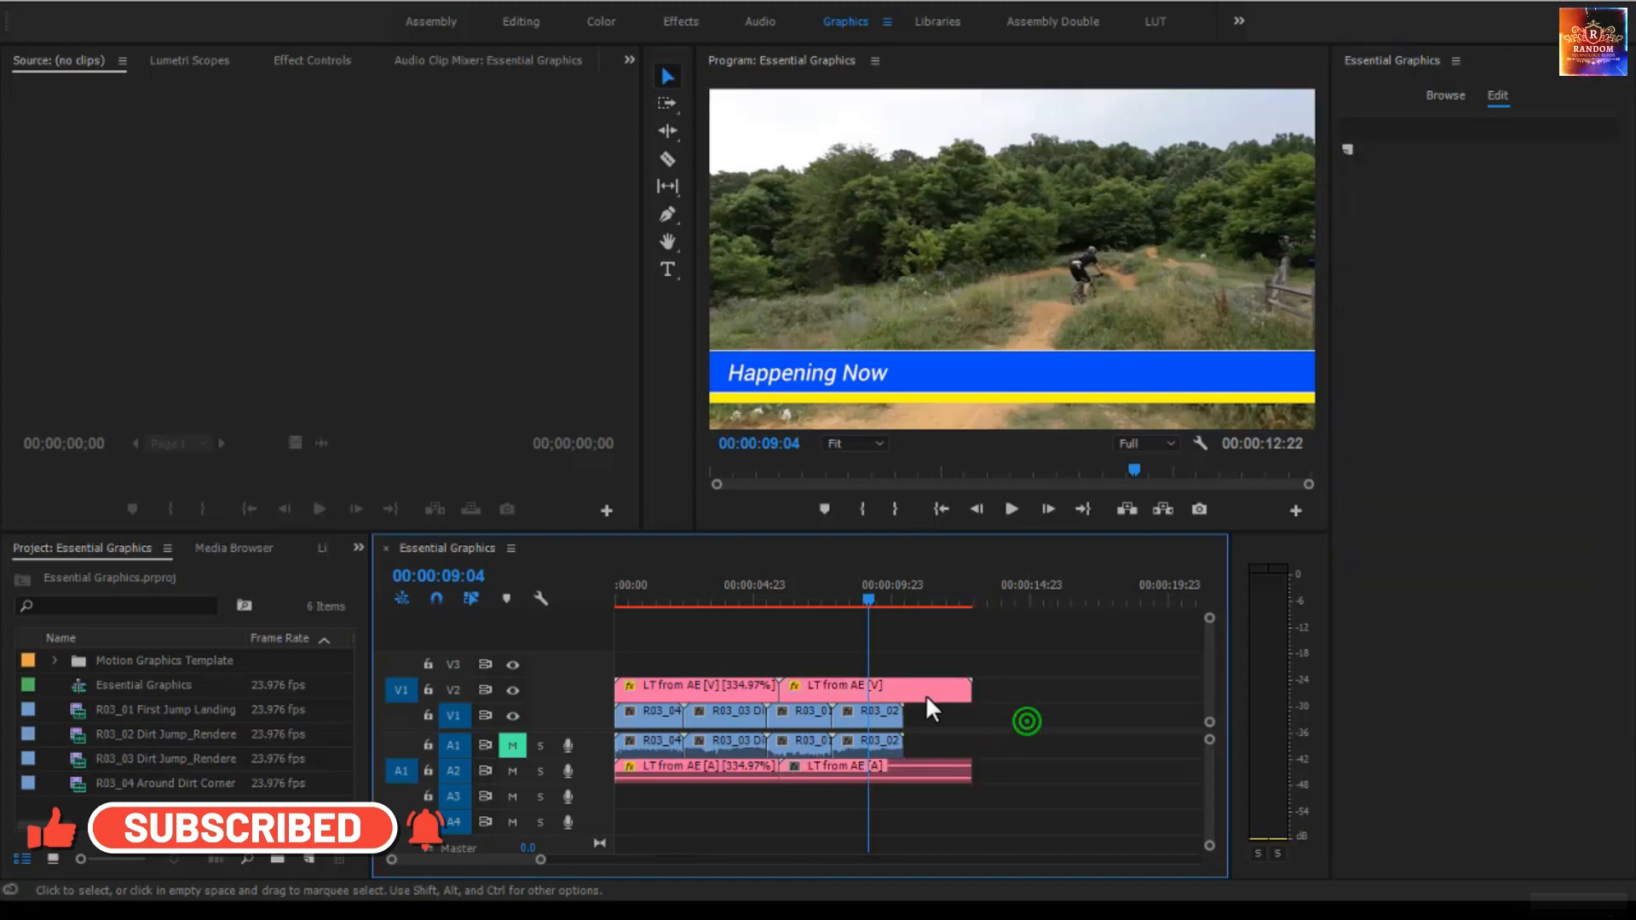
{"action": "left_click", "coordinate": [937, 692]}
{"action": "key", "text": "Delete"}
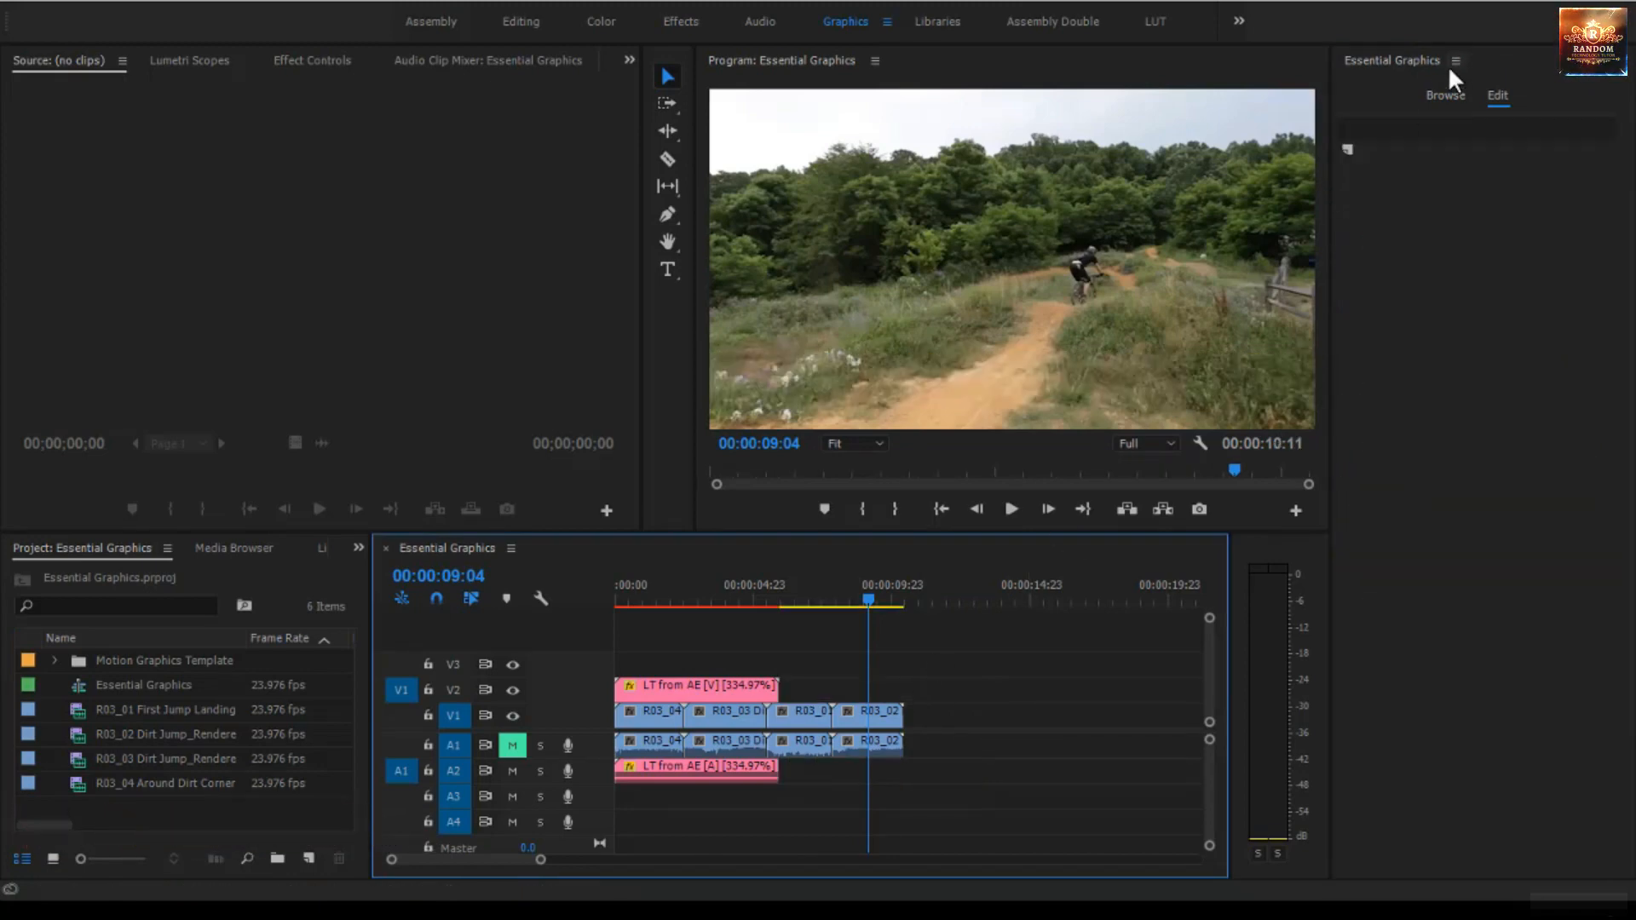
{"action": "left_click", "coordinate": [1447, 95]}
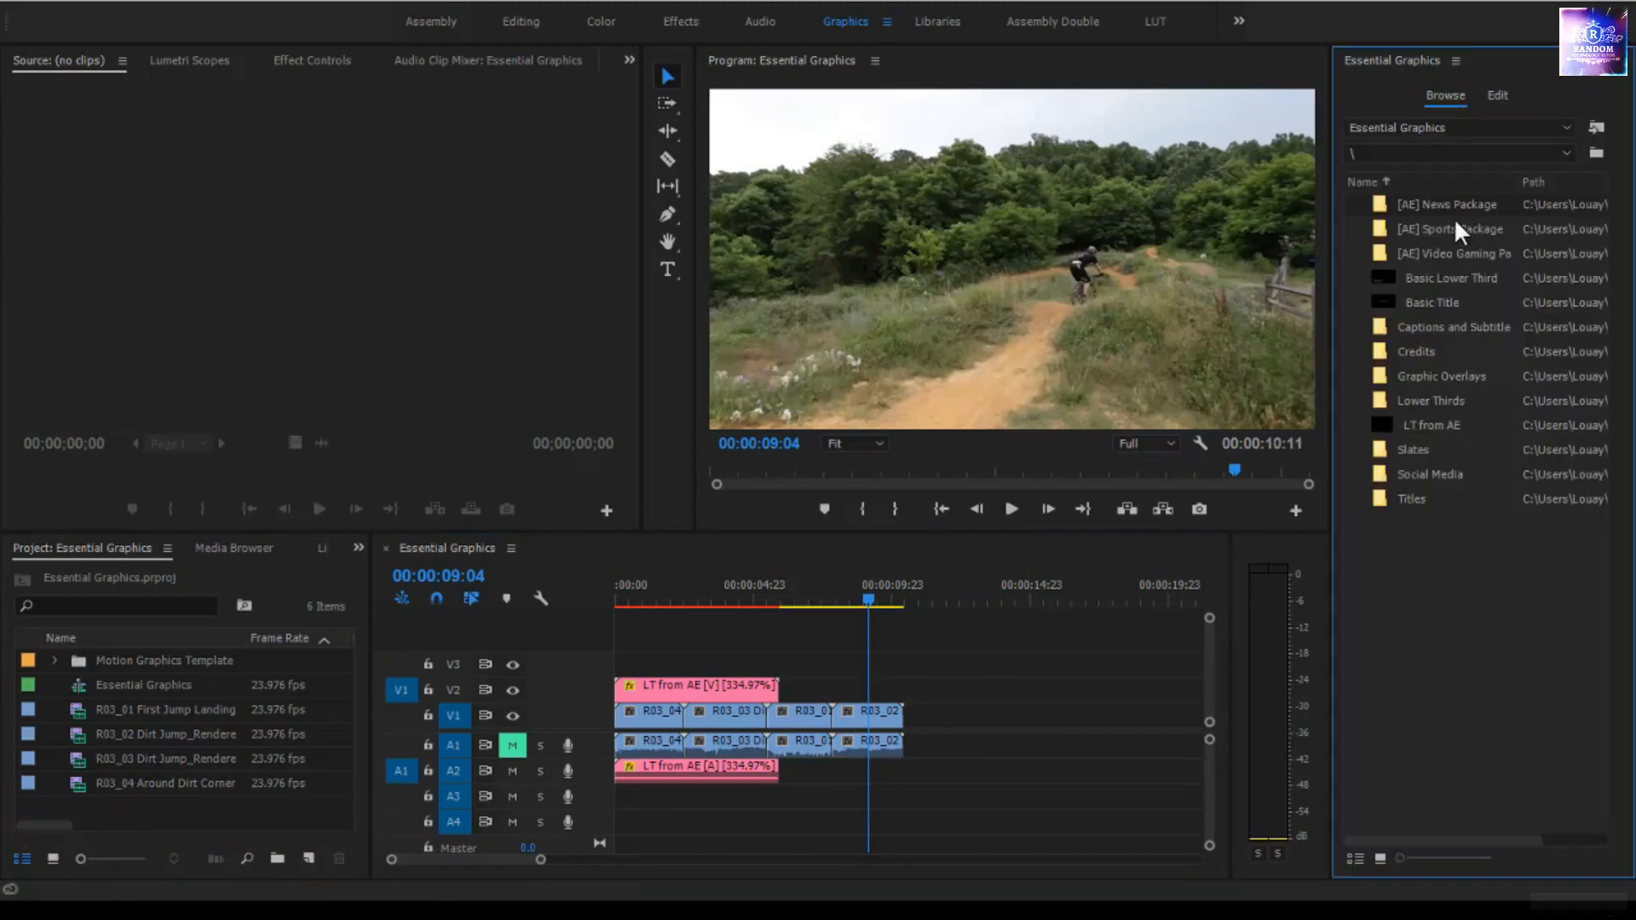
{"action": "left_click", "coordinate": [1449, 428]}
{"action": "left_click_drag", "start_coordinate": [1447, 443], "coordinate": [810, 691]}
{"action": "left_click", "coordinate": [939, 689]}
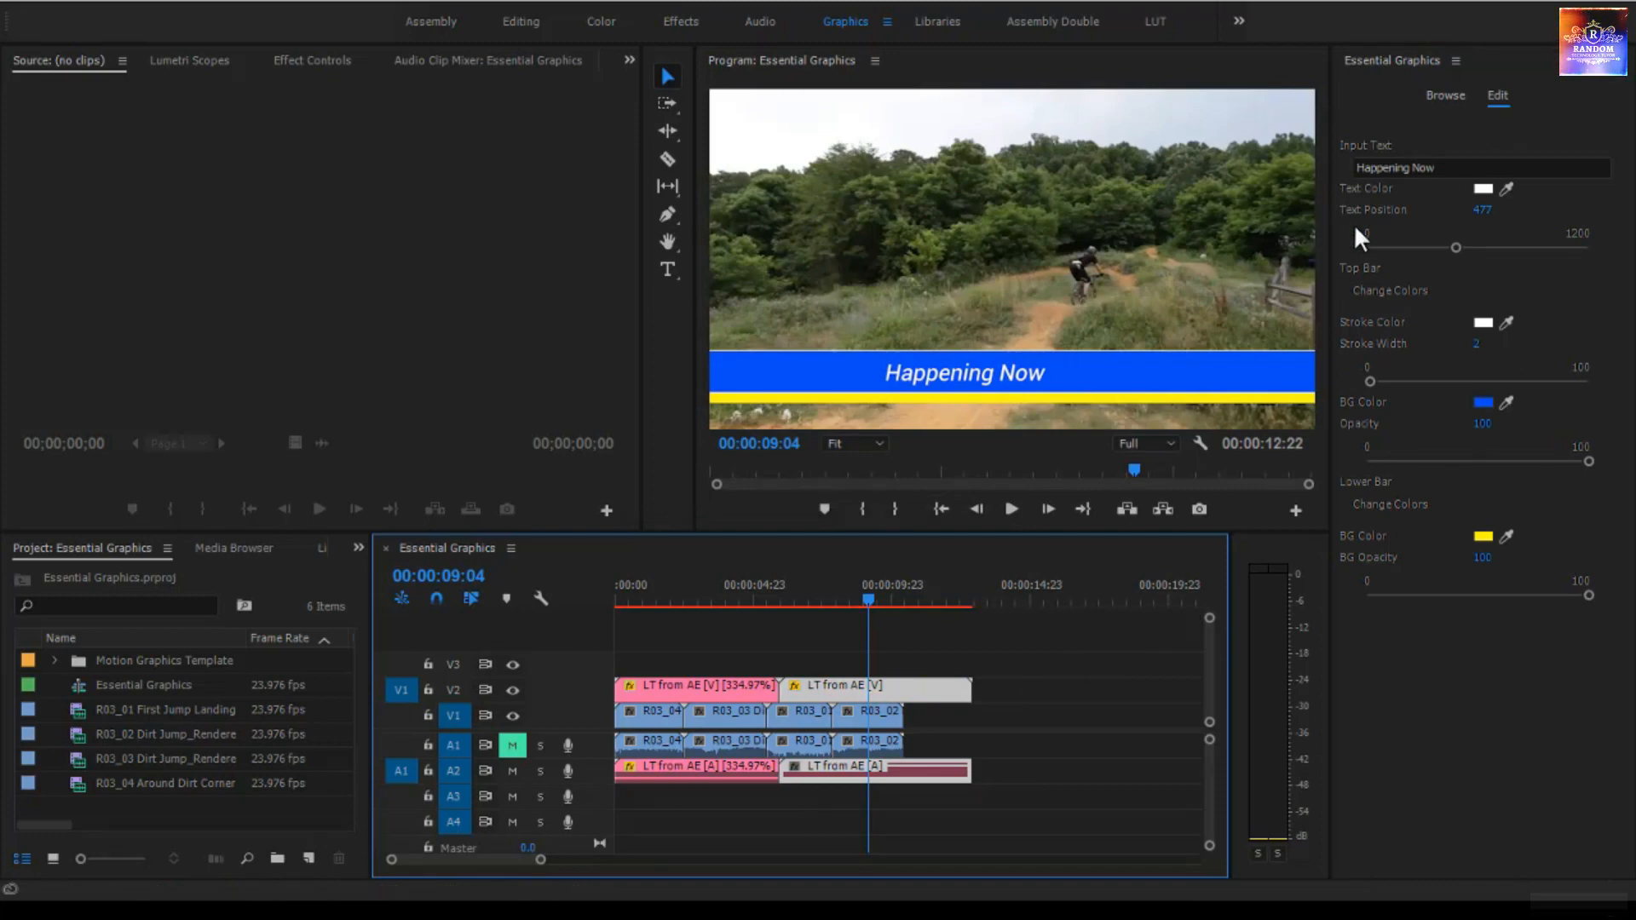
- Try Text Position values on the second LT from AE clip, finishing at about 129
{"action": "left_click_drag", "start_coordinate": [1480, 211], "coordinate": [1632, 212]}
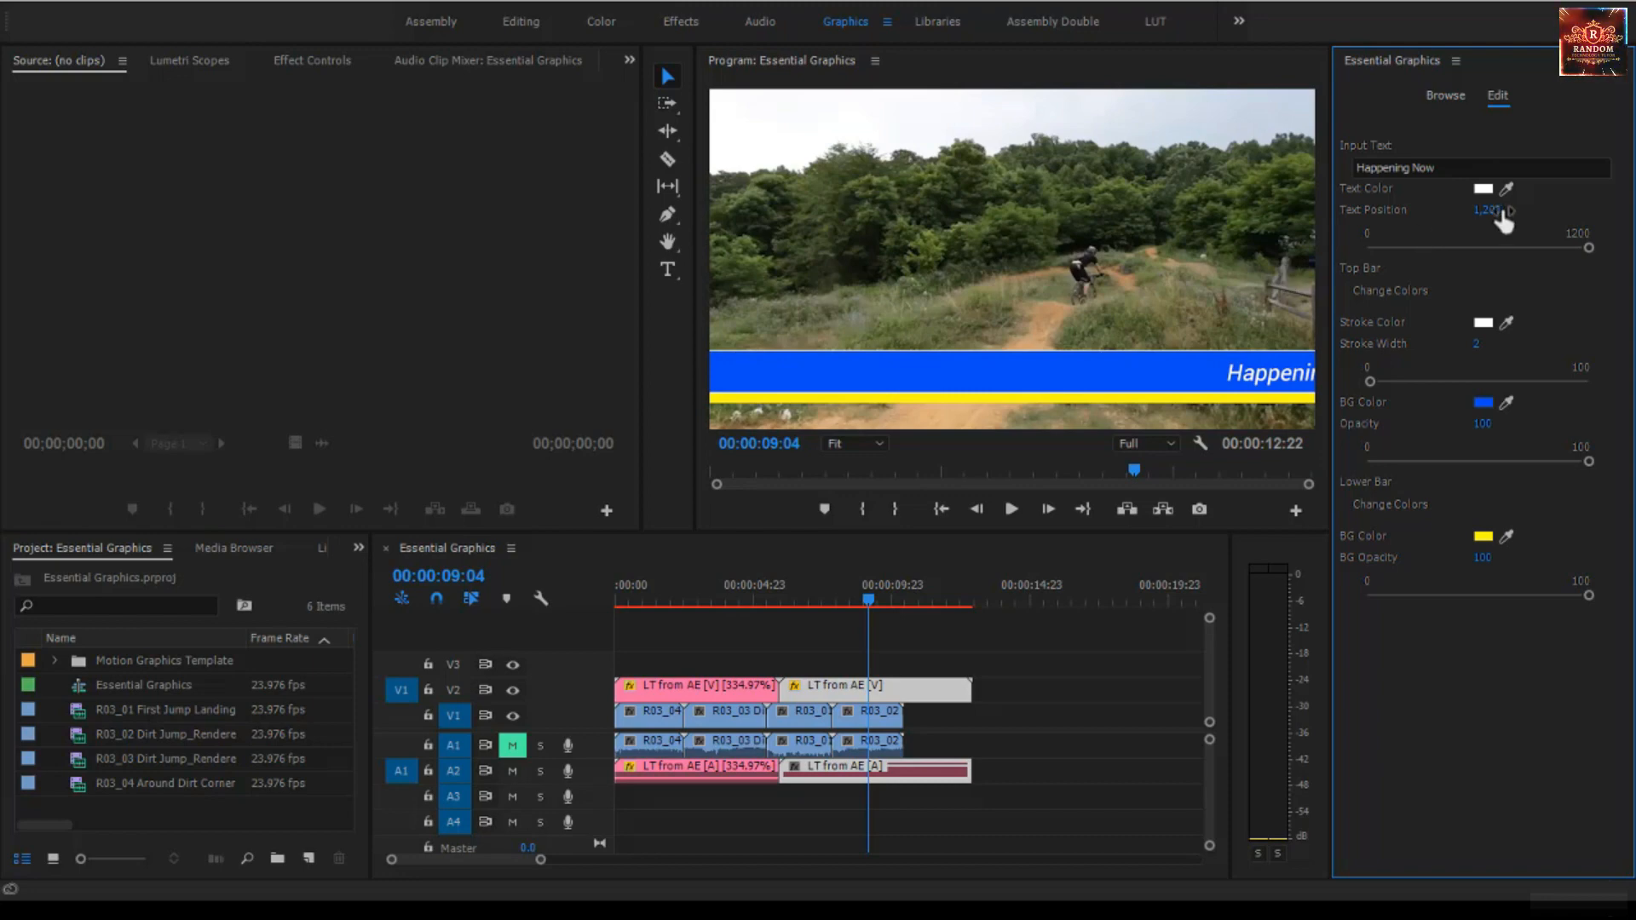
{"action": "left_click_drag", "start_coordinate": [1487, 210], "coordinate": [1459, 210]}
{"action": "left_click_drag", "start_coordinate": [1582, 247], "coordinate": [1390, 247]}
- Play the sequence from about 00:00:04:21 across the second LT from AE clip to review the lower third
{"action": "left_click", "coordinate": [735, 640]}
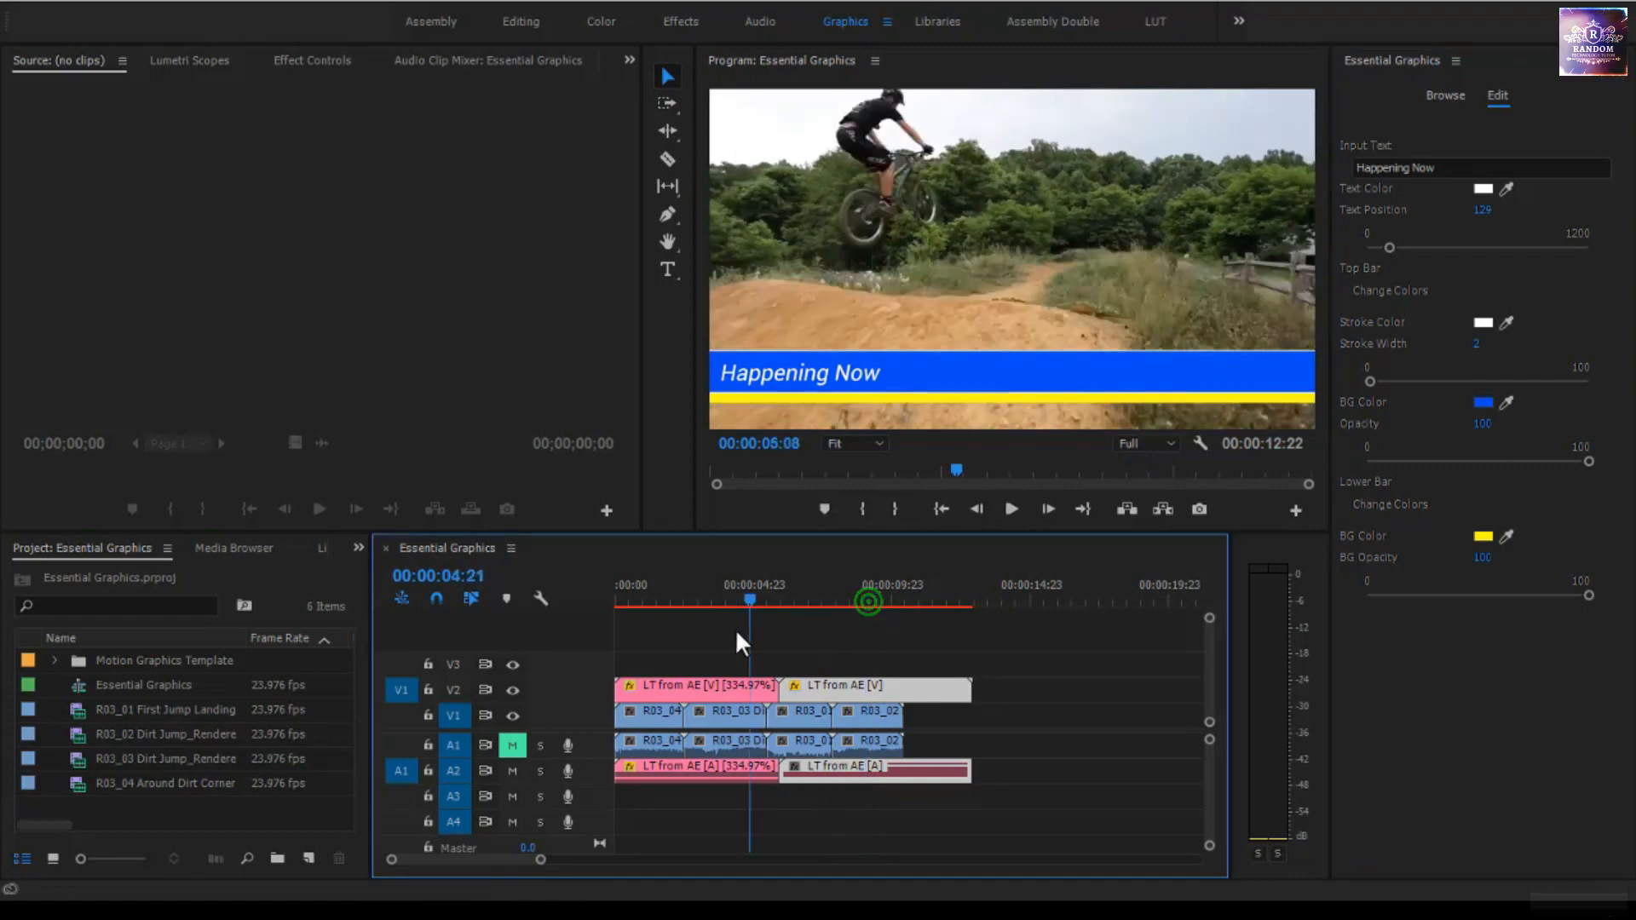
{"action": "key", "text": "space"}
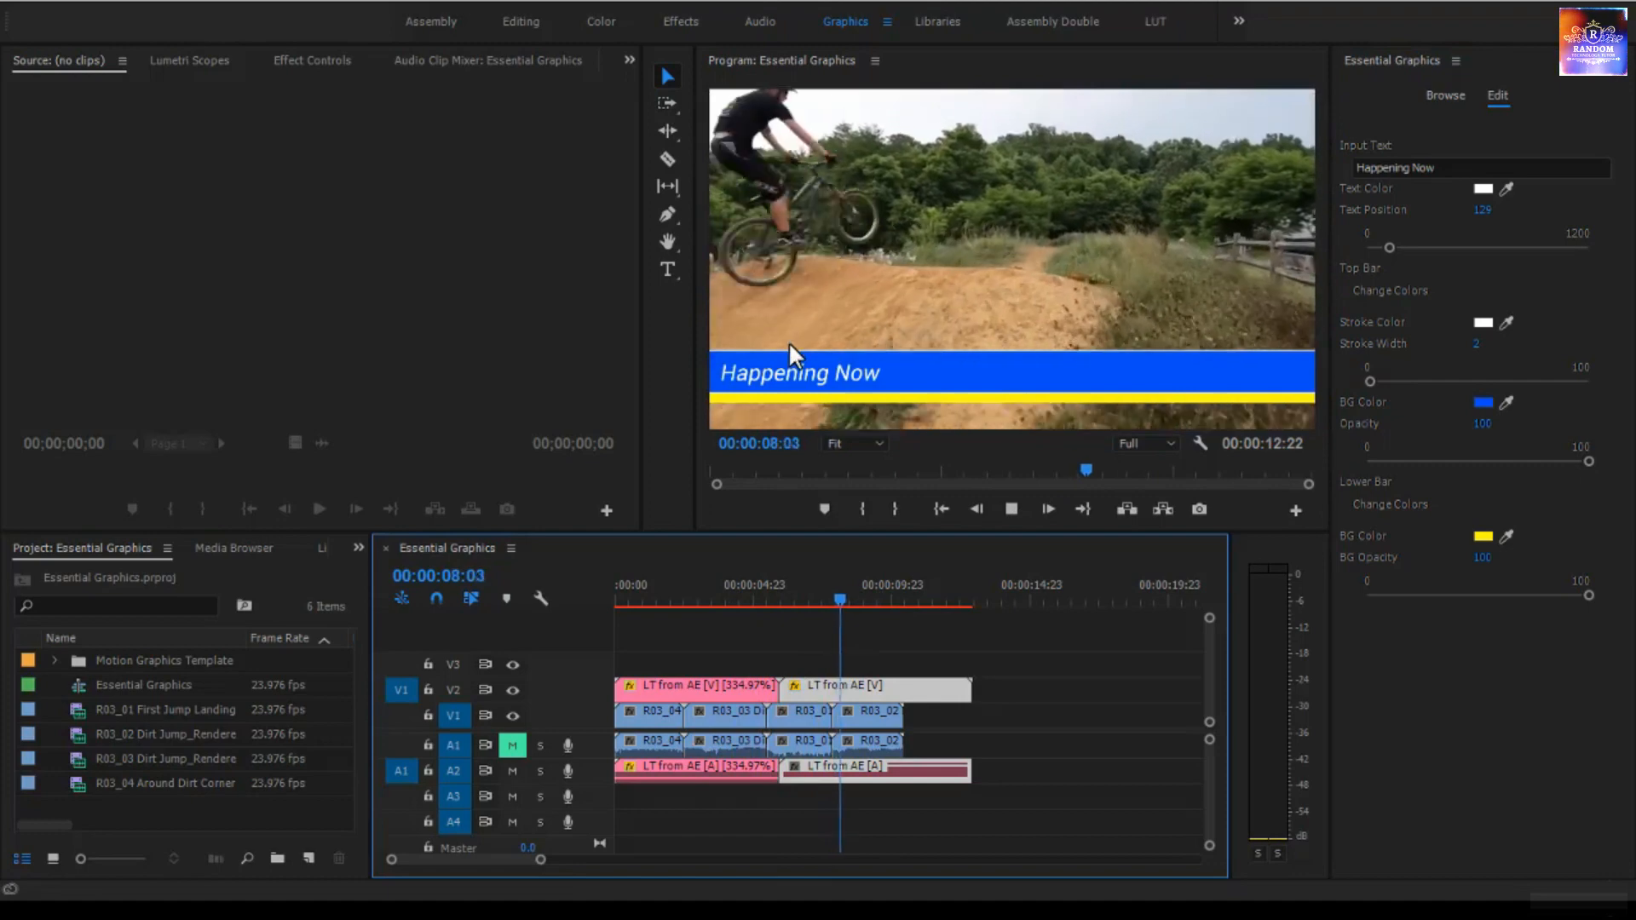
{"action": "left_click", "coordinate": [883, 599]}
{"action": "left_click_drag", "start_coordinate": [882, 599], "coordinate": [881, 598]}
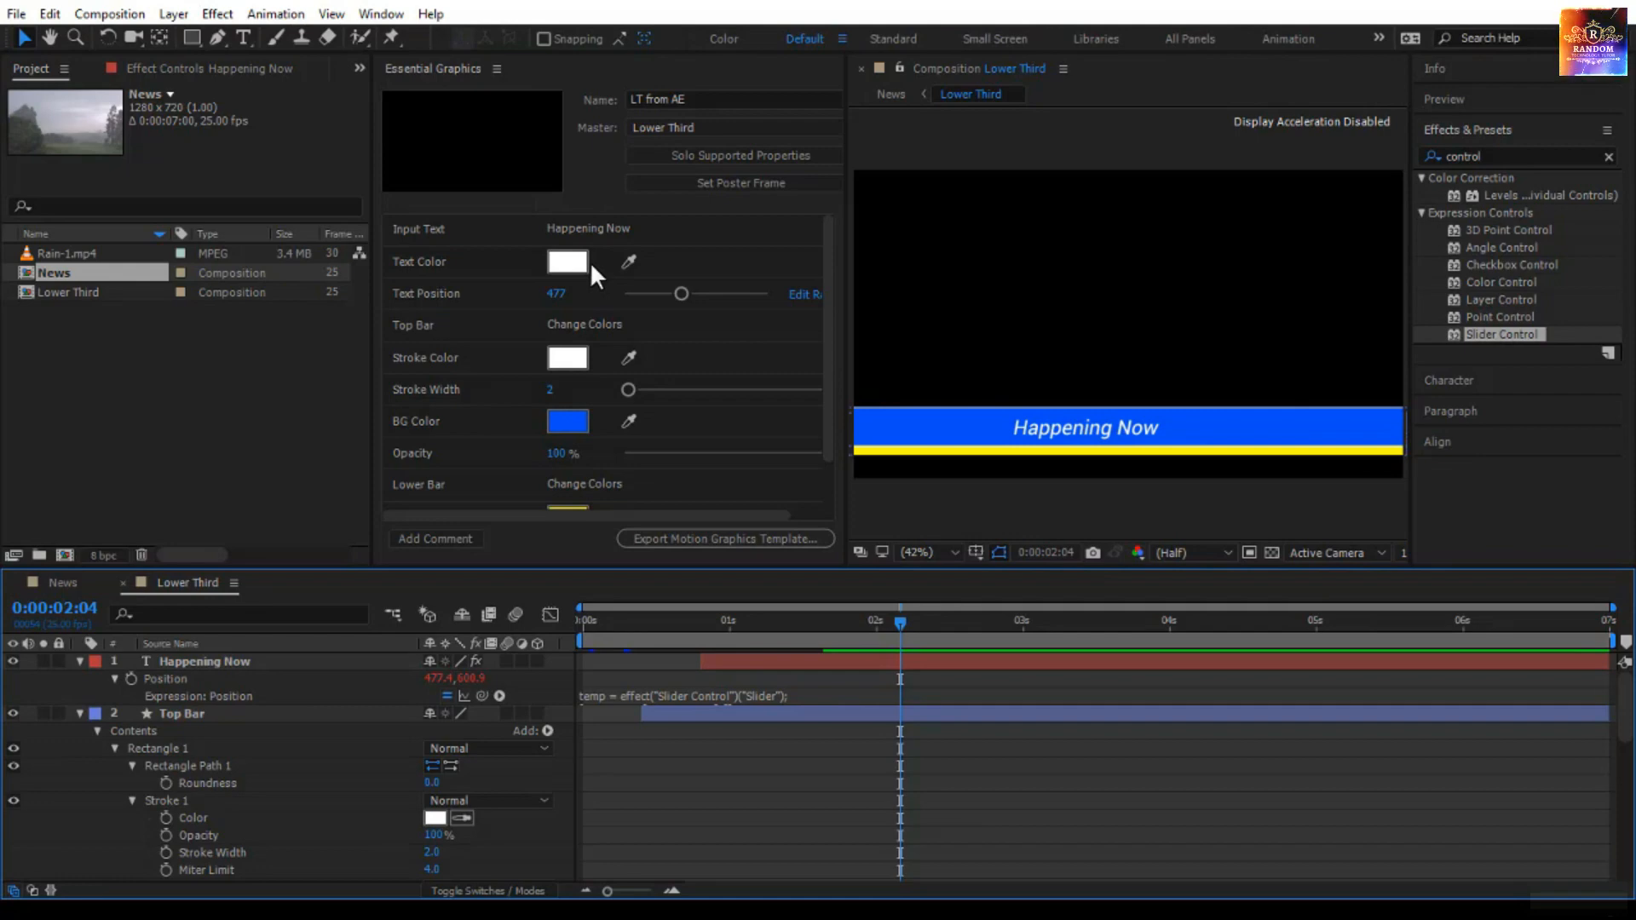
- In After Effects, expand the Happening Now layer's properties and open its text animator property choices
{"action": "left_click", "coordinate": [81, 663]}
{"action": "left_click", "coordinate": [81, 662]}
{"action": "left_click", "coordinate": [544, 680]}
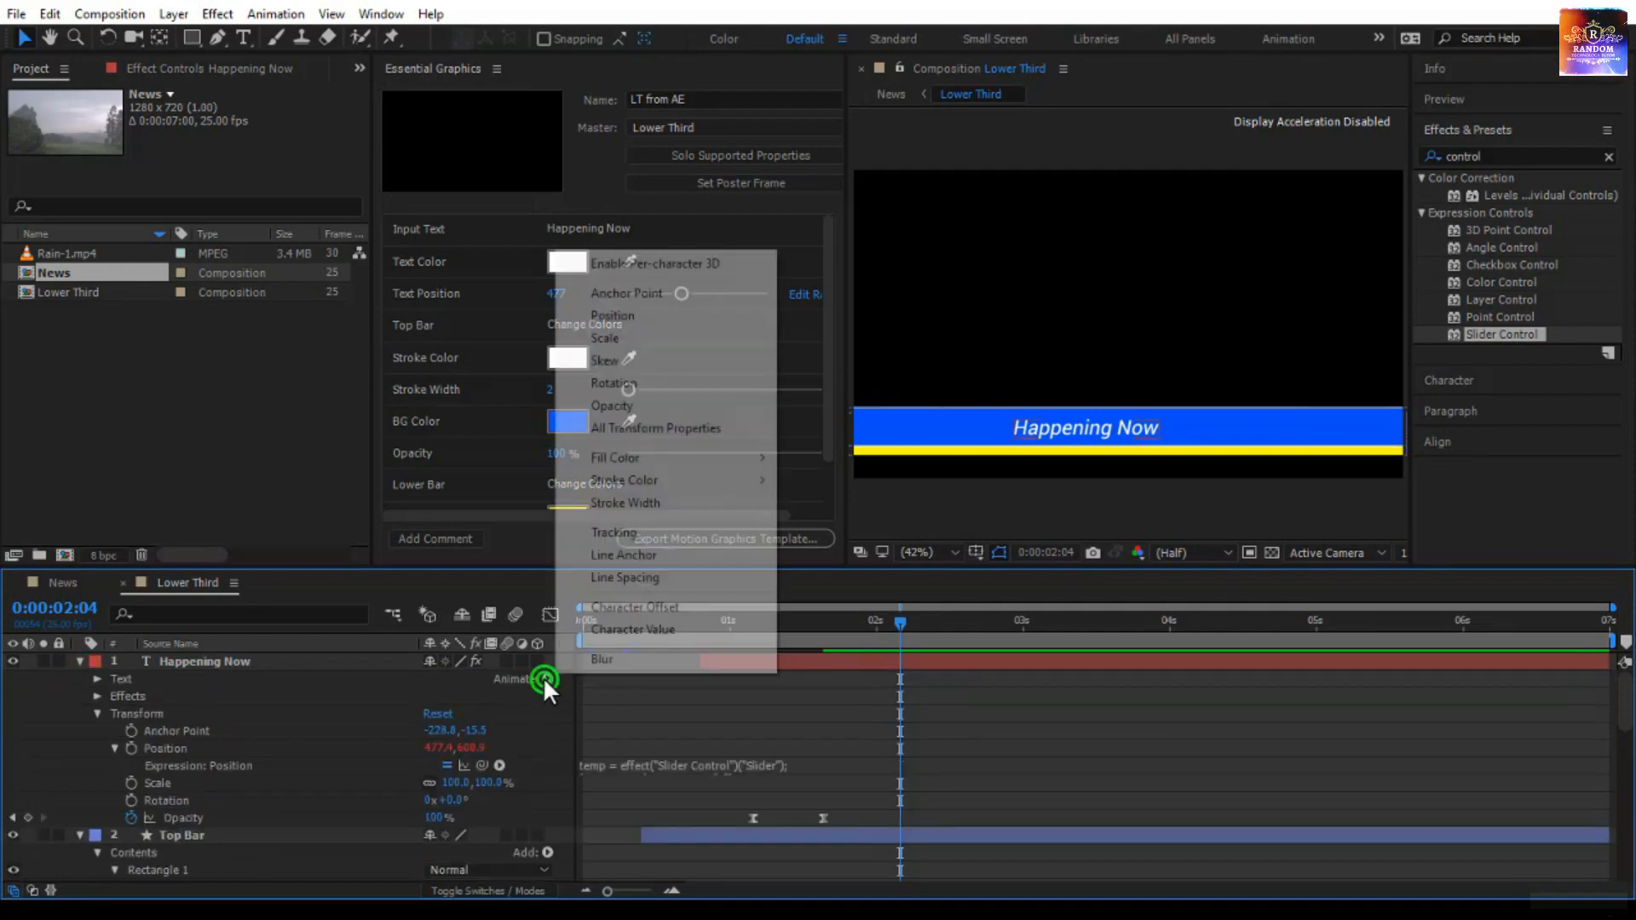